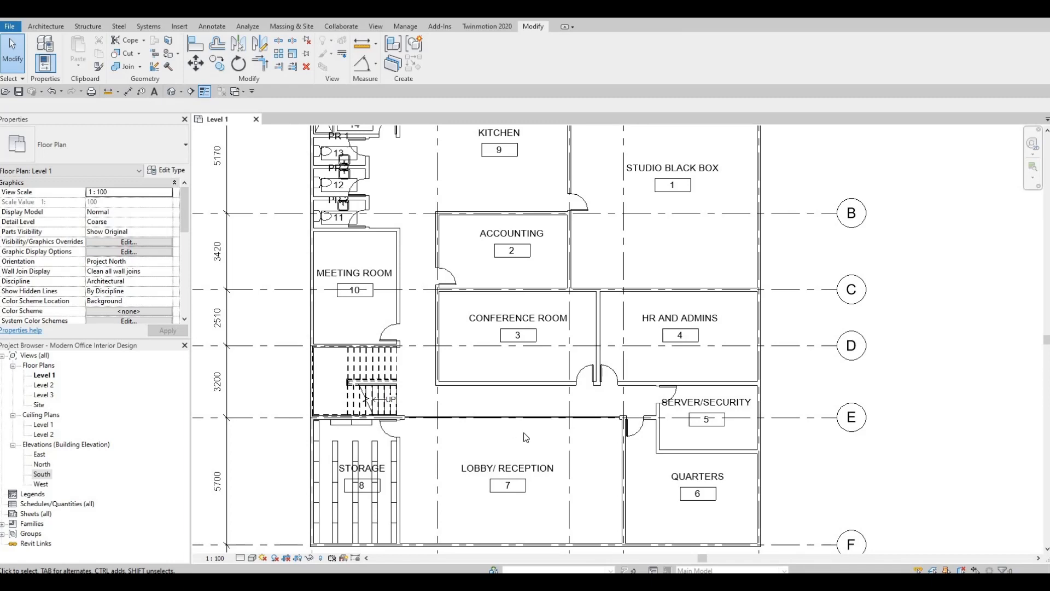
# Begin a building section in the Level 1 floor plan around the Lobby/Reception
pyautogui.scroll(4, 589, 299)
pyautogui.moveTo(563, 399); pyautogui.dragTo(618, 276, button='middle')
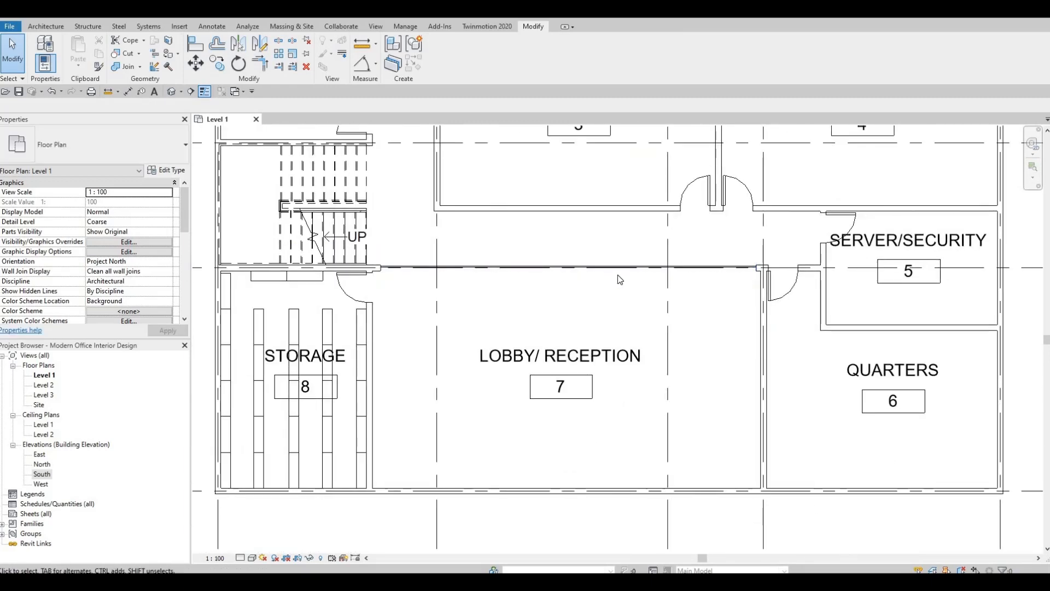
pyautogui.scroll(-1, 620, 276)
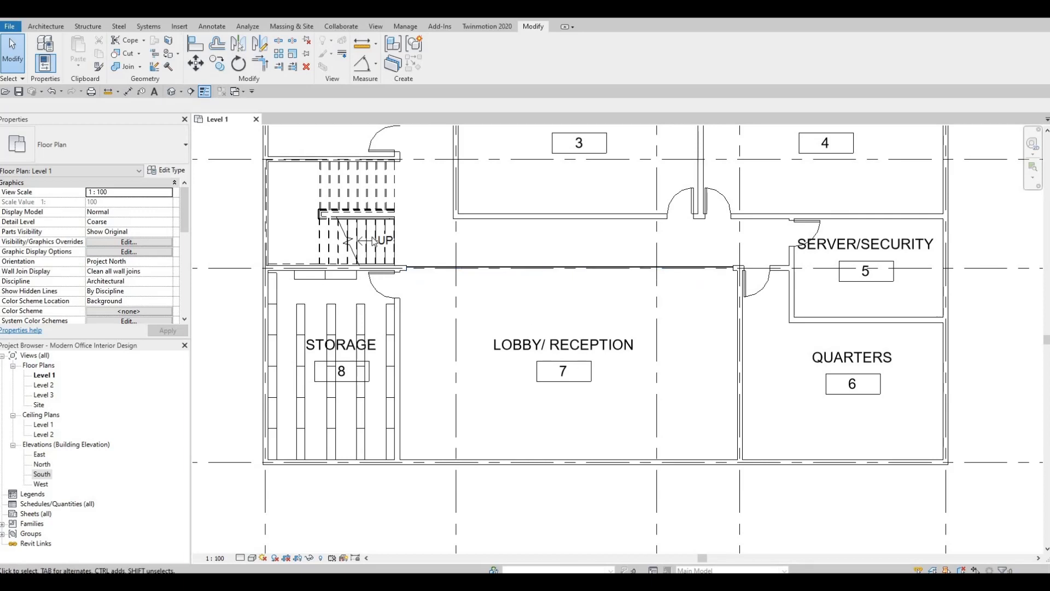
pyautogui.scroll(-2, 530, 301)
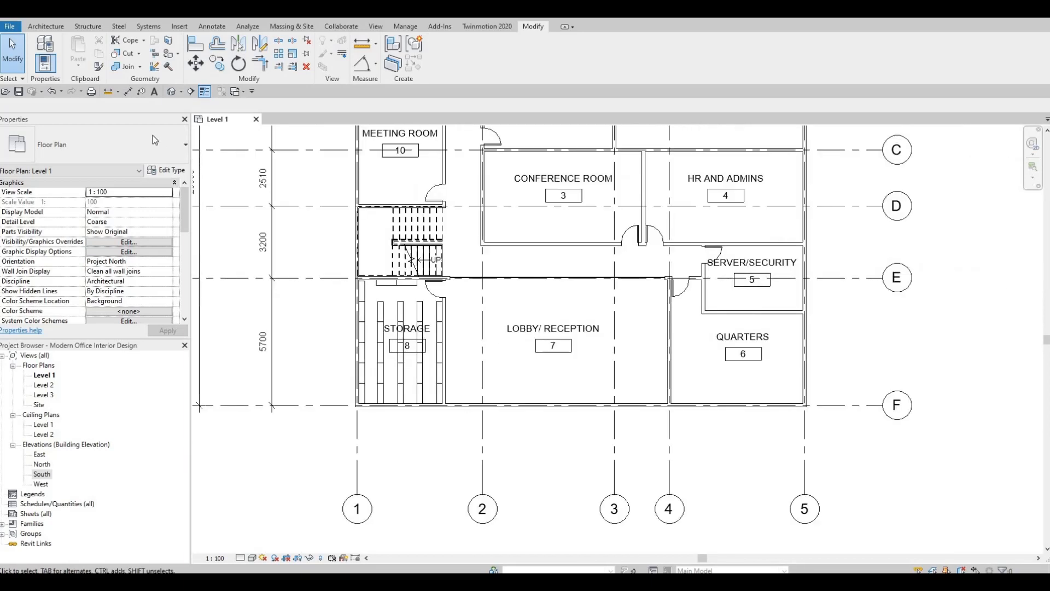
pyautogui.click(190, 92)
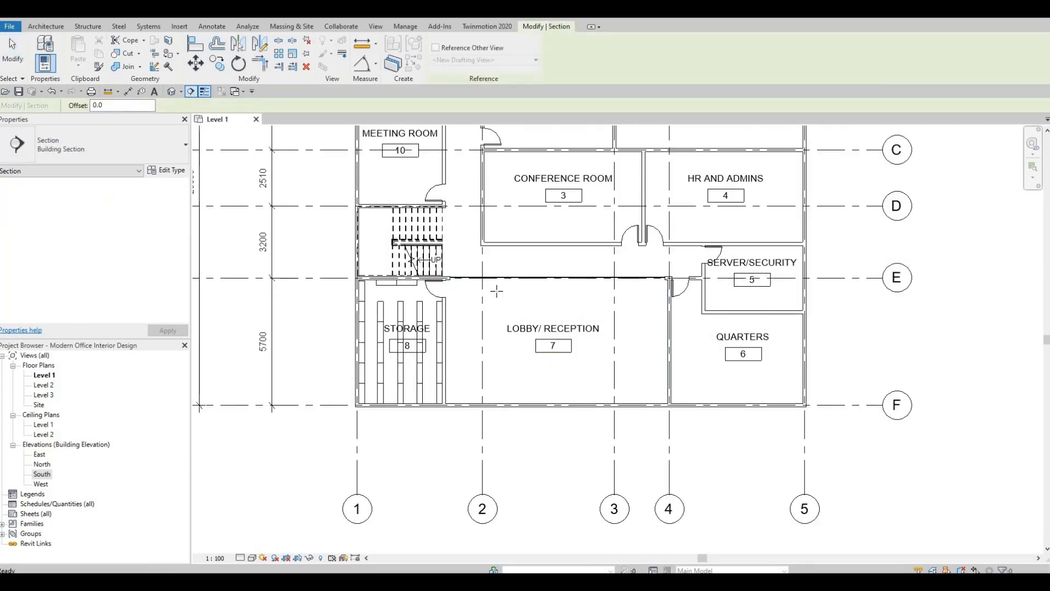
pyautogui.click(730, 329)
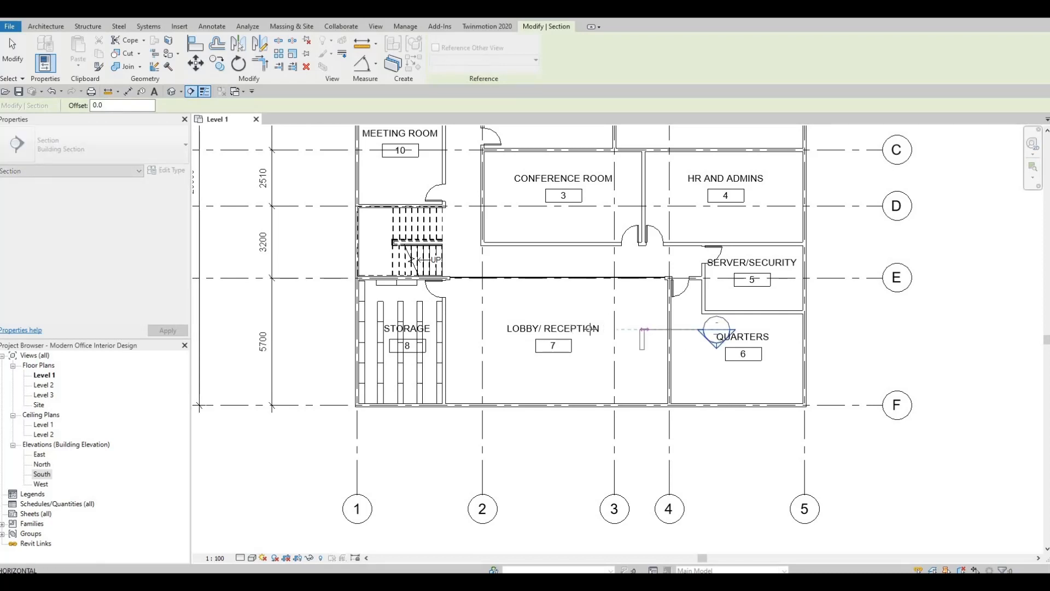
pyautogui.press('Escape')
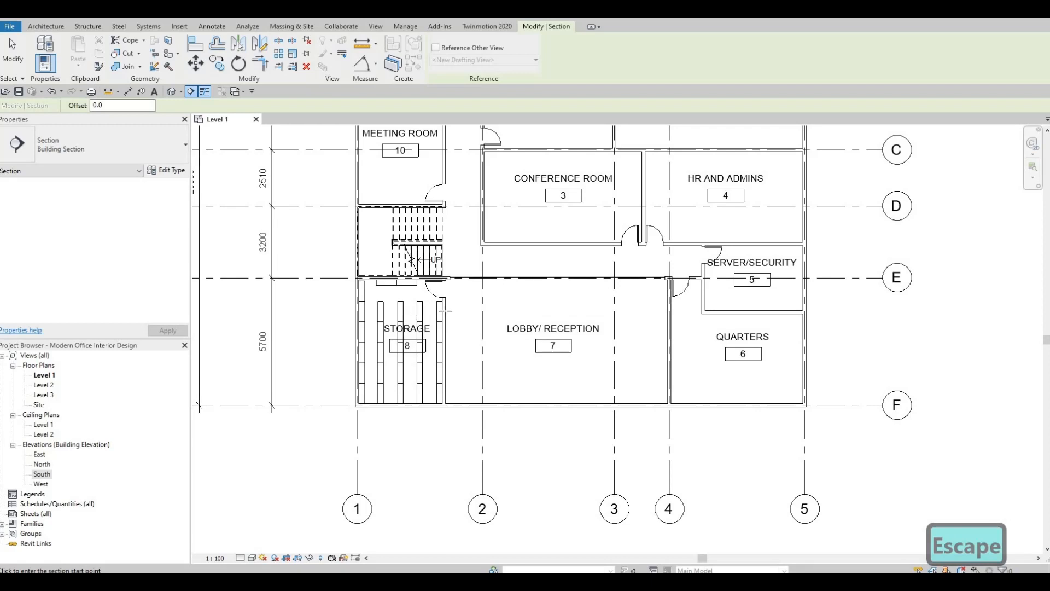
pyautogui.click(409, 310)
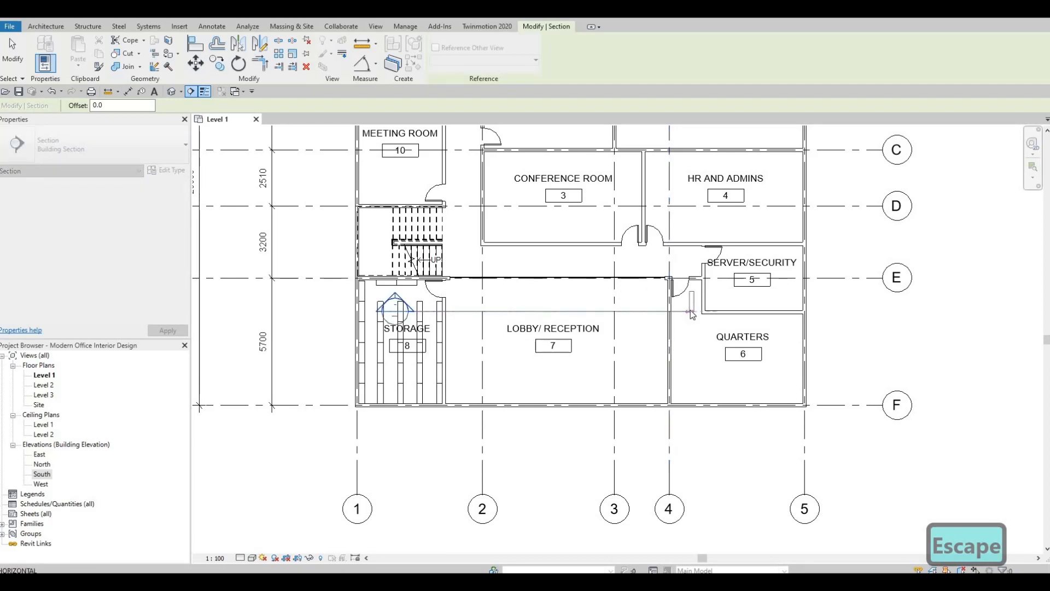
pyautogui.press('Escape')
# Draw a horizontal section line from the Quarters through the Lobby/Reception to the Storage room
pyautogui.click(706, 330)
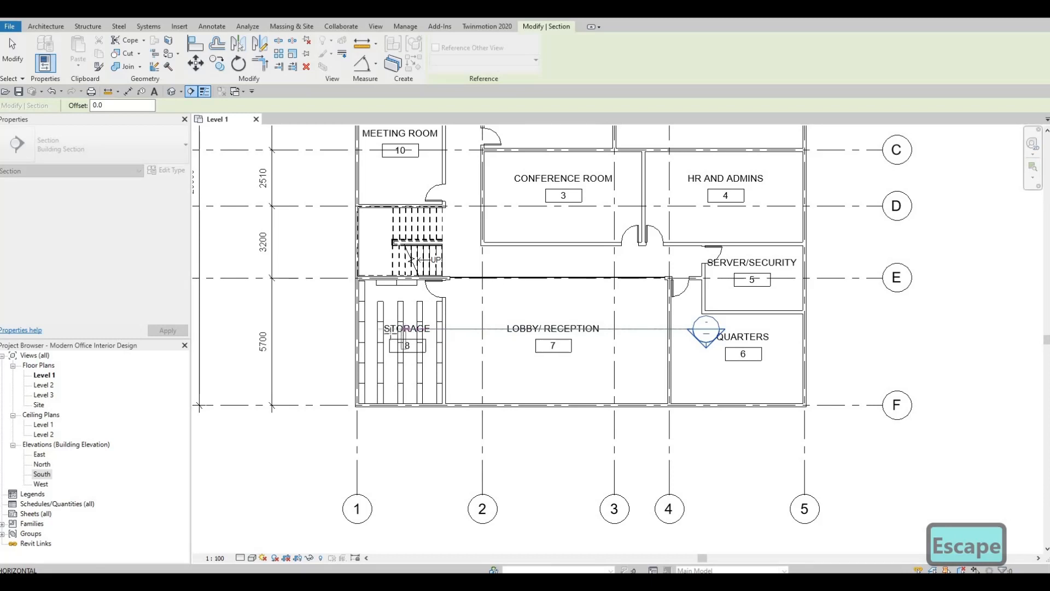
pyautogui.click(392, 338)
pyautogui.press('Escape')
pyautogui.press('Escape')
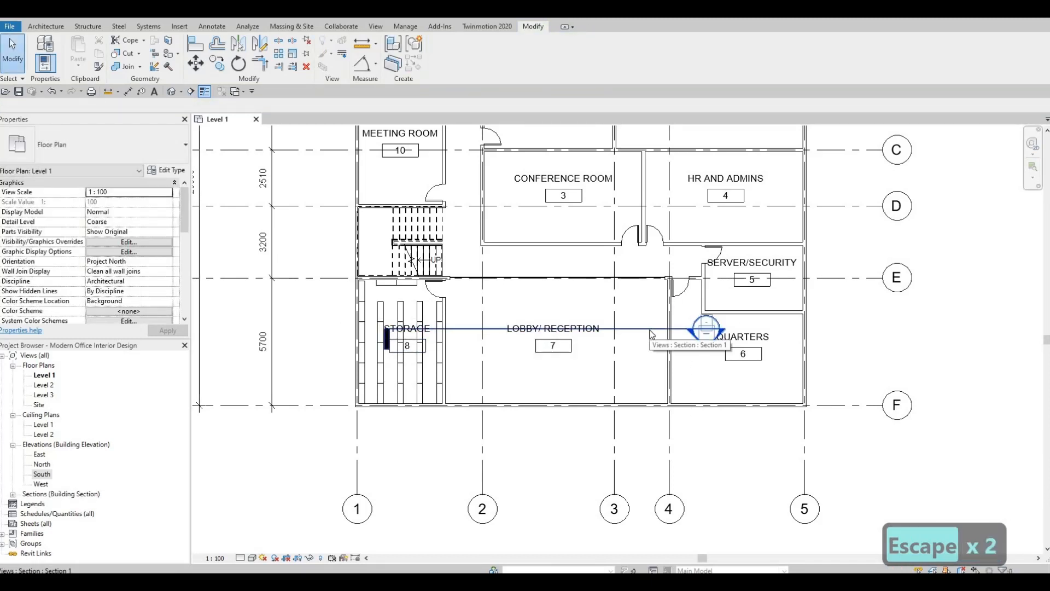
# Flip the new section so it looks toward grid E and the Conference Room
pyautogui.click(649, 329)
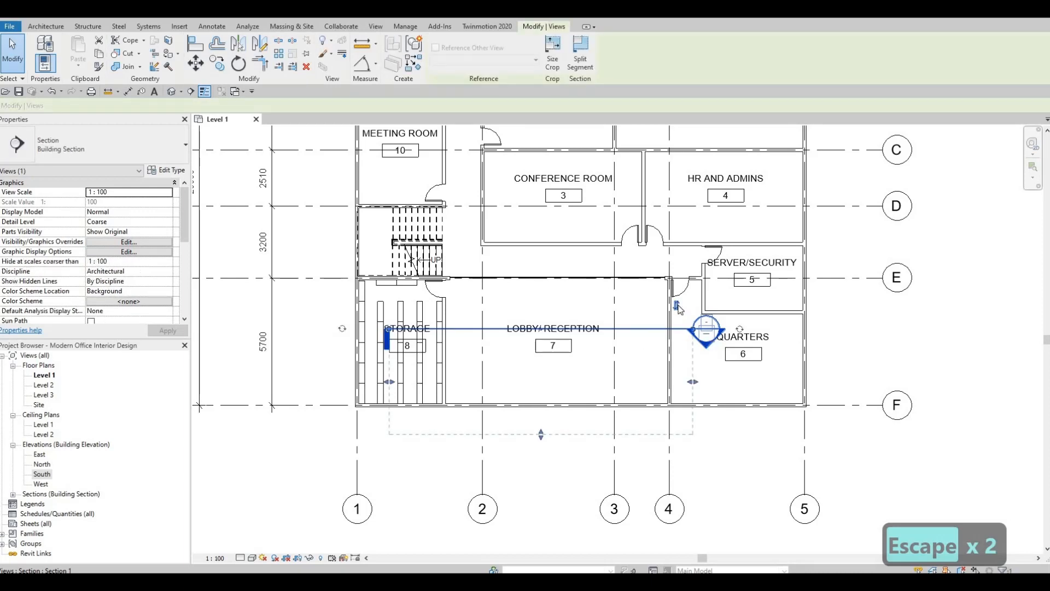
pyautogui.press('space')
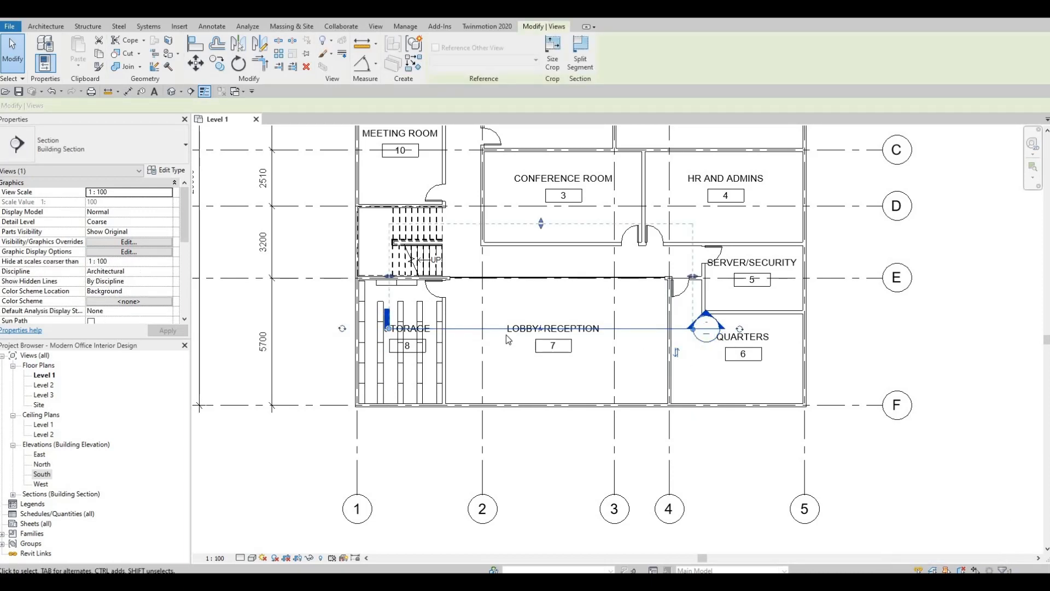
pyautogui.press('Escape')
pyautogui.press('Escape')
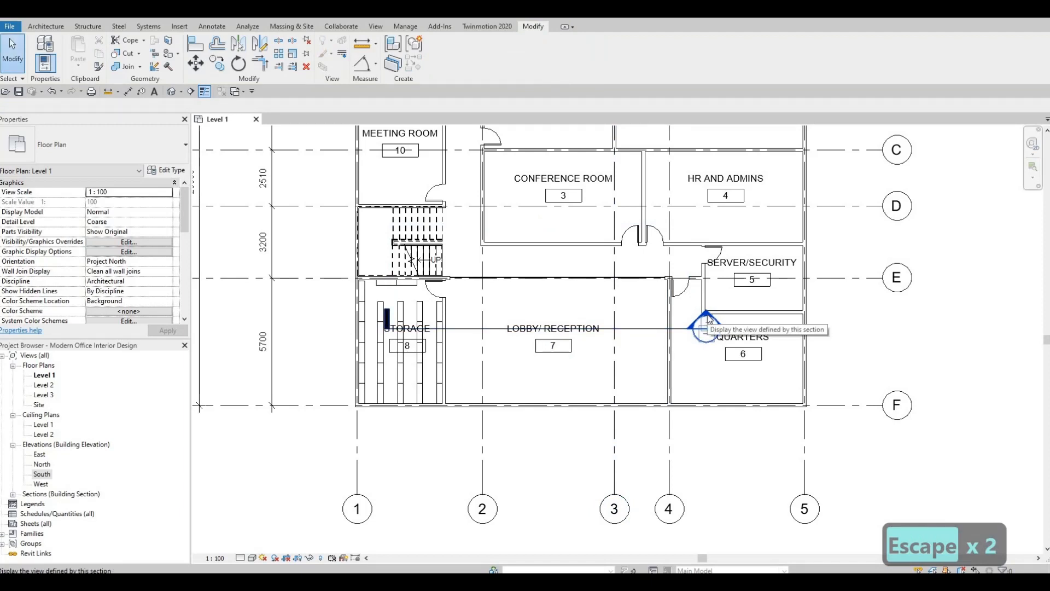
# Open the new section's view and raise the upper edge of its crop region well above Level 2
pyautogui.doubleClick(706, 322)
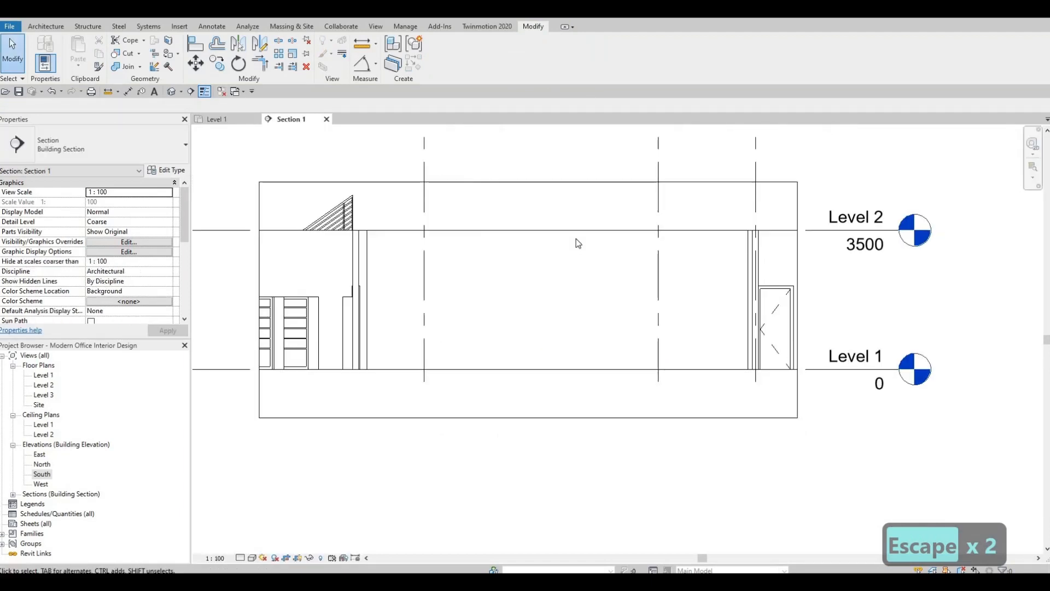
pyautogui.scroll(-3, 574, 235)
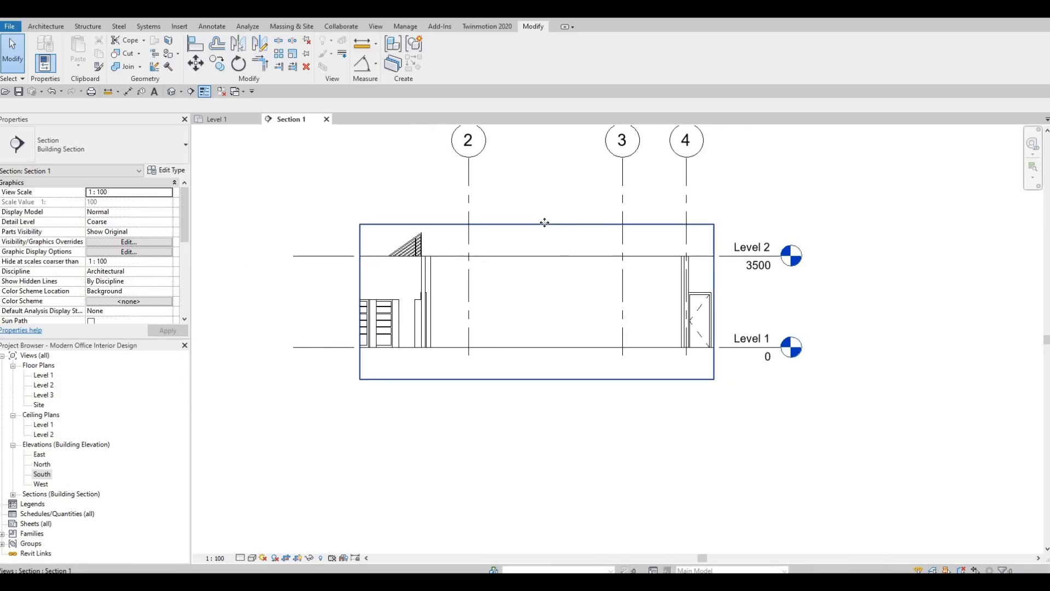
pyautogui.click(544, 222)
pyautogui.moveTo(537, 224); pyautogui.dragTo(542, 169)
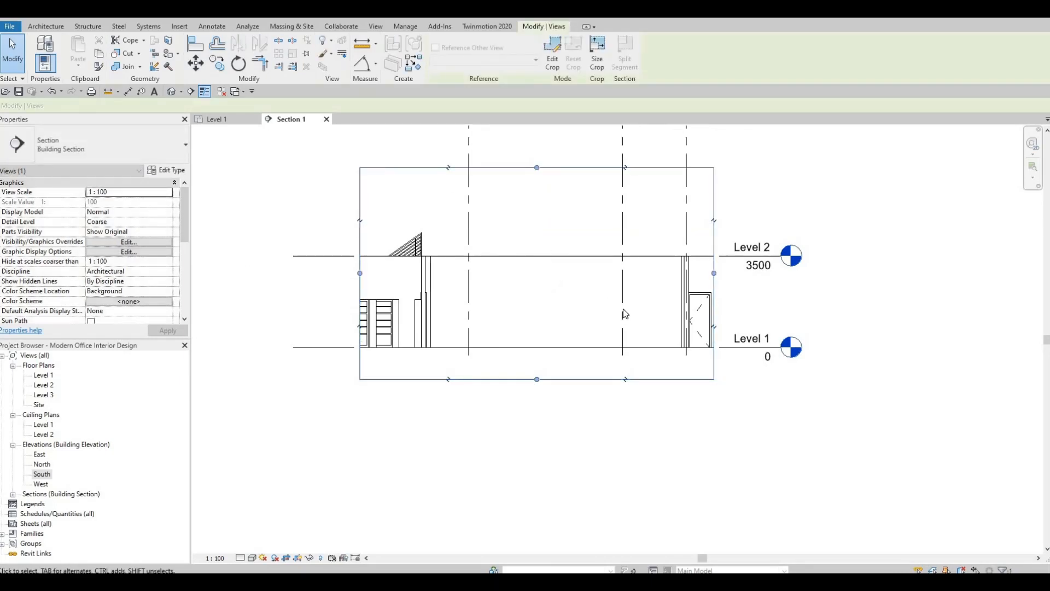
pyautogui.moveTo(629, 191); pyautogui.dragTo(620, 266, button='middle')
pyautogui.moveTo(550, 287); pyautogui.dragTo(572, 201, button='middle')
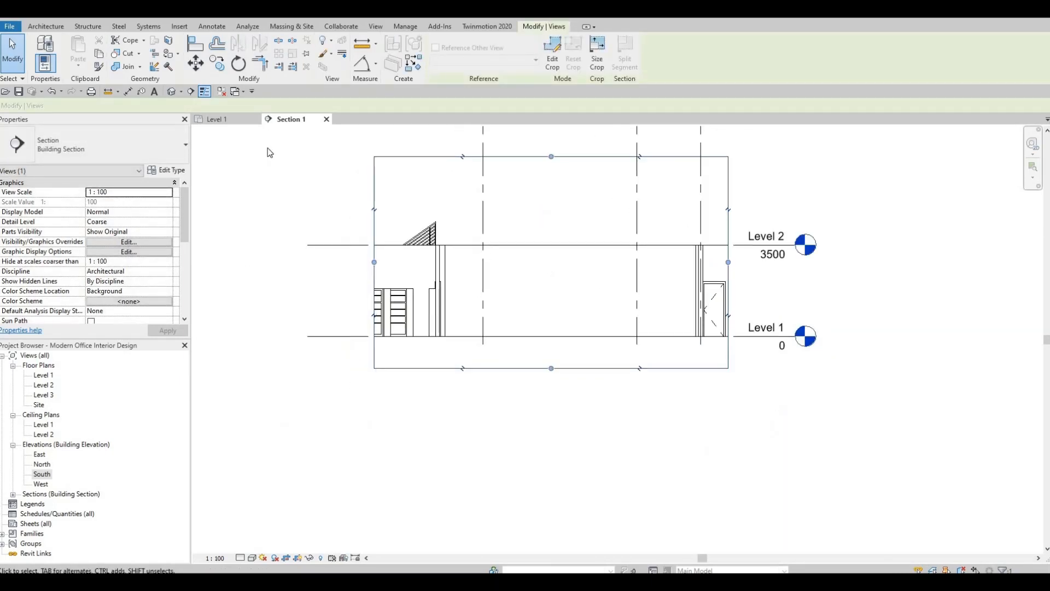
# Return to the Level 1 plan and adjust the section's far clip and its crop edge beside the Quarters
pyautogui.click(233, 123)
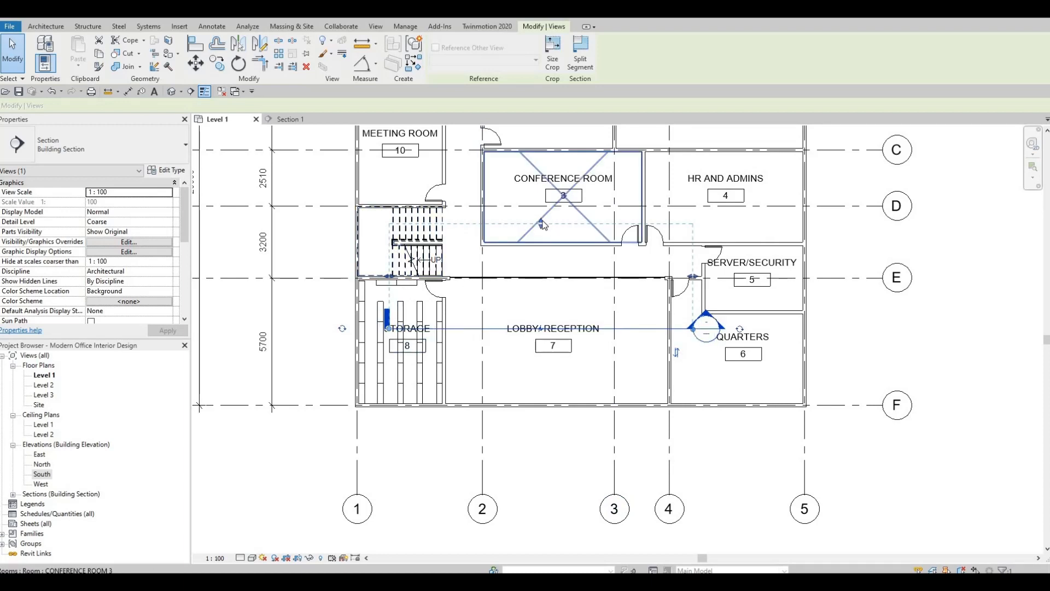
pyautogui.moveTo(542, 222)
pyautogui.mouseDown()
pyautogui.moveTo(540, 243)
pyautogui.moveTo(537, 195)
pyautogui.moveTo(533, 216)
pyautogui.mouseUp()
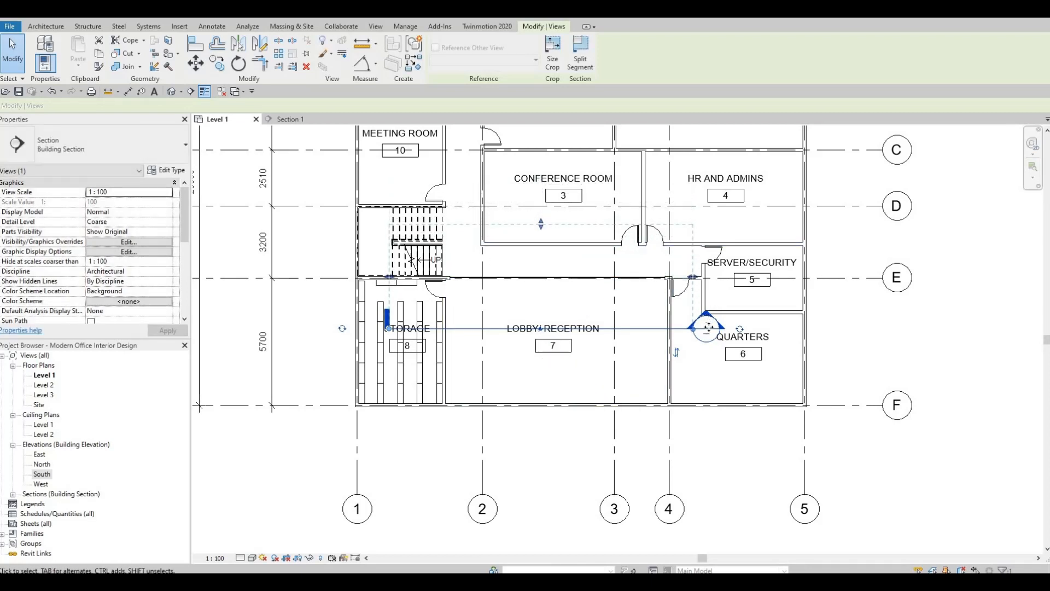
pyautogui.moveTo(692, 280)
pyautogui.mouseDown()
pyautogui.moveTo(732, 276)
pyautogui.moveTo(691, 275)
pyautogui.mouseUp()
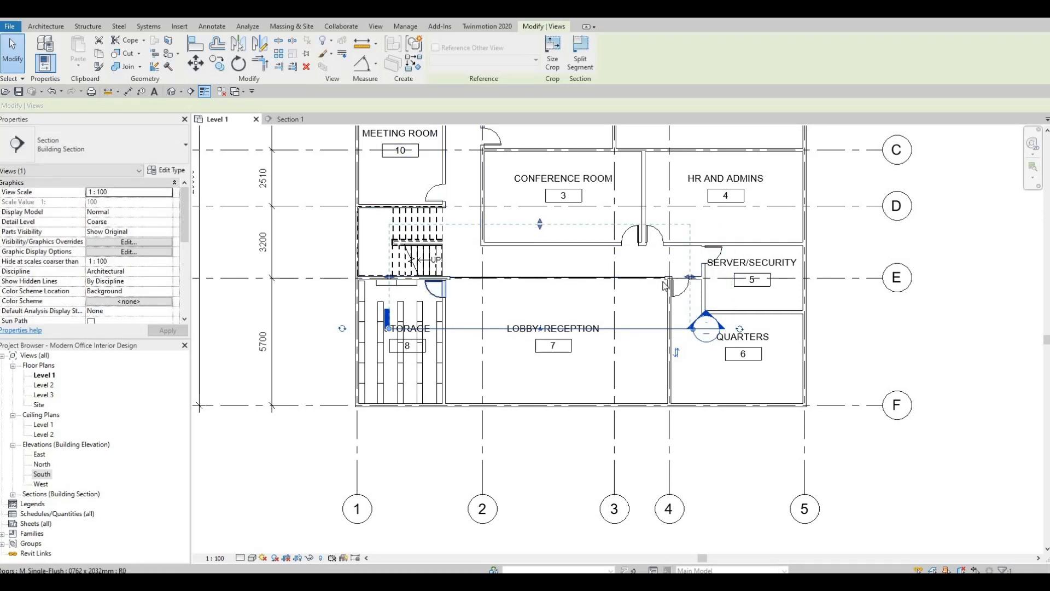
# In the Section 1 view, lower the lobby curtain wall's upper edge to a top offset of about -439 below Level 2
pyautogui.click(292, 120)
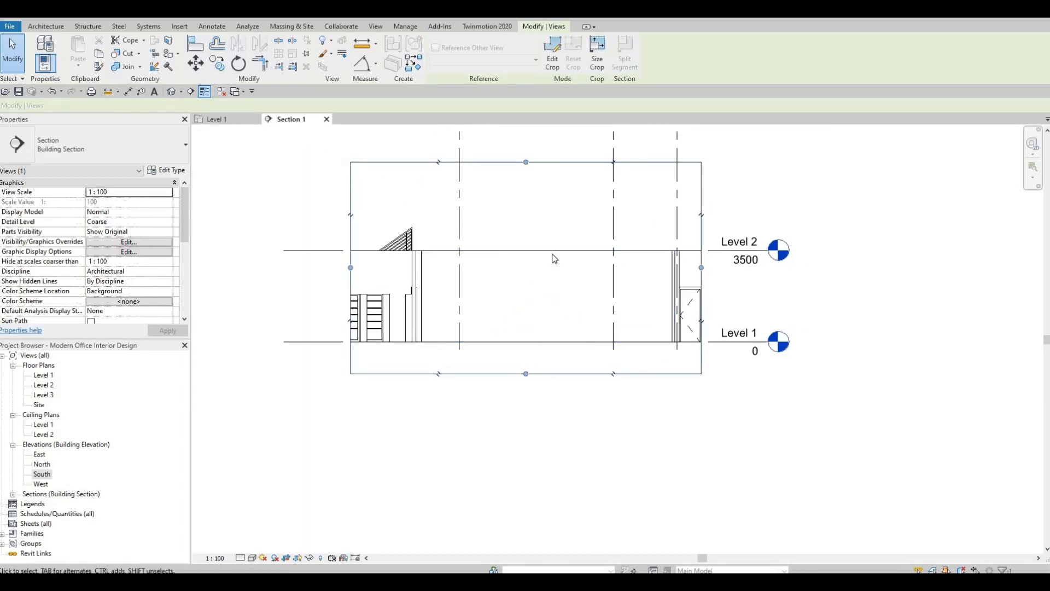
pyautogui.click(586, 273)
pyautogui.scroll(2, 587, 273)
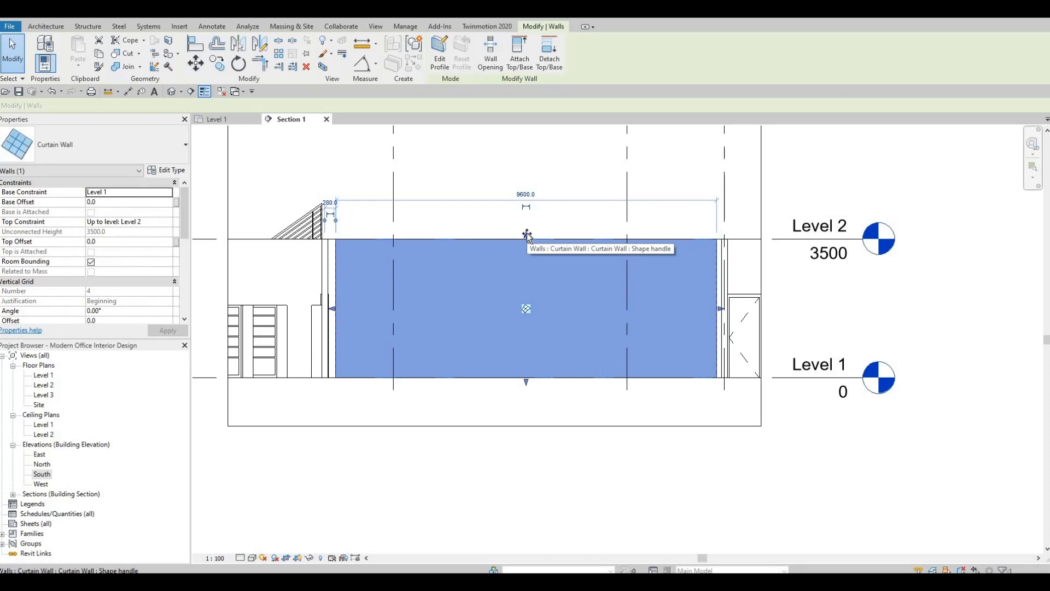
pyautogui.moveTo(527, 250); pyautogui.dragTo(490, 256)
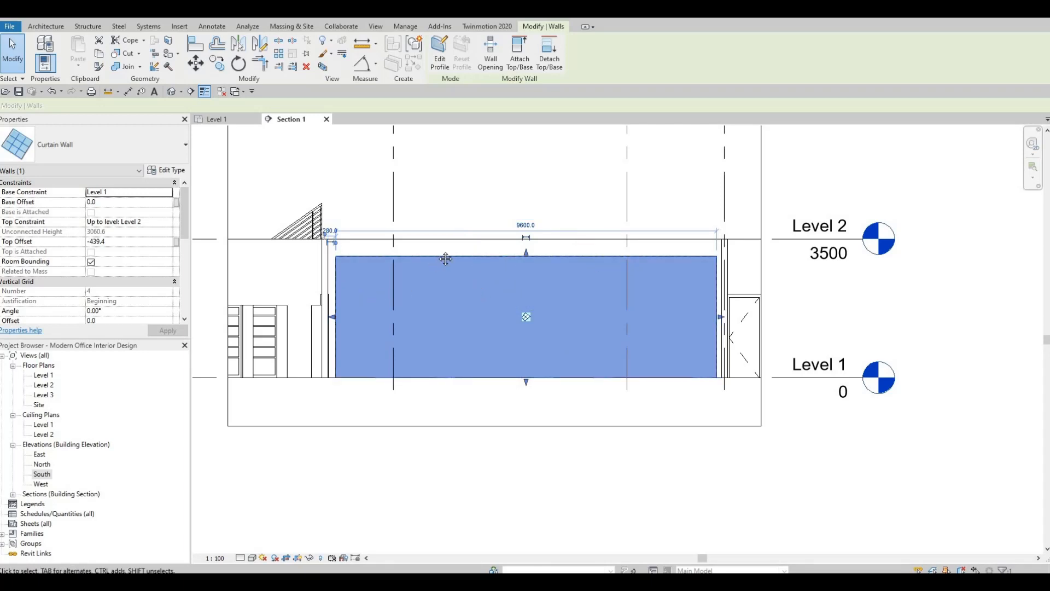
pyautogui.moveTo(420, 234); pyautogui.dragTo(474, 194, button='middle')
pyautogui.scroll(-1, 440, 251)
pyautogui.moveTo(381, 234); pyautogui.dragTo(395, 271, button='middle')
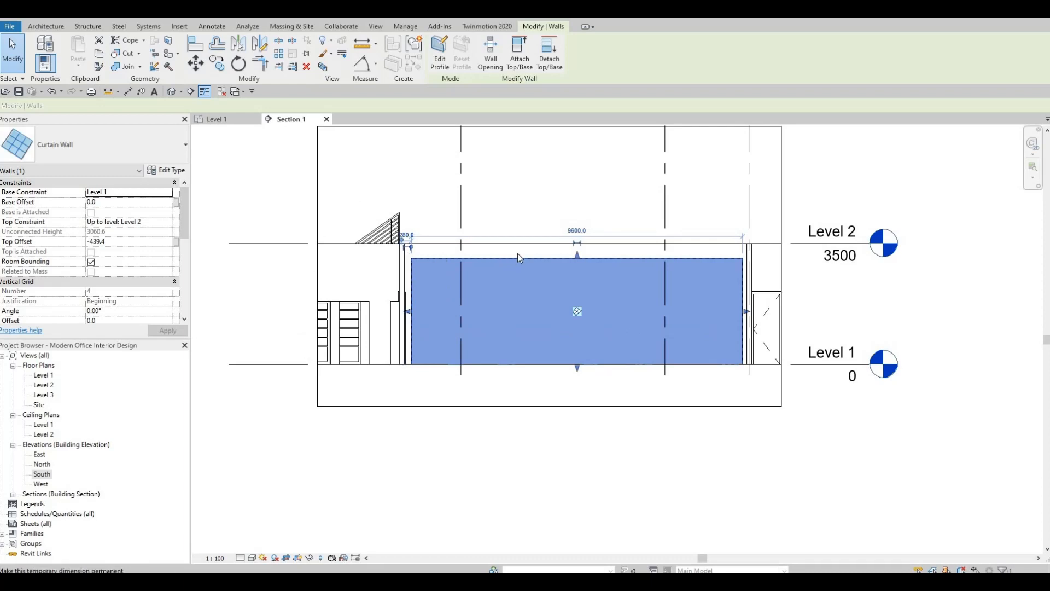
pyautogui.click(727, 232)
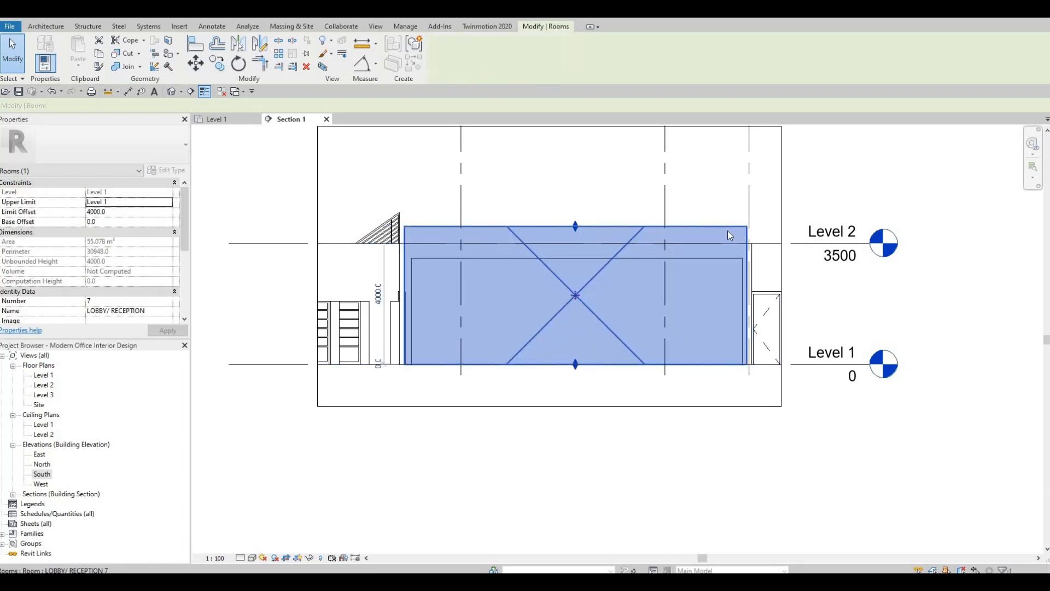
pyautogui.press('Escape')
pyautogui.press('Escape')
pyautogui.scroll(2, 736, 261)
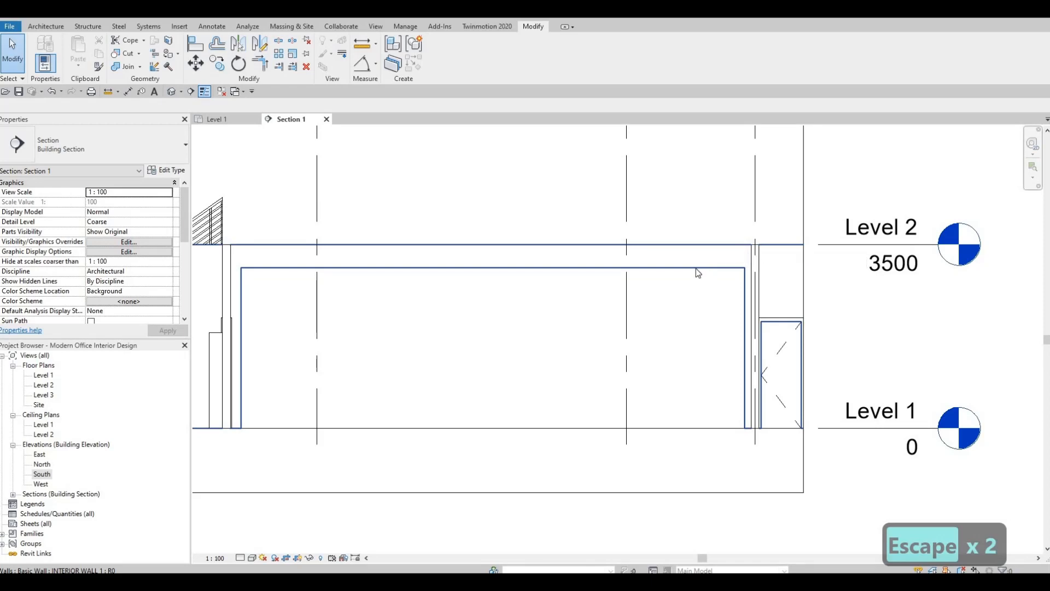
pyautogui.scroll(-2, 785, 248)
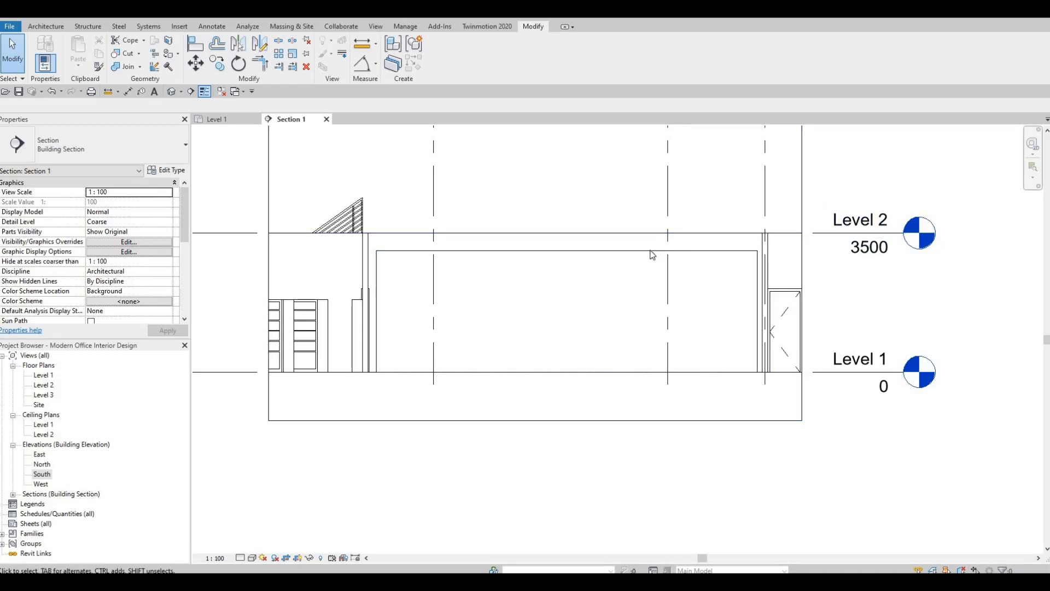
# Lower the curtain wall's upper edge further to a top offset of about -639 below Level 2
pyautogui.click(387, 286)
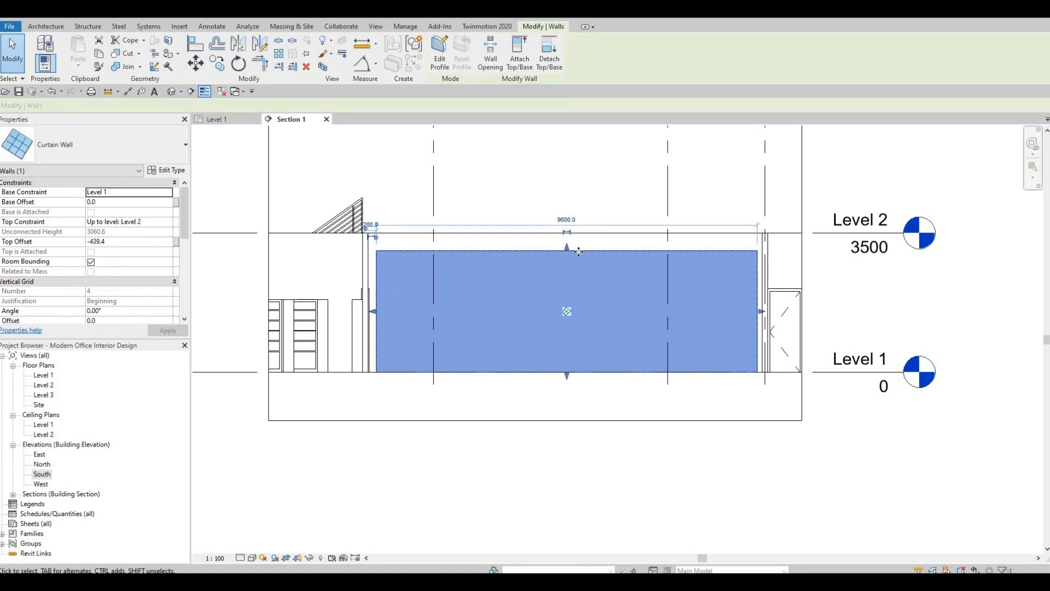
pyautogui.moveTo(566, 247); pyautogui.dragTo(565, 247)
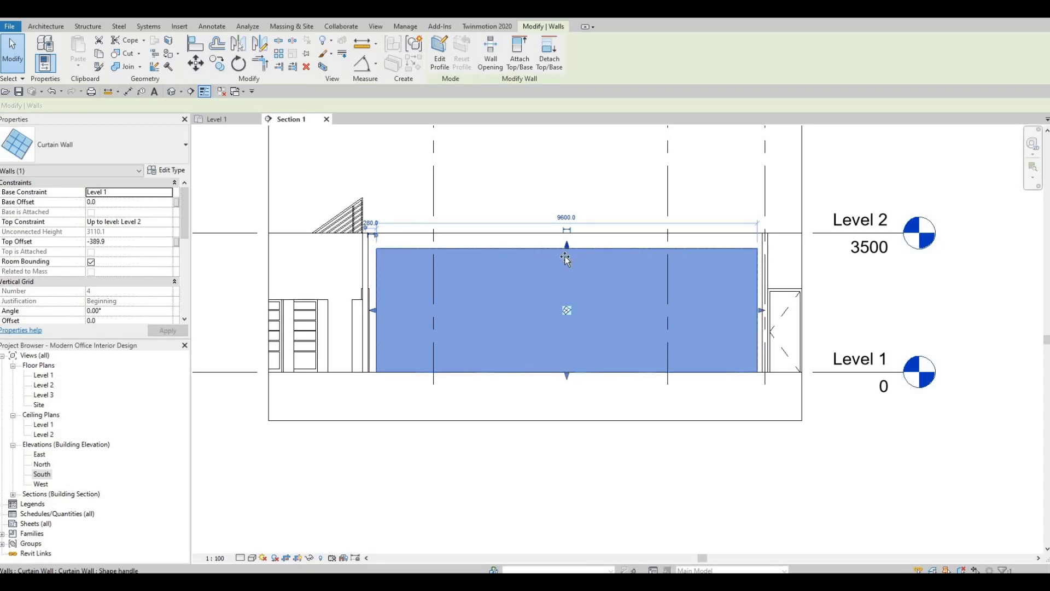
pyautogui.moveTo(568, 249); pyautogui.dragTo(567, 265)
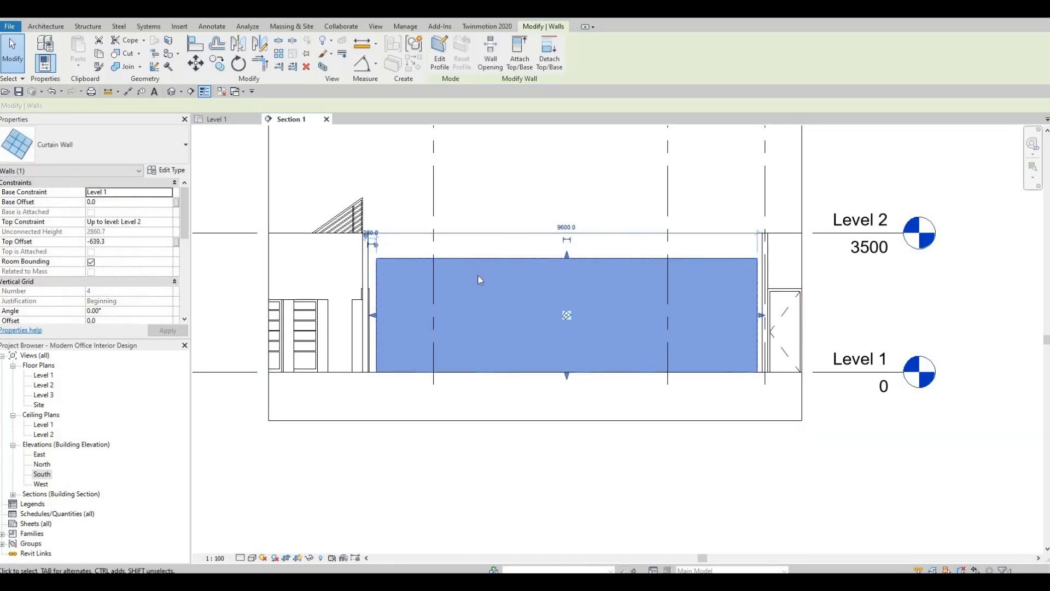
pyautogui.press('Escape')
pyautogui.press('Escape')
pyautogui.hotkey('ctrl', 'Left')
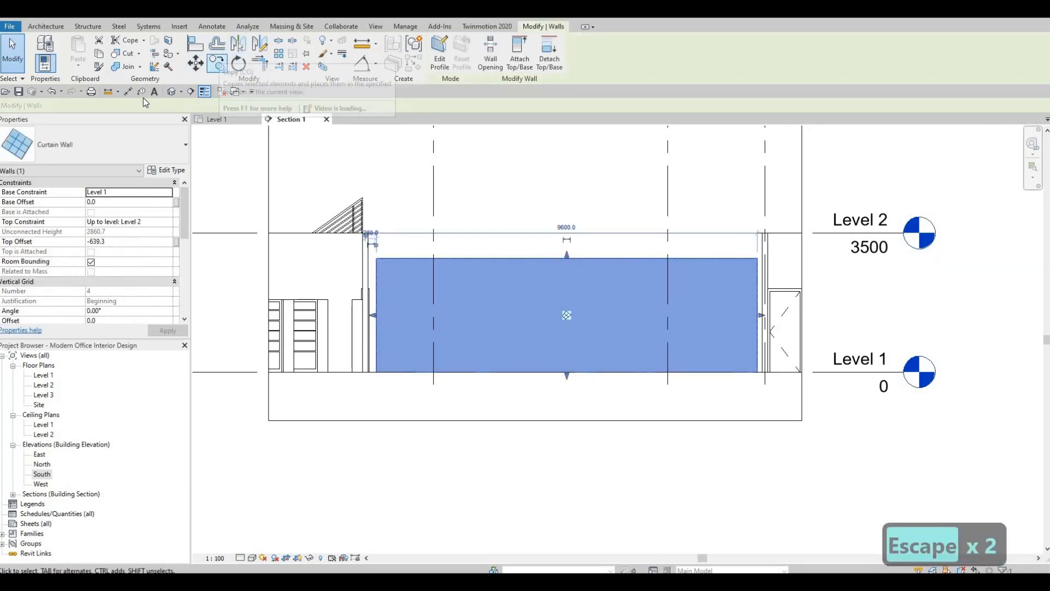
# Place an aligned dimension inside the curtain wall from Level 1 to the wall's upper edge
pyautogui.press('d')
pyautogui.press('i')
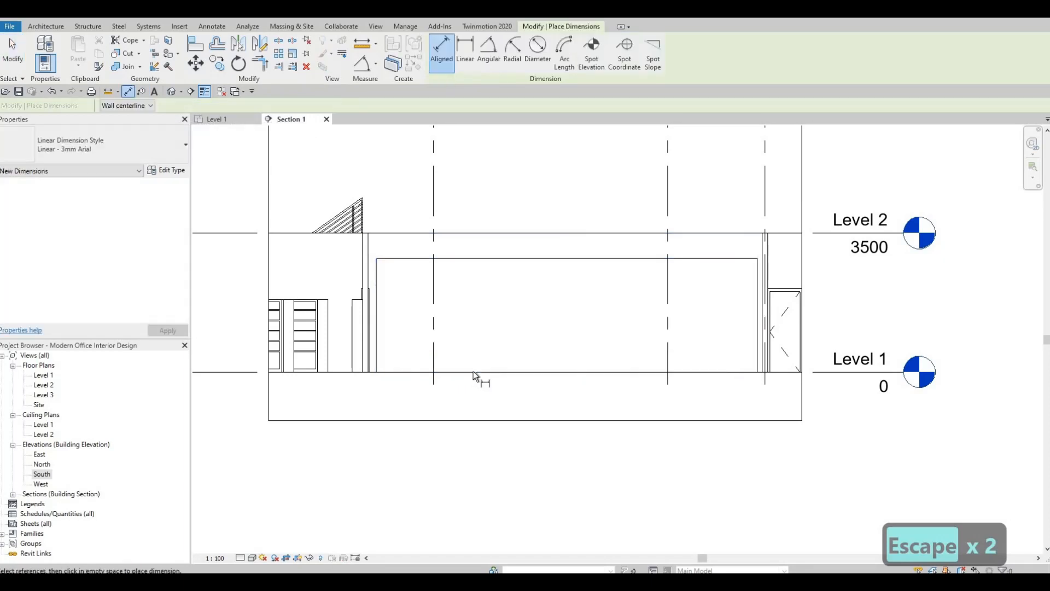
pyautogui.click(474, 370)
pyautogui.click(488, 258)
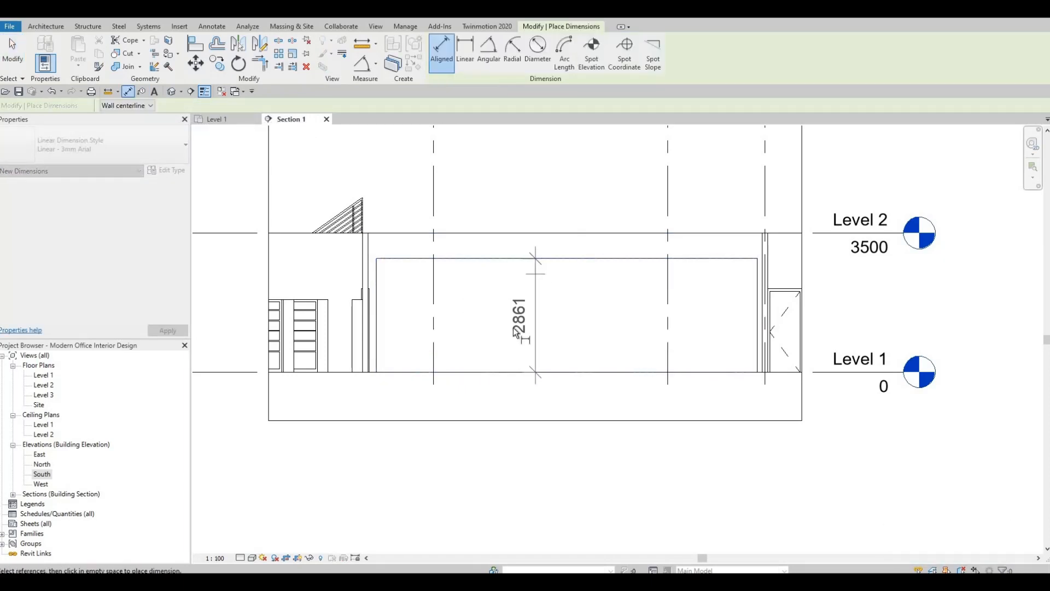
pyautogui.click(533, 287)
pyautogui.scroll(4, 556, 282)
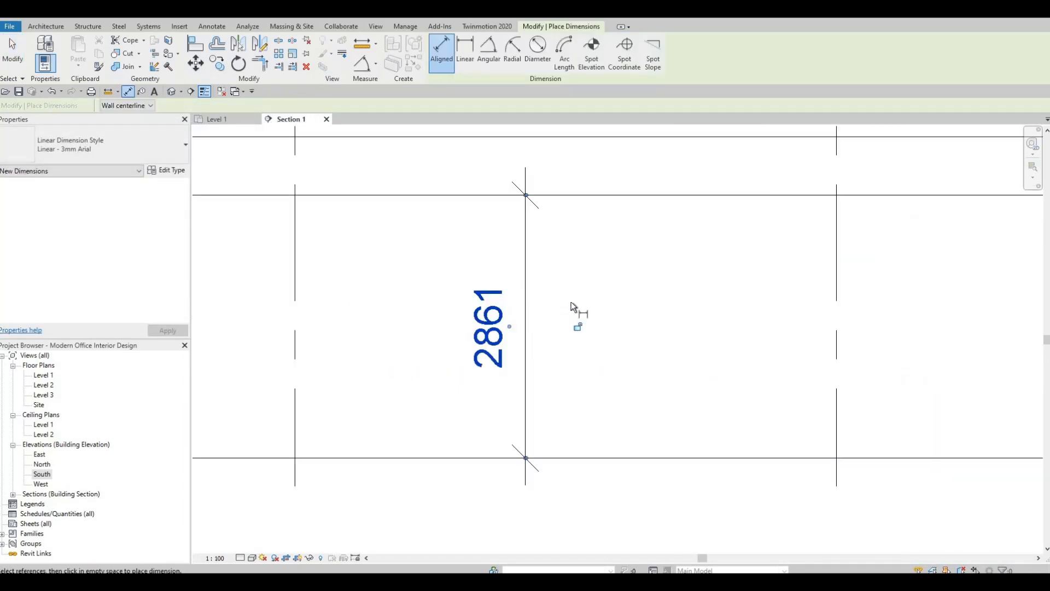
pyautogui.scroll(-2, 571, 306)
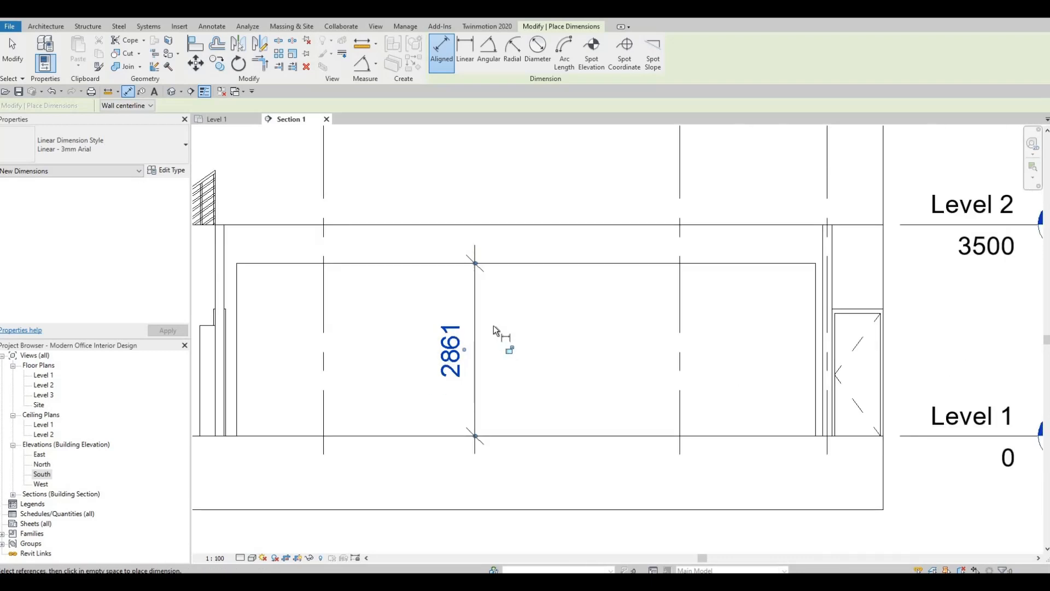
pyautogui.press('Escape')
pyautogui.press('Escape')
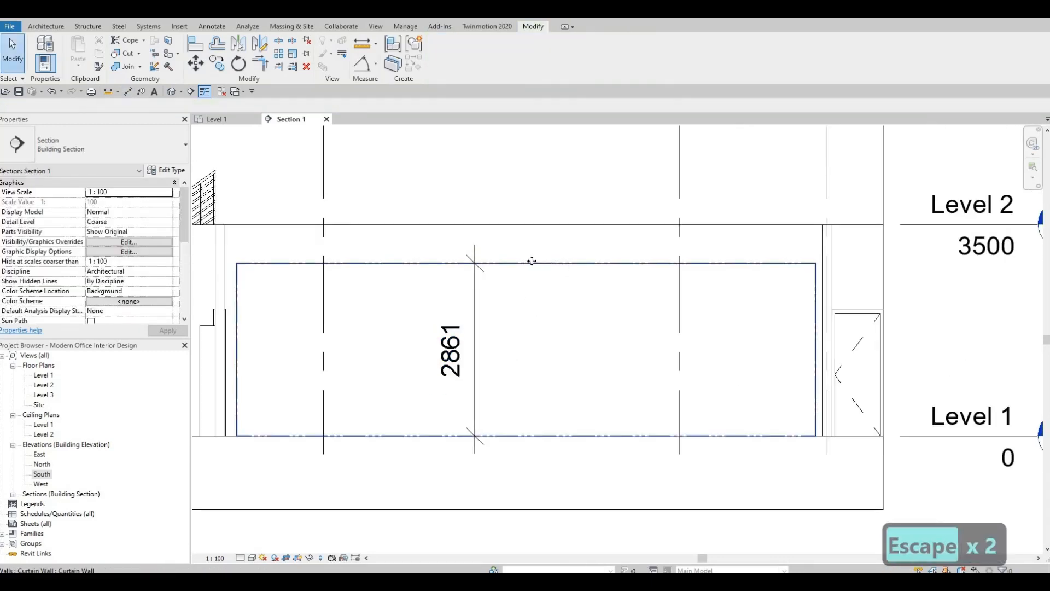
# Raise the curtain wall's upper edge to a top offset of about -498 and open its height dimension's text without editing it
pyautogui.click(528, 263)
pyautogui.moveTo(528, 260); pyautogui.dragTo(528, 251)
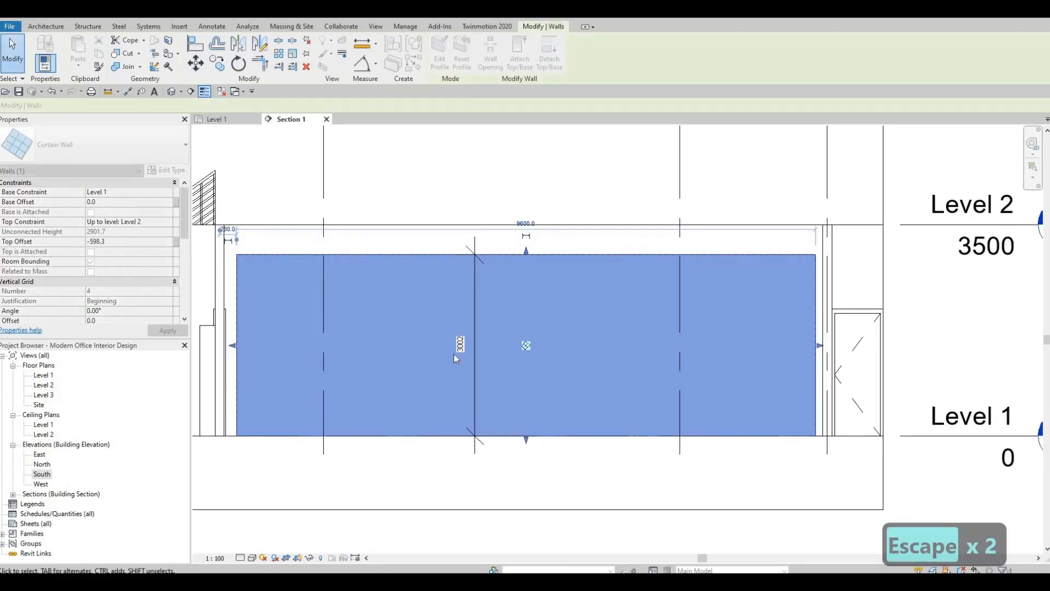
pyautogui.click(459, 348)
pyautogui.click(451, 352)
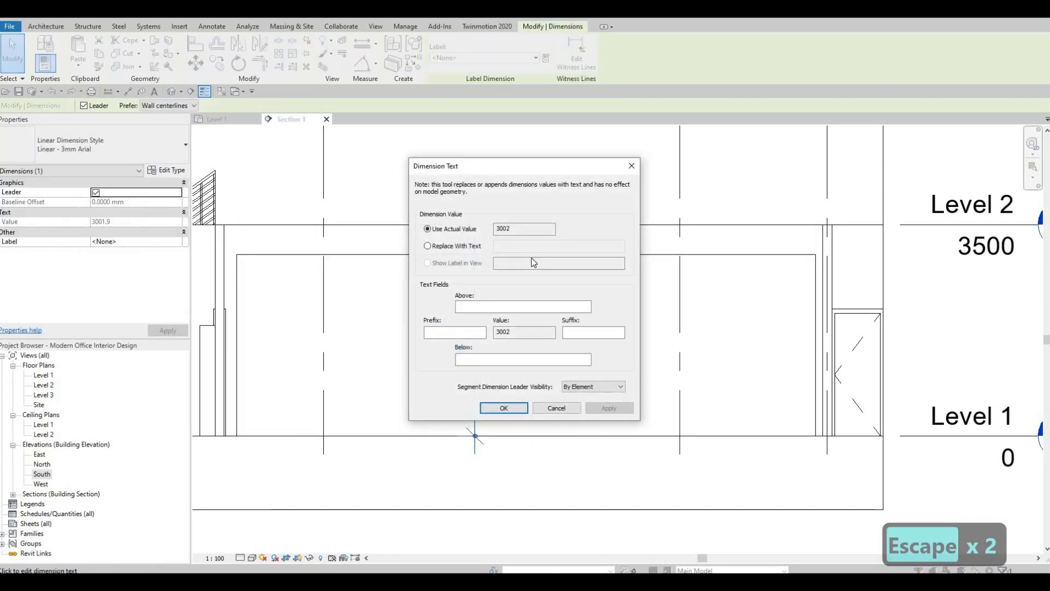
pyautogui.press('Escape')
pyautogui.press('Escape')
# Raise the curtain wall's upper edge further to a top offset of about -266 below Level 2
pyautogui.click(514, 266)
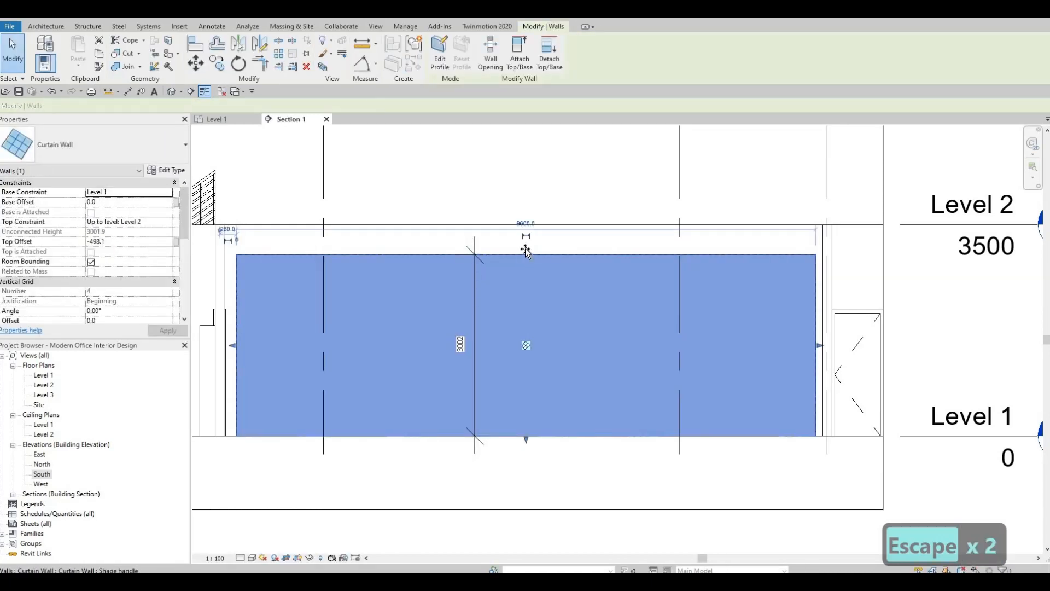
pyautogui.scroll(5, 478, 342)
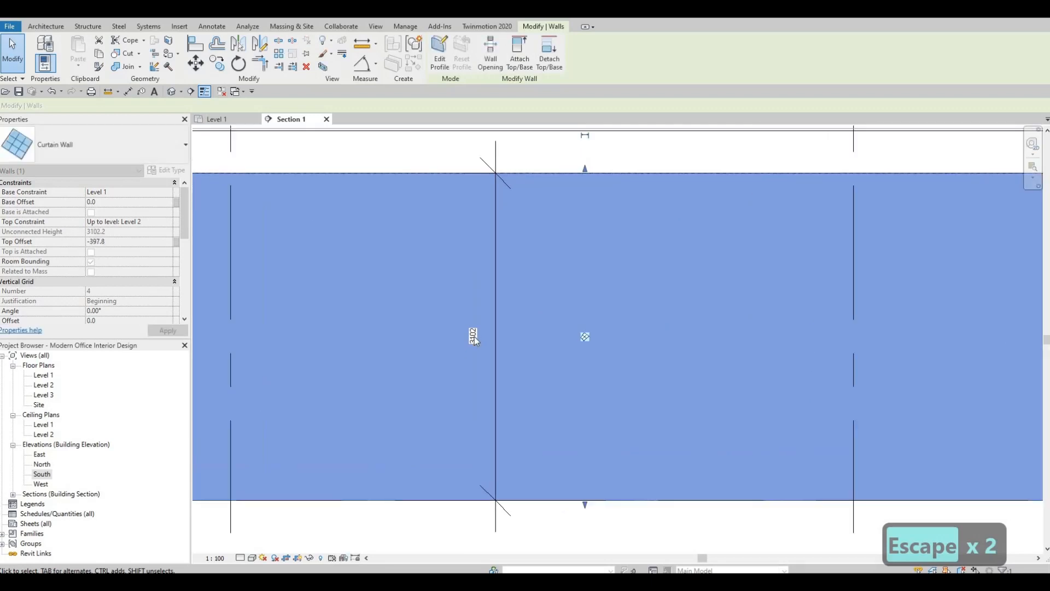
pyautogui.scroll(-4, 524, 301)
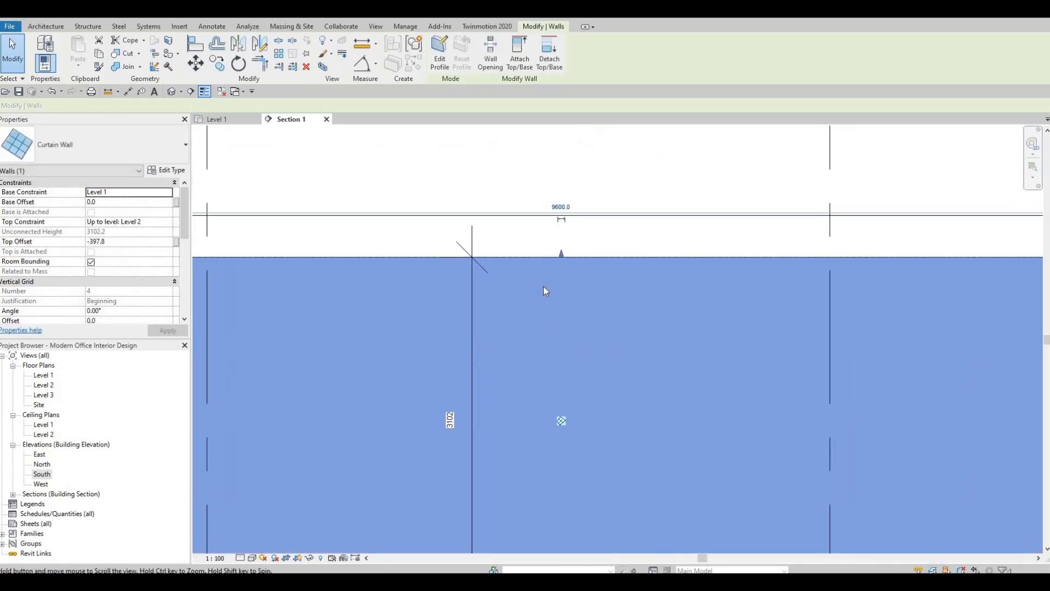
pyautogui.moveTo(545, 285); pyautogui.dragTo(545, 280)
pyautogui.scroll(5, 476, 405)
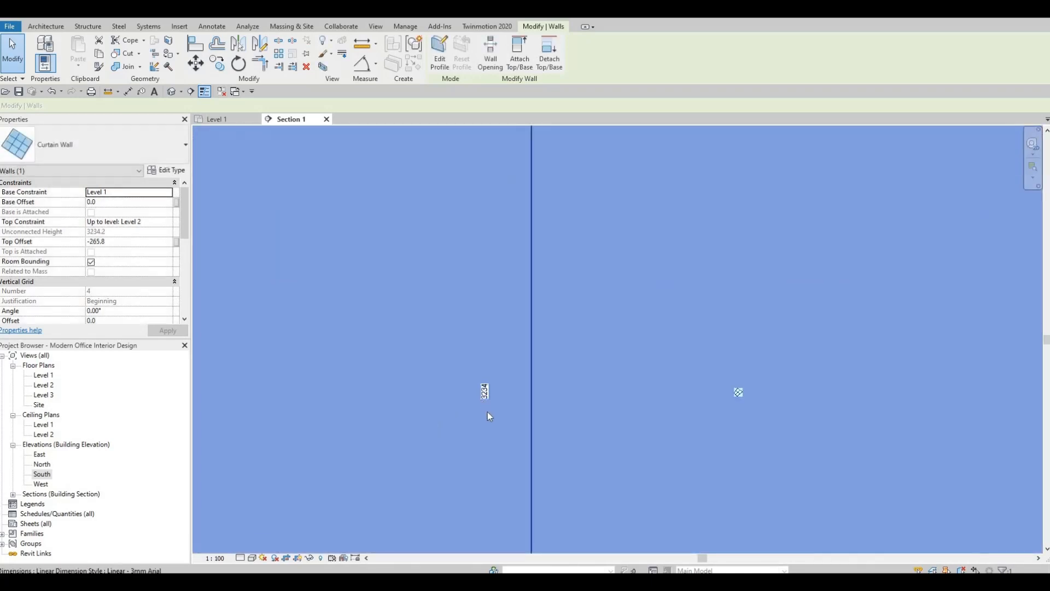
# Select the curtain wall's height dimension and examine its text up close
pyautogui.scroll(2, 492, 358)
pyautogui.click(493, 363)
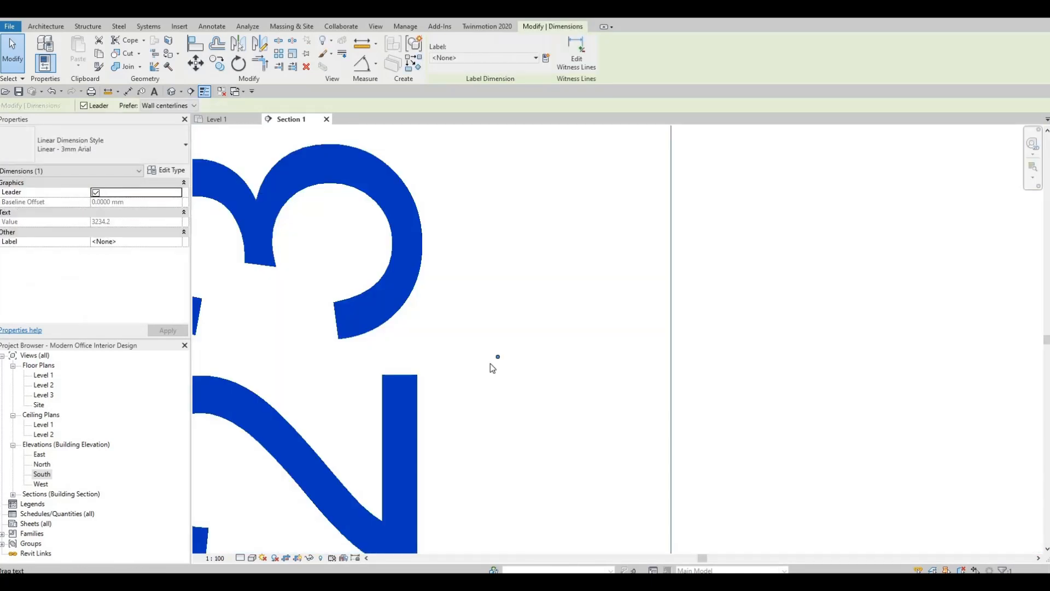
pyautogui.scroll(-4, 490, 363)
pyautogui.scroll(-4, 580, 347)
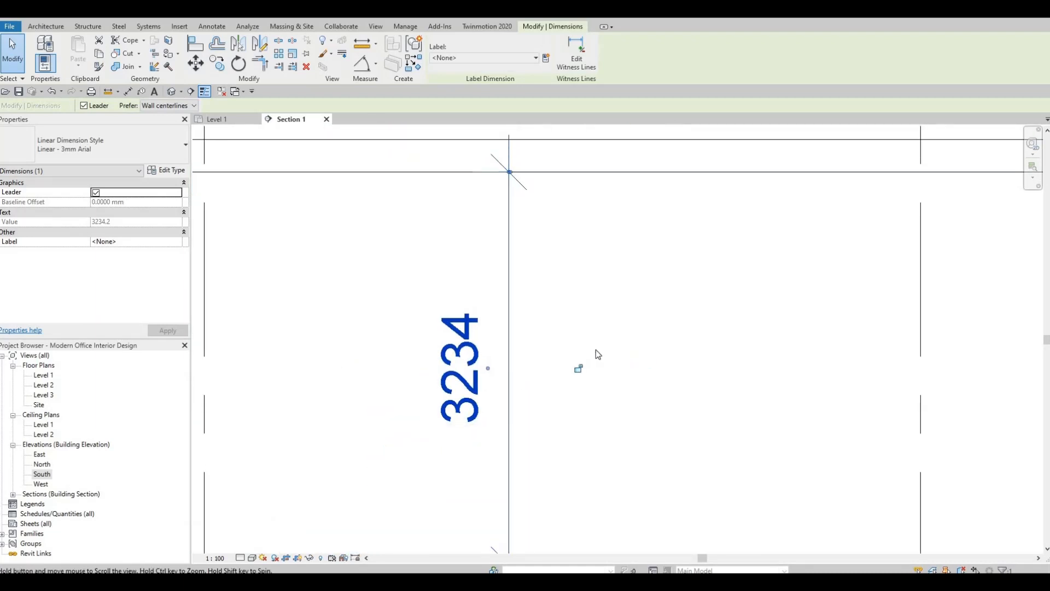
pyautogui.scroll(-1, 585, 335)
pyautogui.press('Escape')
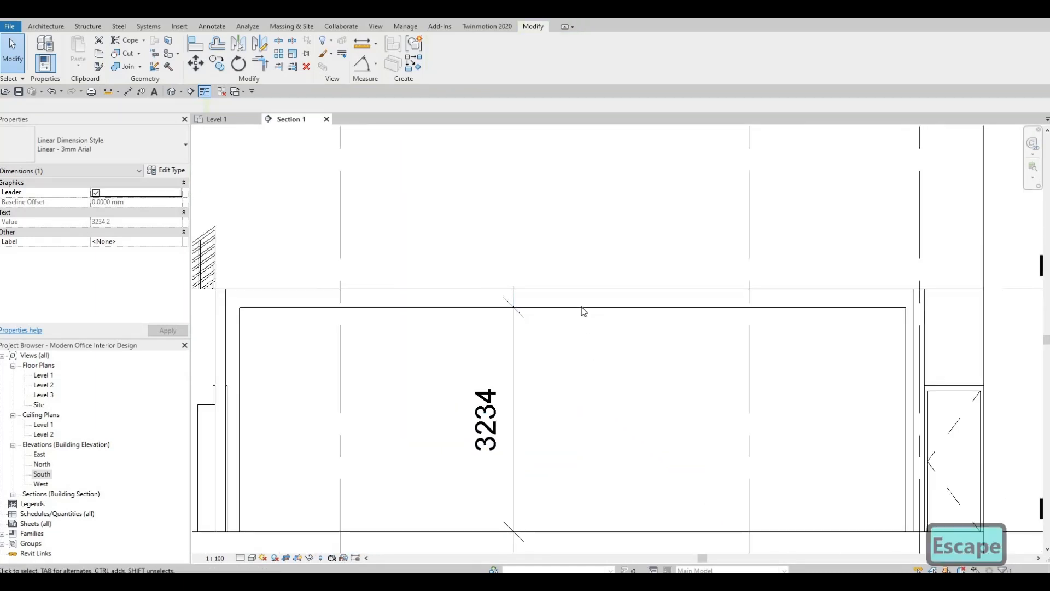
pyautogui.press('Escape')
# Set the curtain wall's top offset to -200 below Level 2
pyautogui.click(572, 304)
pyautogui.moveTo(574, 304); pyautogui.dragTo(574, 300)
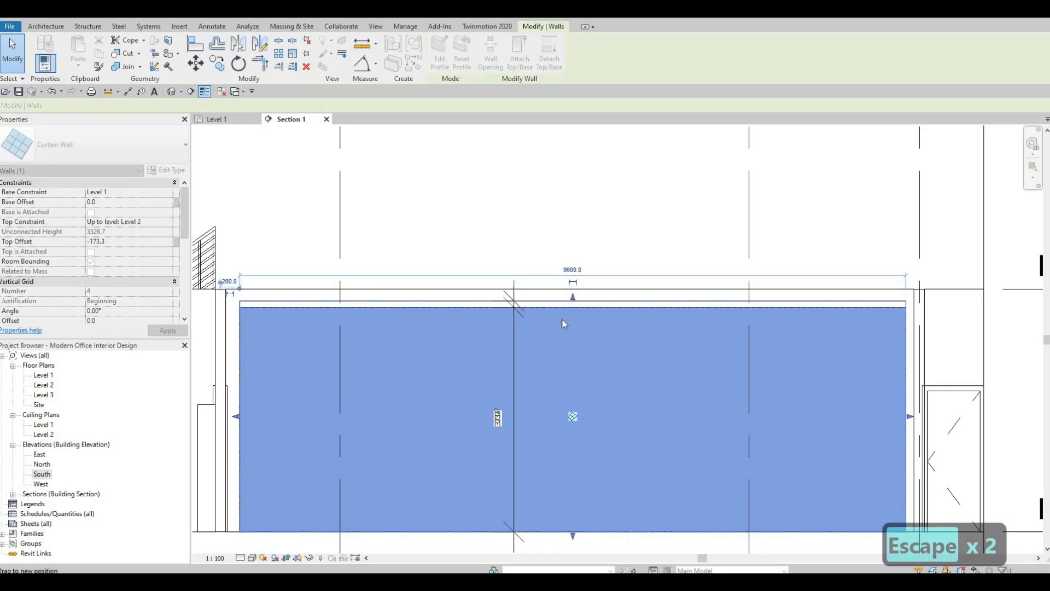
pyautogui.click(118, 247)
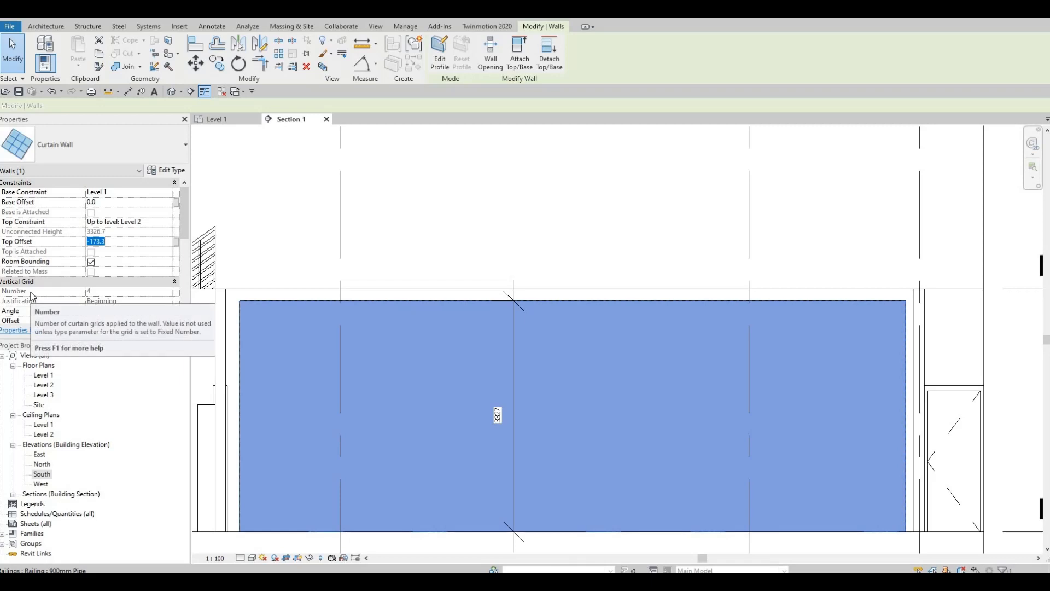
pyautogui.write('-200')
pyautogui.press('Return')
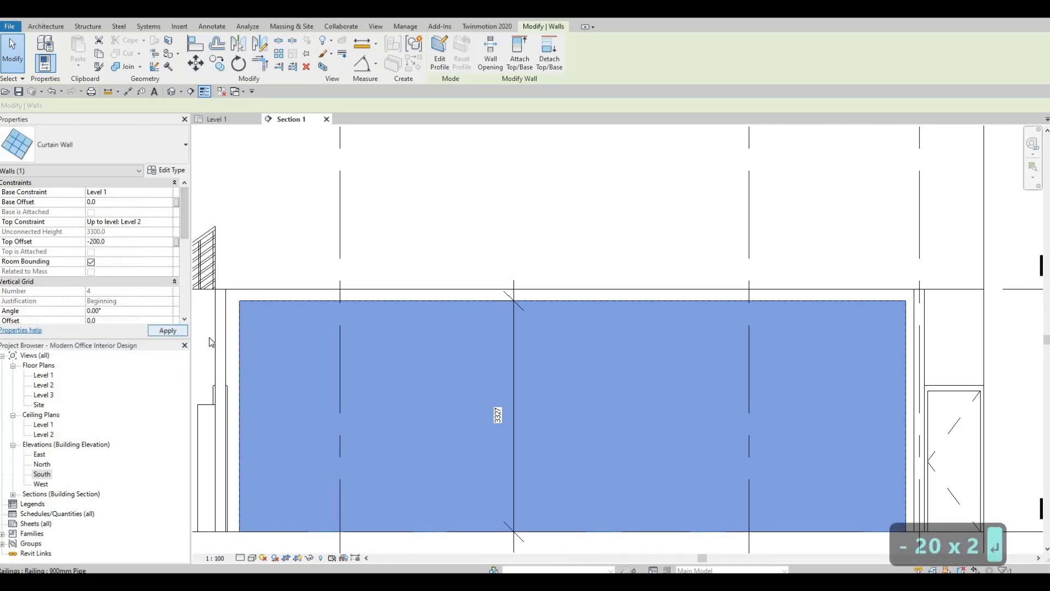
pyautogui.press('Escape')
pyautogui.press('Escape')
# Delete the vertical height dimension inside the curtain wall
pyautogui.scroll(-2, 541, 366)
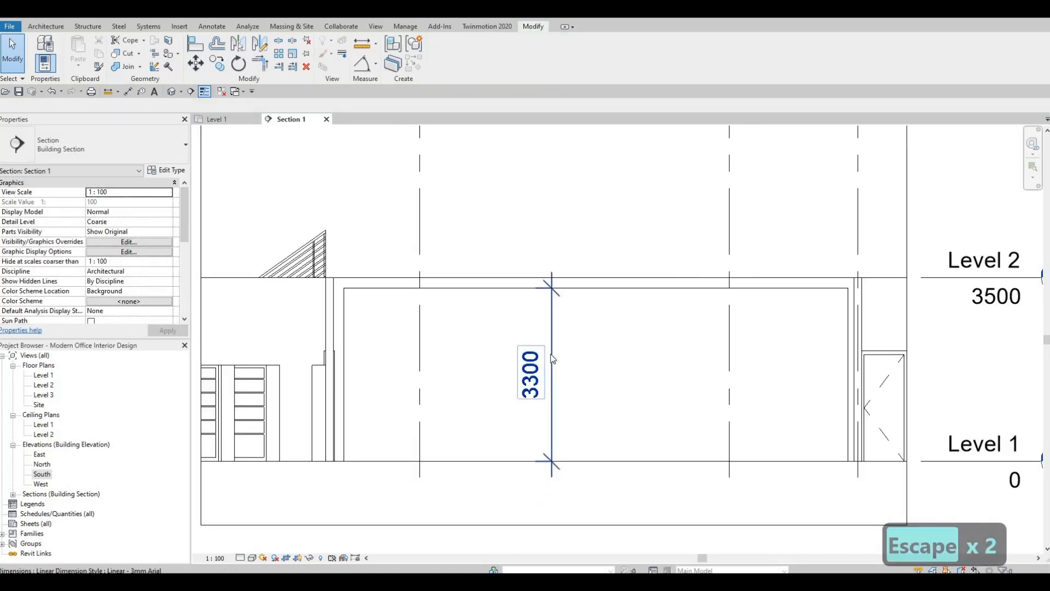
pyautogui.click(551, 360)
pyautogui.press('Delete')
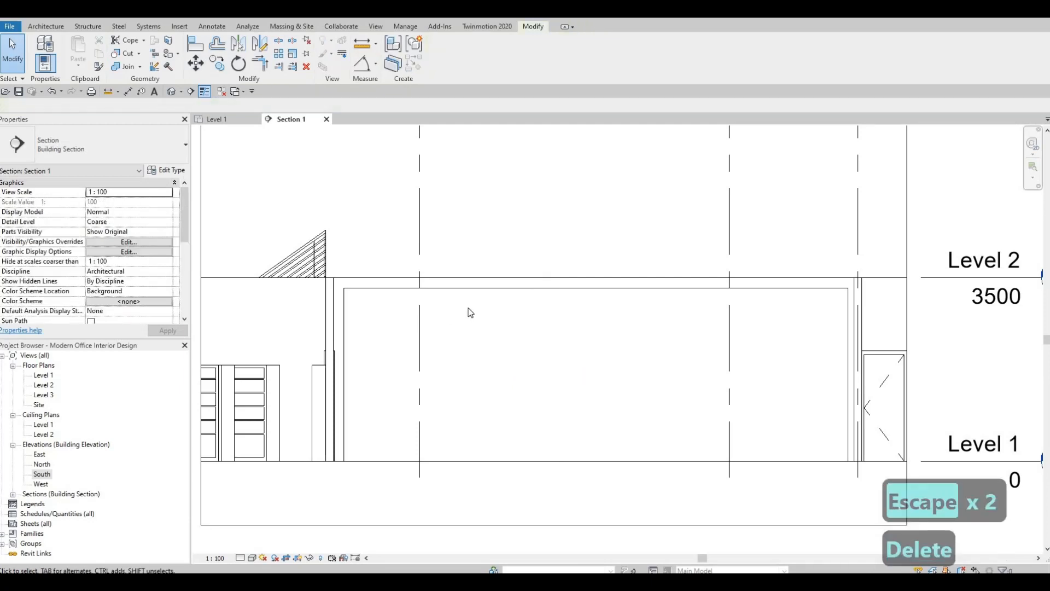
pyautogui.click(486, 290)
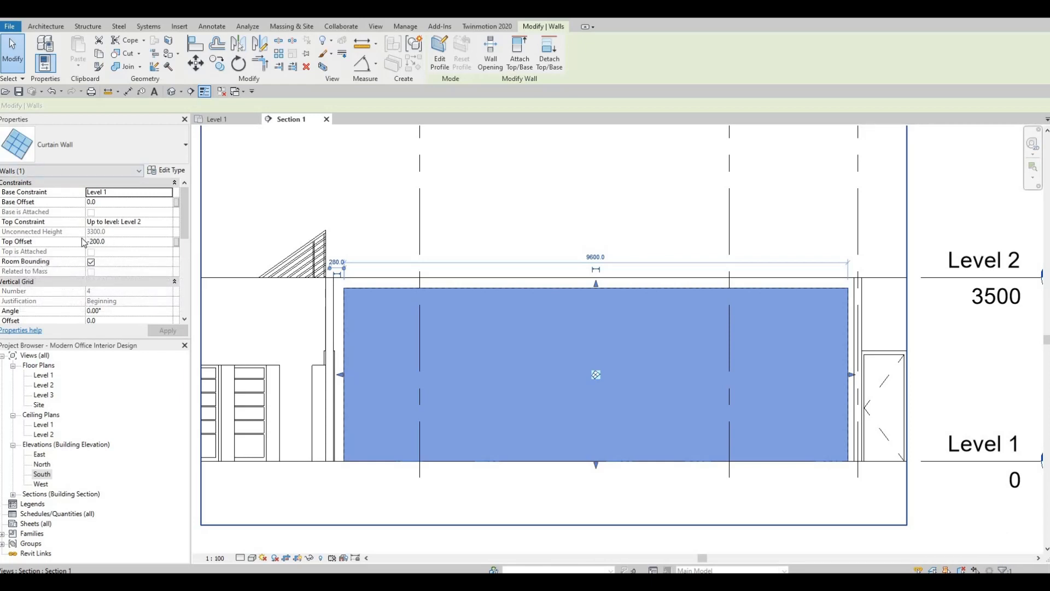
pyautogui.press('Escape')
pyautogui.press('Escape')
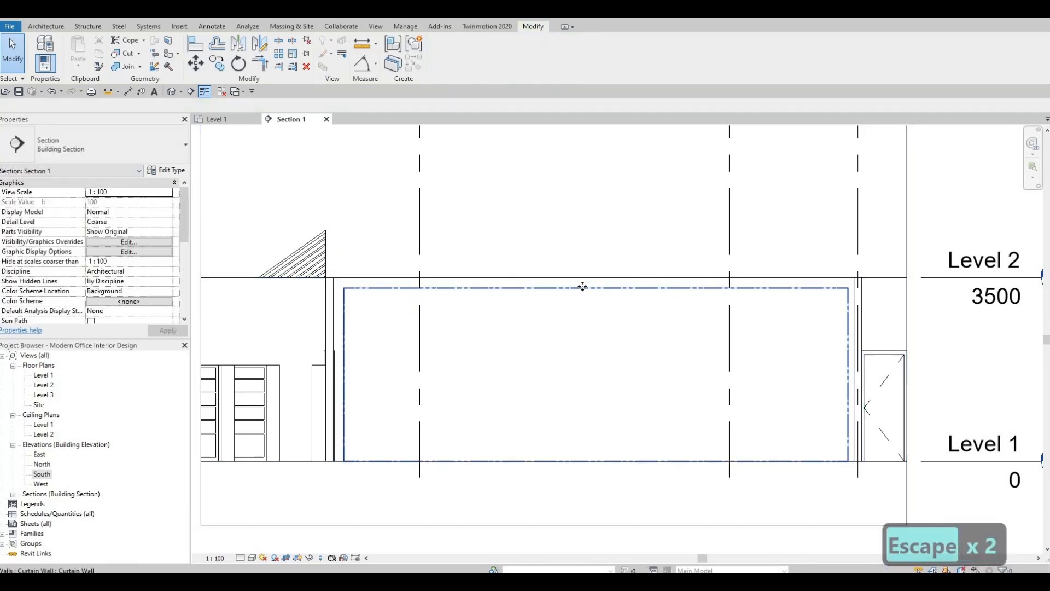
pyautogui.click(558, 284)
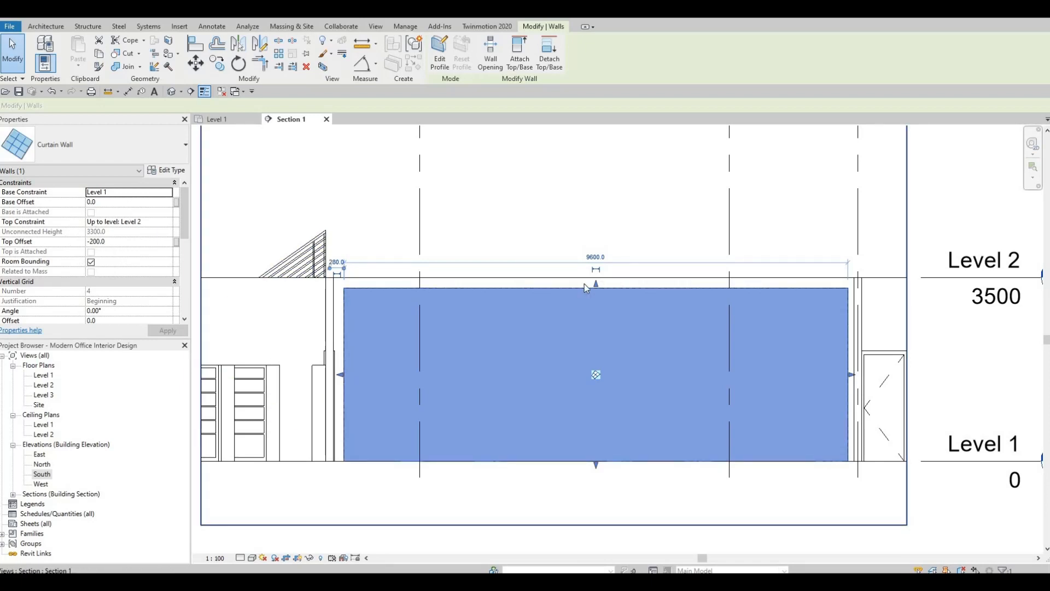
pyautogui.press('Escape')
pyautogui.press('Escape')
pyautogui.scroll(-2, 537, 336)
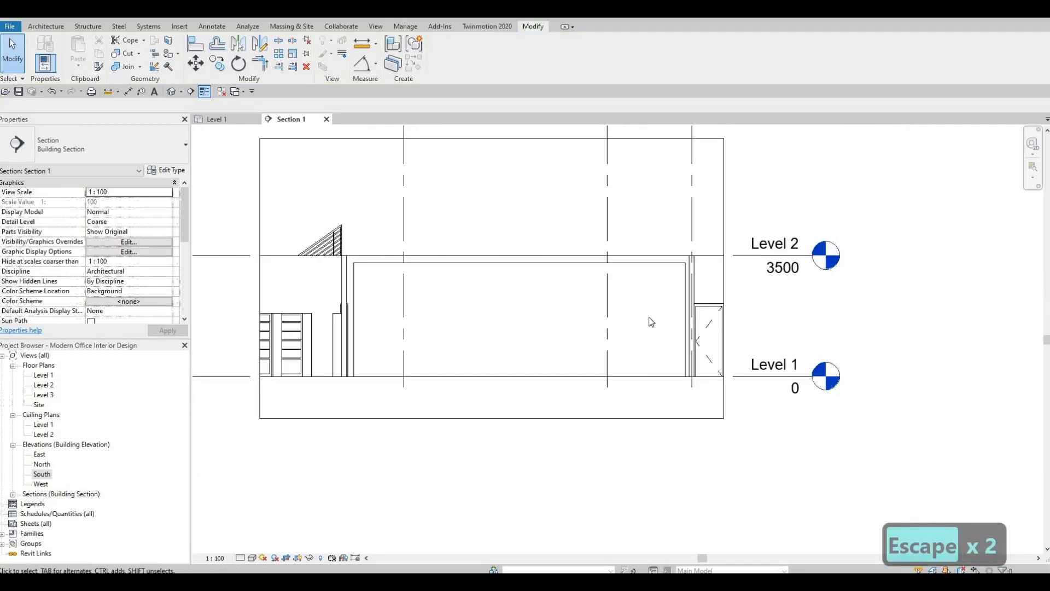
pyautogui.moveTo(650, 322); pyautogui.dragTo(658, 351, button='middle')
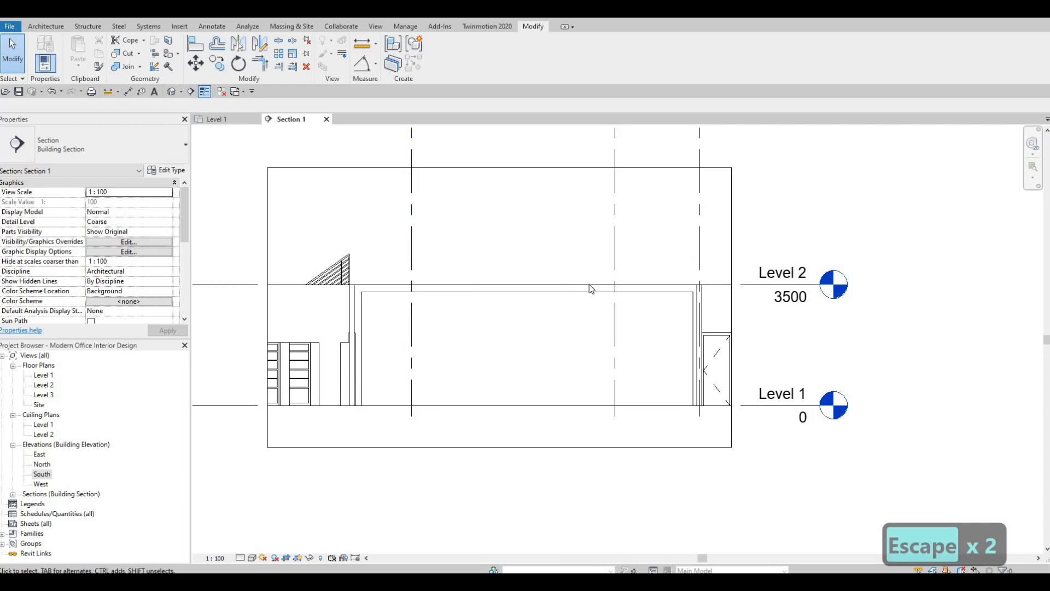
pyautogui.scroll(3, 503, 305)
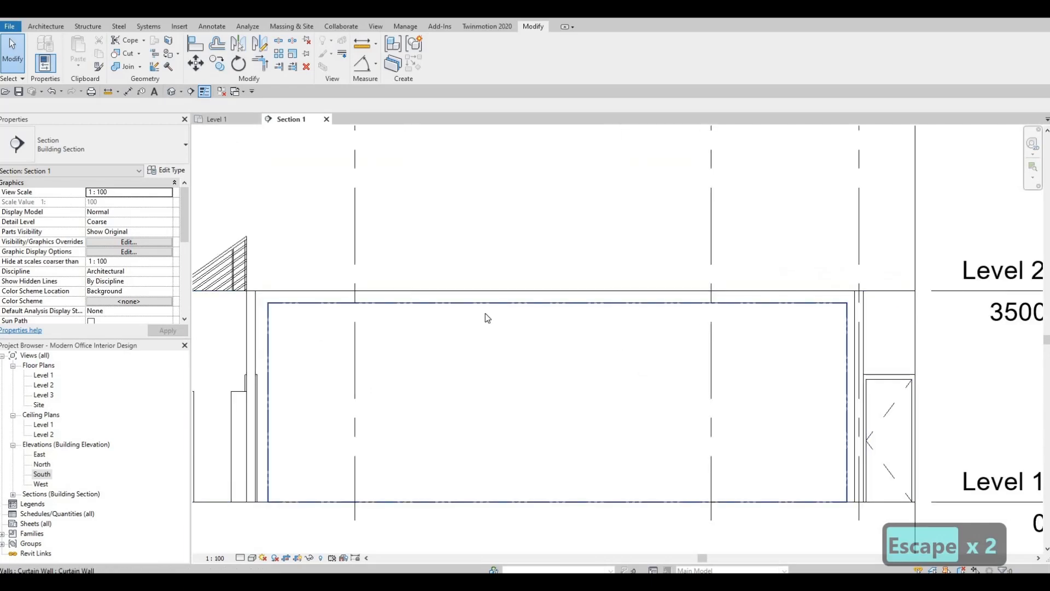
pyautogui.scroll(-2, 588, 264)
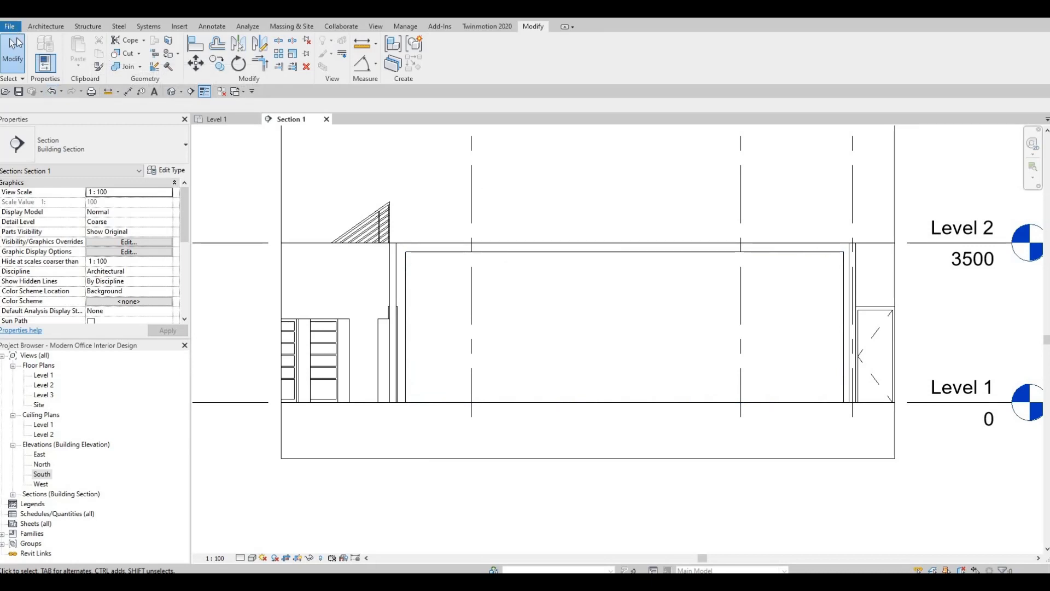
# Add four vertical curtain grids spaced 500, 800, 800 and 500 from the wall's door-side end, and a horizontal grid 2600 above Level 1
pyautogui.click(46, 26)
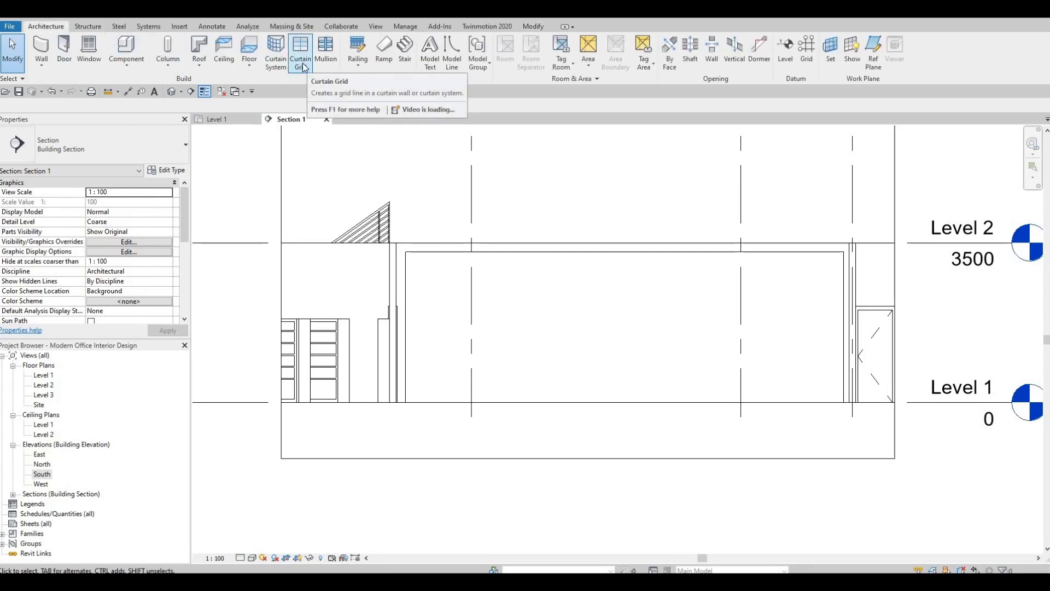
pyautogui.click(304, 67)
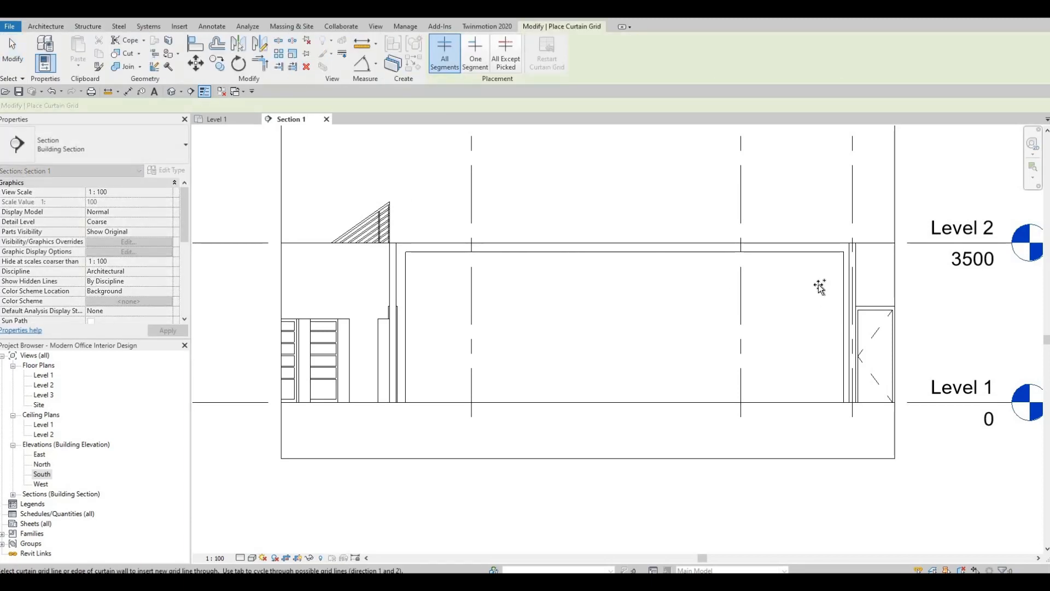
pyautogui.click(822, 256)
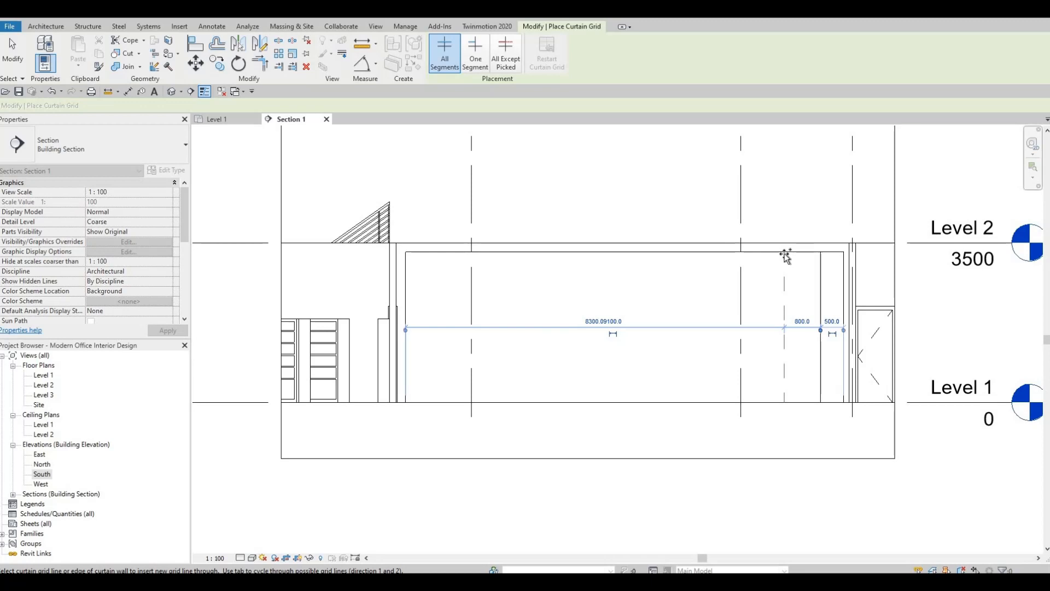
pyautogui.scroll(1, 785, 257)
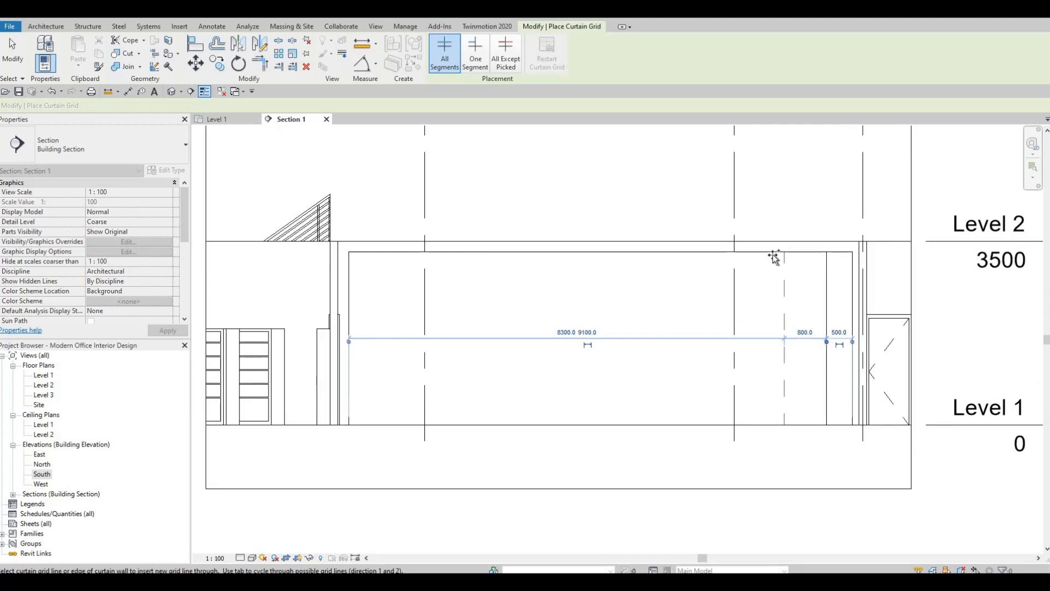
pyautogui.click(785, 257)
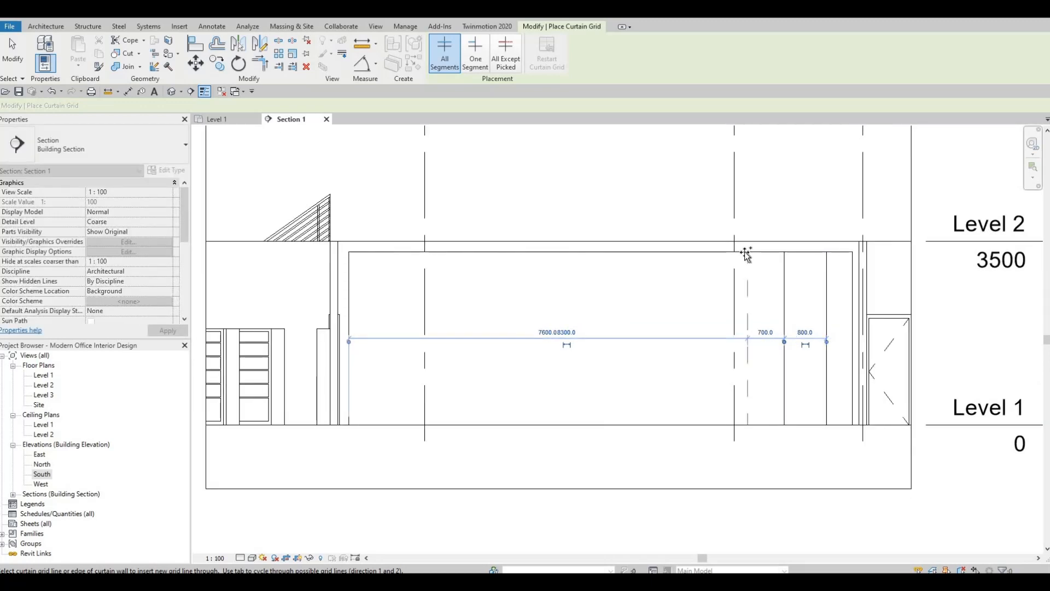
pyautogui.click(742, 287)
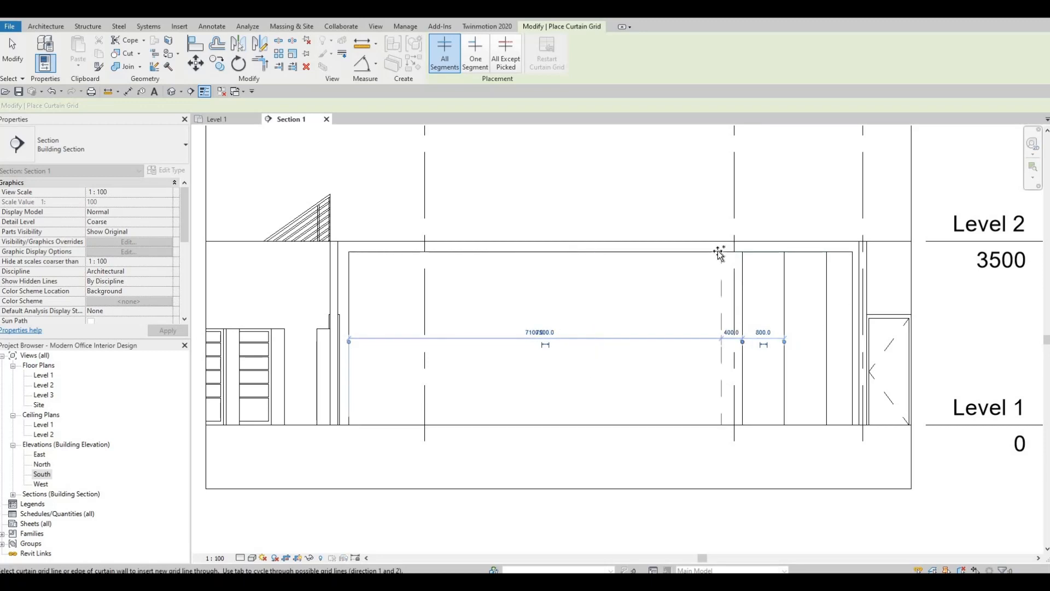
pyautogui.click(733, 266)
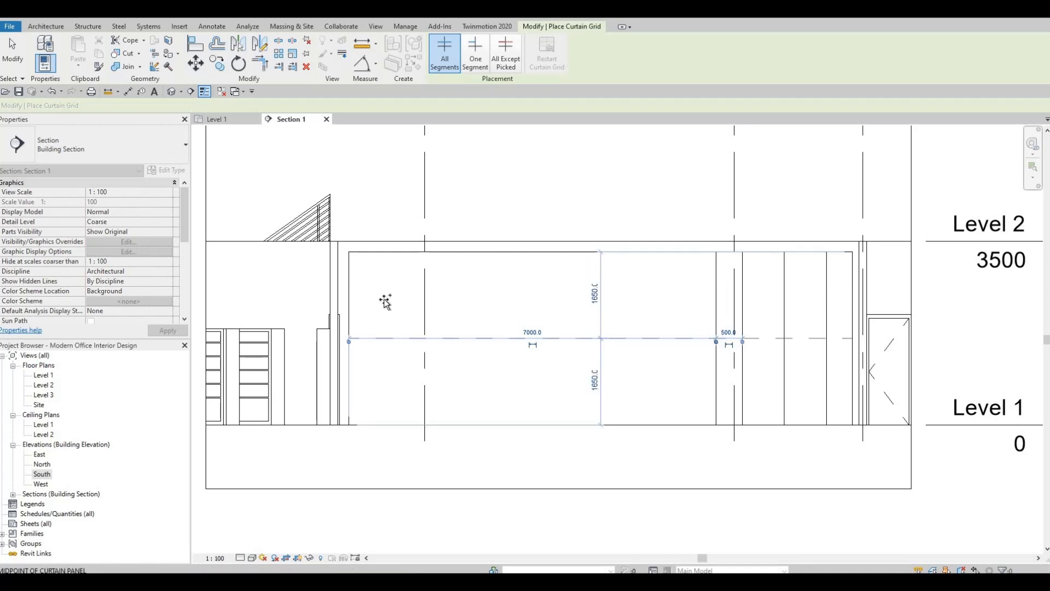
pyautogui.click(850, 290)
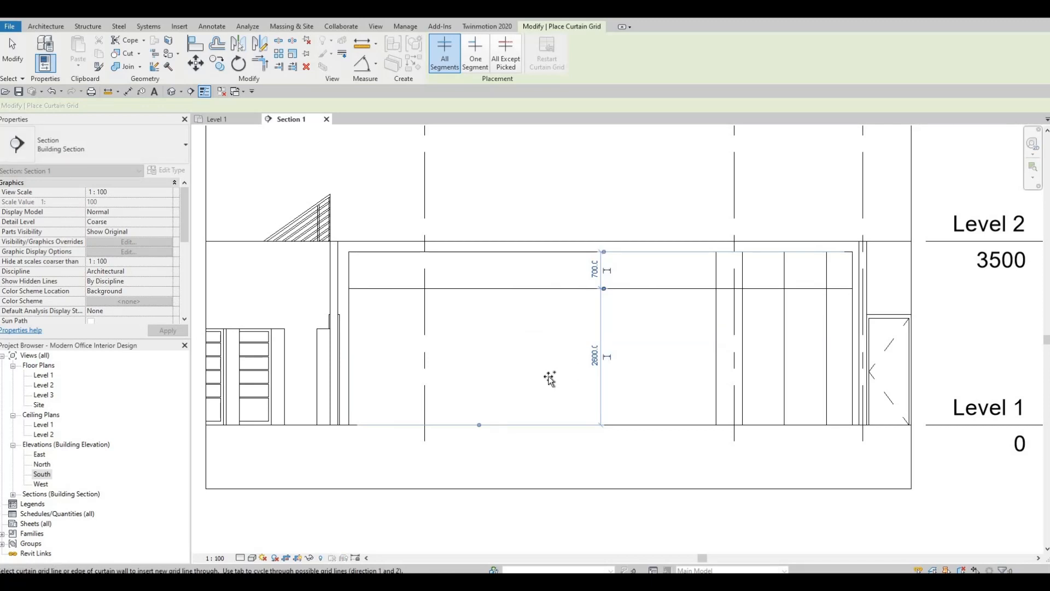
pyautogui.press('Escape')
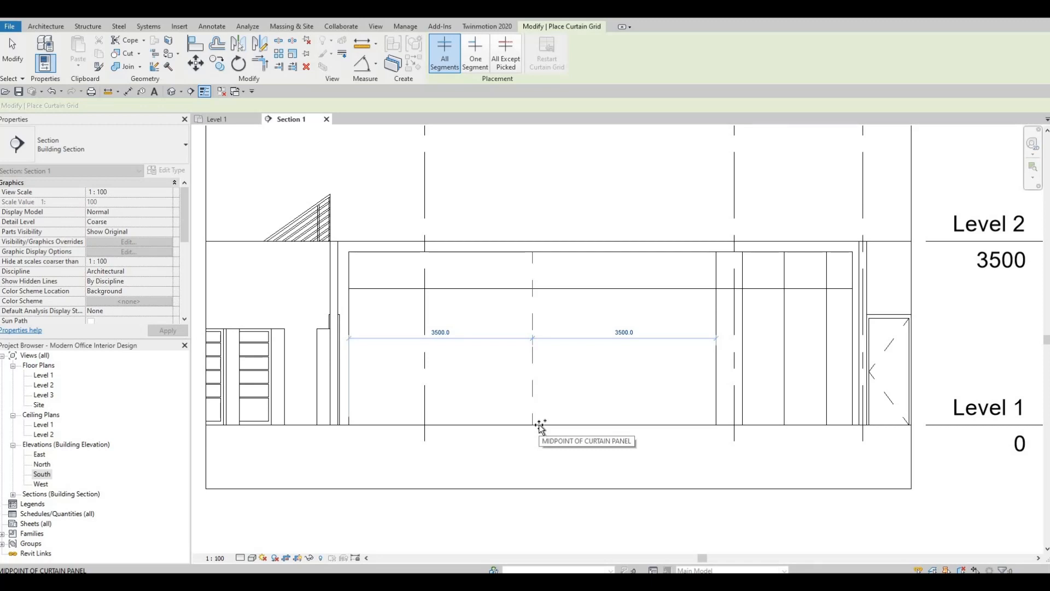
# Divide the curtain wall's remaining 7000-wide span into six equal bays with vertical curtain grids at 1166.7 spacing
pyautogui.click(541, 427)
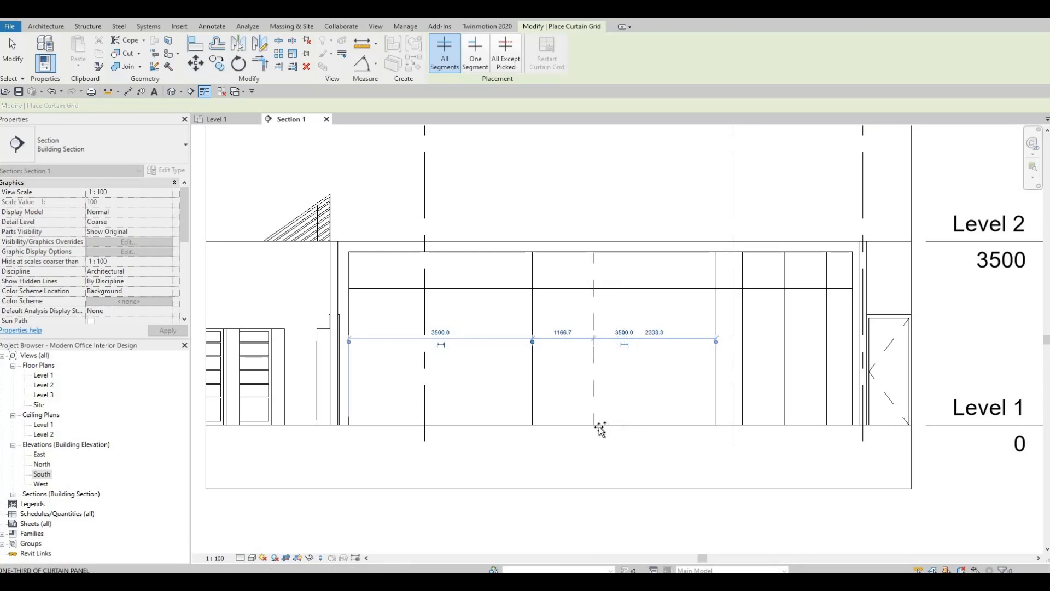
pyautogui.click(600, 428)
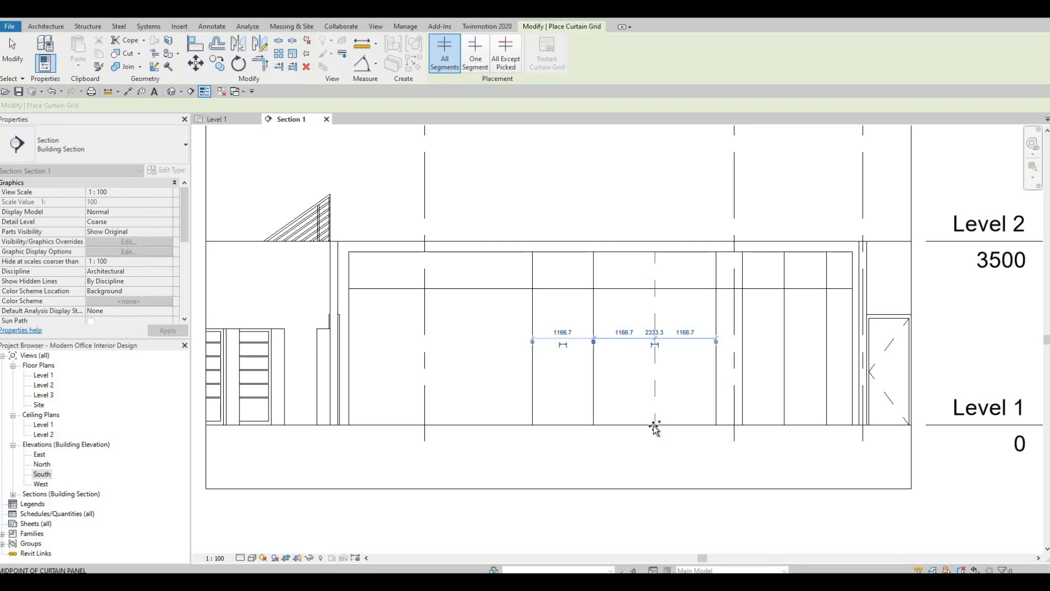
pyautogui.click(655, 428)
pyautogui.click(471, 427)
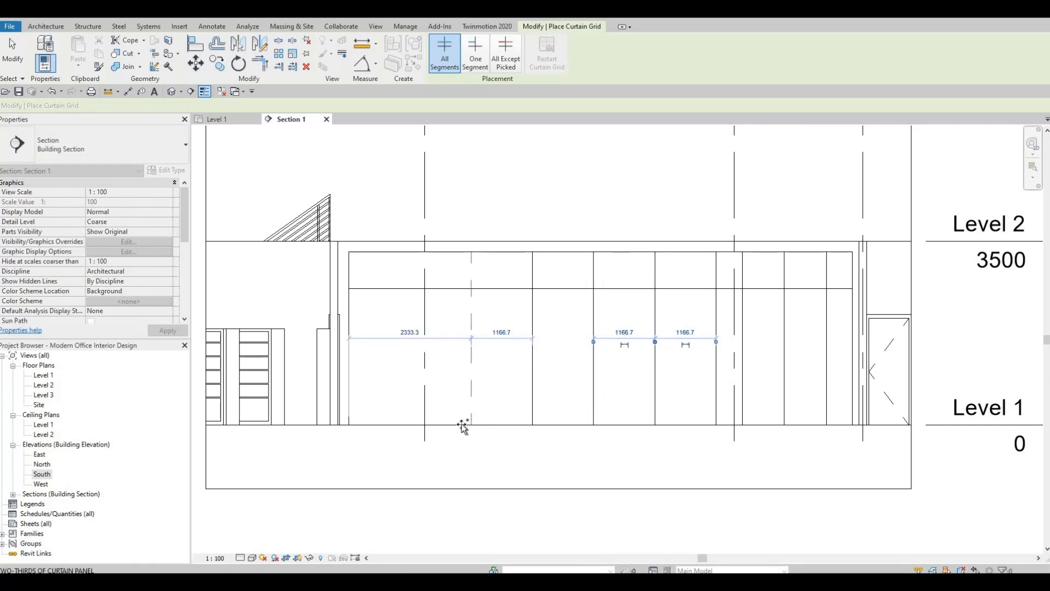
pyautogui.click(410, 426)
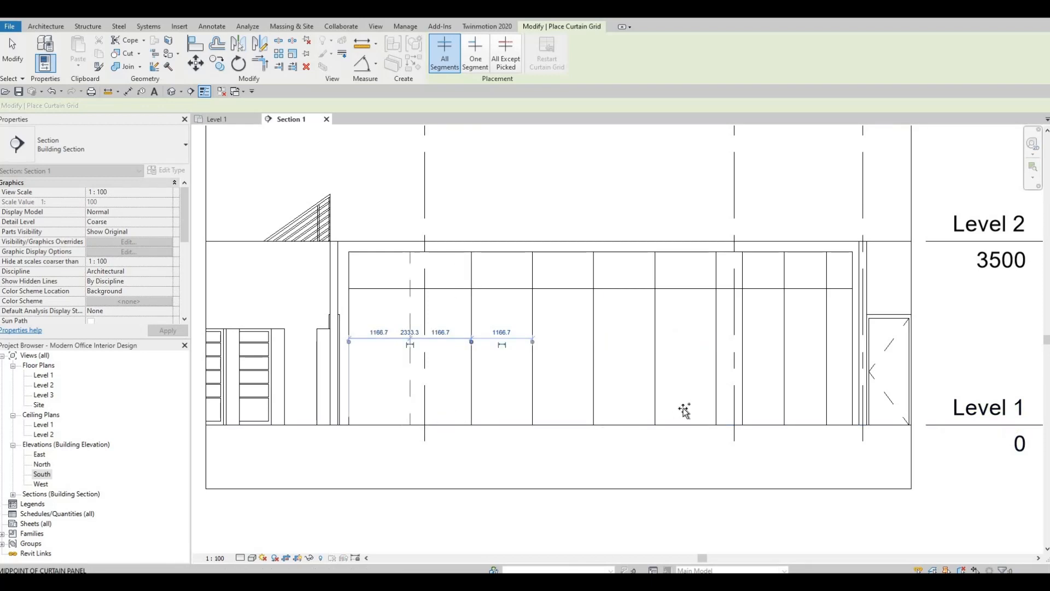
pyautogui.press('Escape')
pyautogui.press('Escape')
pyautogui.press('Escape')
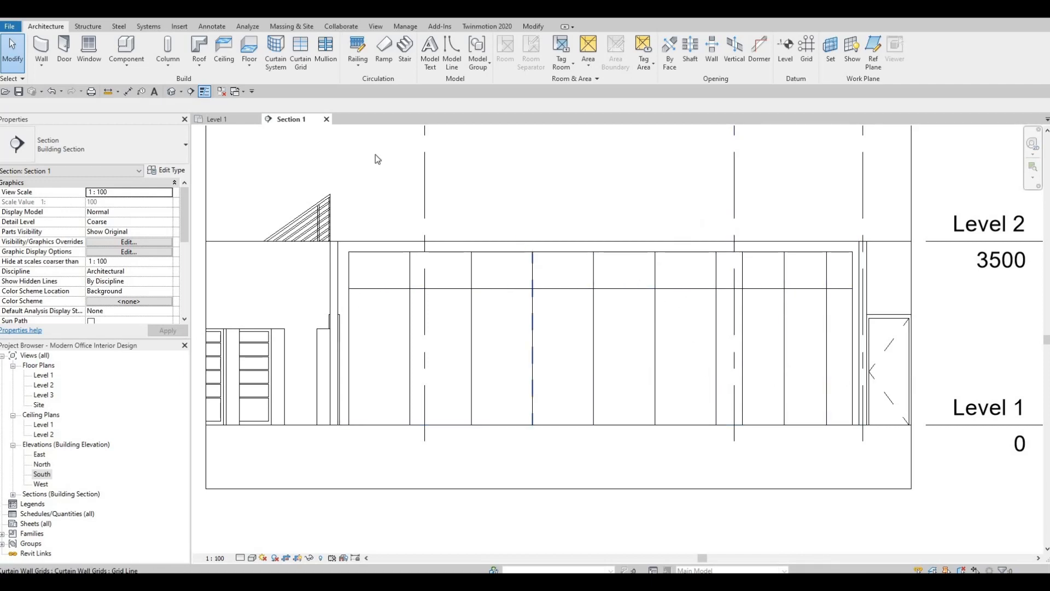
# Place 30mm Square rectangular mullions on all grid lines of the lobby curtain wall
pyautogui.click(328, 55)
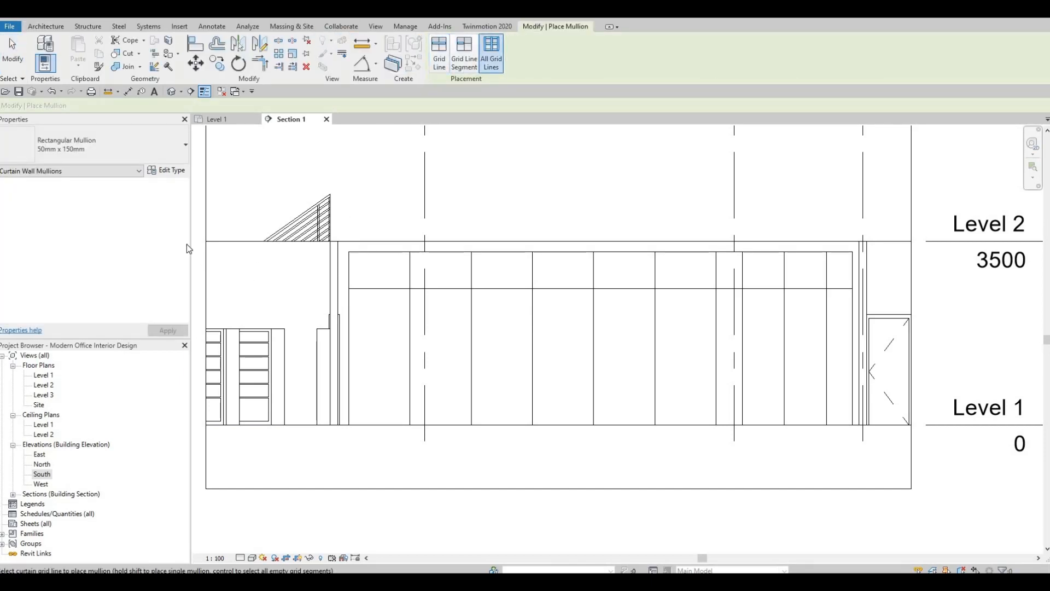
pyautogui.click(143, 153)
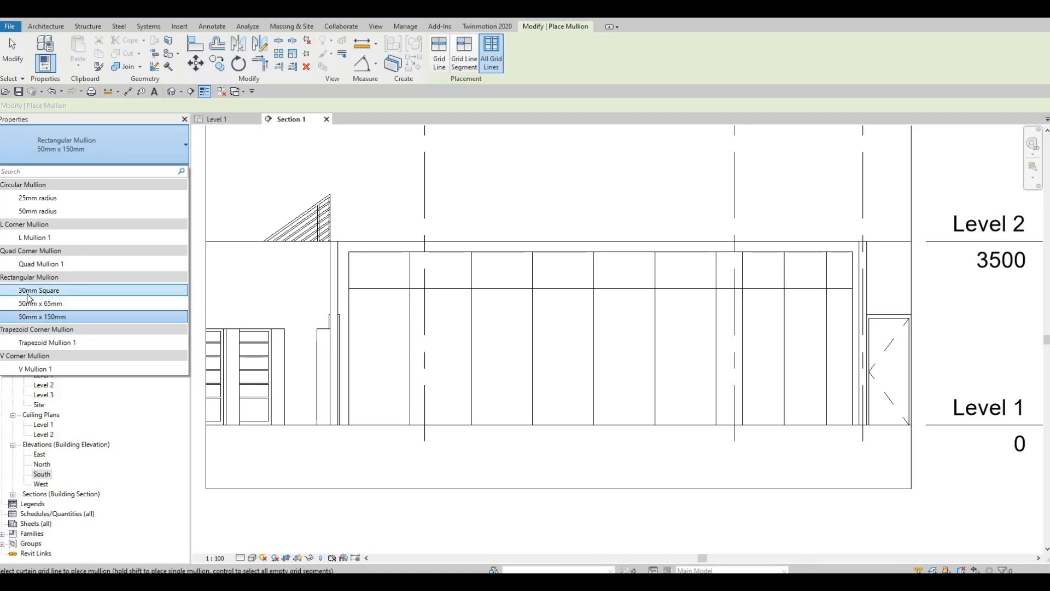
pyautogui.click(28, 293)
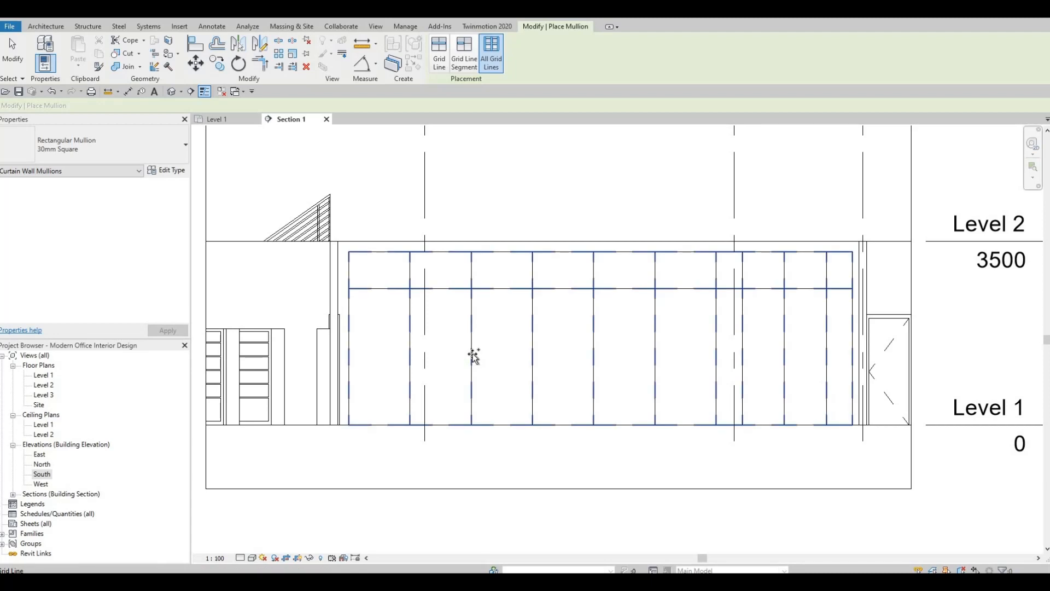
pyautogui.click(529, 418)
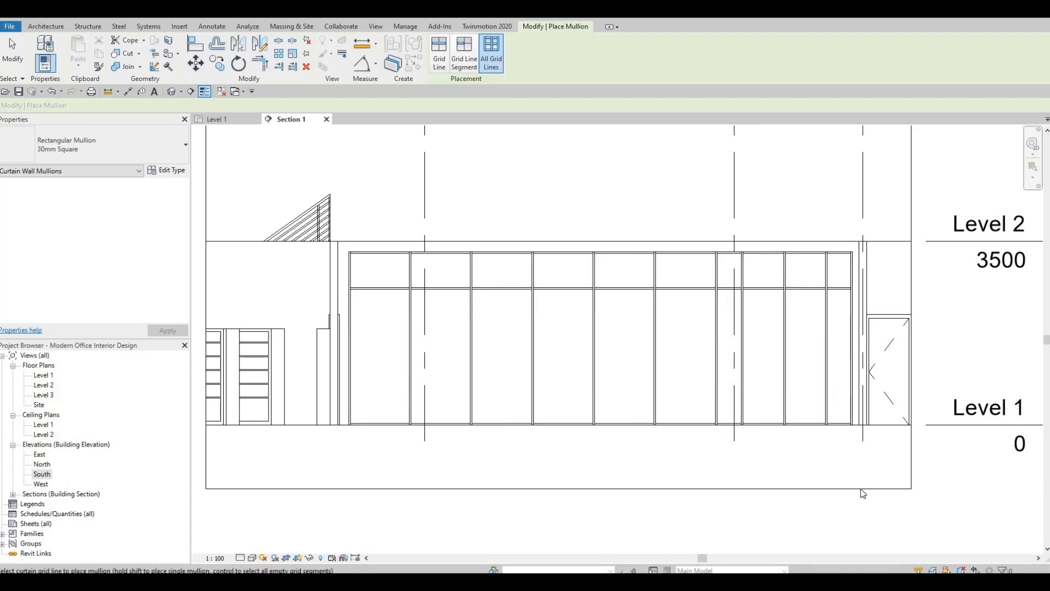
pyautogui.press('Escape')
pyautogui.press('Escape')
# Delete the base mullions of the two 800-wide bays and the vertical mullion between them below the horizontal grid
pyautogui.scroll(3, 677, 438)
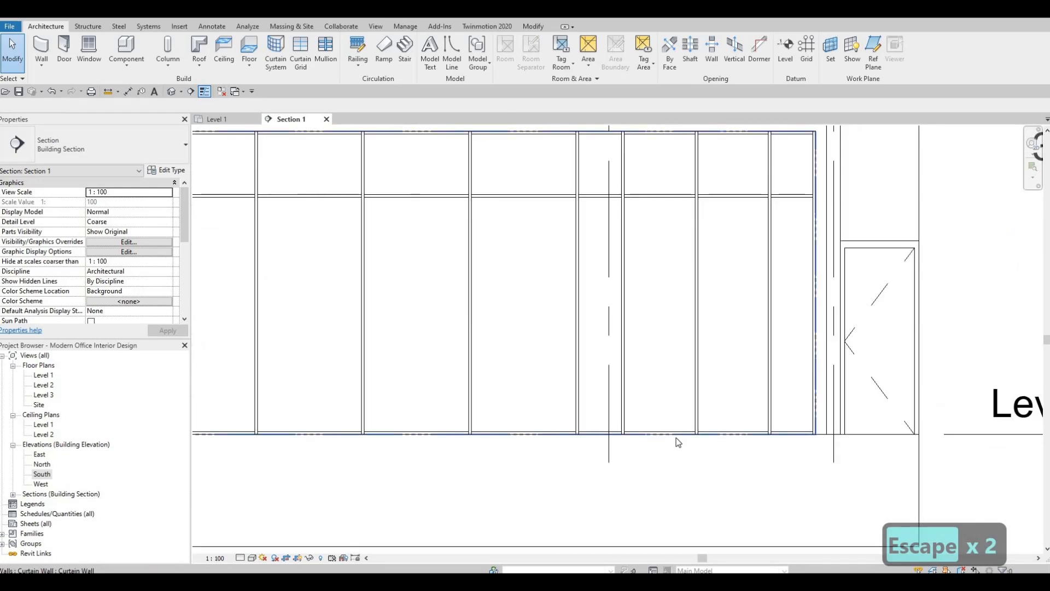
pyautogui.press('Tab')
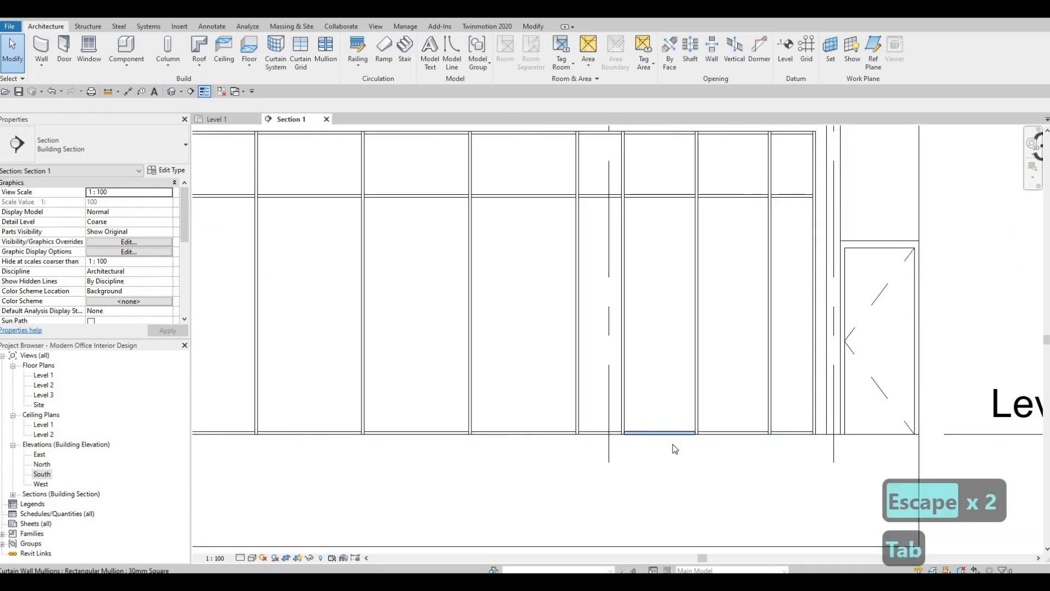
pyautogui.click(674, 447)
pyautogui.press('Delete')
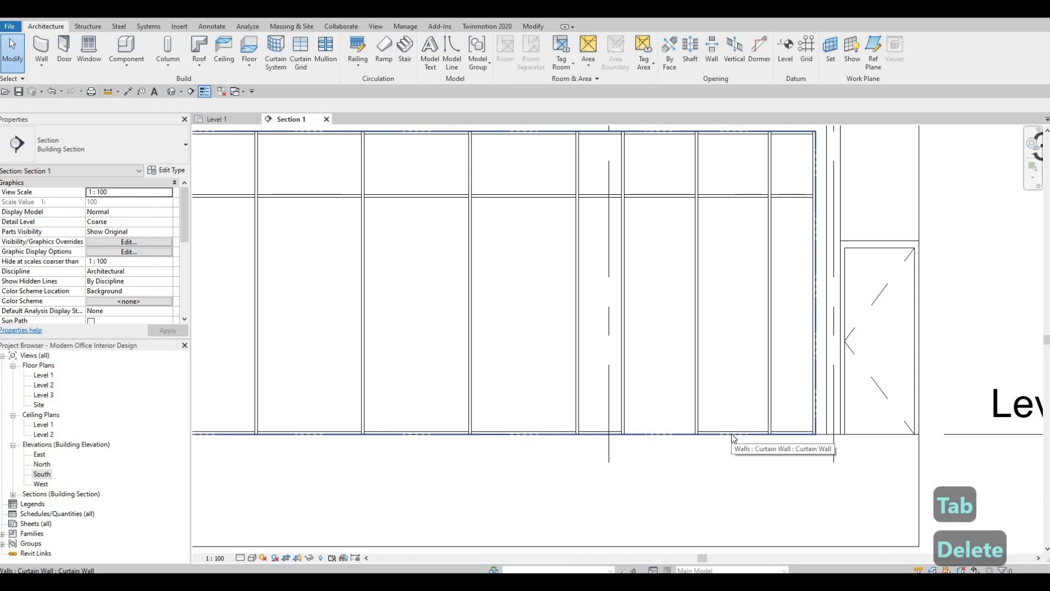
pyautogui.press('Tab')
pyautogui.click(731, 433)
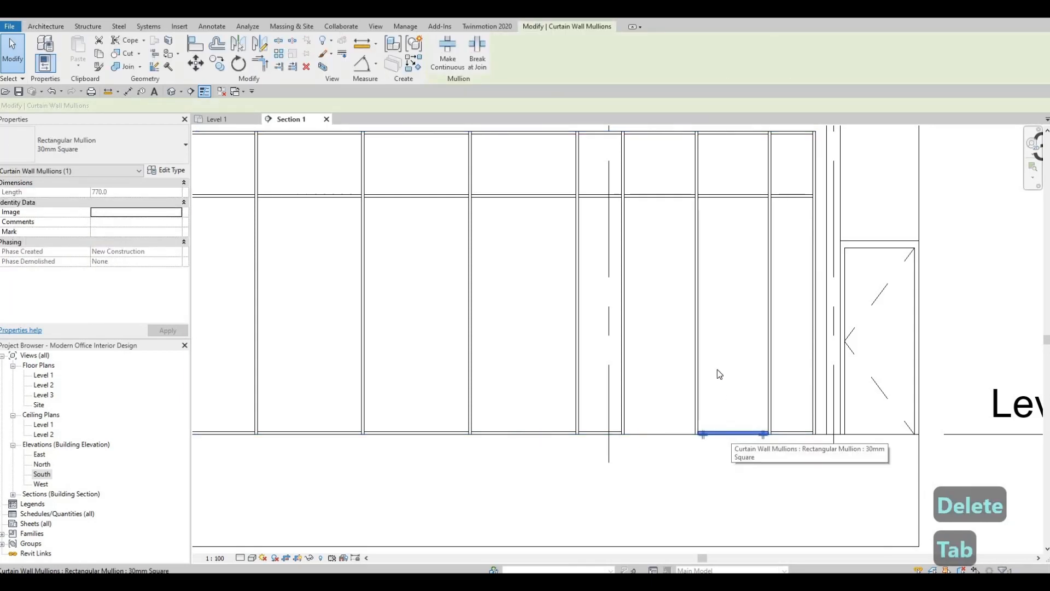
pyautogui.press('Delete')
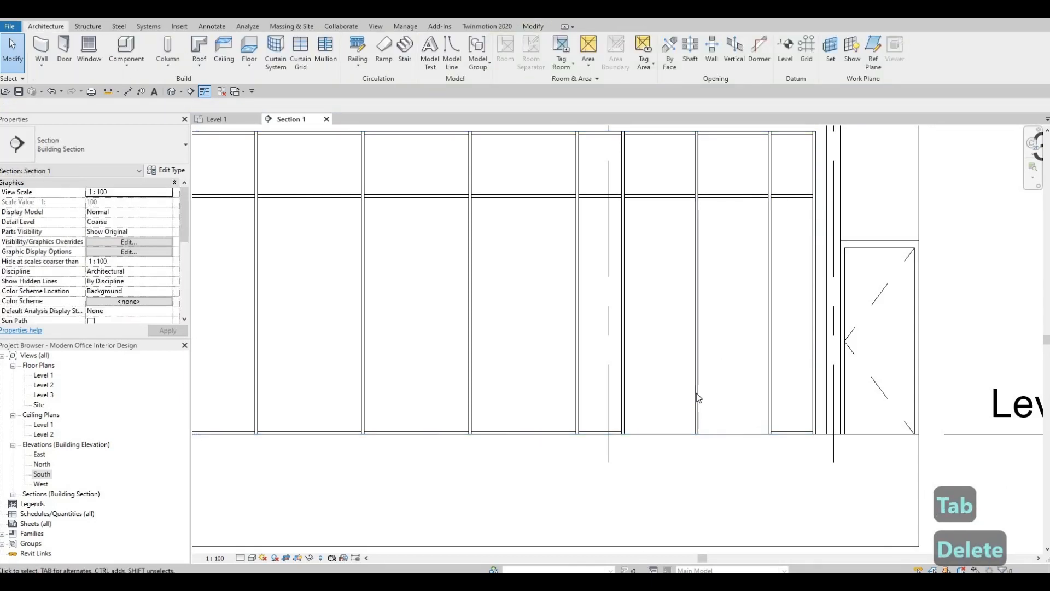
pyautogui.click(698, 402)
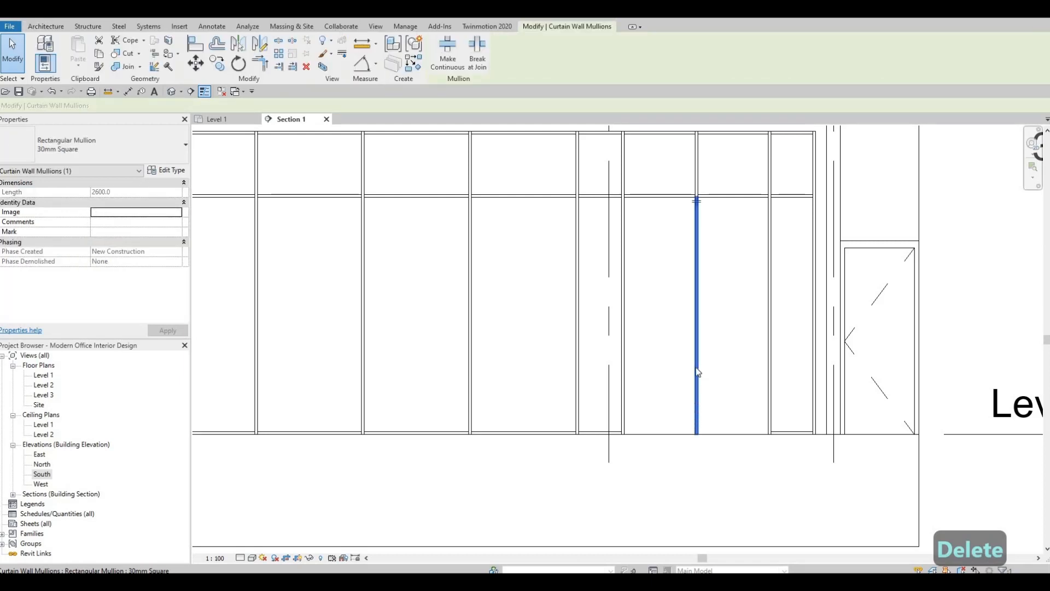
pyautogui.press('Delete')
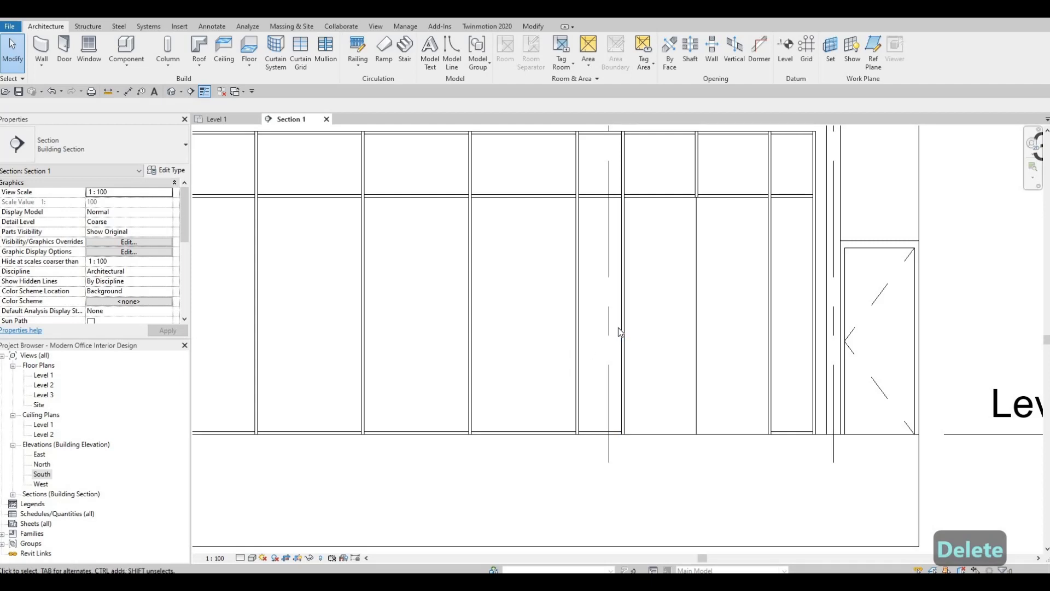
# Load the M_Door-Curtain-Wall-Single-Glass family from the Doors folder of the metric library
pyautogui.scroll(-2, 644, 381)
pyautogui.moveTo(642, 377); pyautogui.dragTo(657, 404, button='middle')
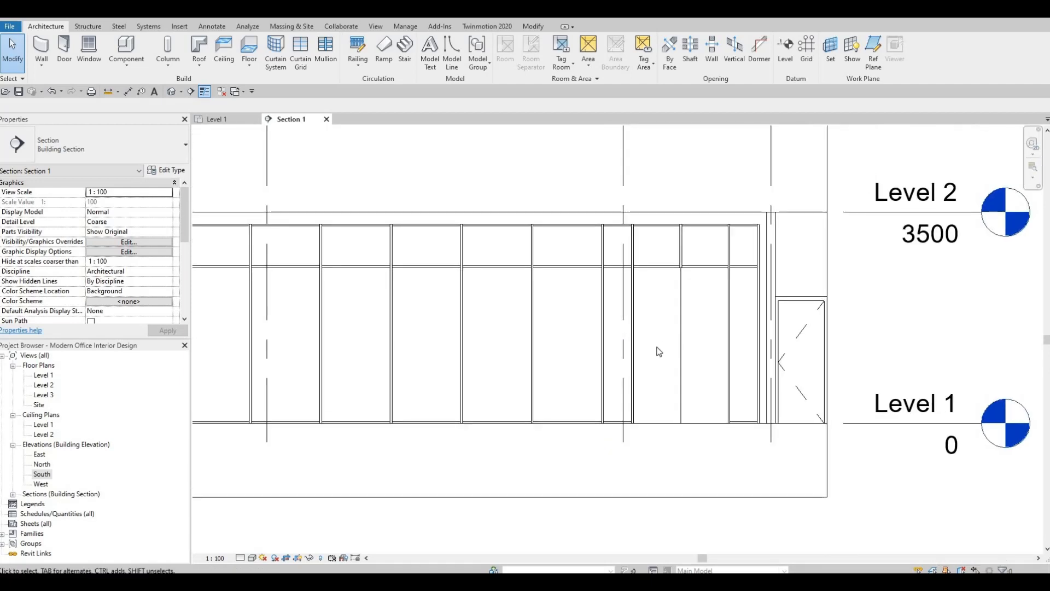
pyautogui.scroll(-2, 659, 352)
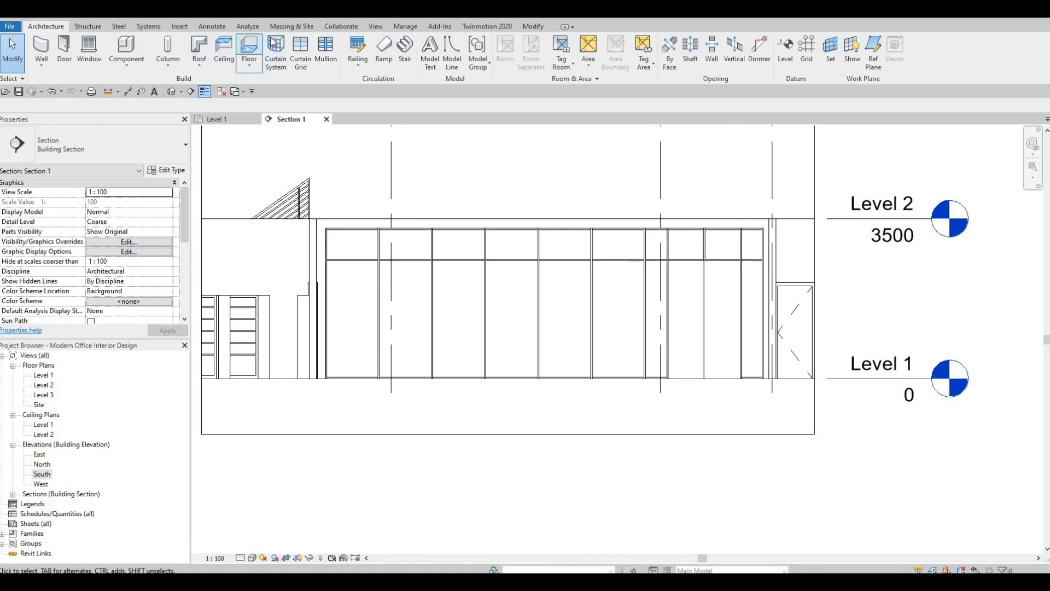
pyautogui.click(182, 28)
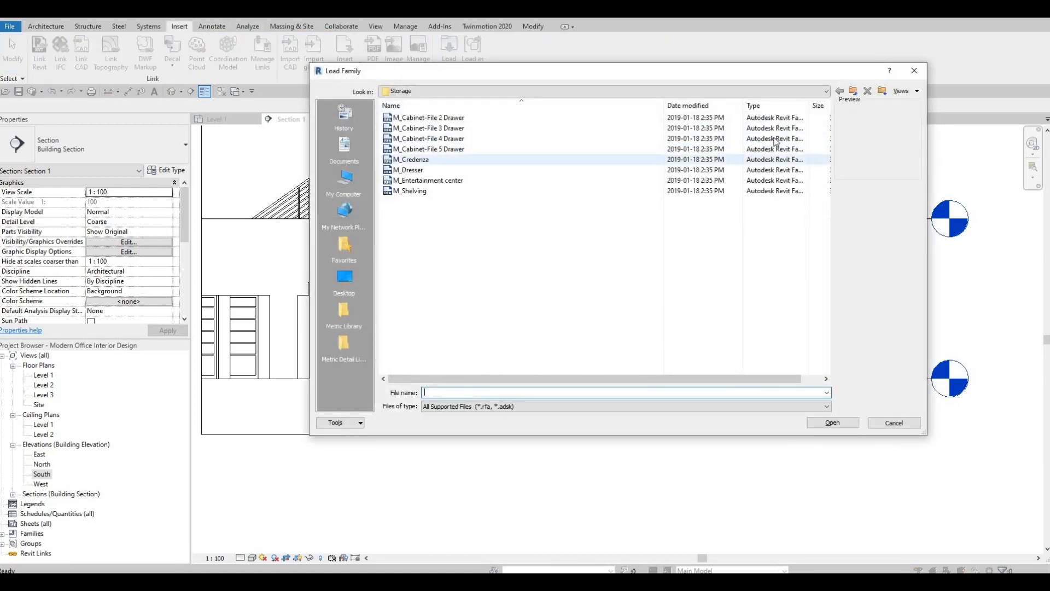
pyautogui.click(855, 98)
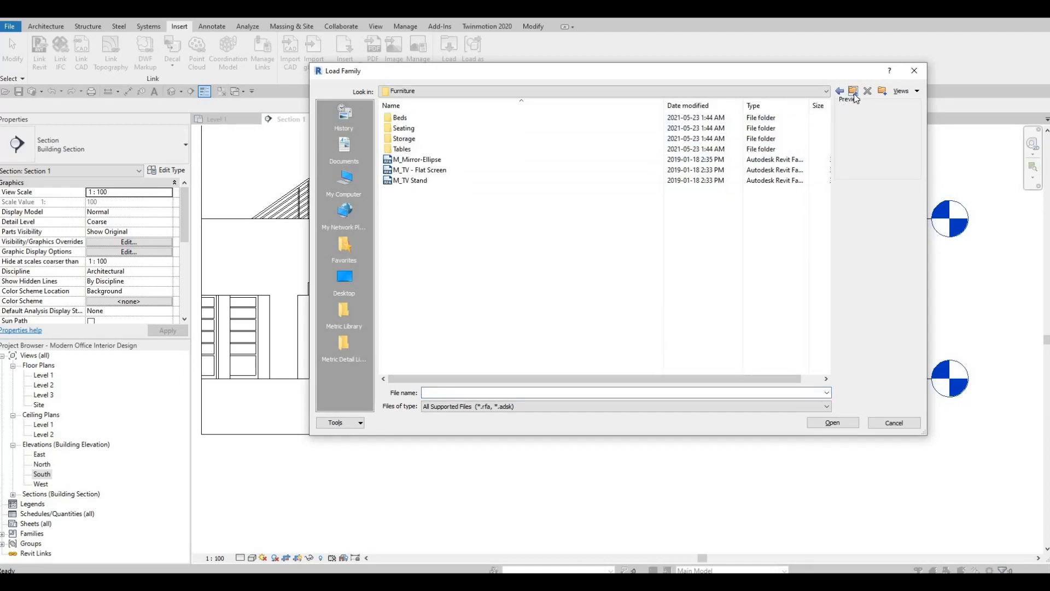
pyautogui.click(855, 93)
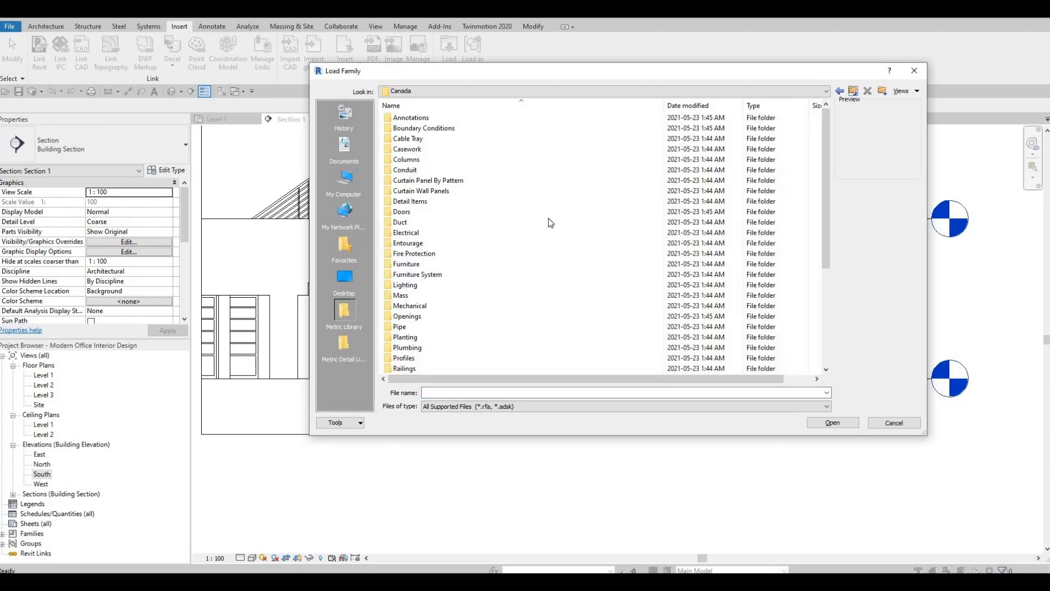
pyautogui.doubleClick(402, 213)
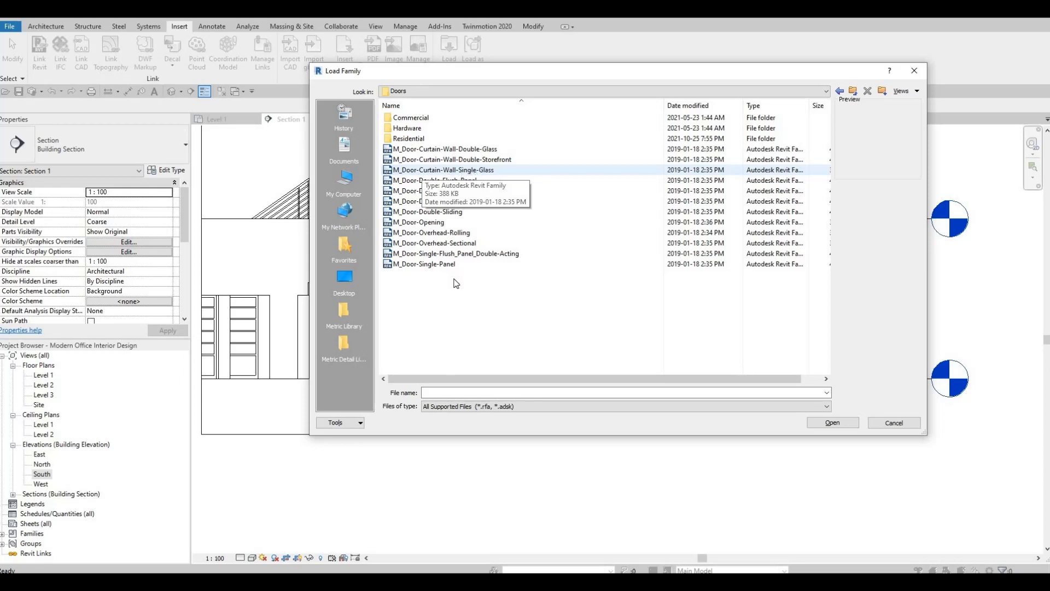
pyautogui.click(425, 170)
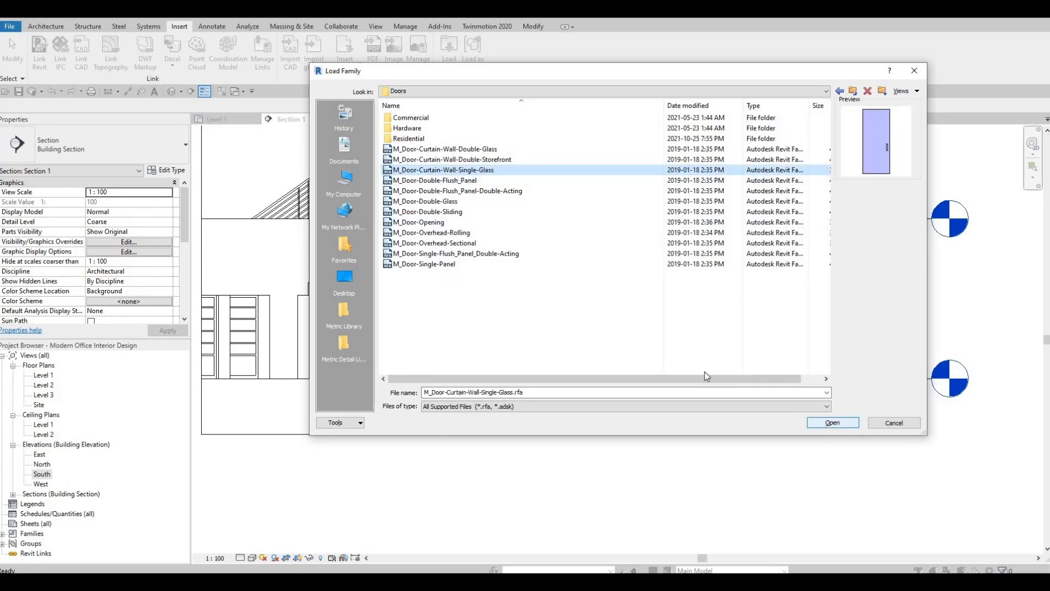
pyautogui.click(483, 151)
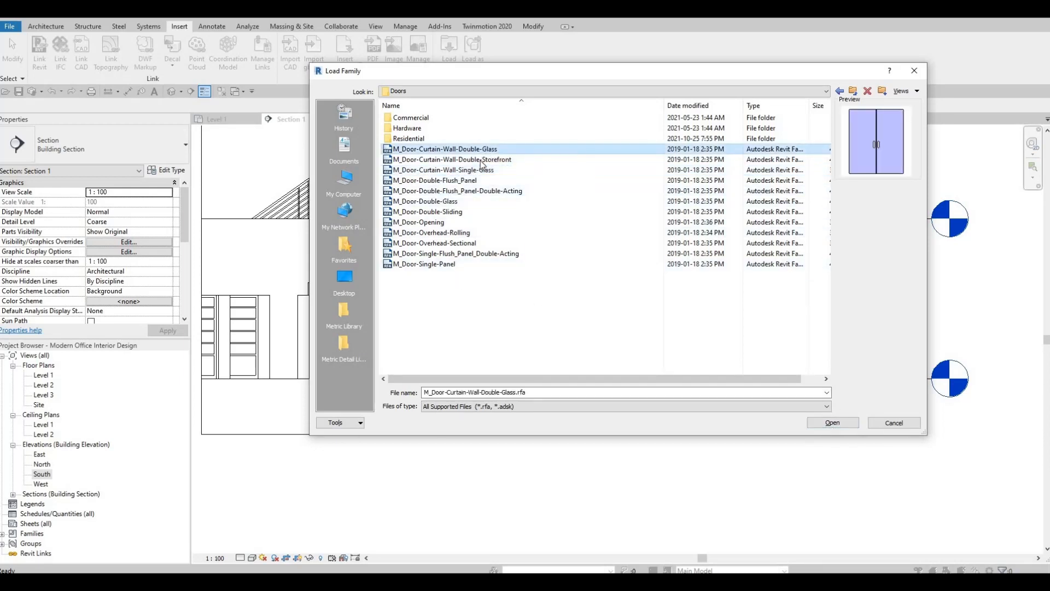
pyautogui.click(481, 161)
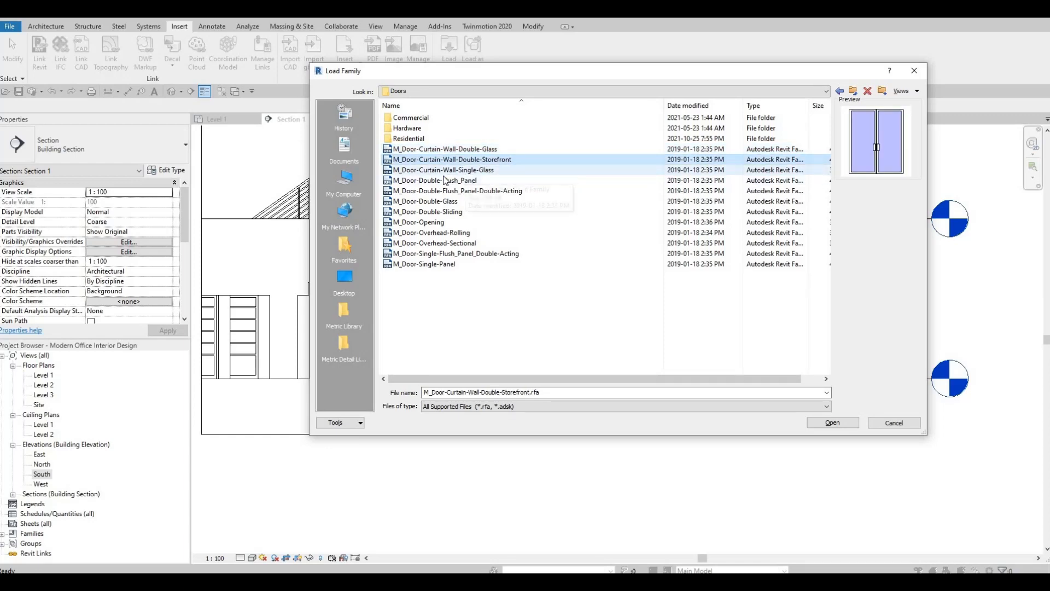
pyautogui.click(459, 172)
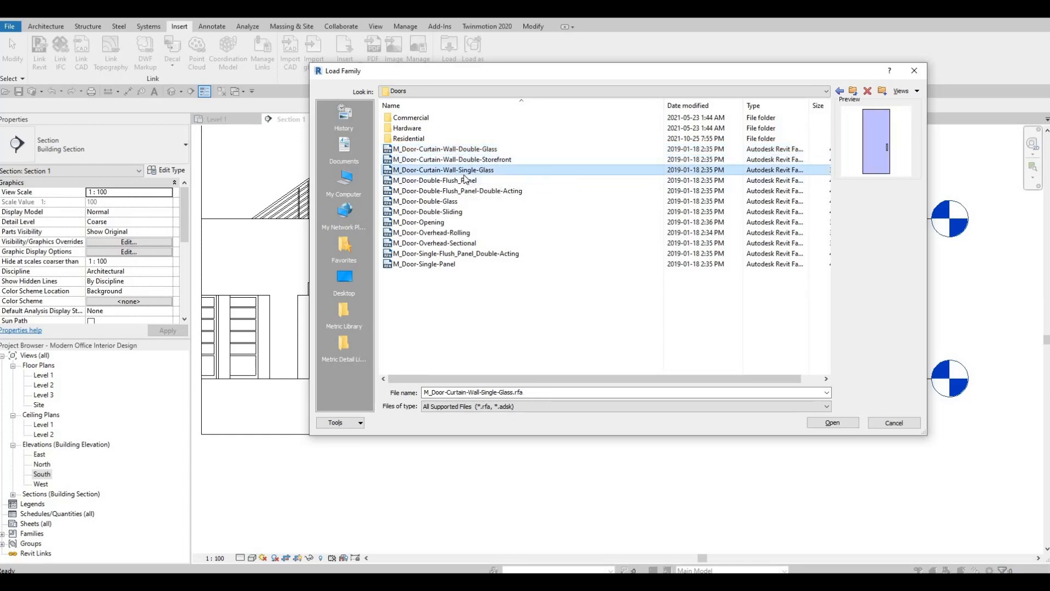
pyautogui.click(841, 421)
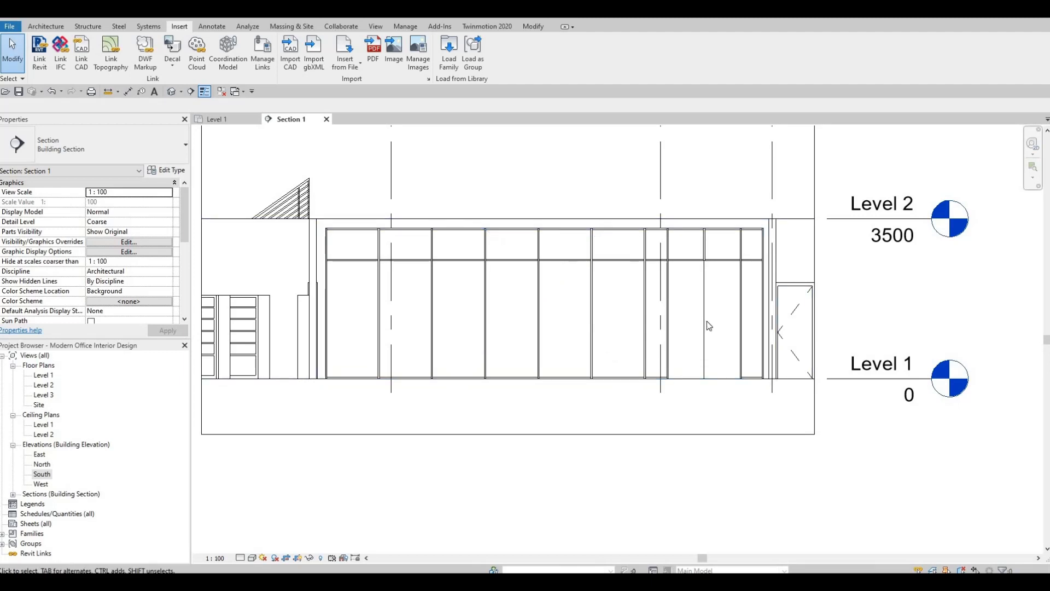
# Change the lower glazed panel of the 800-wide bay farther from the door-side end to M_Door-Curtain-Wall-Single-Glass
pyautogui.scroll(2, 698, 372)
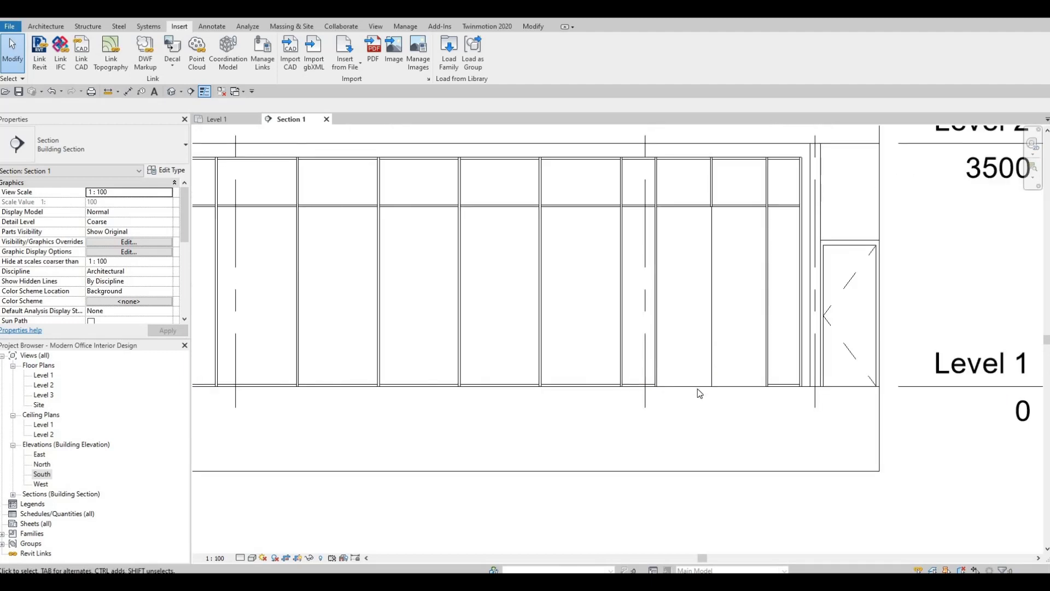
pyautogui.scroll(1, 700, 390)
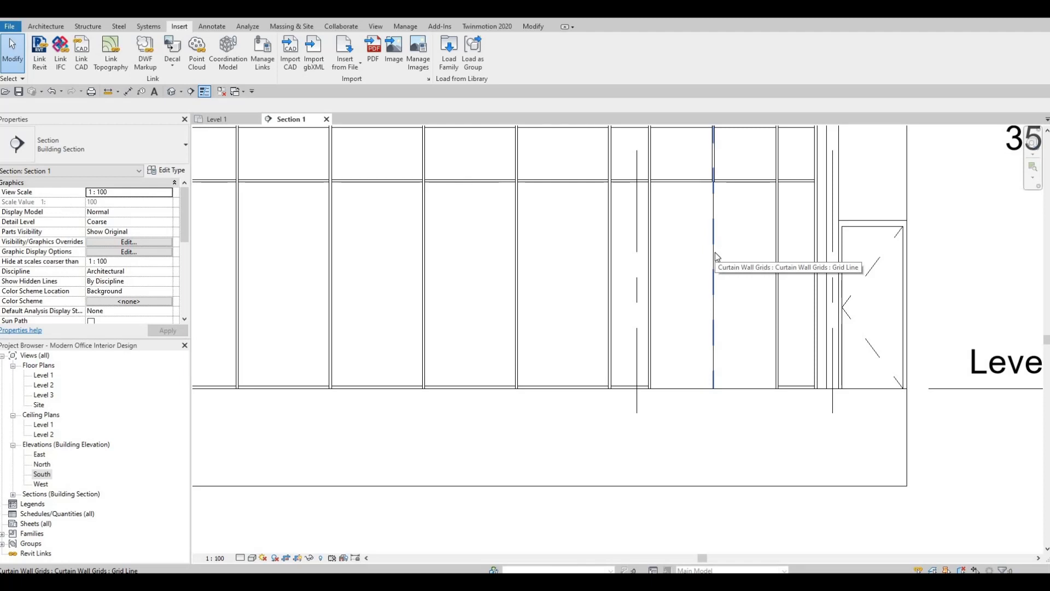
pyautogui.press('Tab')
pyautogui.press('Tab')
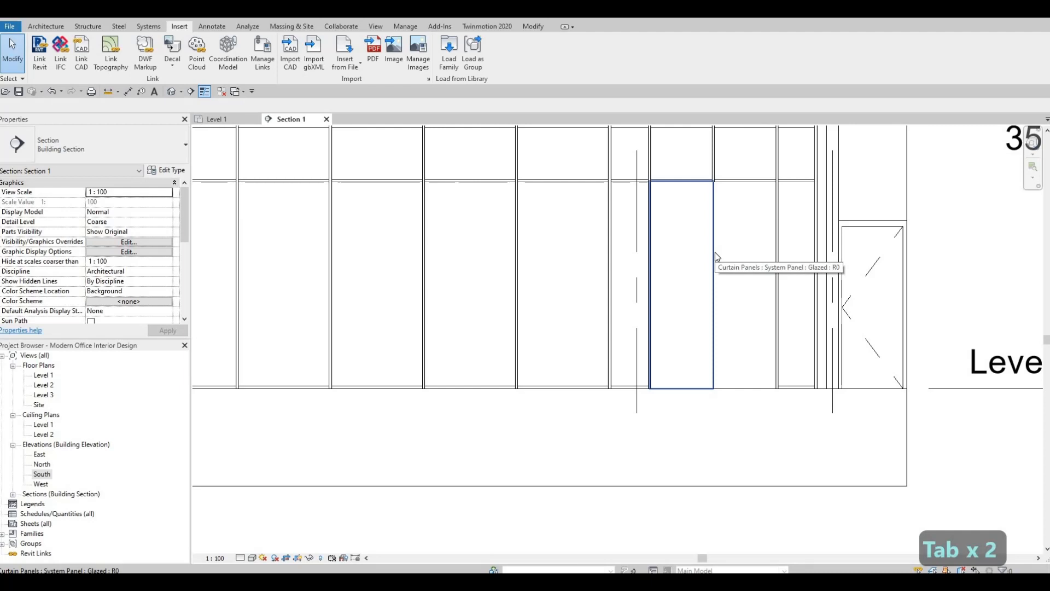
pyautogui.click(715, 253)
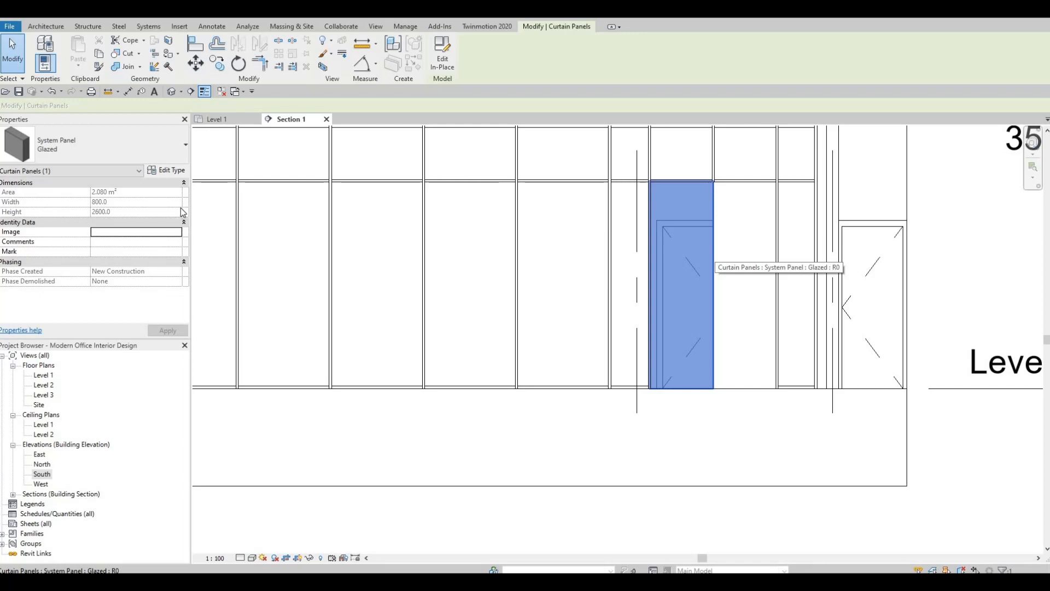
pyautogui.click(163, 148)
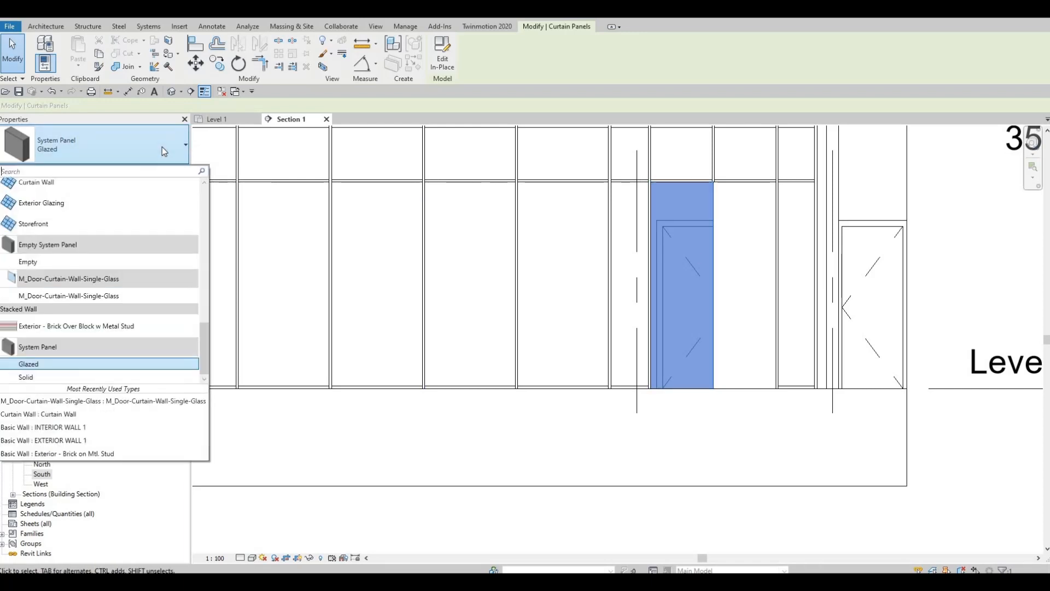
pyautogui.click(108, 297)
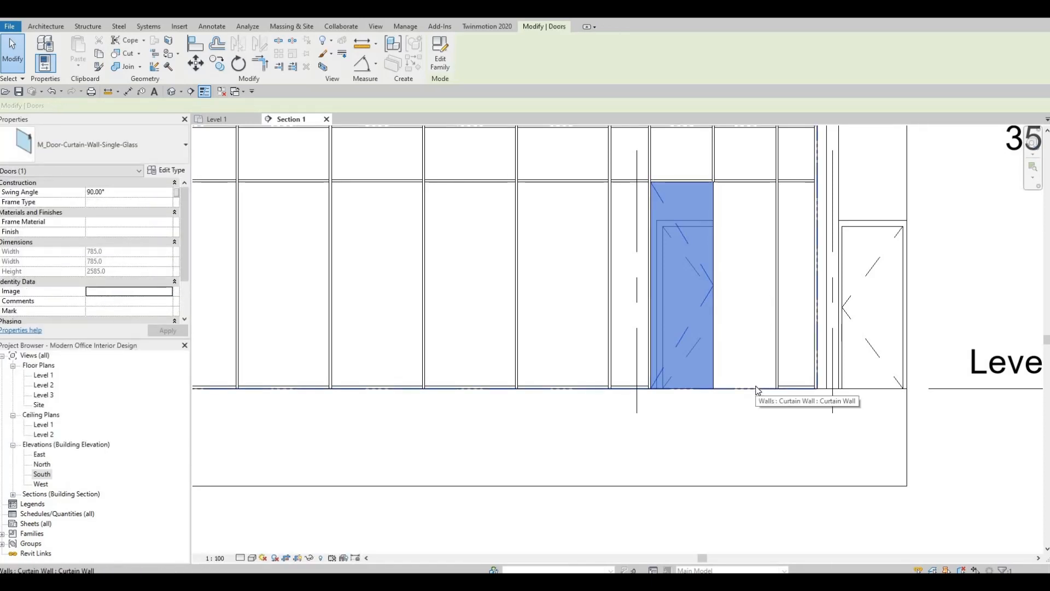
# Change the lower glazed panel of the other 800-wide bay to M_Door-Curtain-Wall-Single-Glass as well
pyautogui.press('Tab')
pyautogui.press('Tab')
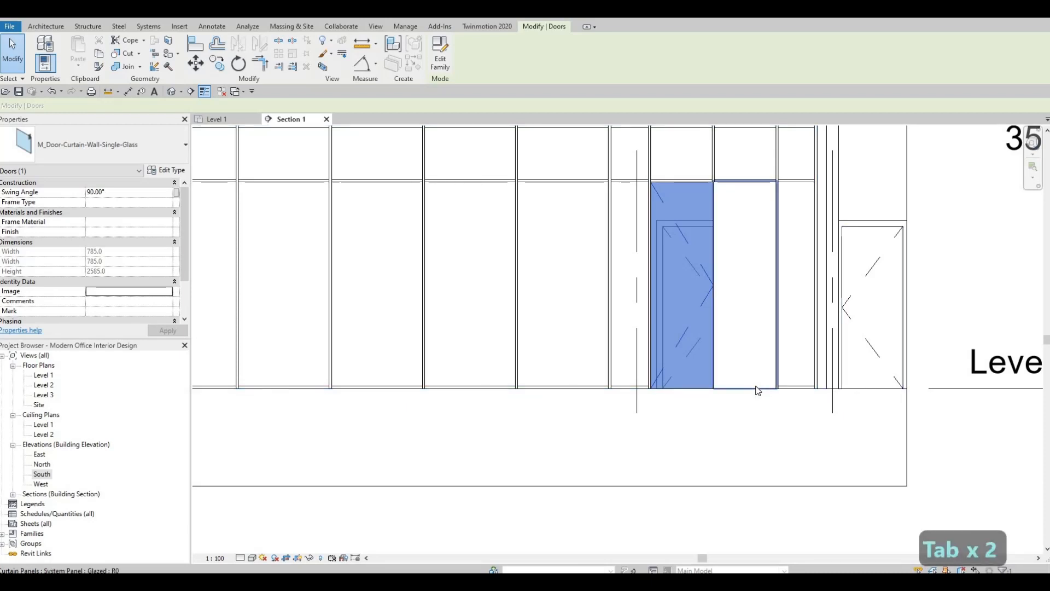
pyautogui.click(757, 389)
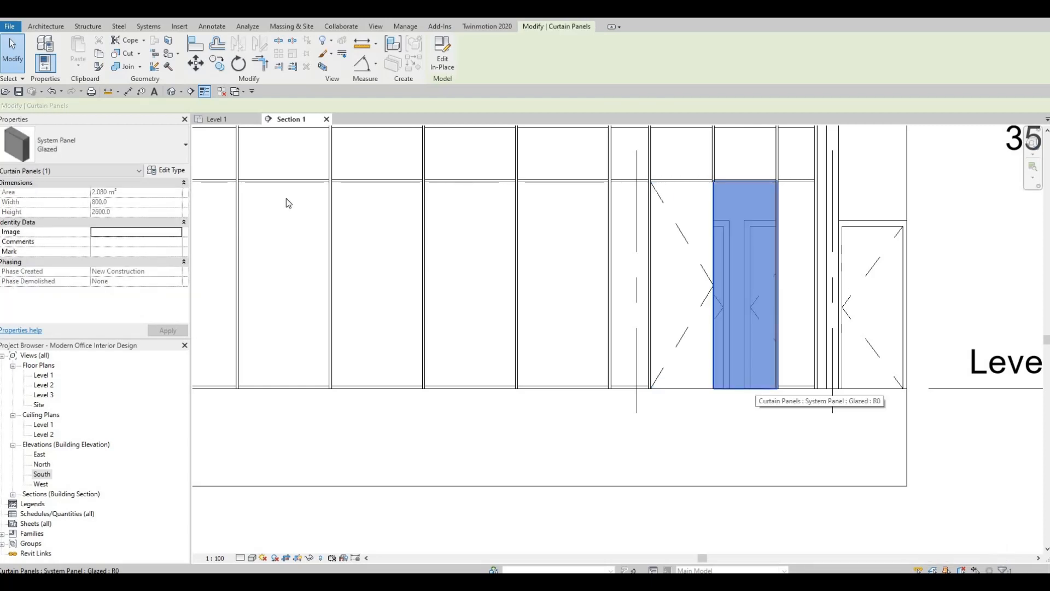
pyautogui.click(136, 154)
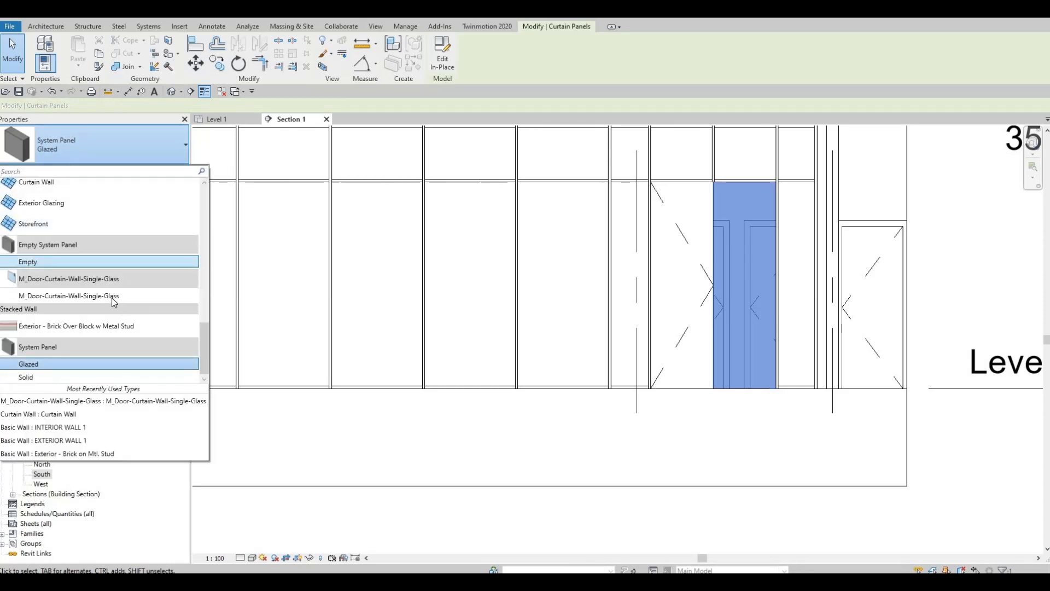
pyautogui.click(113, 296)
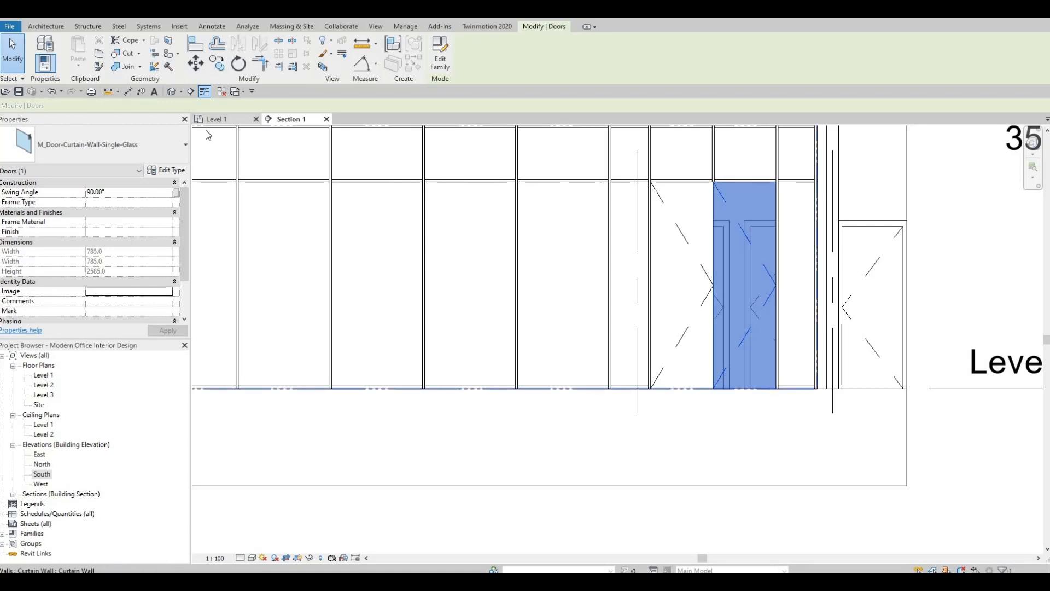
# In the Level 1 plan, flip the hinge side of the curtain wall door farther from the server room, making a double-door pair
pyautogui.click(216, 120)
pyautogui.scroll(6, 667, 246)
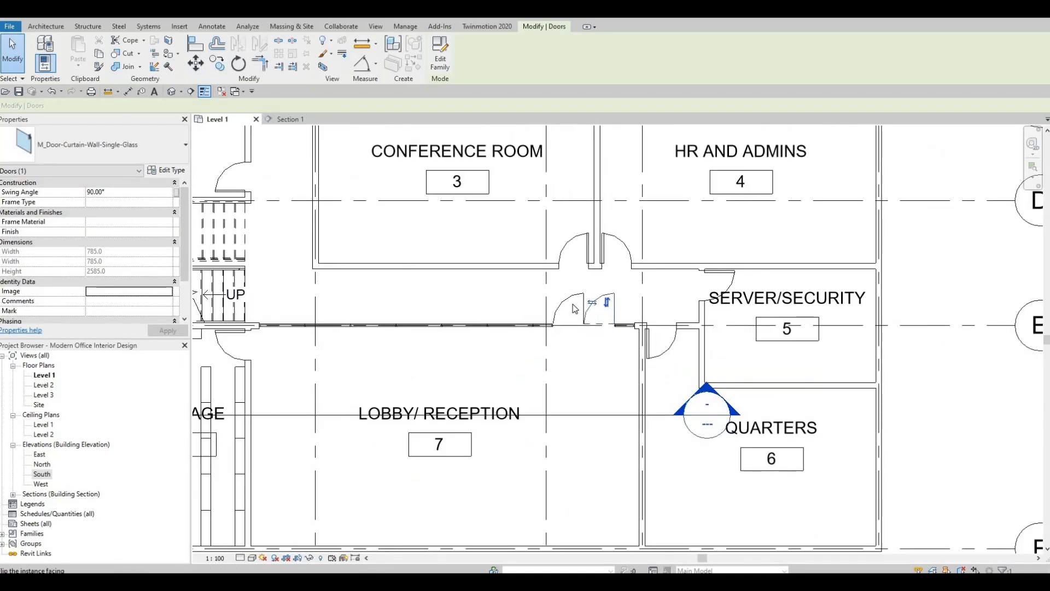
pyautogui.click(558, 296)
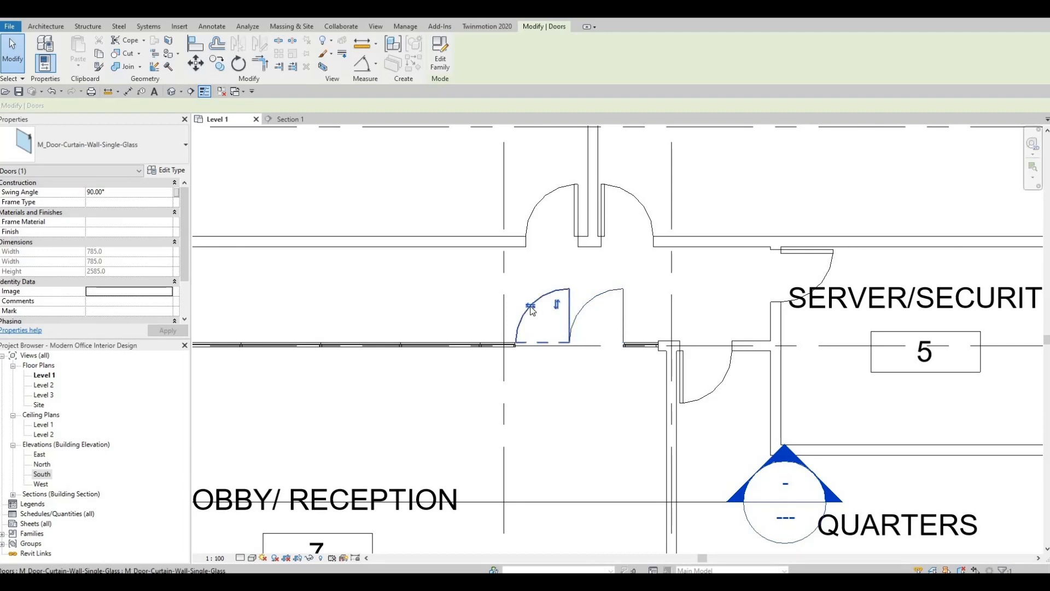
pyautogui.press('space')
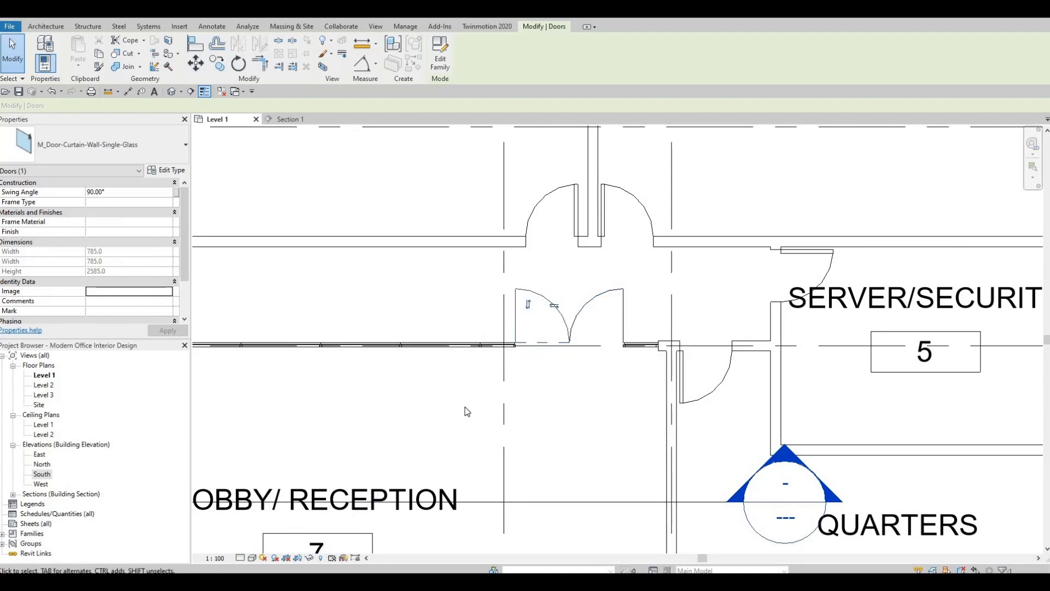
# Deselect the flipped door and check the double-door pair in the curtain wall against the surrounding Level 1 rooms
pyautogui.moveTo(557, 416); pyautogui.dragTo(555, 385, button='middle')
pyautogui.moveTo(553, 318); pyautogui.dragTo(539, 308, button='middle')
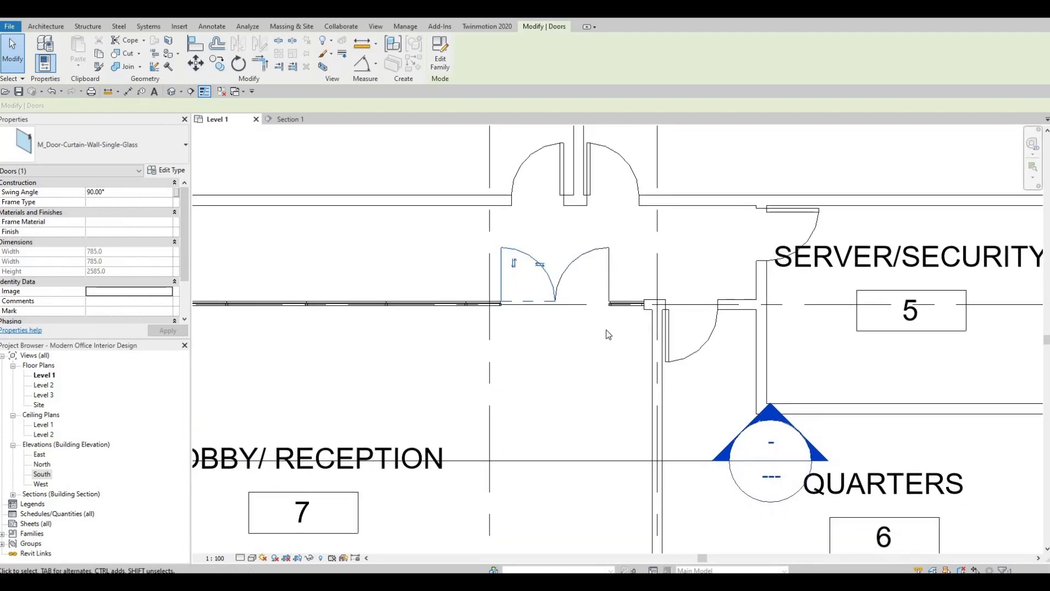
pyautogui.scroll(-1, 695, 310)
pyautogui.scroll(-2, 722, 305)
pyautogui.scroll(2, 596, 293)
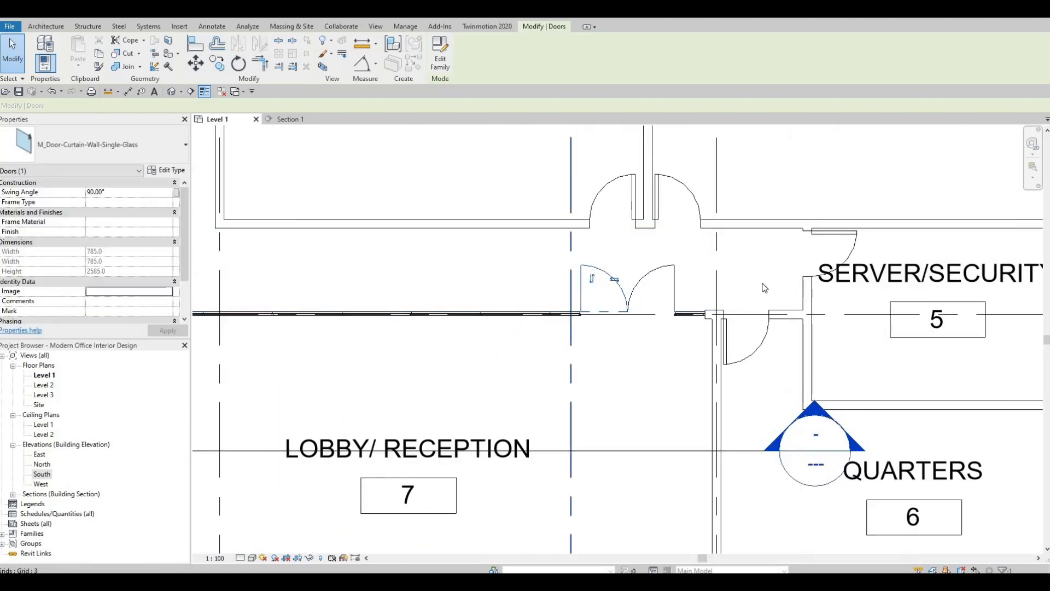
pyautogui.scroll(-2, 755, 295)
pyautogui.press('Escape')
pyautogui.press('Escape')
pyautogui.scroll(-1, 644, 272)
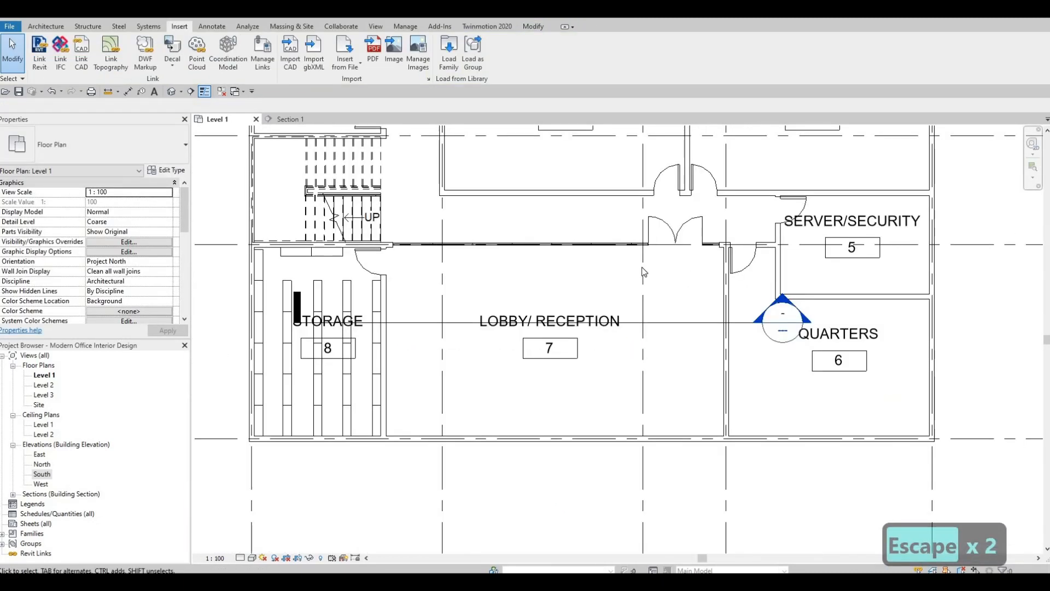
pyautogui.moveTo(686, 294); pyautogui.dragTo(681, 298, button='middle')
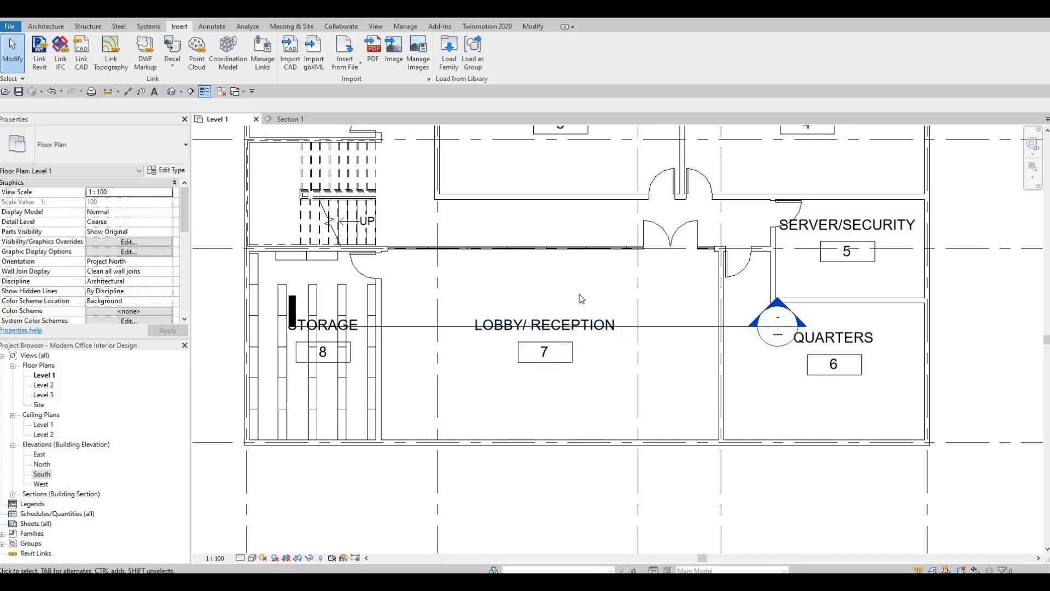
# Examine the storage room, its door and shelving, and the curtain wall along the lobby in the Level 1 plan
pyautogui.moveTo(576, 285); pyautogui.dragTo(573, 274, button='middle')
pyautogui.press('F1')
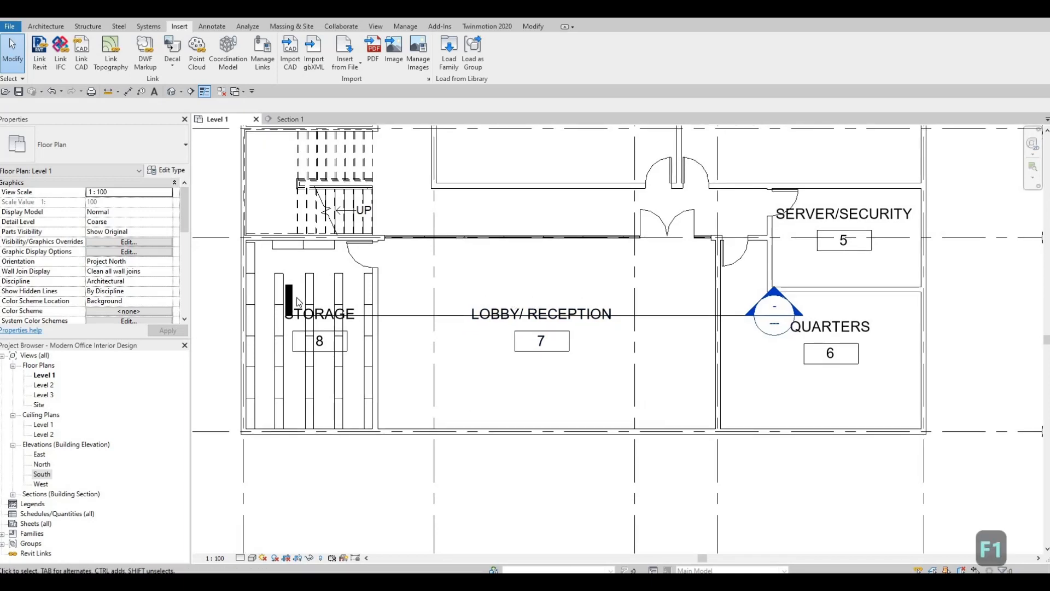
pyautogui.moveTo(386, 292); pyautogui.dragTo(406, 333, button='middle')
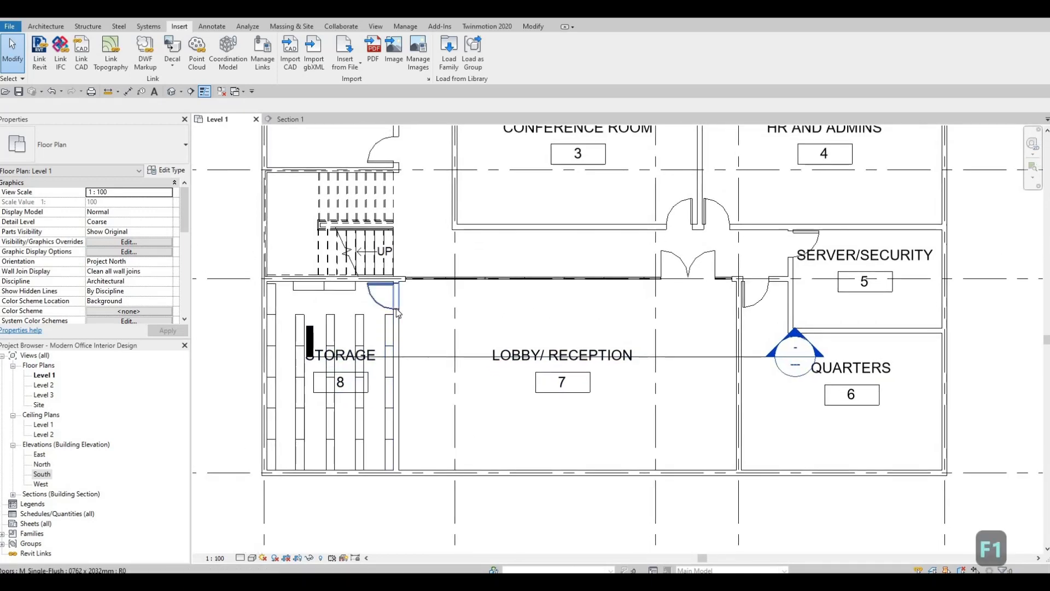
pyautogui.scroll(1, 410, 290)
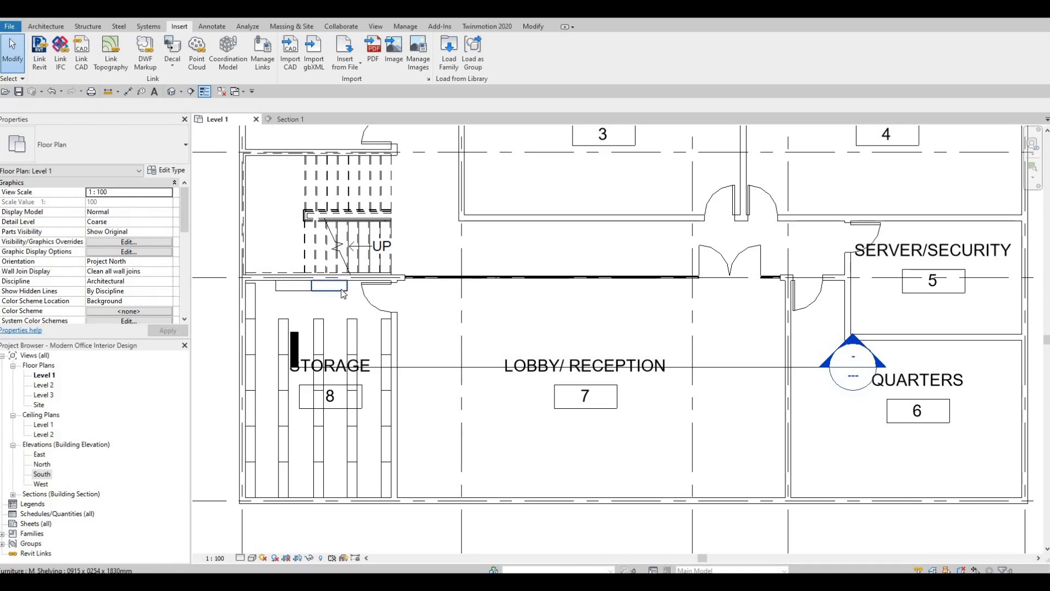
pyautogui.scroll(-2, 353, 317)
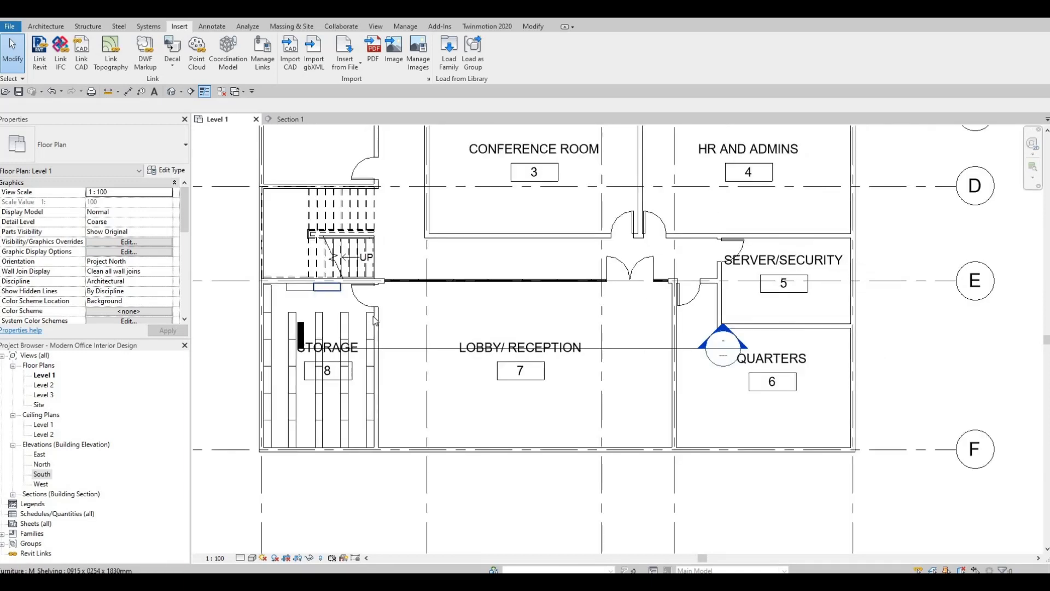
pyautogui.scroll(4, 469, 298)
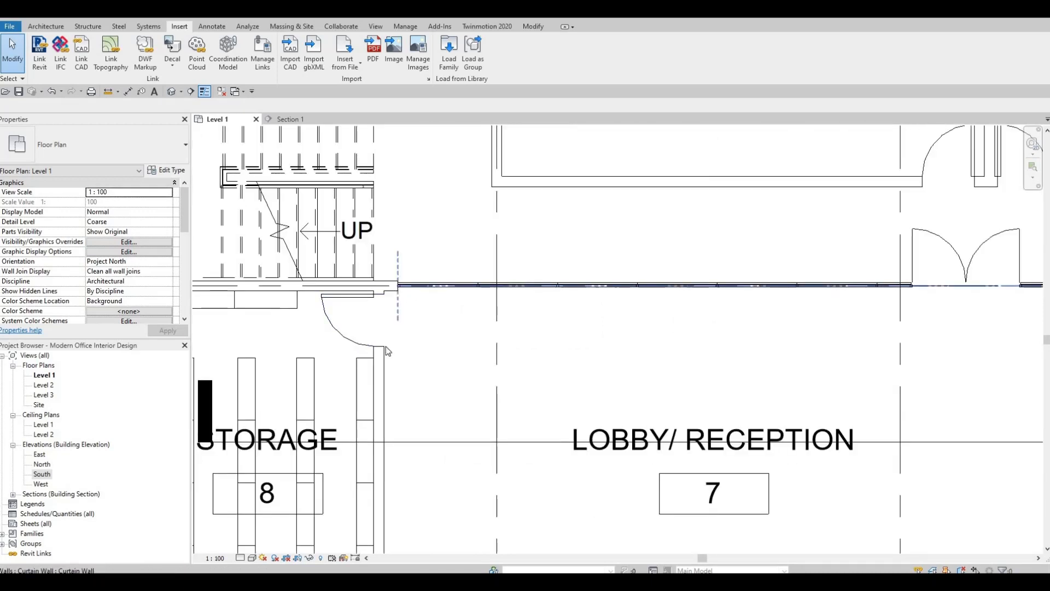
pyautogui.scroll(-2, 470, 295)
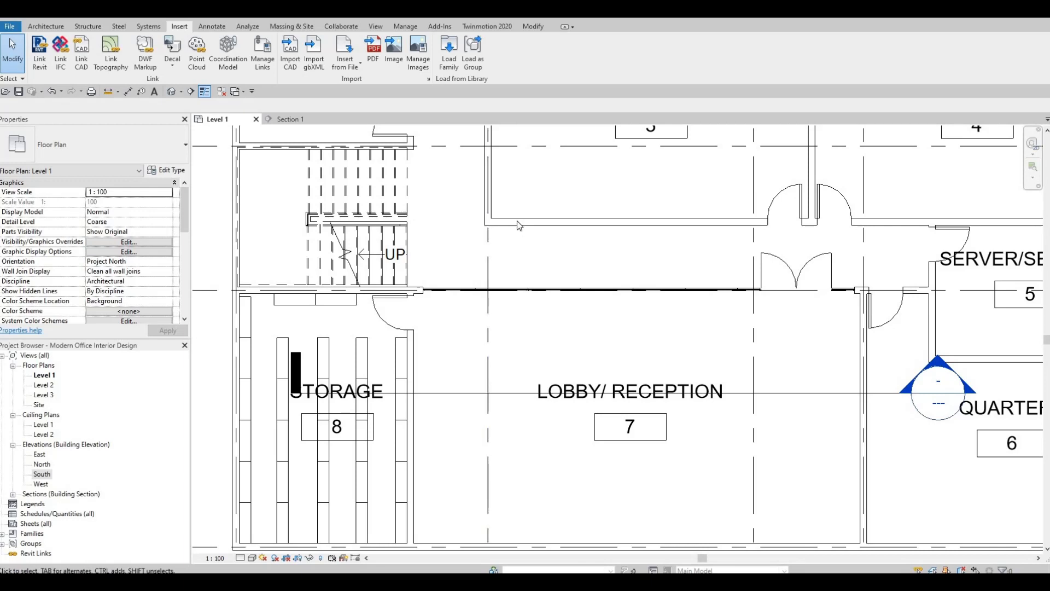
pyautogui.scroll(-2, 516, 221)
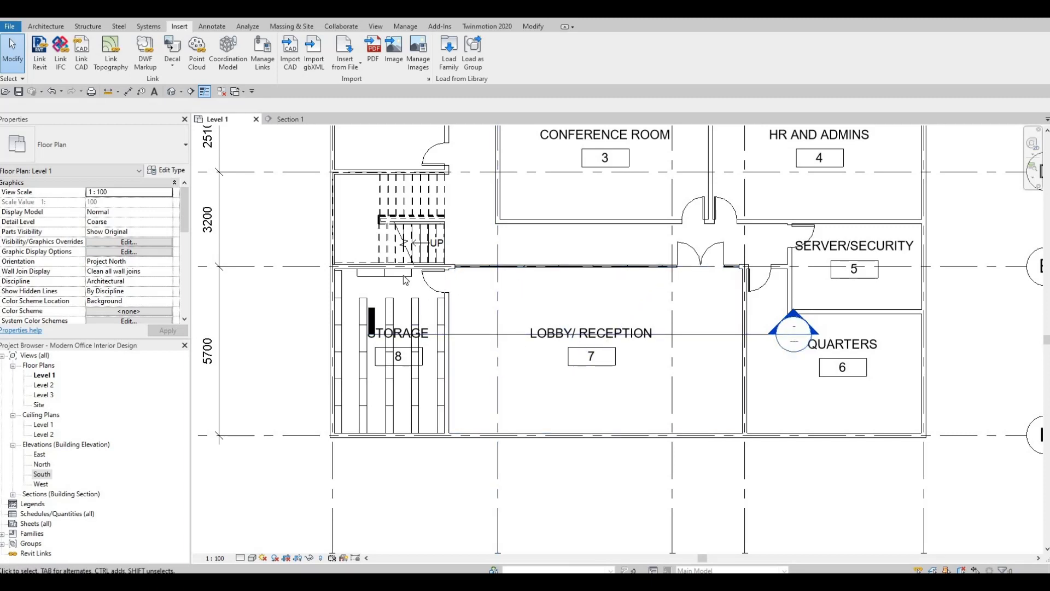
pyautogui.scroll(3, 474, 279)
pyautogui.scroll(-2, 496, 318)
pyautogui.moveTo(649, 333); pyautogui.dragTo(546, 307, button='middle')
pyautogui.moveTo(598, 333); pyautogui.dragTo(541, 359, button='middle')
pyautogui.scroll(-1, 554, 320)
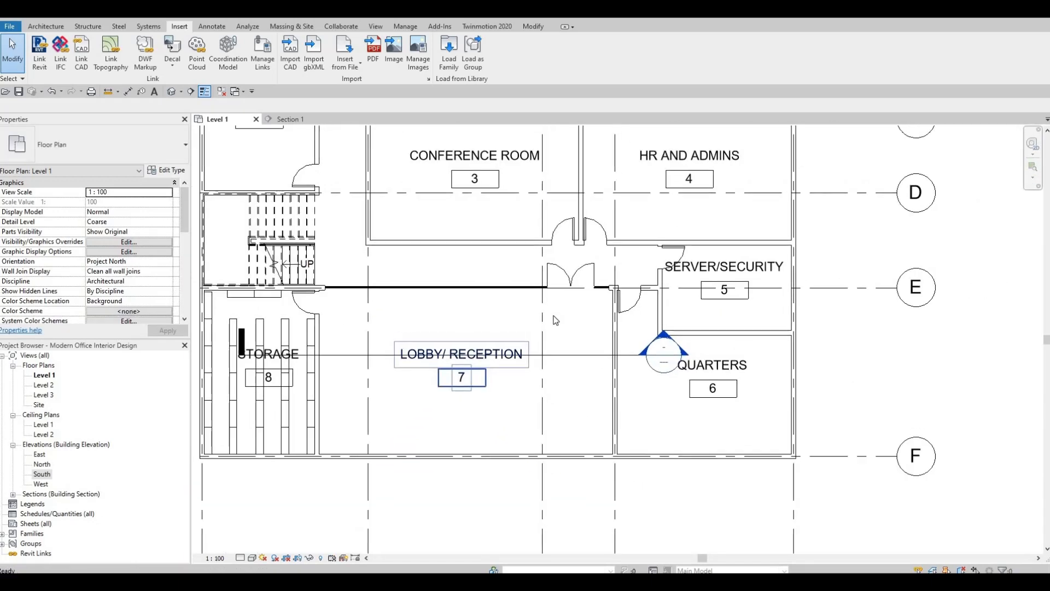
pyautogui.press('Escape')
pyautogui.press('Escape')
pyautogui.scroll(-2, 555, 320)
pyautogui.scroll(3, 563, 333)
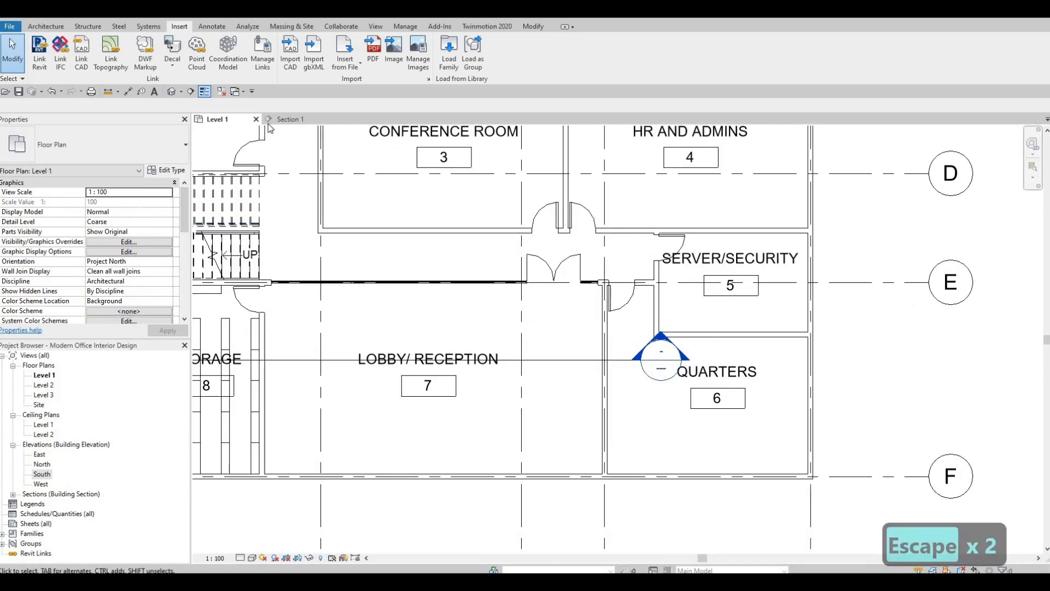
# Open the Section 1 view and set its detail level to Fine
pyautogui.click(287, 120)
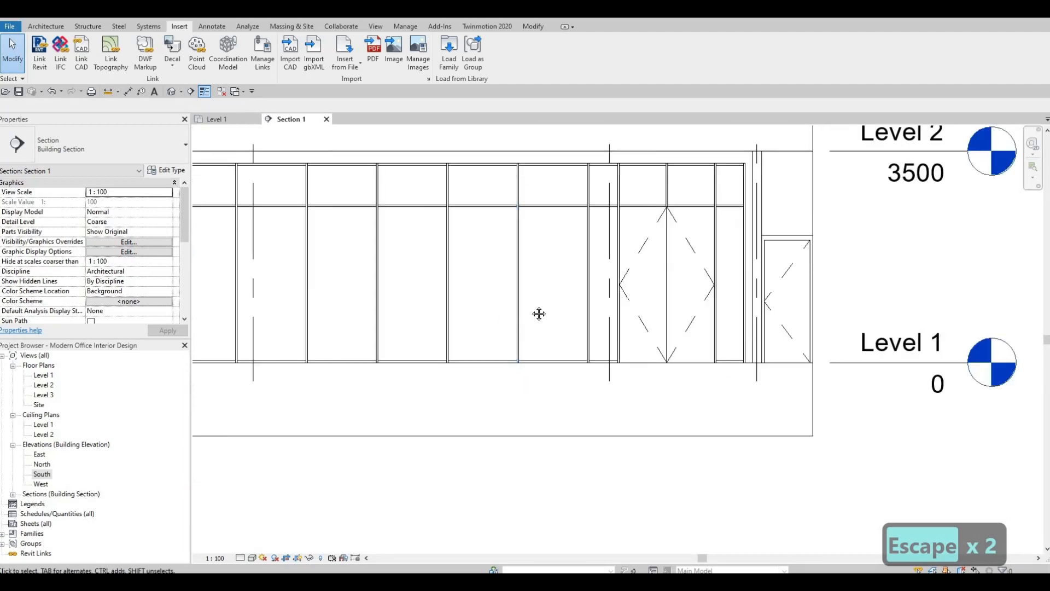
pyautogui.moveTo(538, 314); pyautogui.dragTo(592, 336, button='middle')
pyautogui.moveTo(581, 301); pyautogui.dragTo(603, 294, button='middle')
pyautogui.moveTo(745, 318); pyautogui.dragTo(747, 312, button='middle')
pyautogui.scroll(-1, 435, 285)
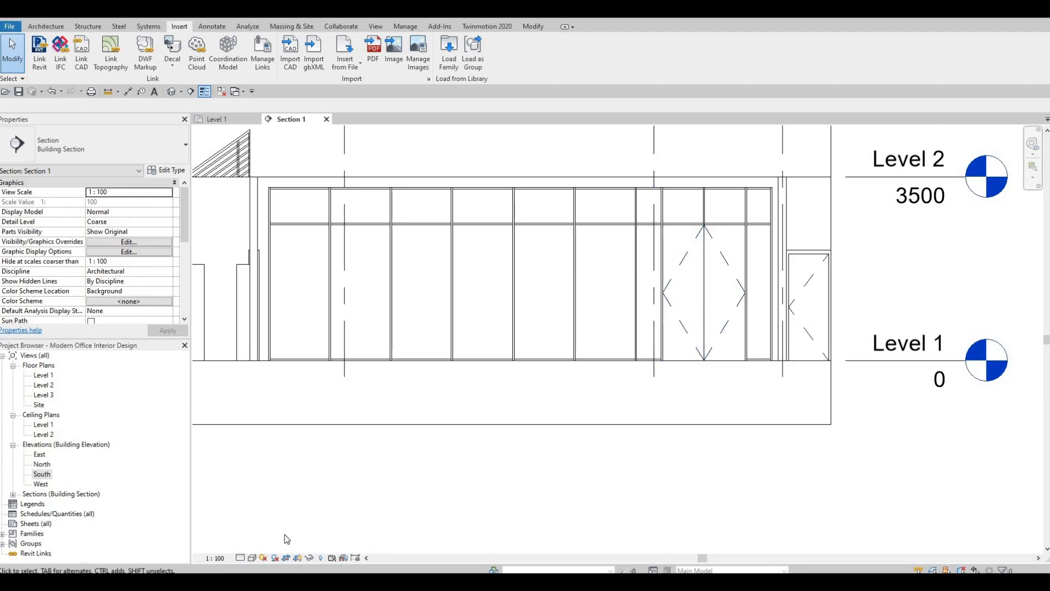
pyautogui.click(243, 557)
pyautogui.scroll(-2, 500, 468)
pyautogui.moveTo(424, 468); pyautogui.dragTo(535, 442, button='middle')
pyautogui.scroll(3, 787, 305)
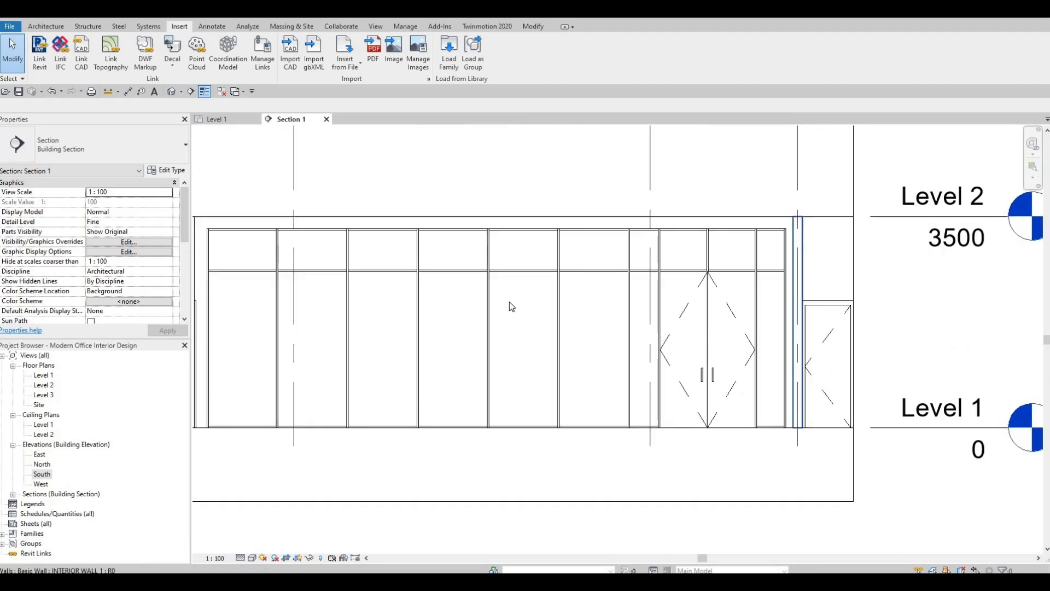
# Inspect the curtain wall's mullions and glass double doors along the full length of Section 1
pyautogui.moveTo(676, 317); pyautogui.dragTo(722, 302, button='middle')
pyautogui.scroll(-1, 520, 333)
pyautogui.moveTo(520, 333); pyautogui.dragTo(685, 291, button='middle')
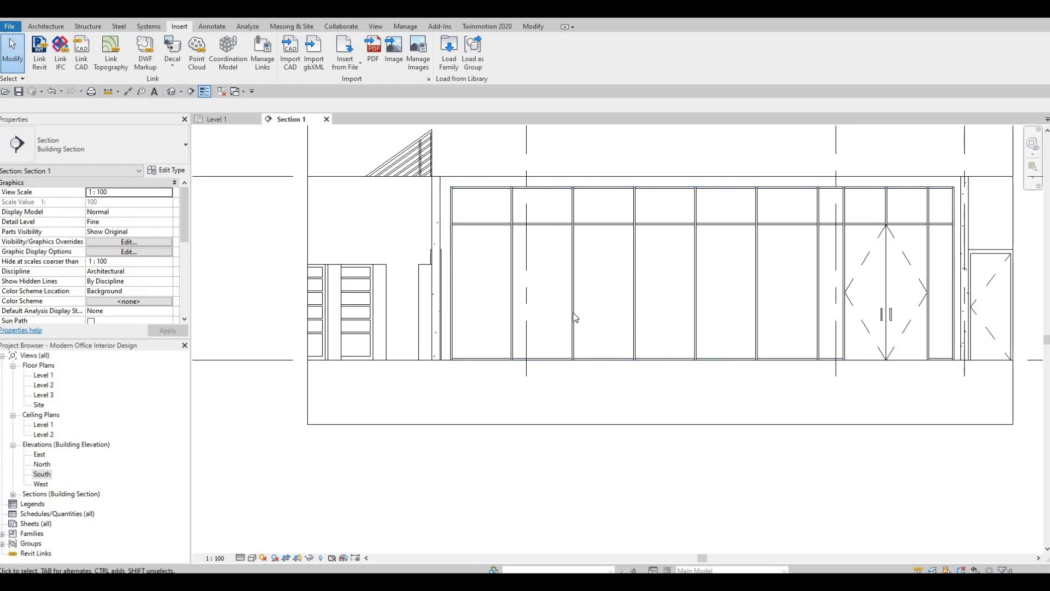
pyautogui.scroll(-2, 574, 323)
pyautogui.press('Escape')
pyautogui.scroll(3, 583, 341)
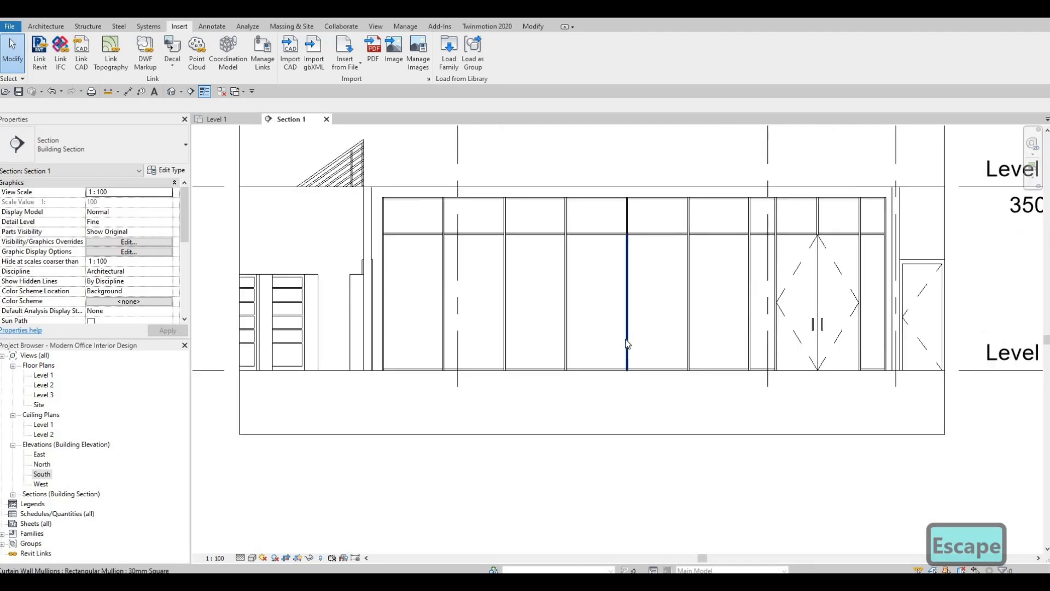
pyautogui.moveTo(576, 352); pyautogui.dragTo(526, 342, button='middle')
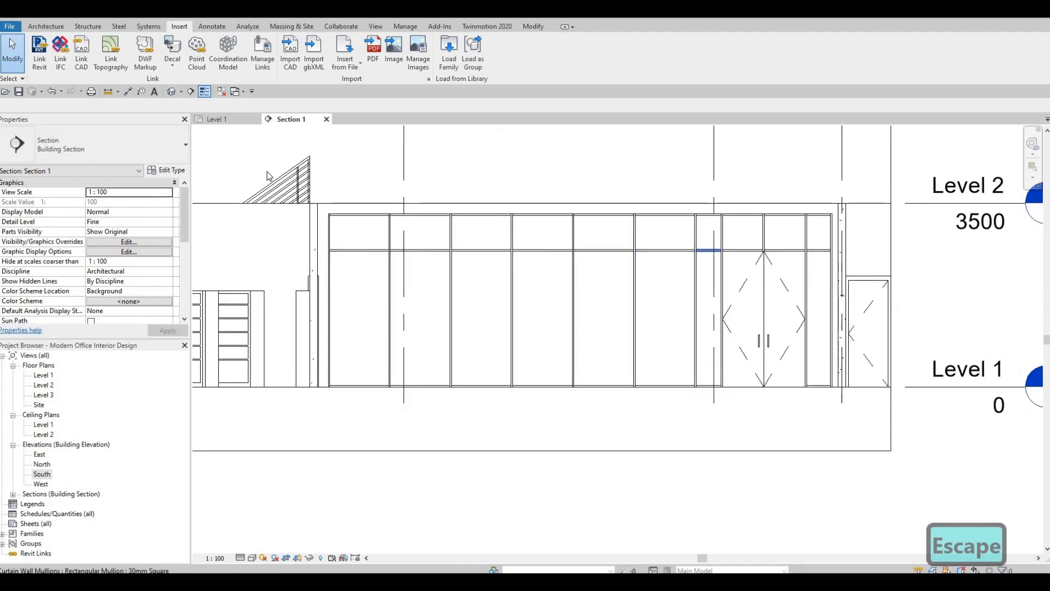
# Return to the Level 1 plan and nudge the conference room door 120 mm closer to the partition shared with HR and Admins
pyautogui.click(221, 120)
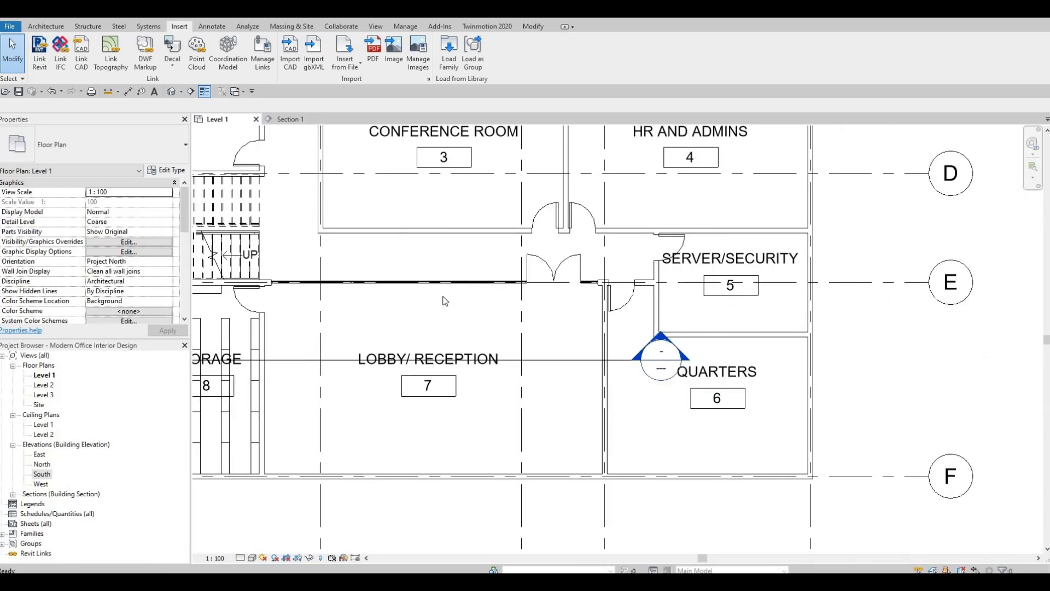
pyautogui.scroll(-2, 443, 394)
pyautogui.moveTo(441, 386); pyautogui.dragTo(450, 407, button='middle')
pyautogui.press('Escape')
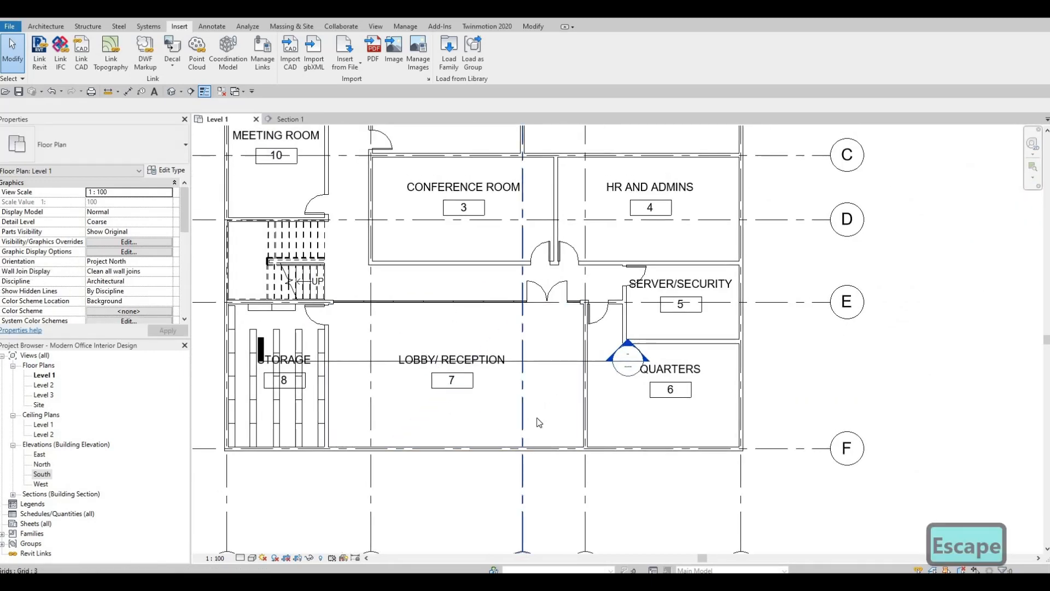
pyautogui.scroll(2, 525, 390)
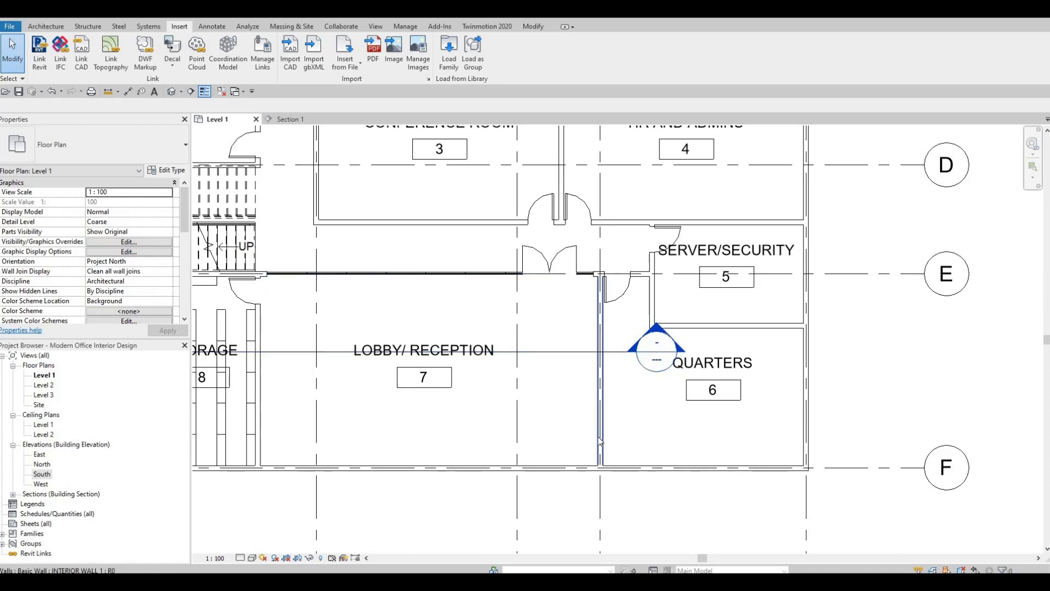
pyautogui.moveTo(280, 341); pyautogui.dragTo(381, 322, button='middle')
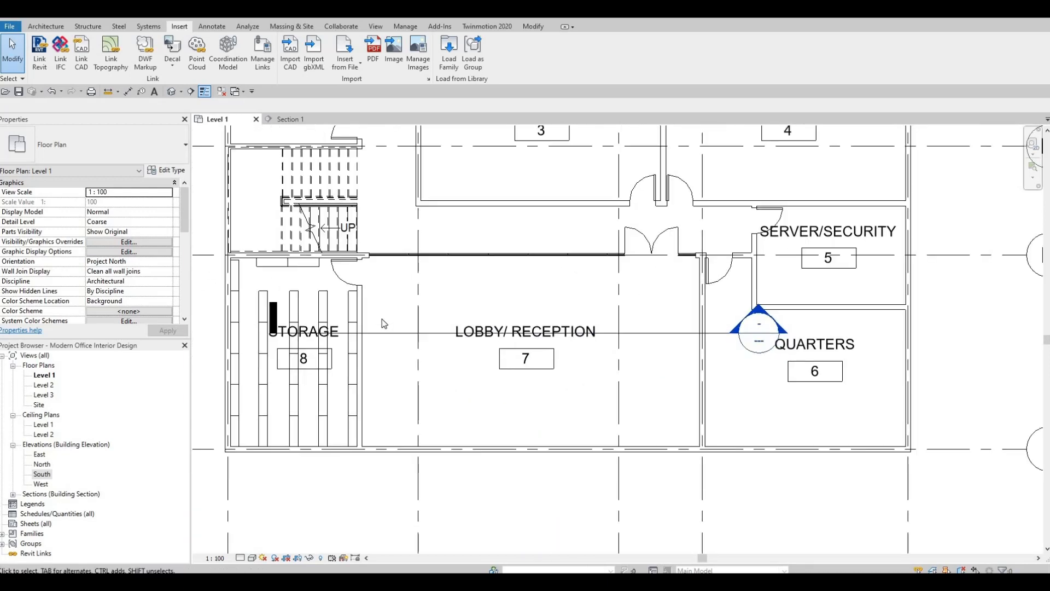
pyautogui.scroll(-1, 382, 319)
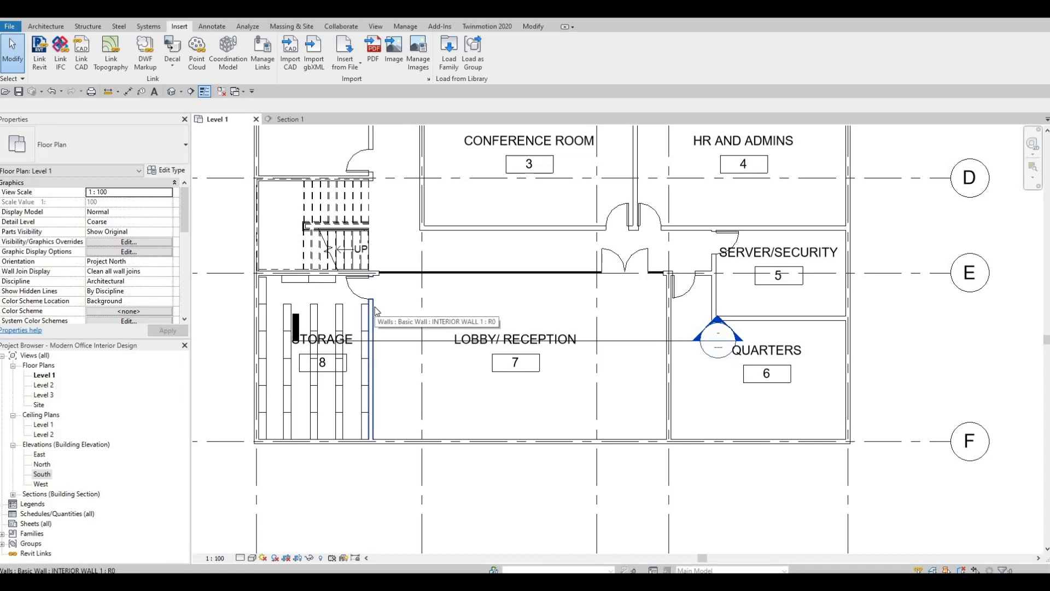
pyautogui.click(626, 204)
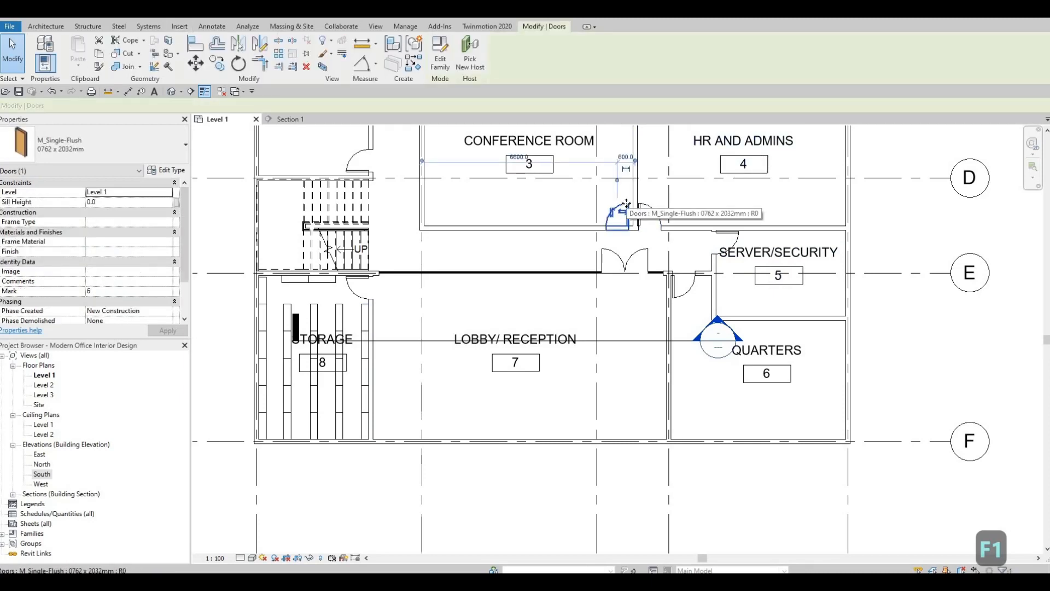
pyautogui.press('Right')
pyautogui.press('Right')
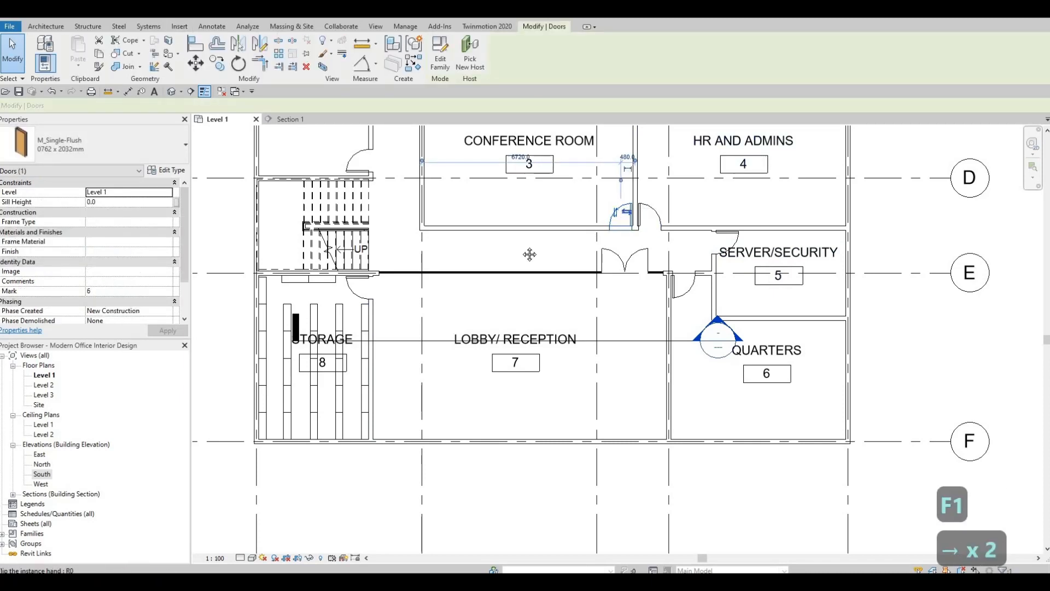
pyautogui.press('Escape')
# Review the lobby, storage and corridor layout around the curtain wall in the Level 1 plan
pyautogui.scroll(3, 413, 284)
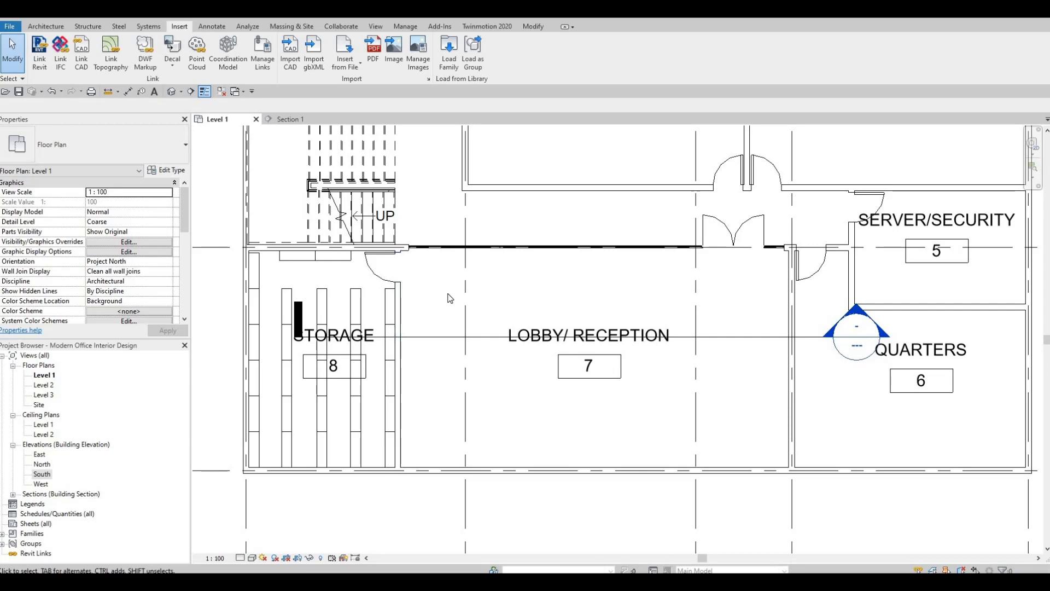
pyautogui.scroll(-2, 405, 306)
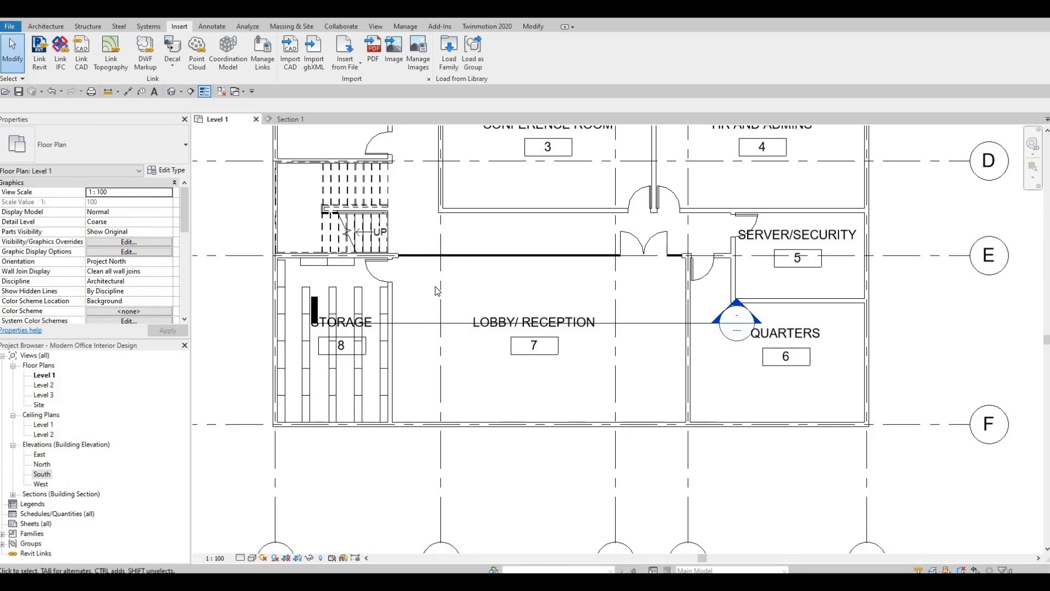
pyautogui.moveTo(480, 327); pyautogui.dragTo(551, 312, button='middle')
pyautogui.scroll(1, 486, 331)
pyautogui.scroll(-1, 486, 306)
pyautogui.scroll(-1, 565, 307)
pyautogui.scroll(1, 594, 332)
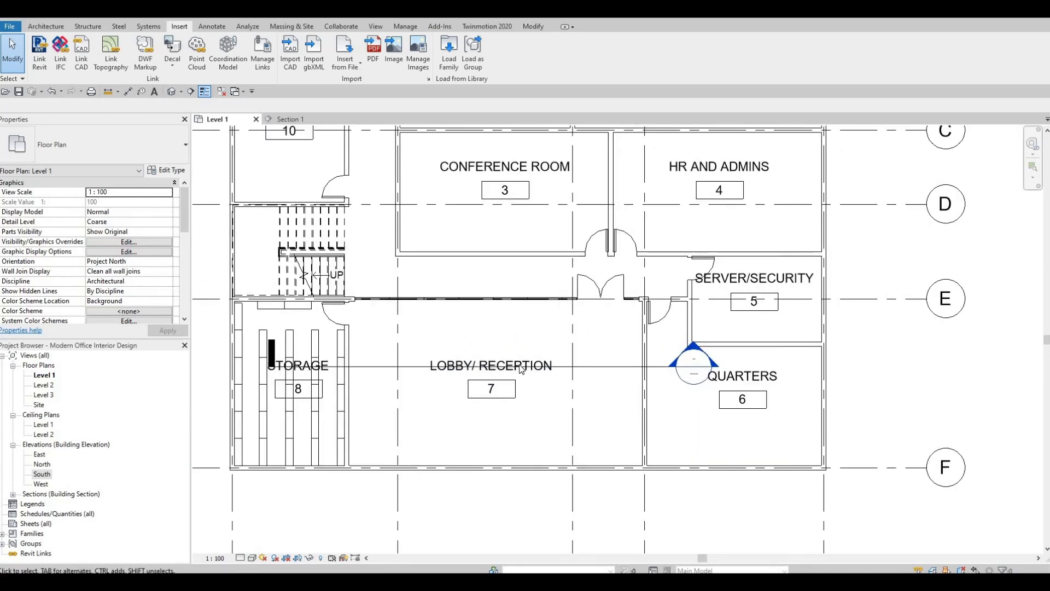
pyautogui.moveTo(612, 272); pyautogui.dragTo(541, 332, button='middle')
pyautogui.scroll(-1, 465, 327)
pyautogui.moveTo(396, 302); pyautogui.dragTo(468, 321, button='middle')
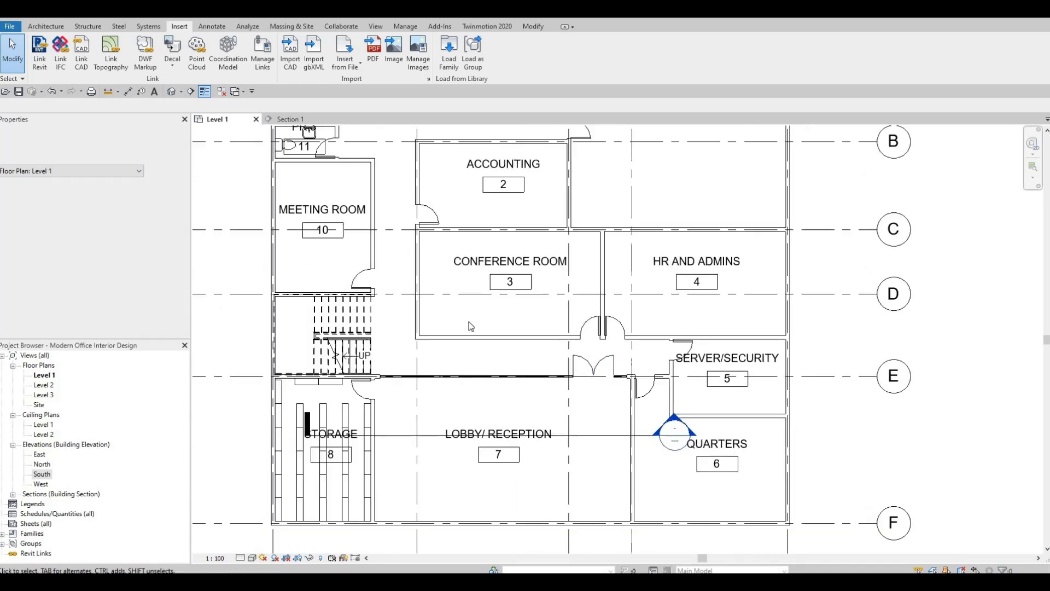
# Look over the whole Level 1 plan, from the kitchen, restrooms and studio down to the lobby and quarters
pyautogui.scroll(-2, 468, 321)
pyautogui.moveTo(449, 252); pyautogui.dragTo(481, 294, button='middle')
pyautogui.moveTo(511, 203); pyautogui.dragTo(510, 245, button='middle')
pyautogui.moveTo(524, 184); pyautogui.dragTo(588, 195, button='middle')
pyautogui.scroll(2, 517, 236)
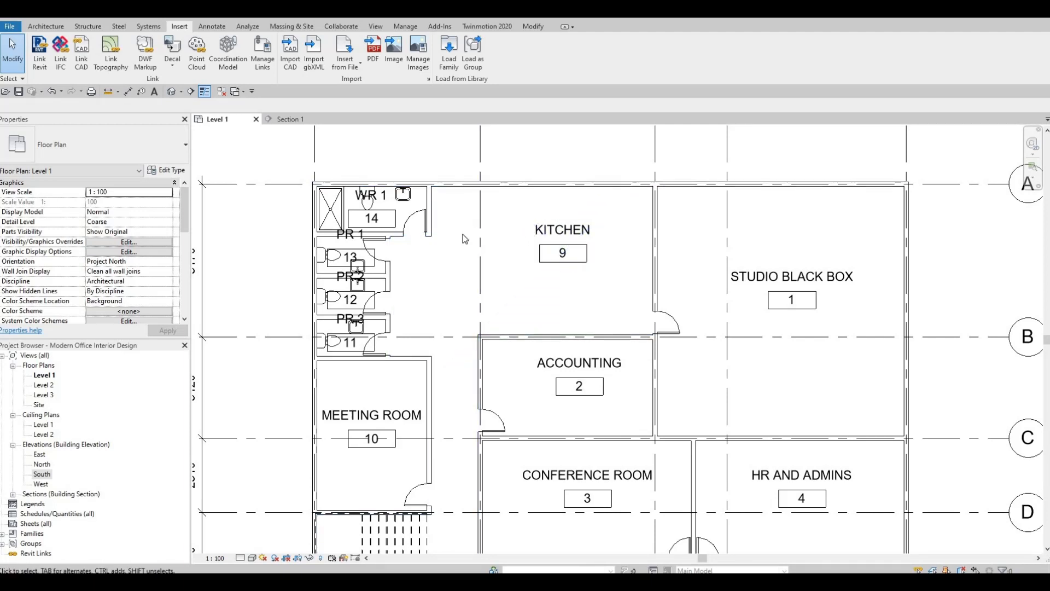
pyautogui.scroll(-2, 471, 236)
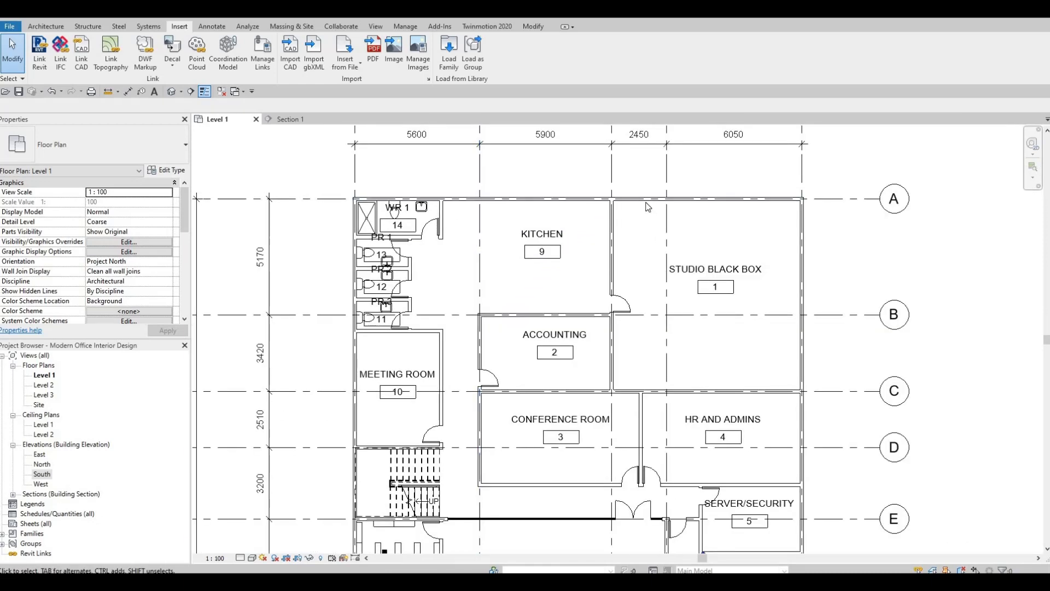
pyautogui.scroll(-3, 597, 152)
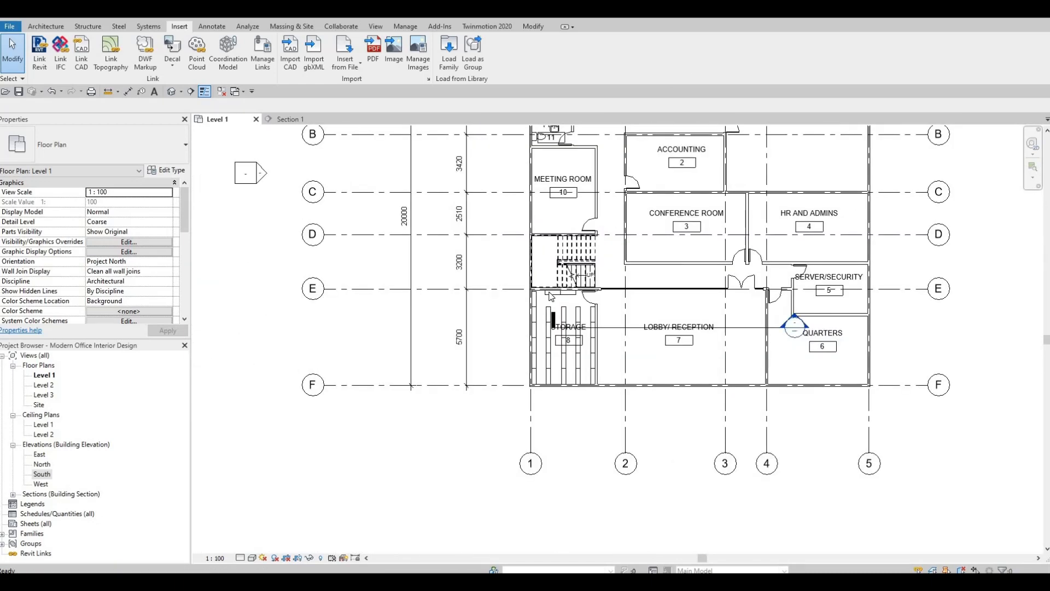
pyautogui.moveTo(645, 294); pyautogui.dragTo(539, 346, button='middle')
pyautogui.scroll(2, 547, 346)
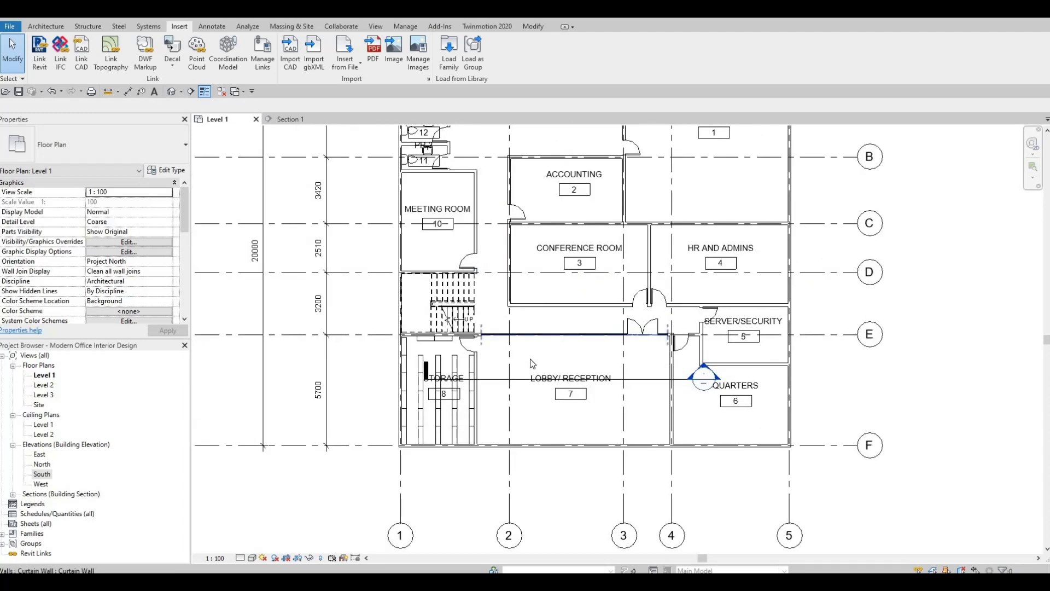
pyautogui.press('F1')
pyautogui.scroll(-3, 515, 300)
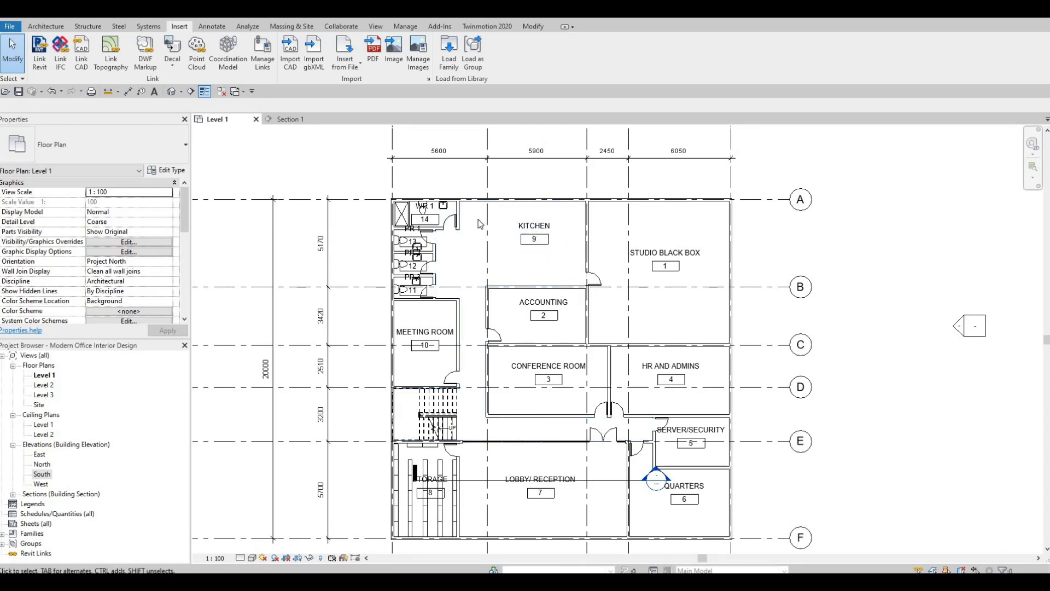
# Examine the staircase between the meeting room and storage in the Level 1 plan
pyautogui.scroll(-1, 489, 333)
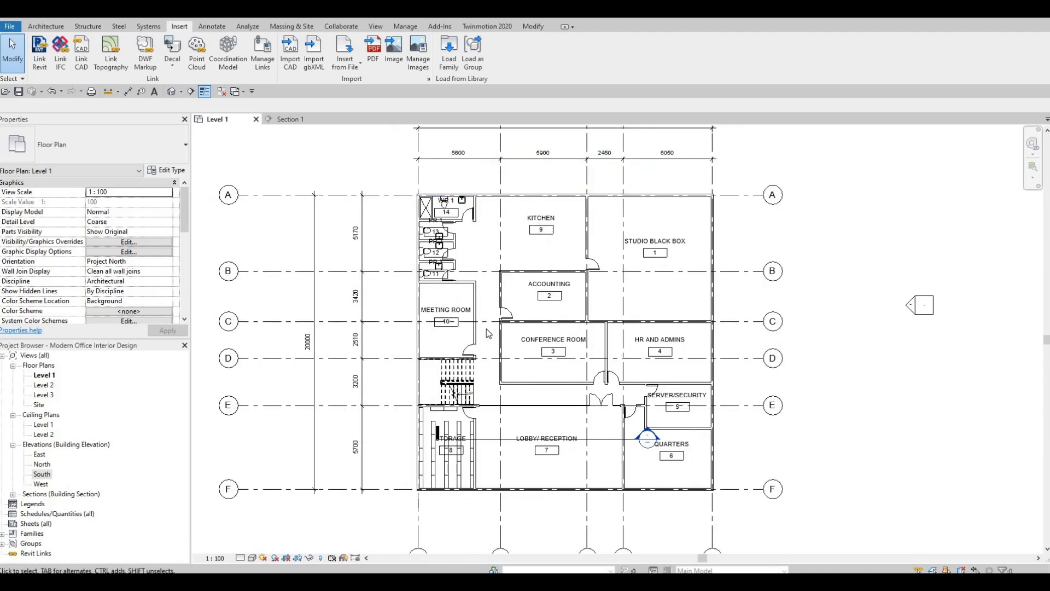
pyautogui.scroll(2, 487, 328)
pyautogui.click(293, 248)
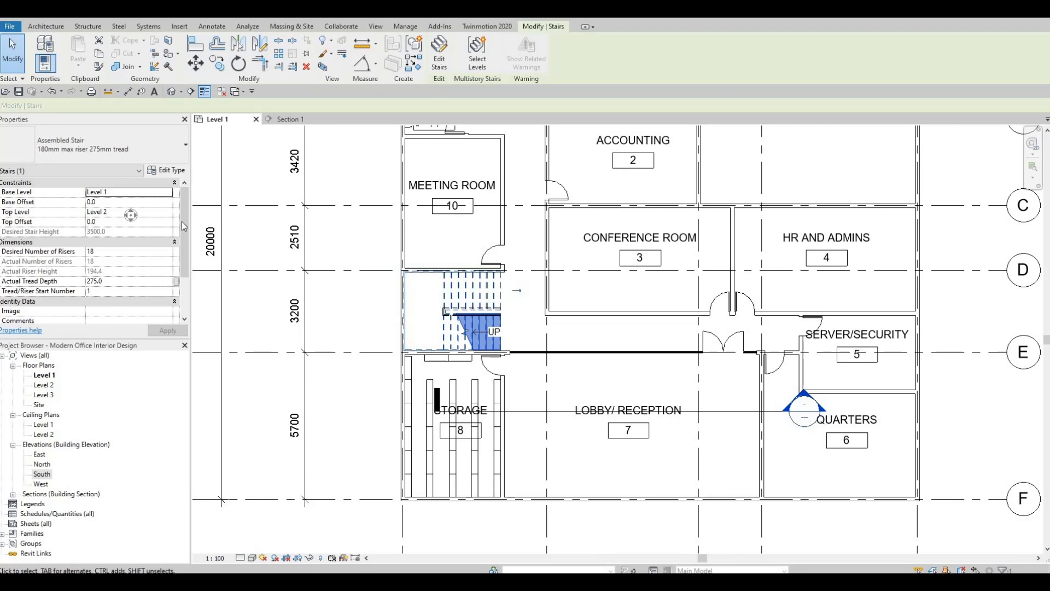
pyautogui.moveTo(437, 257); pyautogui.dragTo(414, 186, button='middle')
pyautogui.scroll(5, 427, 238)
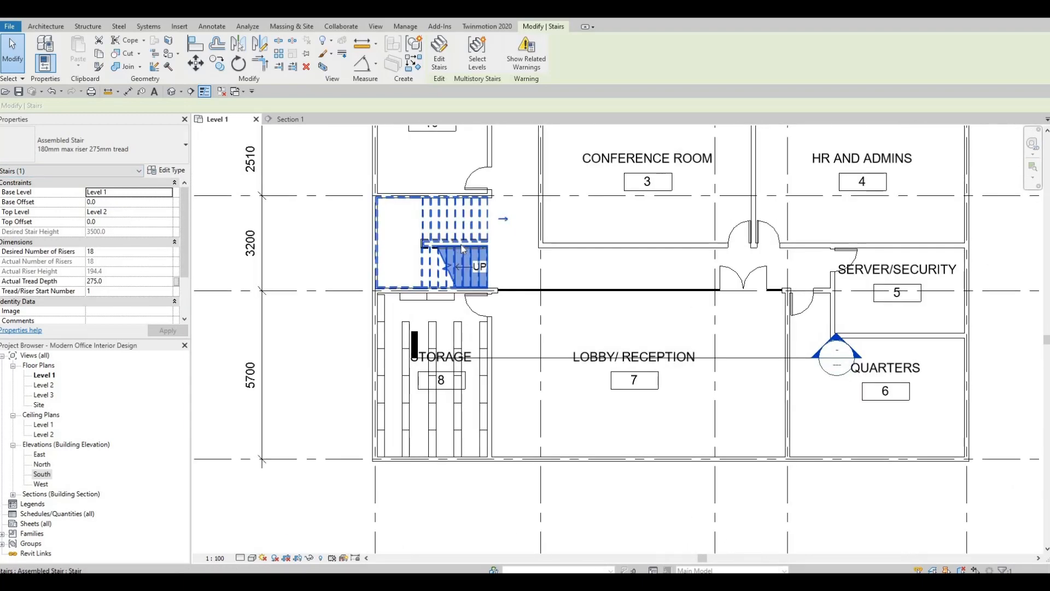
pyautogui.scroll(-5, 454, 237)
pyautogui.moveTo(355, 227); pyautogui.dragTo(368, 257, button='middle')
pyautogui.scroll(-1, 369, 258)
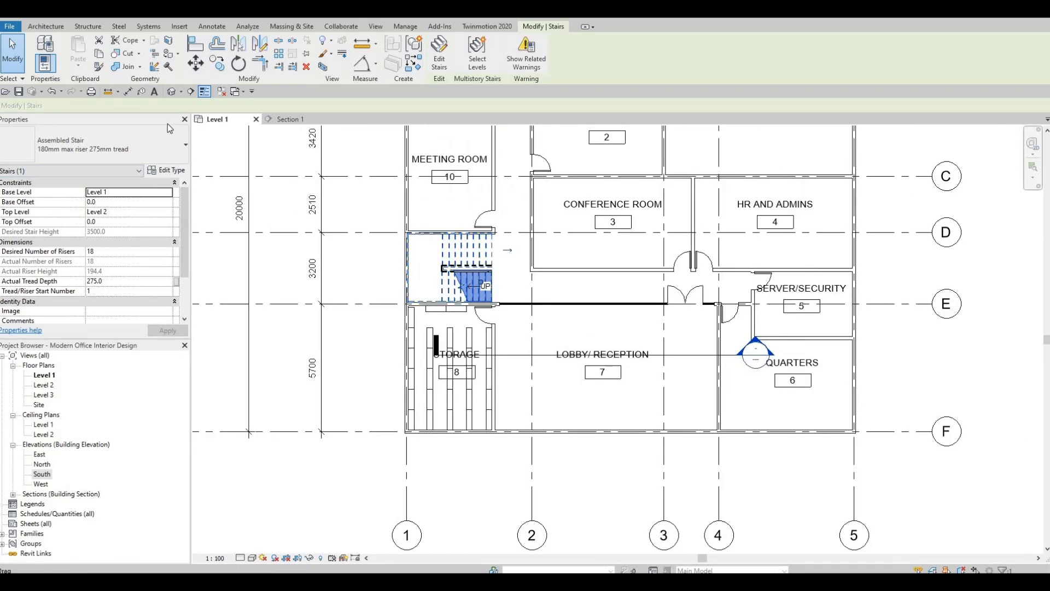
# Show the model in 3D and look closely at the staircase and railing beside the storage room
pyautogui.click(171, 92)
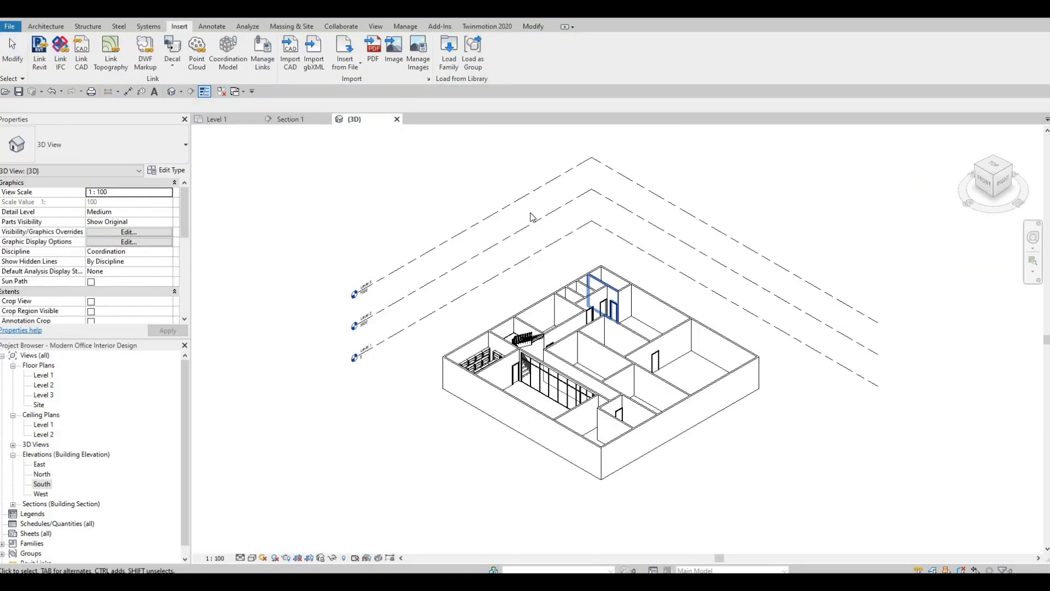
pyautogui.moveTo(483, 312); pyautogui.dragTo(474, 197, button='middle')
pyautogui.scroll(1, 474, 197)
pyautogui.keyDown('shift'); pyautogui.moveTo(476, 292); pyautogui.dragTo(503, 331, button='middle'); pyautogui.keyUp('shift')
pyautogui.scroll(6, 505, 199)
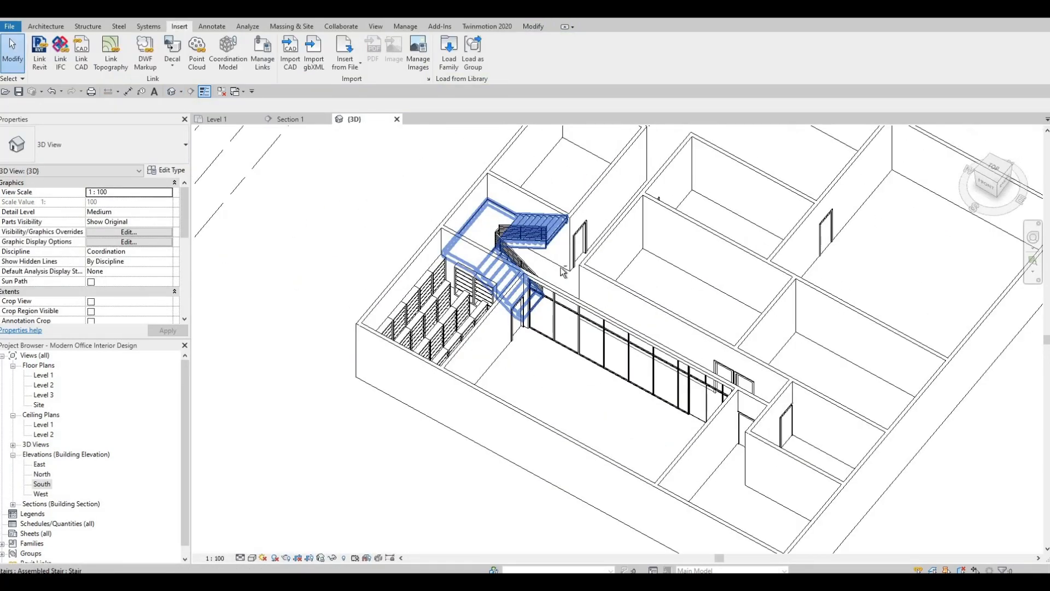
pyautogui.keyDown('shift'); pyautogui.moveTo(543, 406); pyautogui.dragTo(663, 349, button='middle'); pyautogui.keyUp('shift')
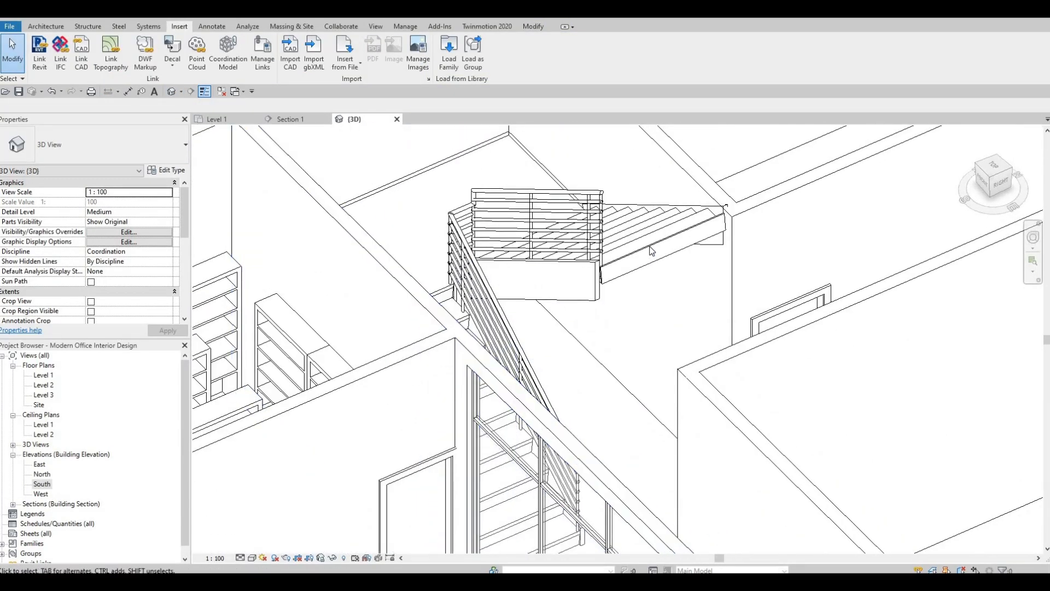
# Duplicate the staircase's assembled stair type under the name STAIRS 1
pyautogui.click(646, 243)
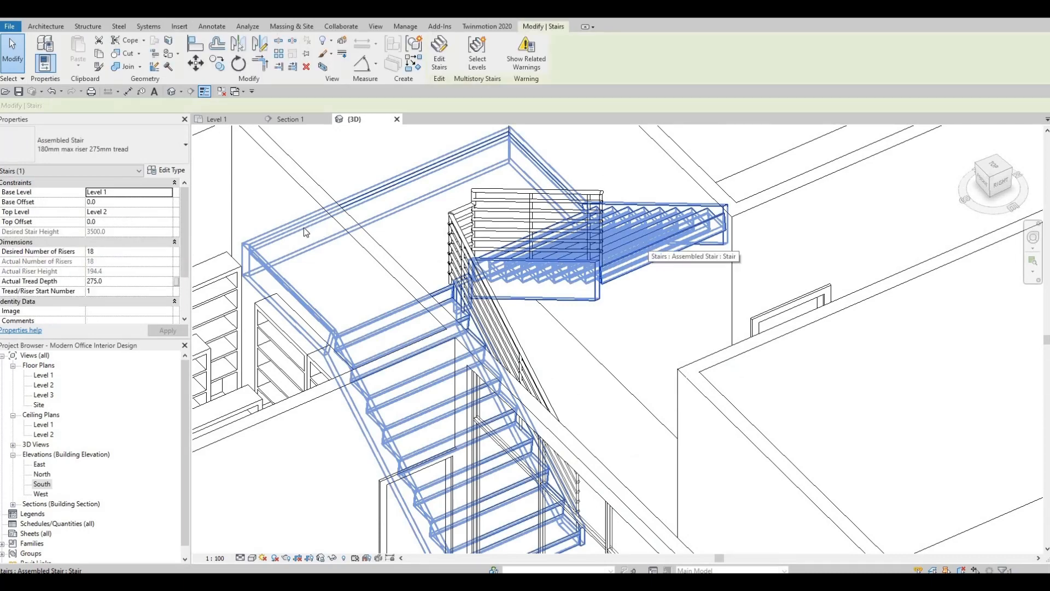
pyautogui.click(170, 171)
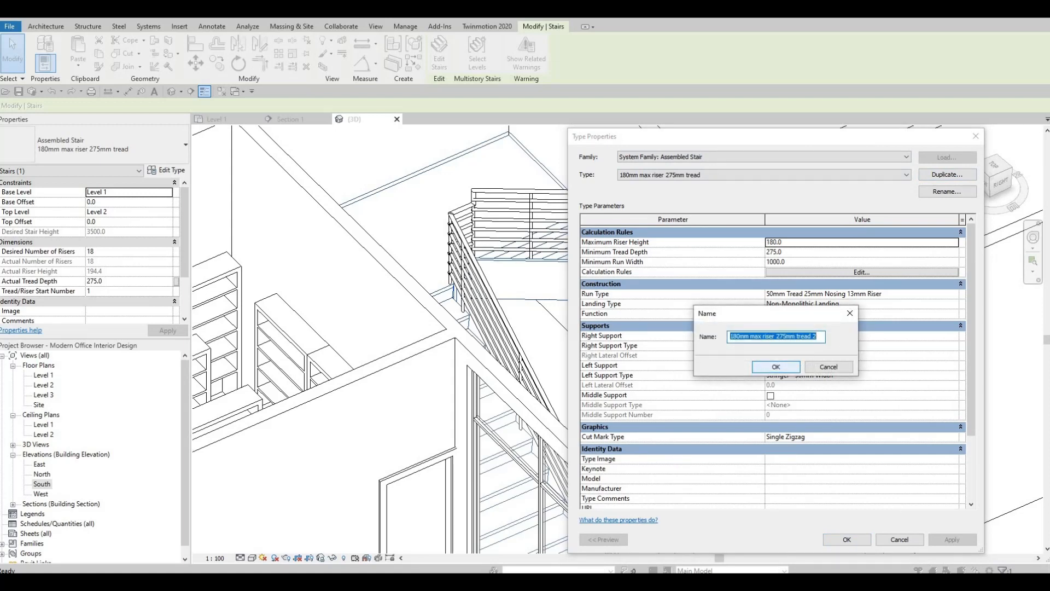
pyautogui.write('STAIRS')
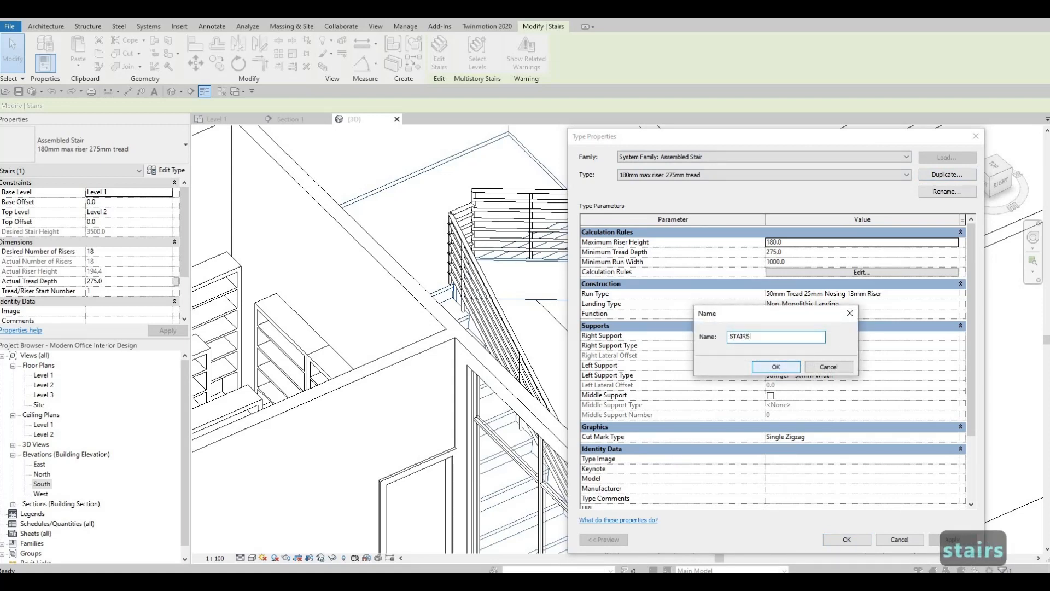
pyautogui.write(' 1')
pyautogui.click(776, 366)
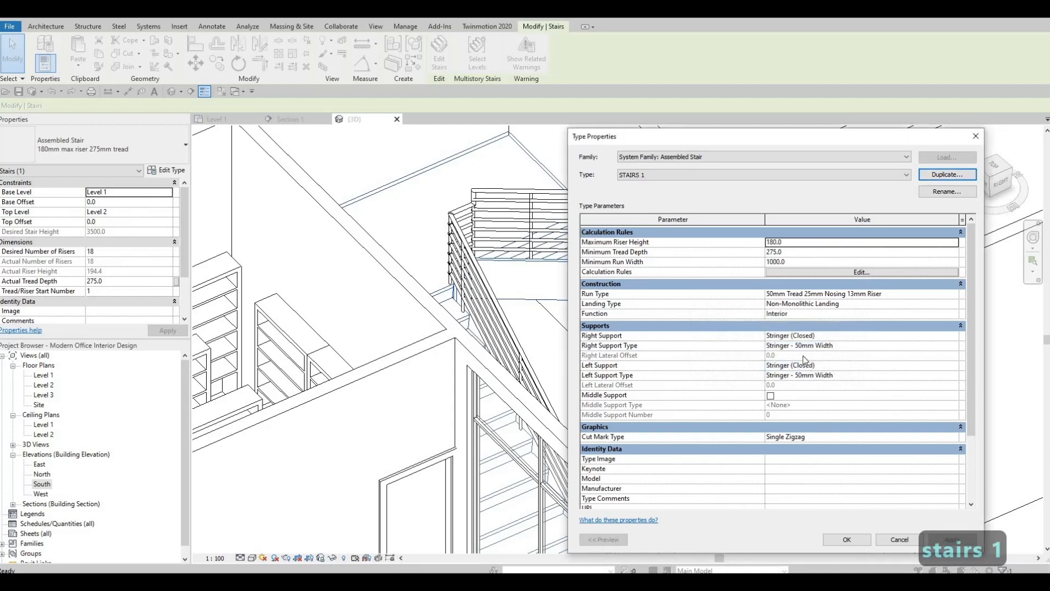
pyautogui.click(847, 336)
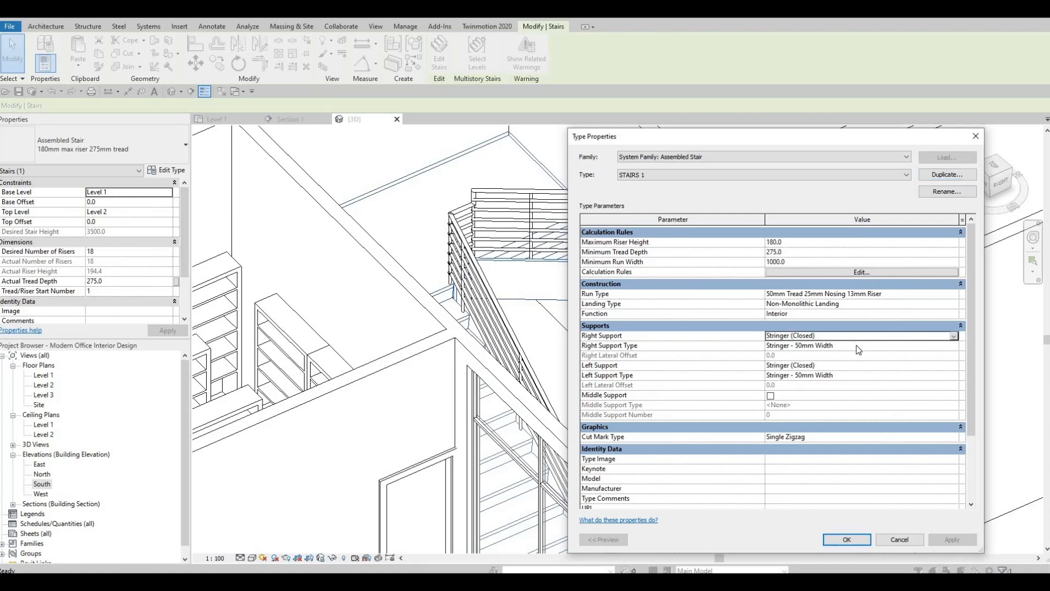
pyautogui.click(955, 347)
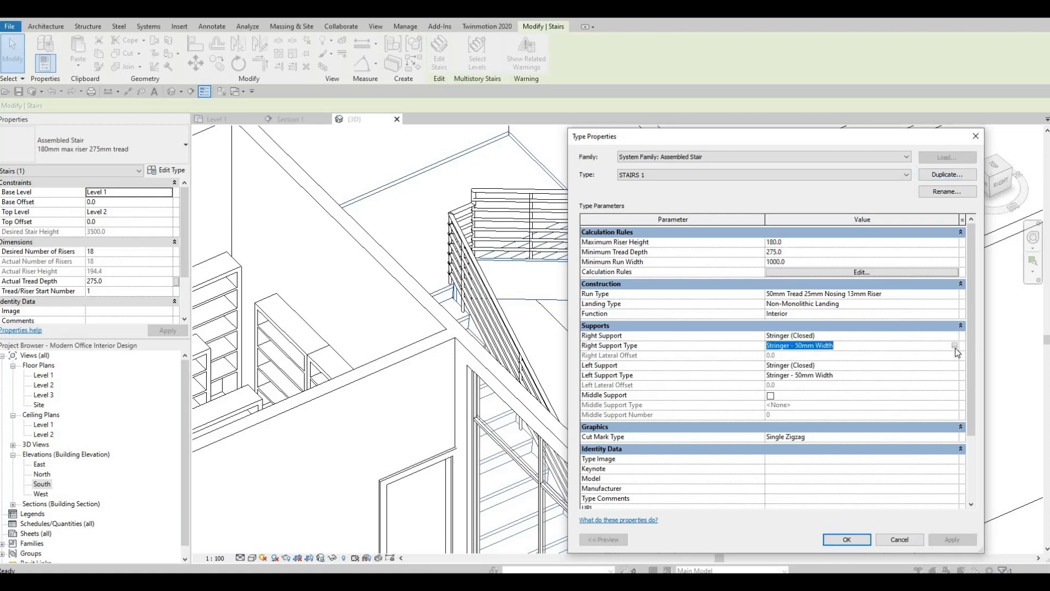
pyautogui.click(955, 346)
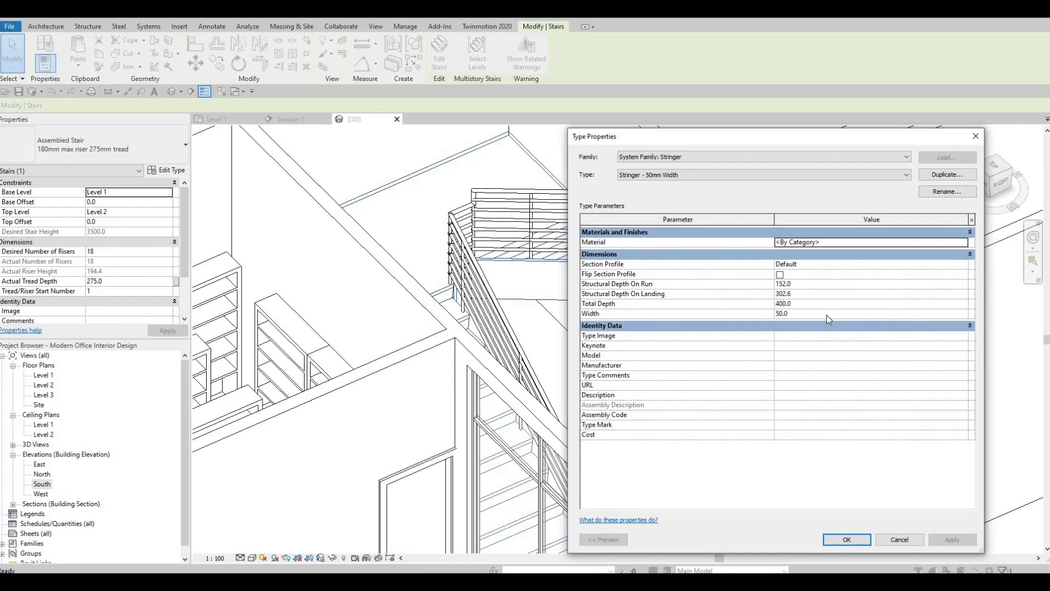
pyautogui.press('Escape')
pyautogui.press('Escape')
pyautogui.press('Escape')
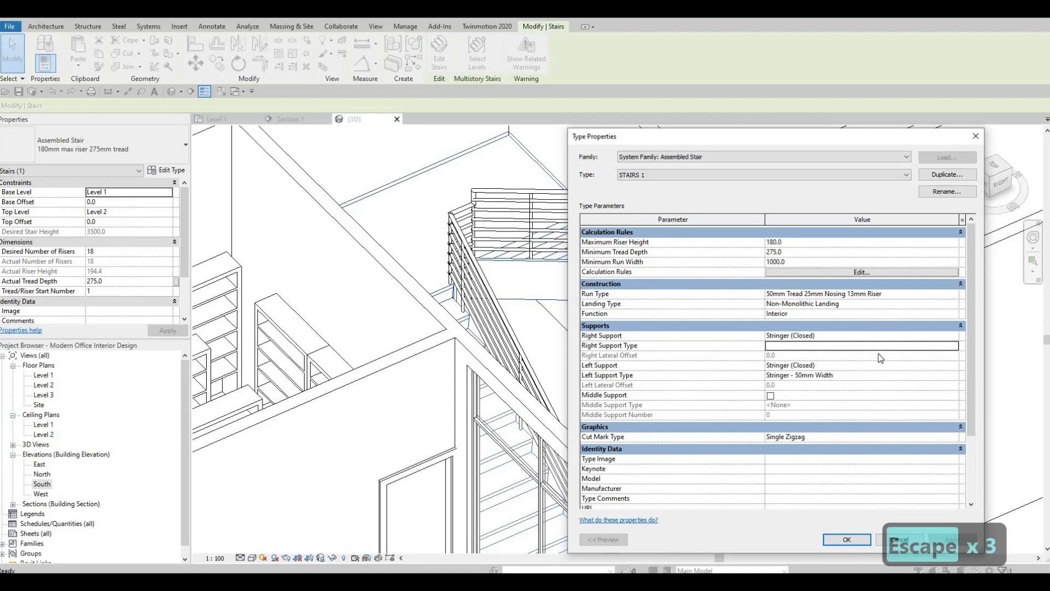
# Try None and Carriage (Open) as the right support of STAIRS 1, and set it back to Stringer (Closed)
pyautogui.click(950, 335)
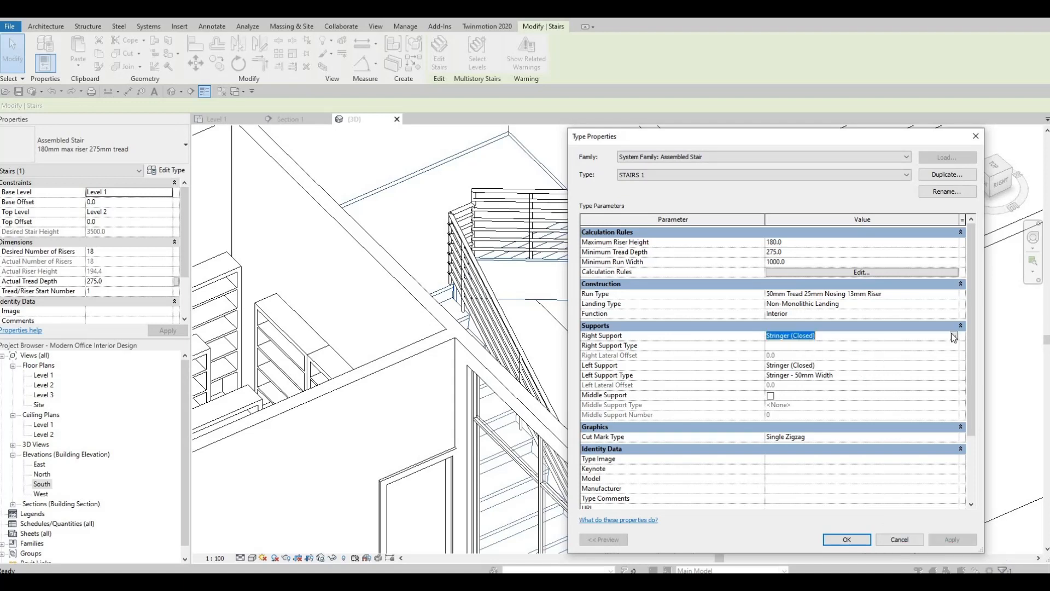
pyautogui.click(777, 336)
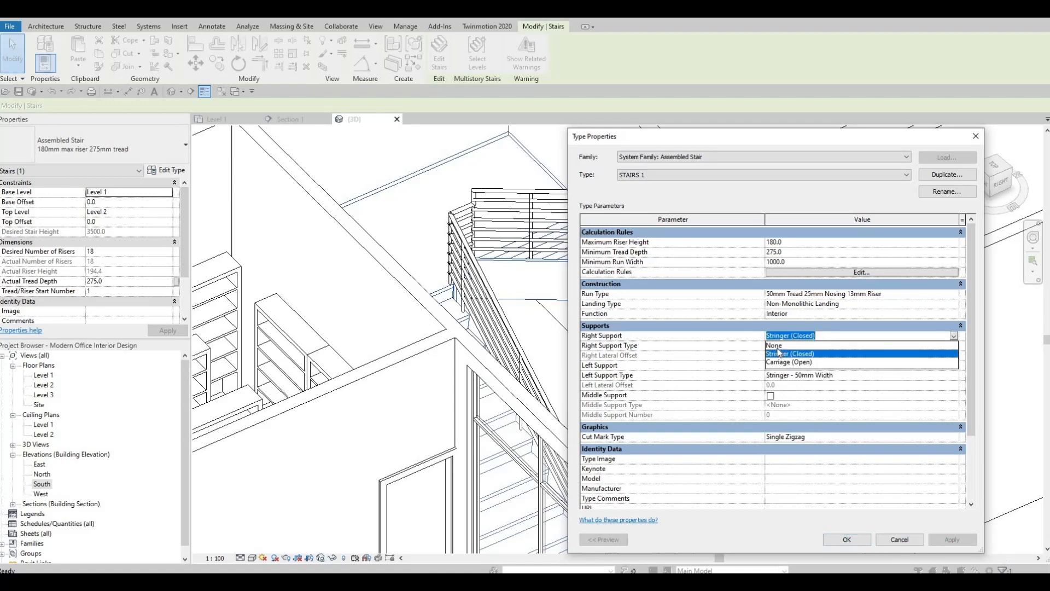
pyautogui.click(790, 346)
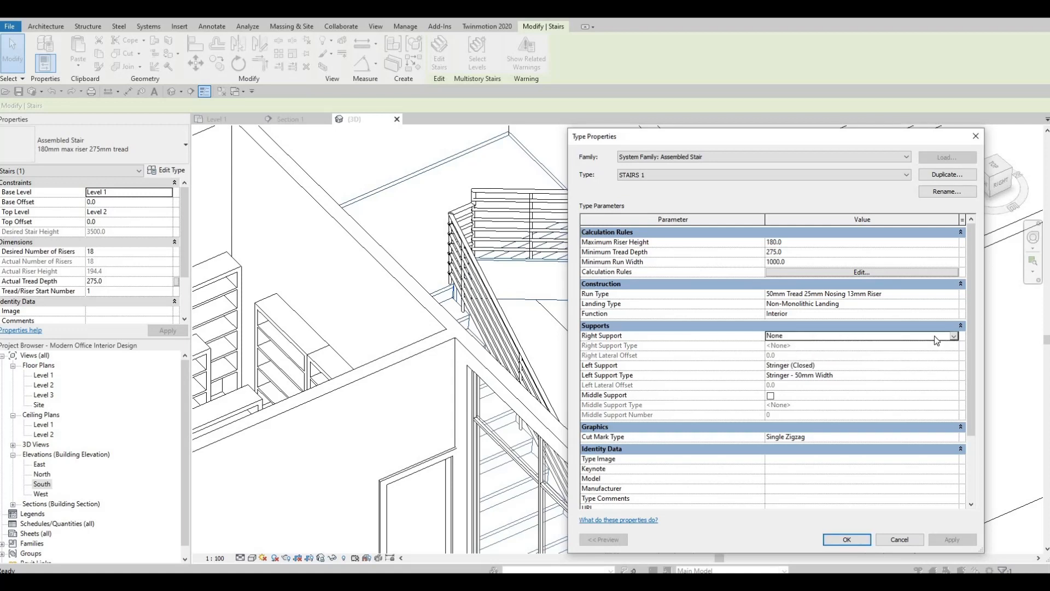
pyautogui.click(812, 336)
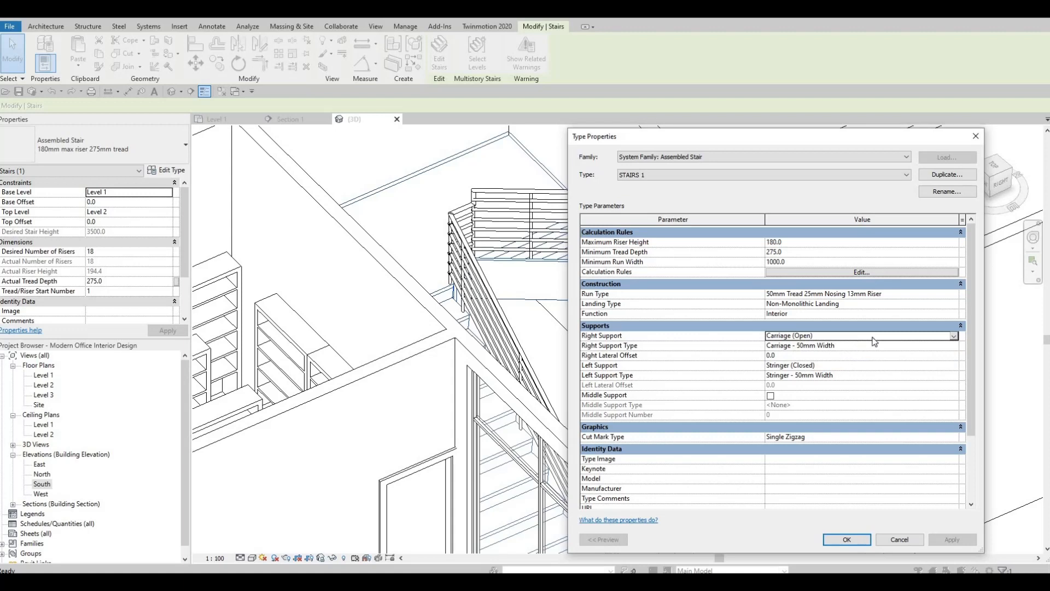
pyautogui.click(954, 337)
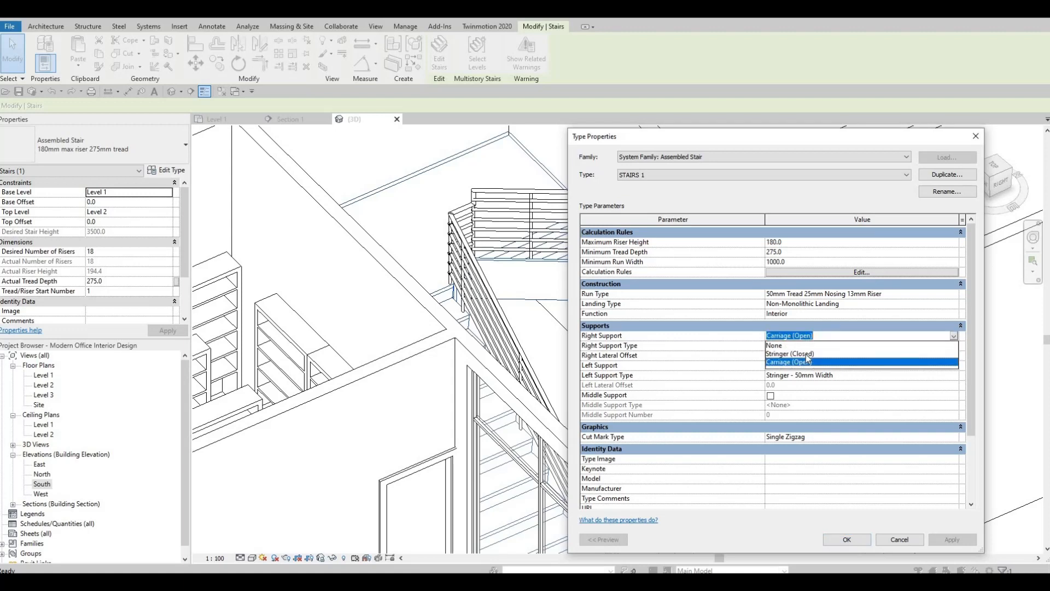
pyautogui.click(837, 354)
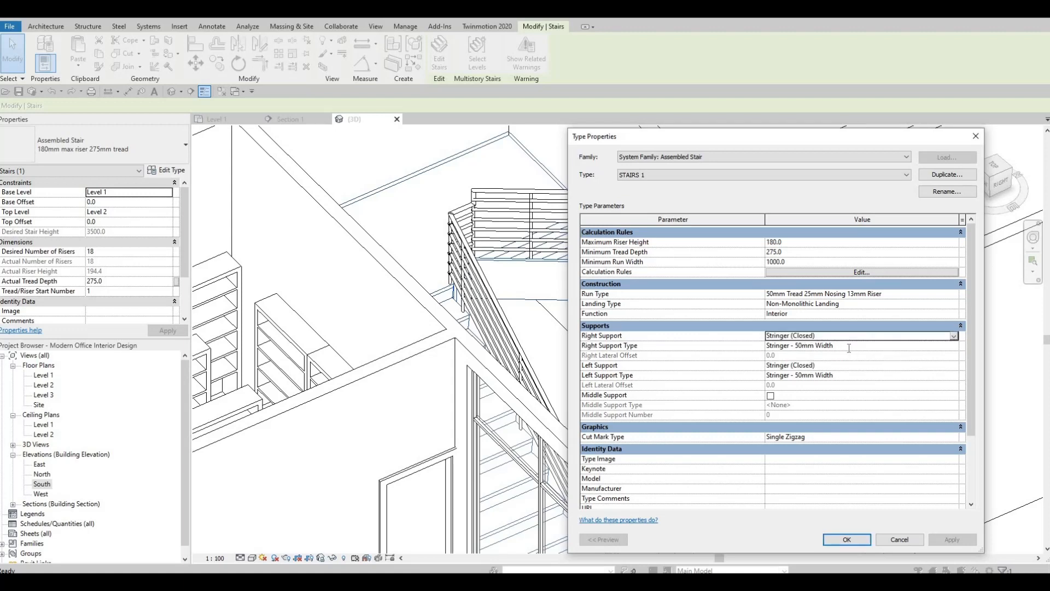
# Enter GLASS as the material of the right support's Stringer - 50mm Width type
pyautogui.click(849, 347)
pyautogui.click(954, 346)
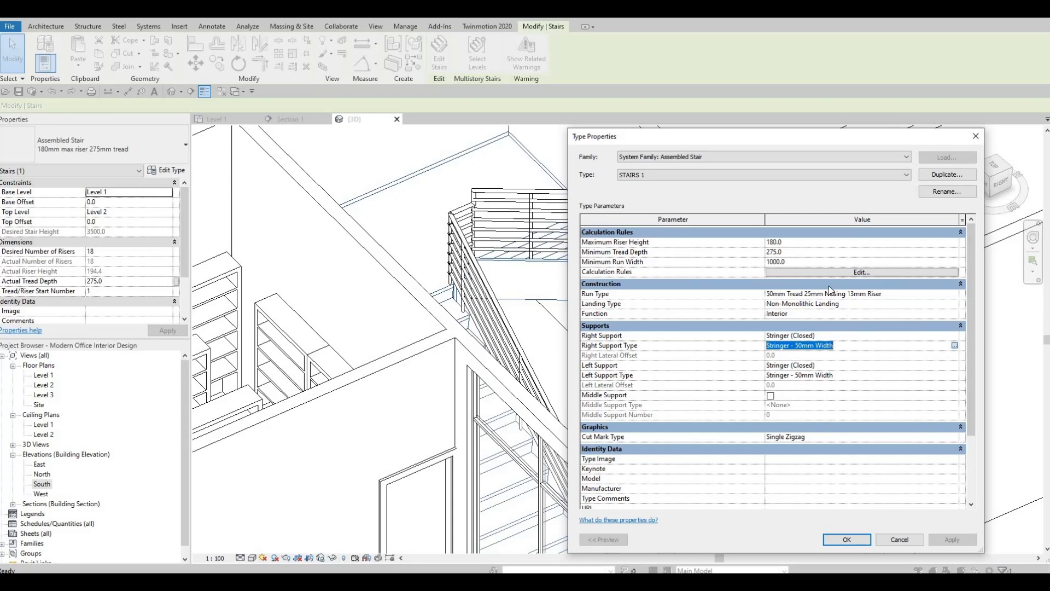
pyautogui.click(845, 243)
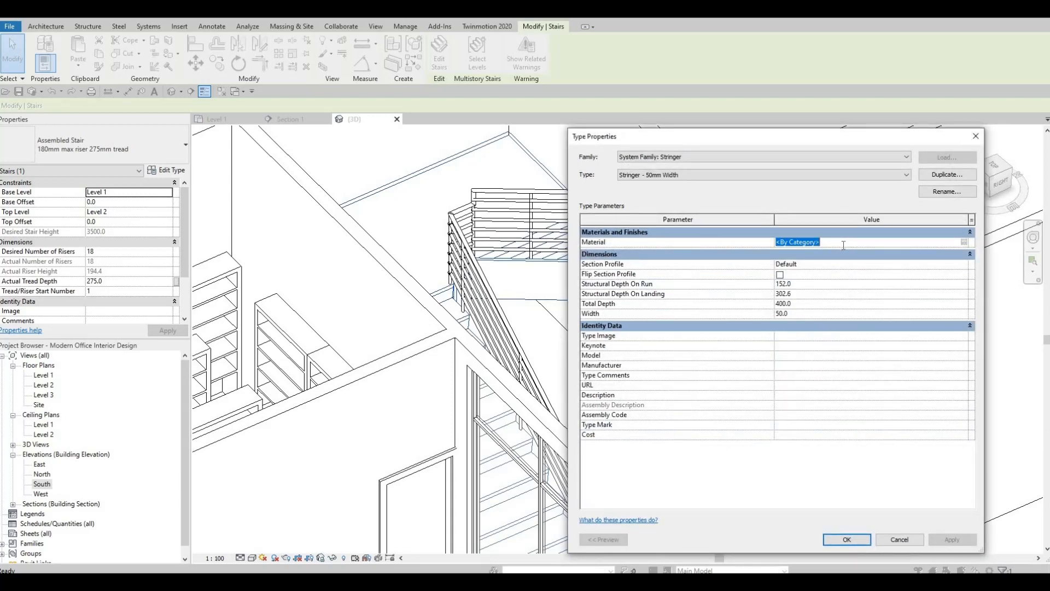
pyautogui.write('GLASS')
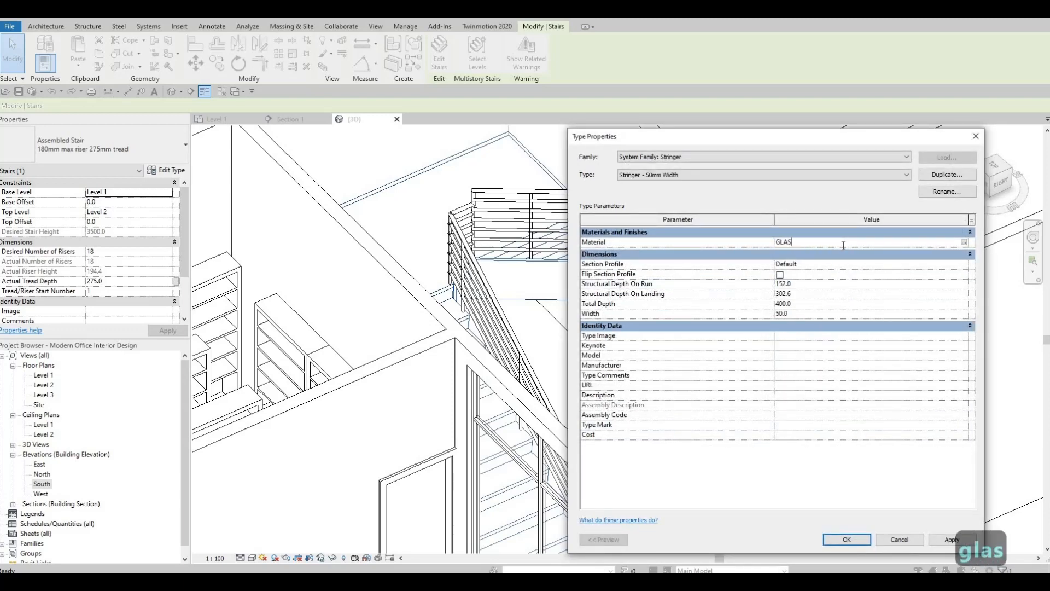
# Try to add Glass, Clear Glazing from the AEC glass materials to the project
pyautogui.click(965, 242)
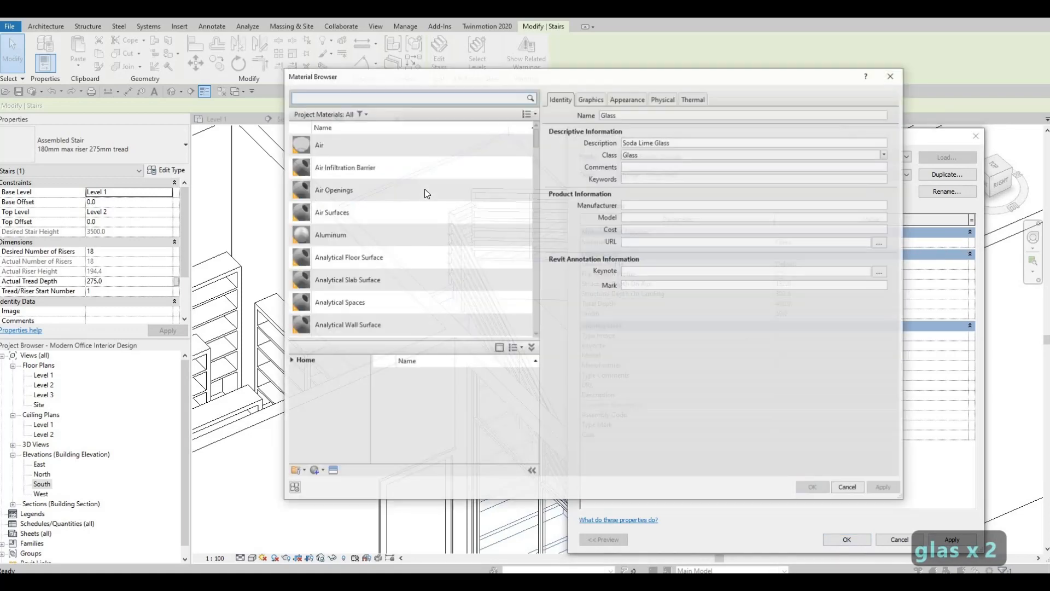
pyautogui.click(290, 360)
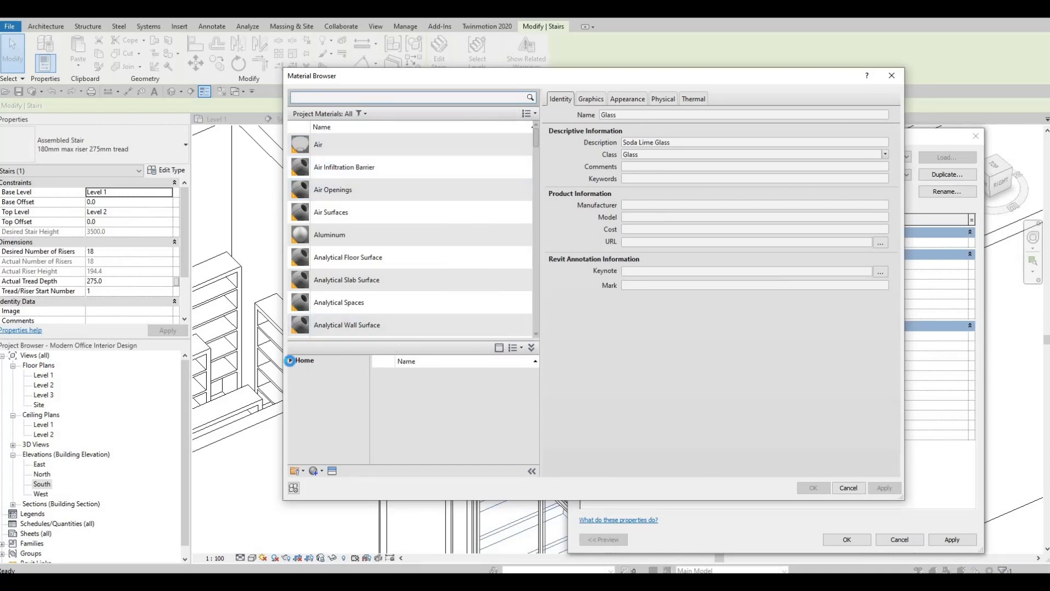
pyautogui.click(295, 381)
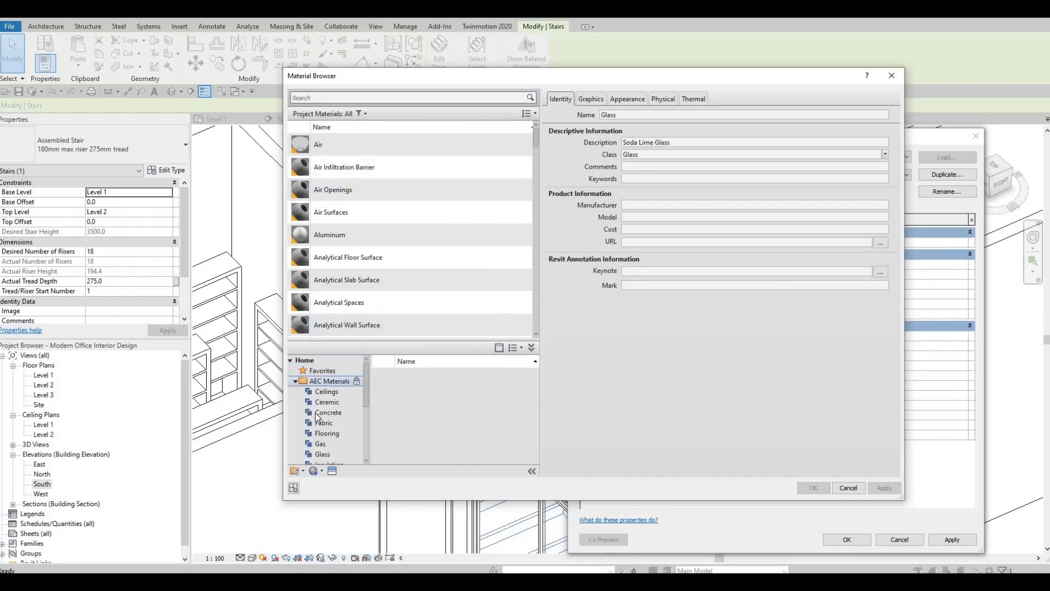
pyautogui.scroll(-3, 332, 415)
pyautogui.click(322, 391)
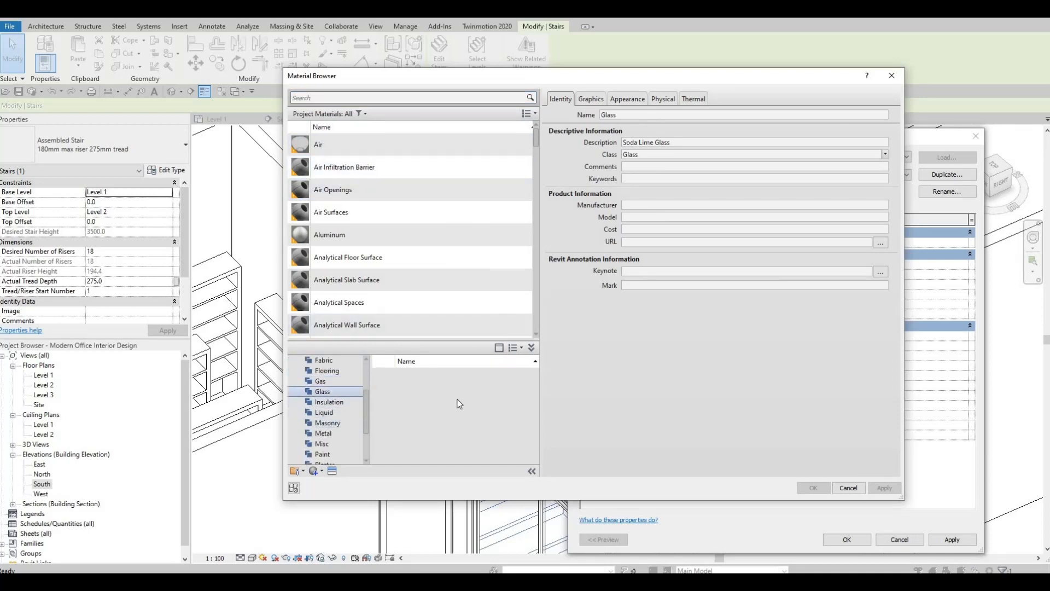
pyautogui.scroll(-3, 489, 411)
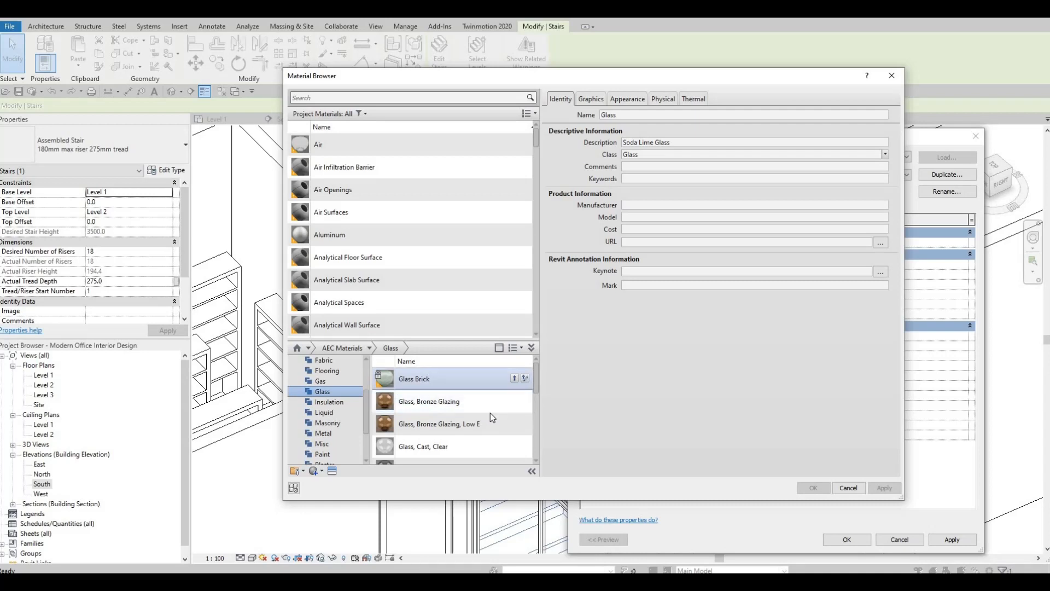
pyautogui.click(515, 379)
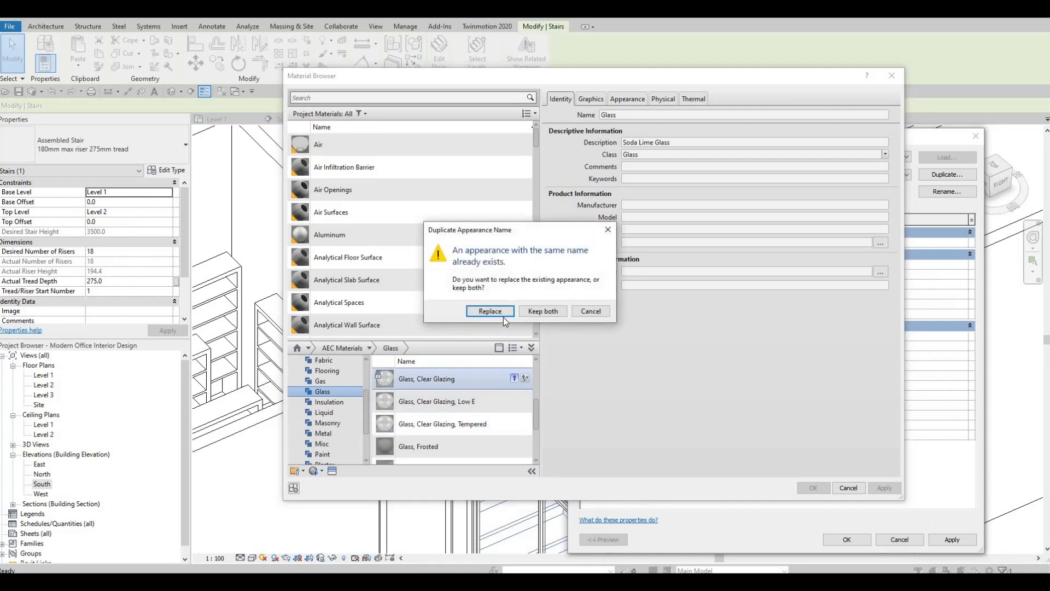
pyautogui.press('Escape')
pyautogui.press('Escape')
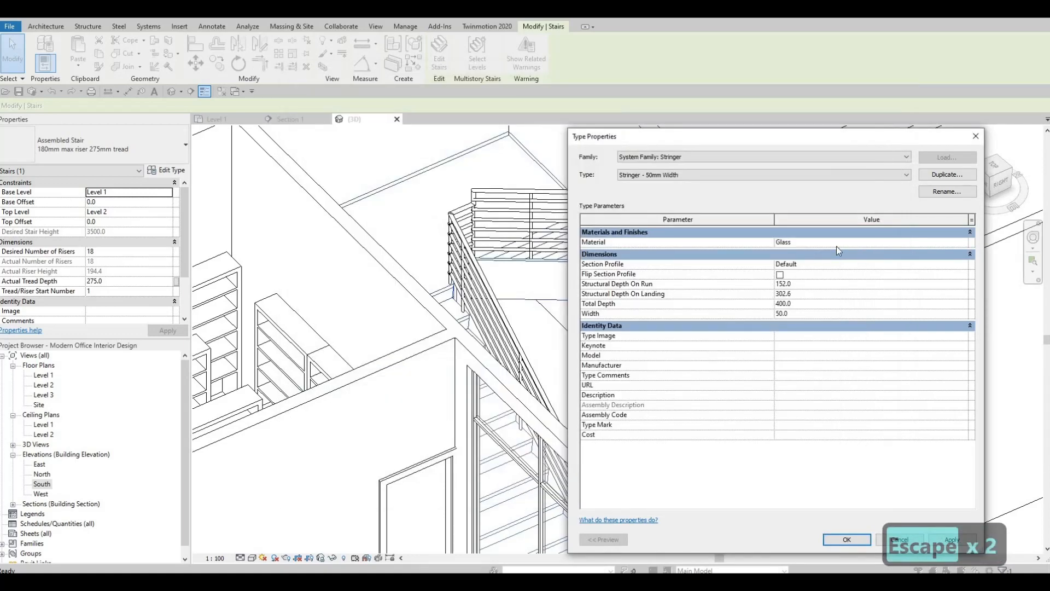
# Assign Glass, Cast, Gray from the AEC glass materials as the 50mm stringer's material
pyautogui.click(957, 243)
pyautogui.click(963, 241)
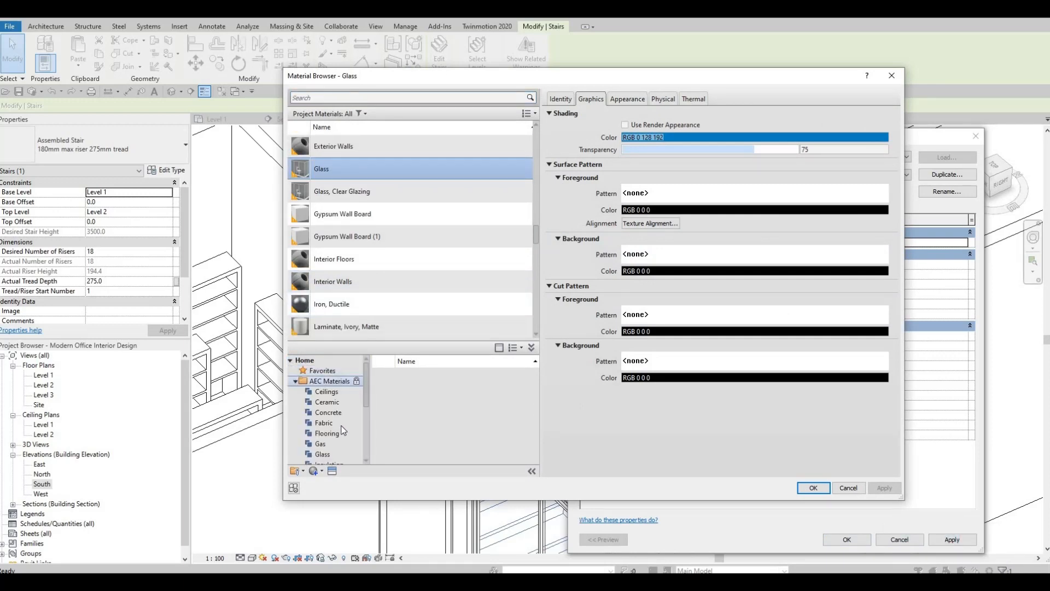
pyautogui.scroll(-1, 329, 425)
pyautogui.click(331, 422)
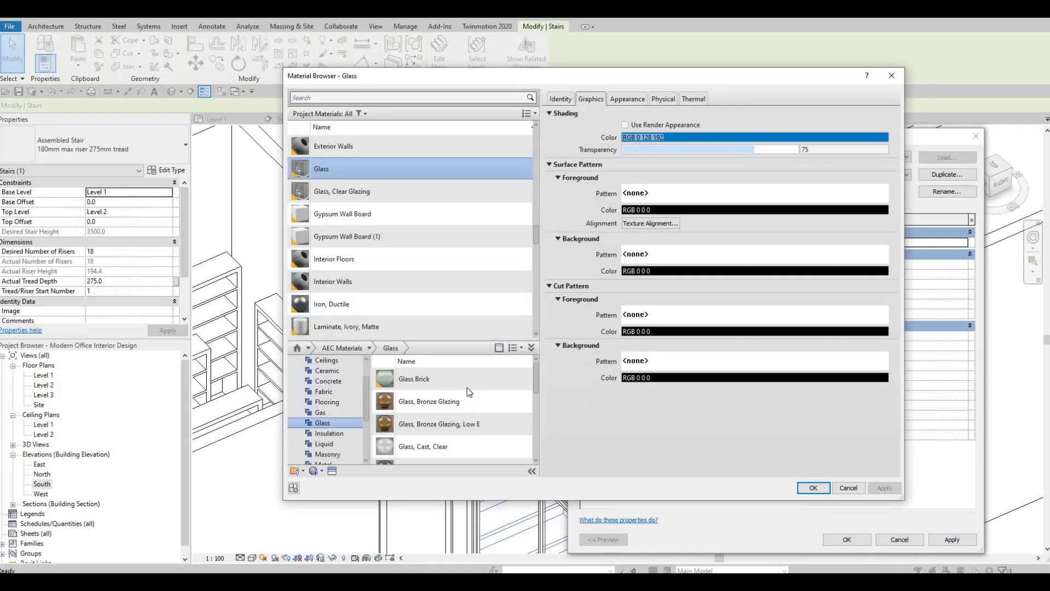
pyautogui.scroll(-2, 466, 399)
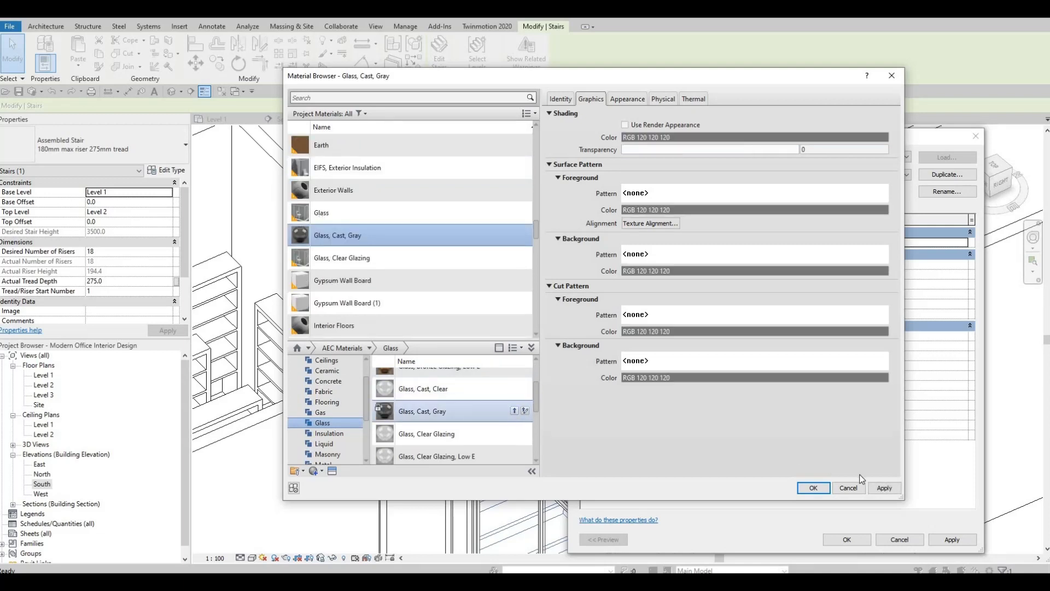
pyautogui.click(825, 490)
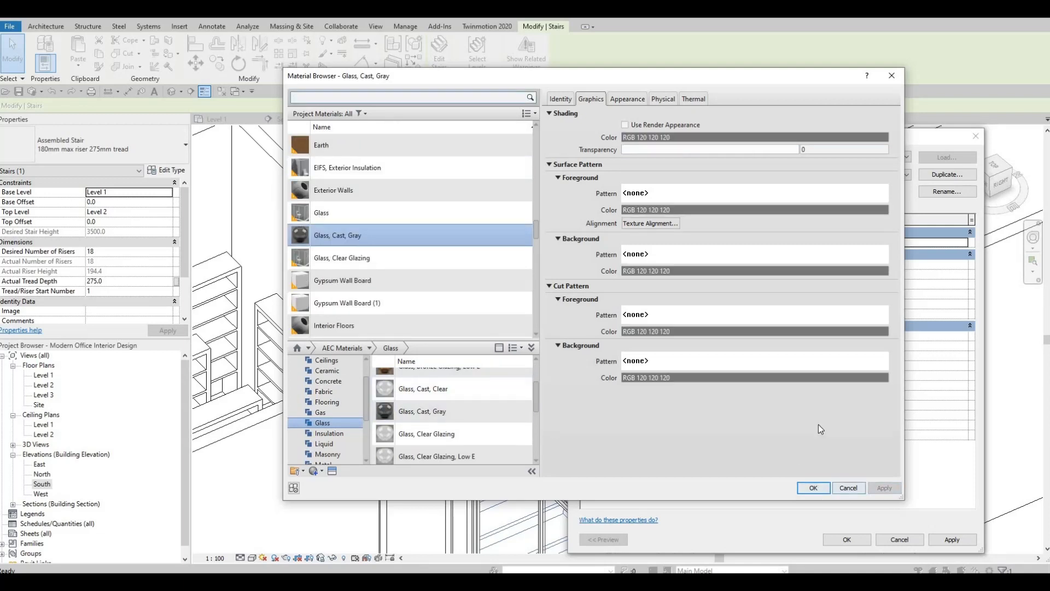
# Copy the Stringer - 50mm Width type's material name, set its Total Depth to 800, and accept the stringer settings
pyautogui.click(839, 243)
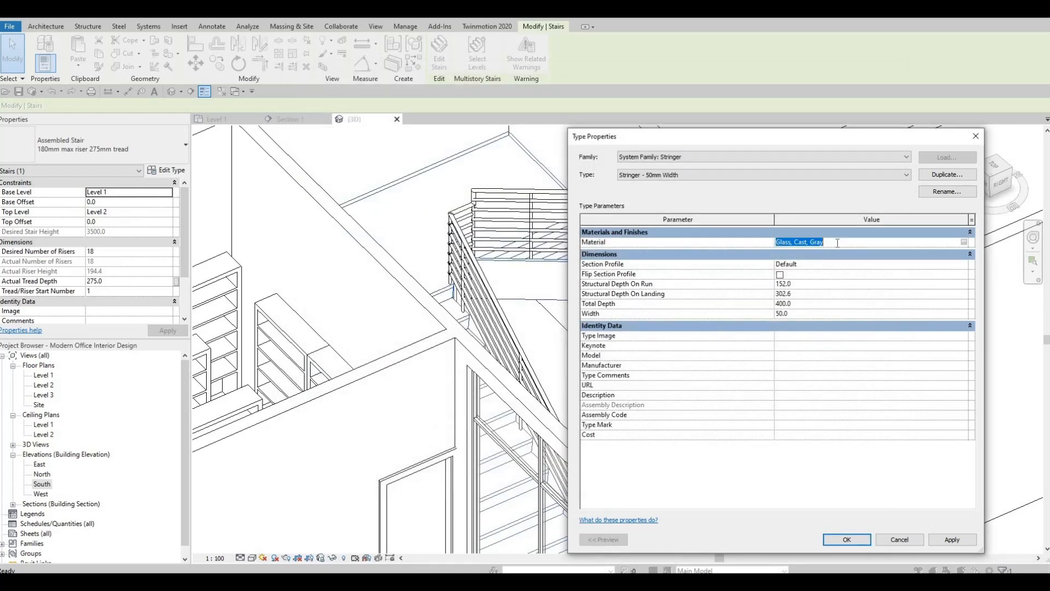
pyautogui.hotkey('ctrl', 'c')
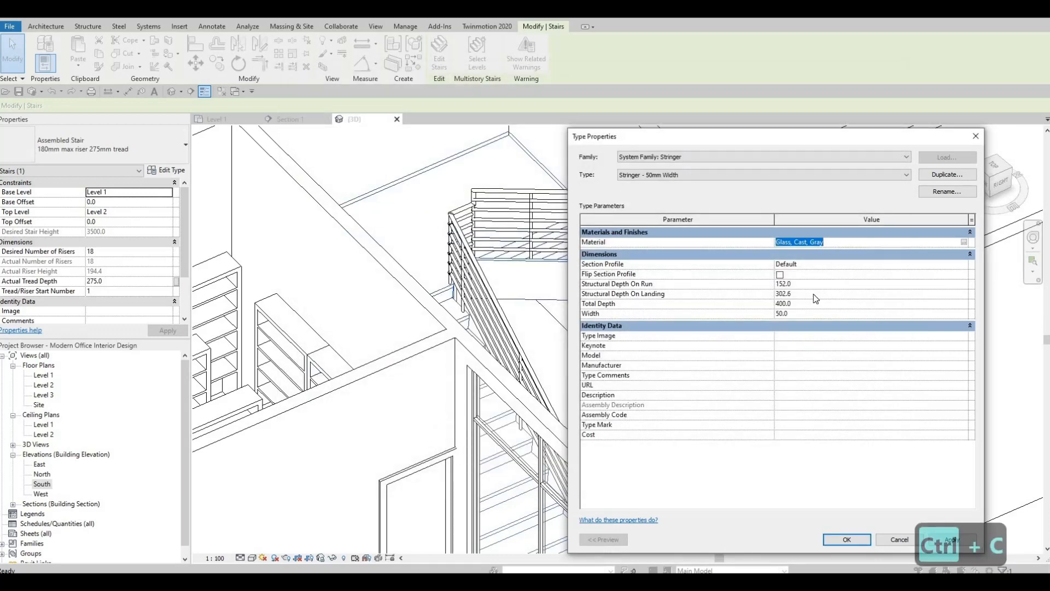
pyautogui.click(814, 294)
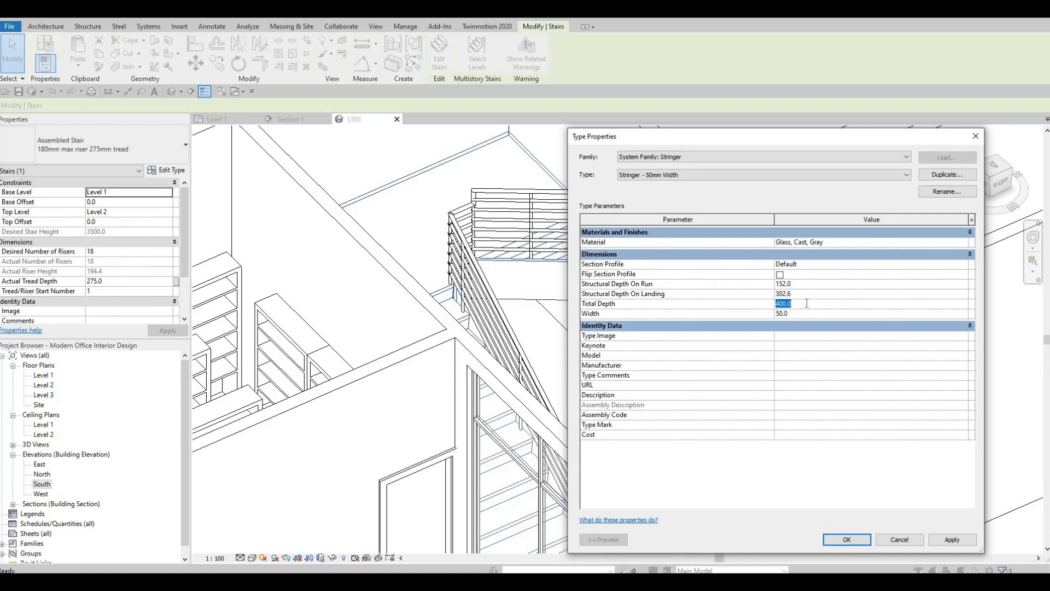
pyautogui.write('800')
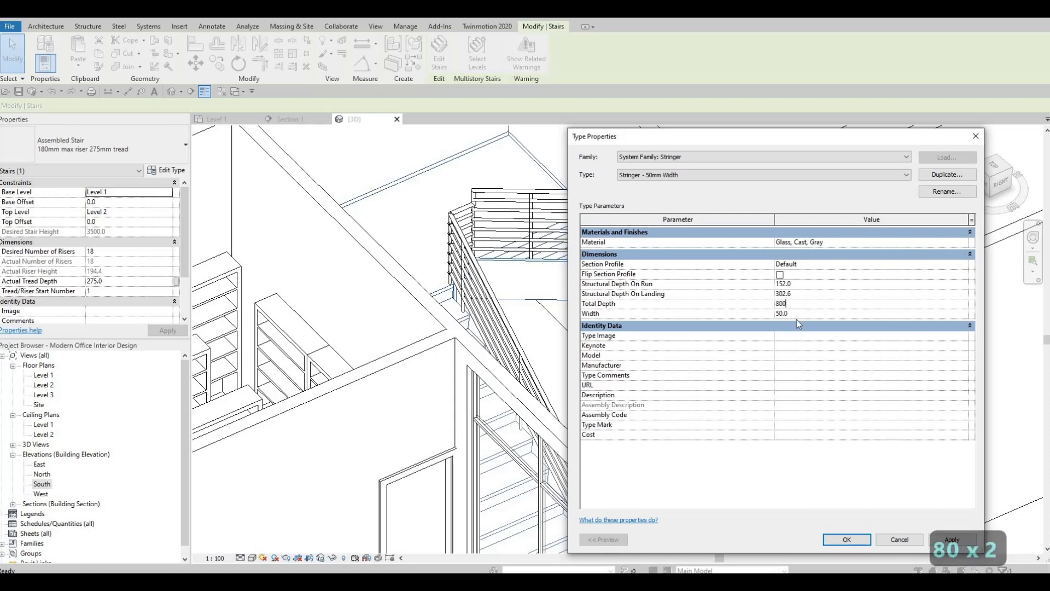
pyautogui.click(847, 539)
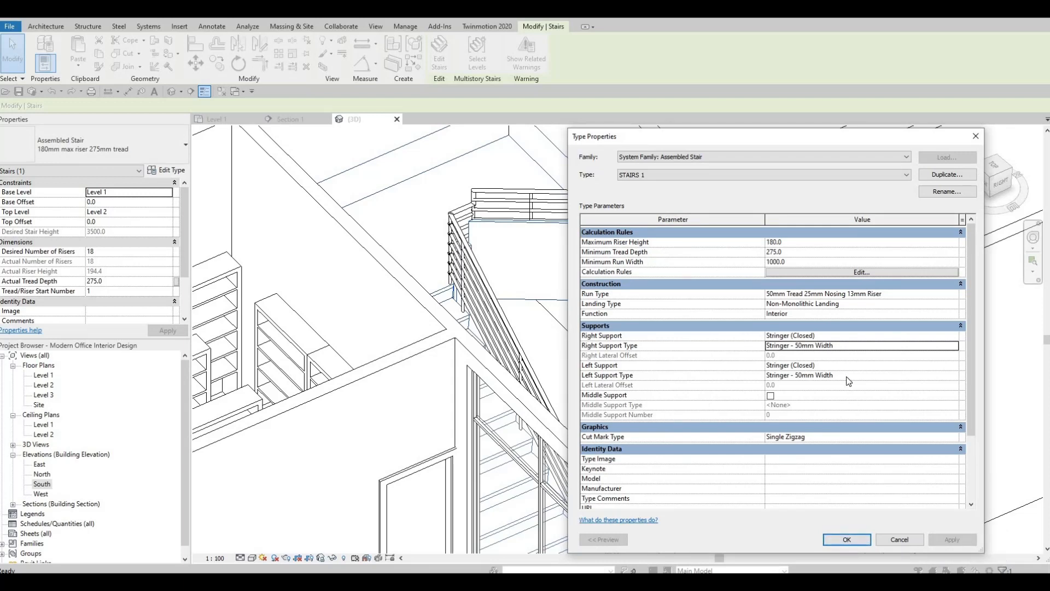
# Review the left support's stringer type properties and apply the STAIRS 1 type settings to the staircase
pyautogui.click(874, 374)
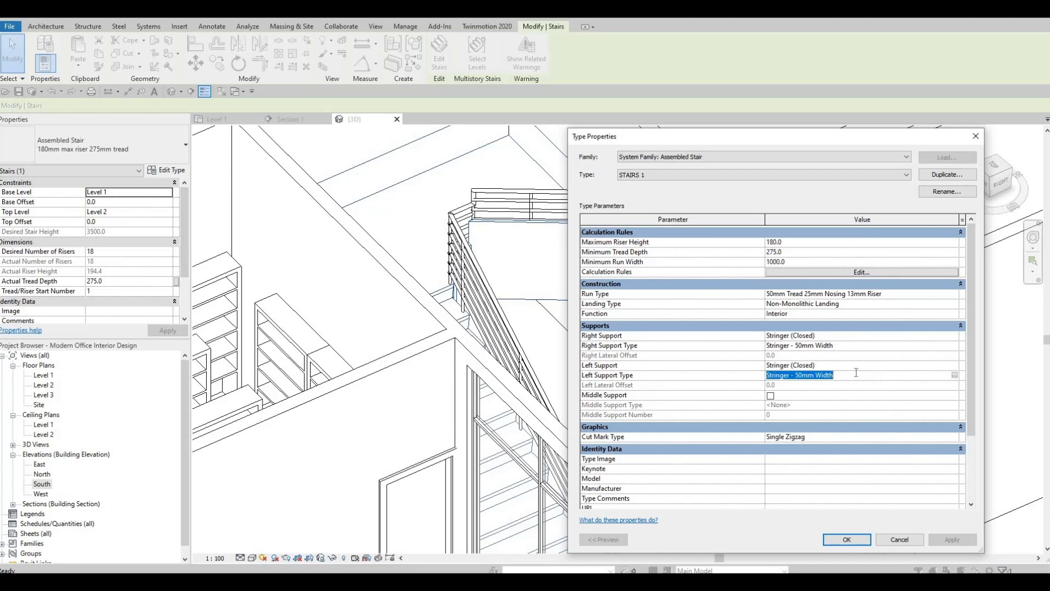
pyautogui.click(955, 374)
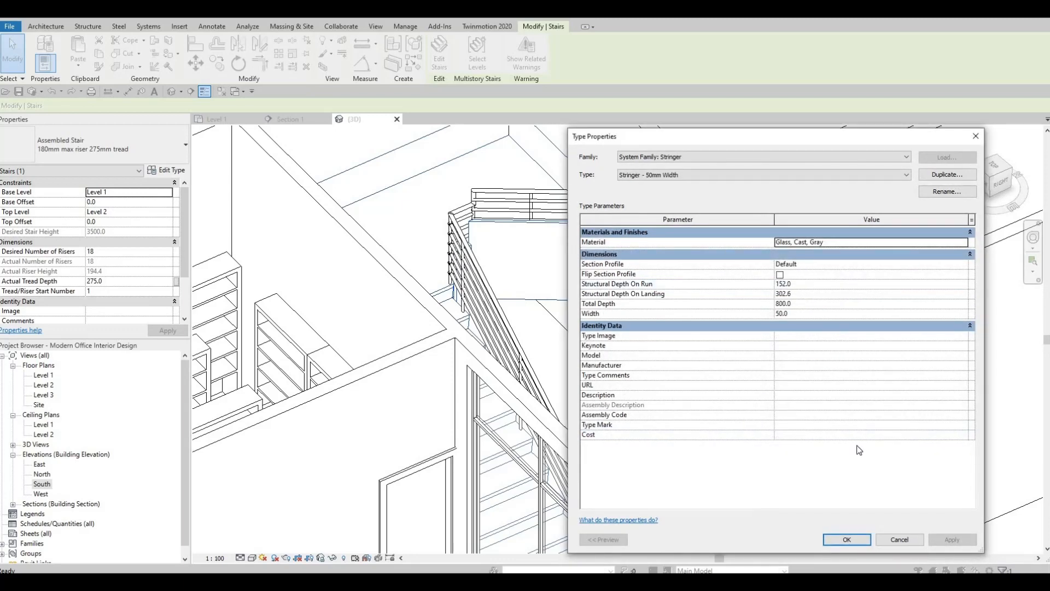
pyautogui.press('Return')
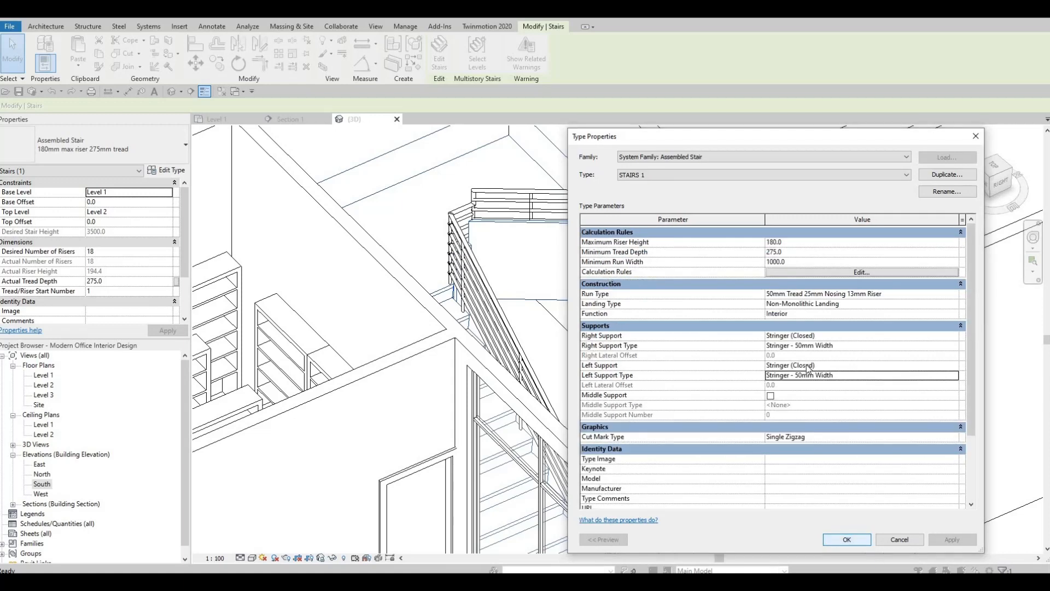
pyautogui.click(845, 539)
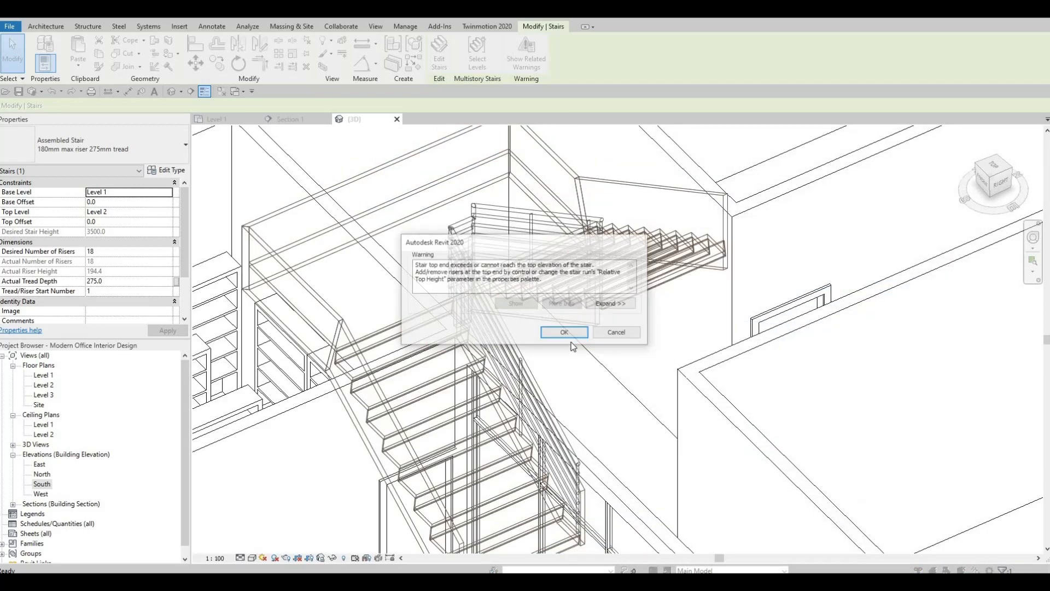
pyautogui.press('Escape')
pyautogui.press('Escape')
# Delete the 900mm Pipe railing along the inner side of the staircase
pyautogui.click(563, 221)
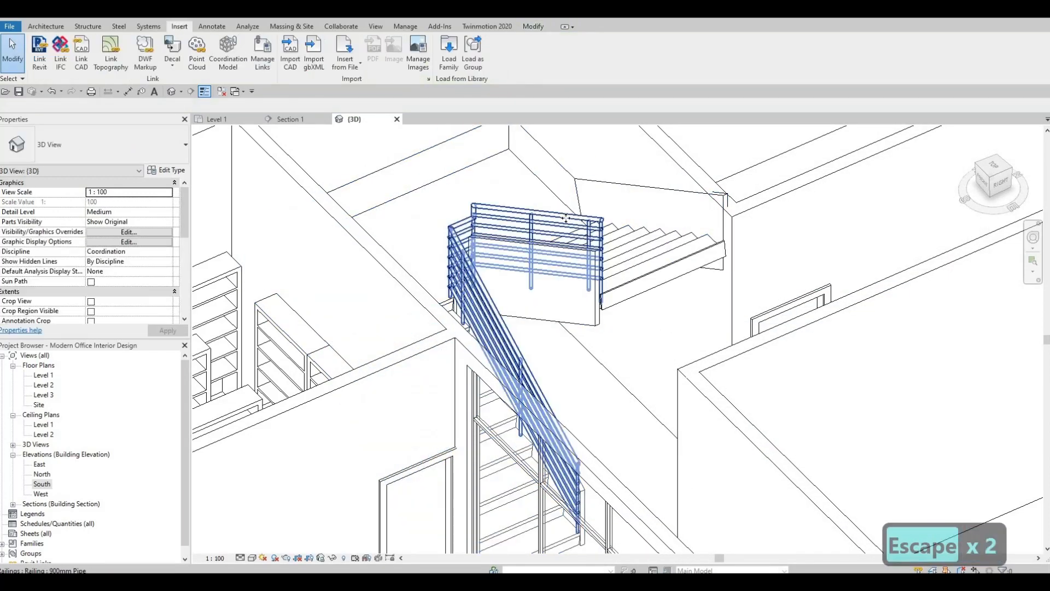
pyautogui.press('Delete')
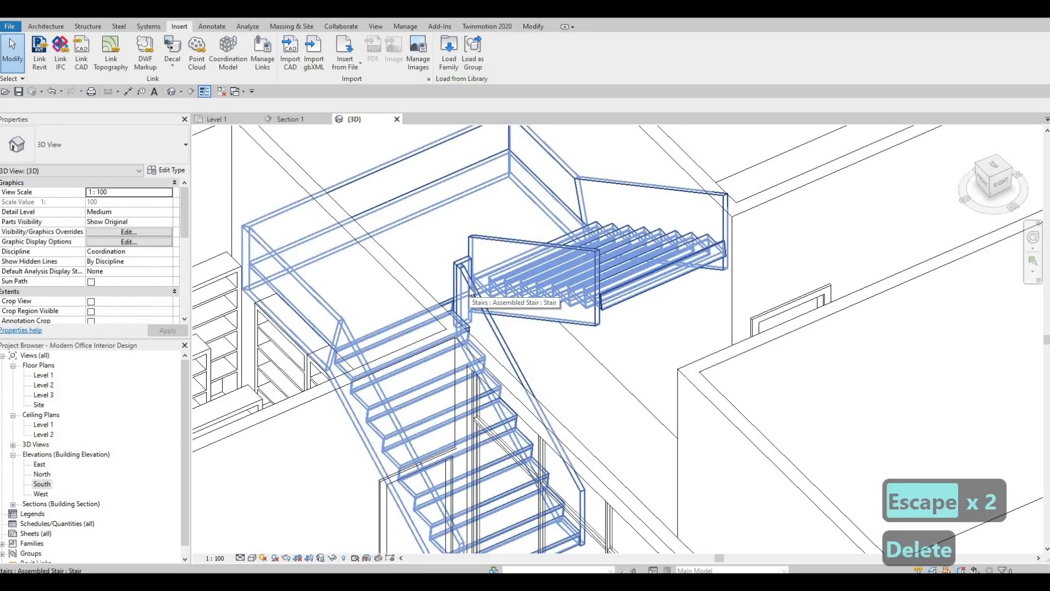
pyautogui.press('Escape')
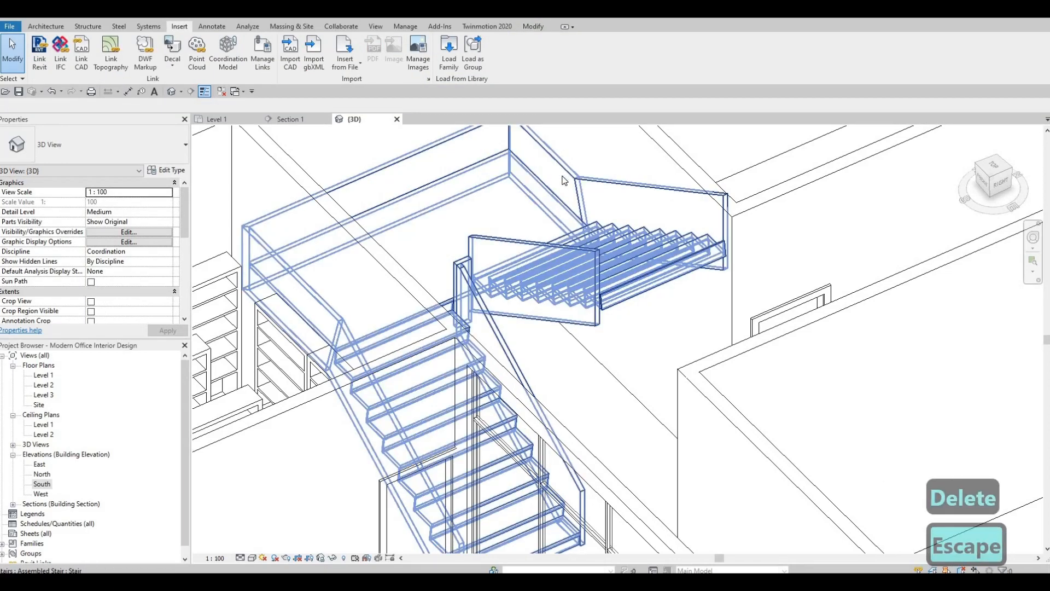
# Start editing the staircase and delete the outer stringers around the intermediate landing
pyautogui.click(568, 175)
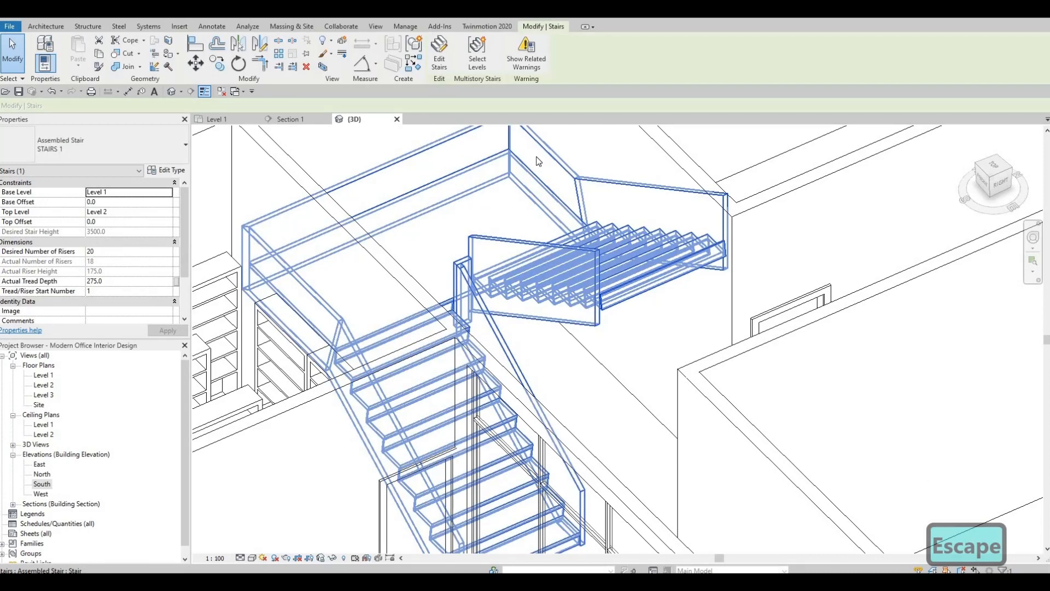
pyautogui.click(438, 60)
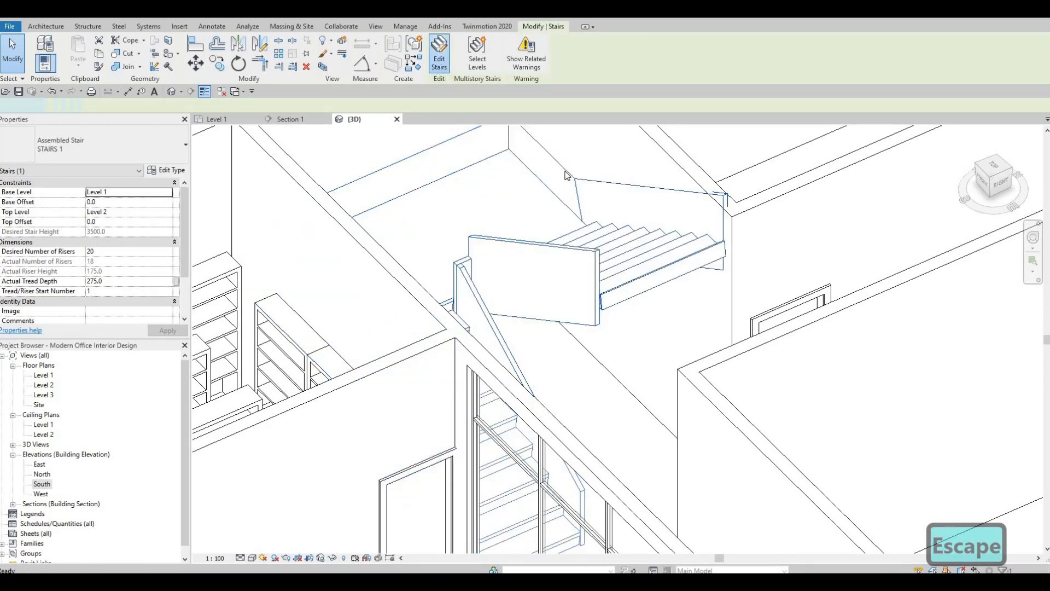
pyautogui.click(565, 175)
pyautogui.press('Delete')
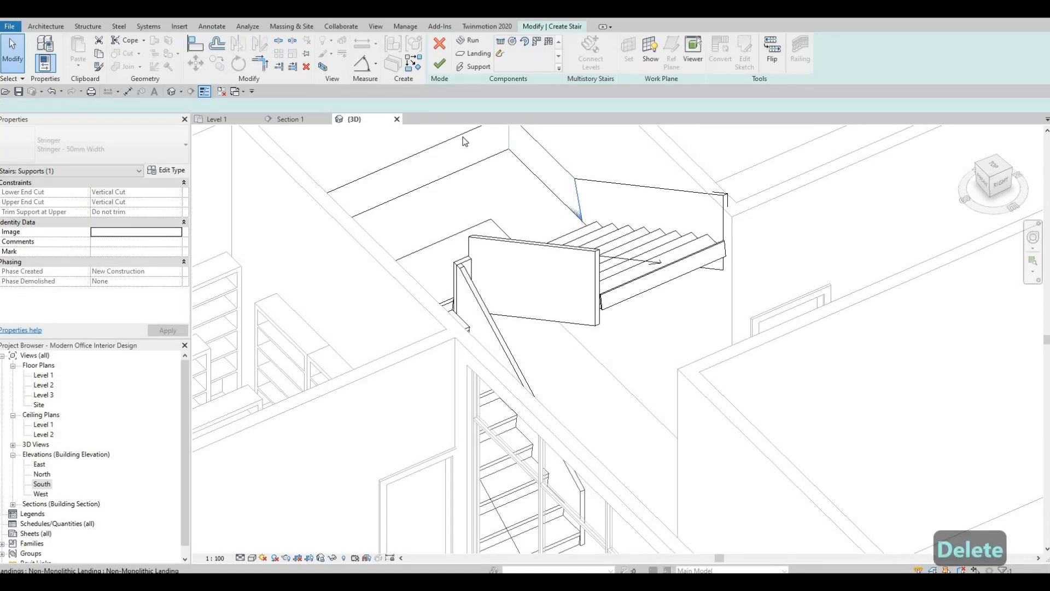
pyautogui.click(281, 280)
pyautogui.press('Delete')
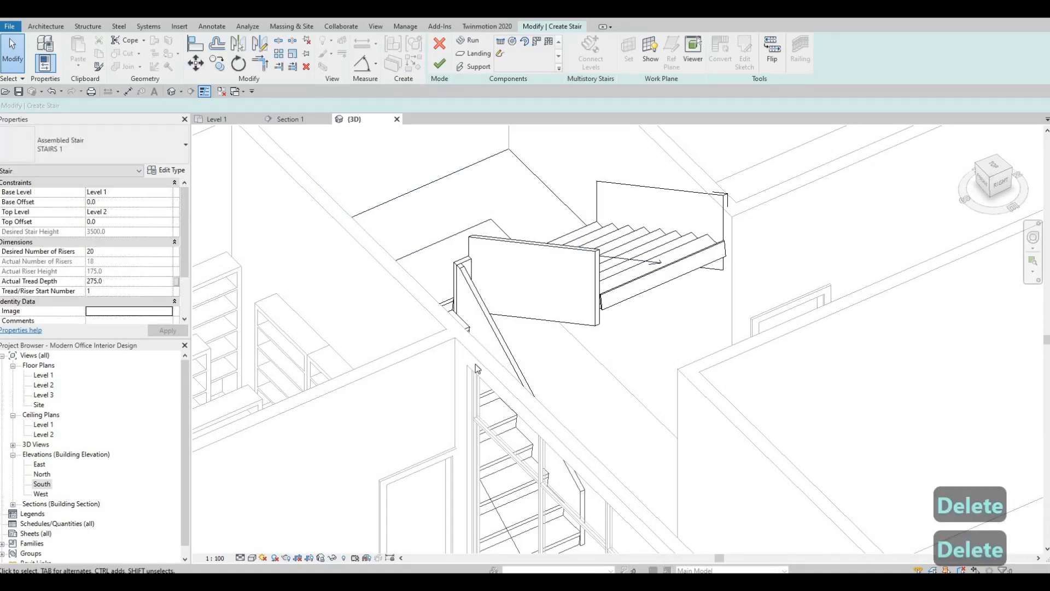
pyautogui.keyDown('shift'); pyautogui.moveTo(630, 276); pyautogui.dragTo(358, 435, button='middle'); pyautogui.keyUp('shift')
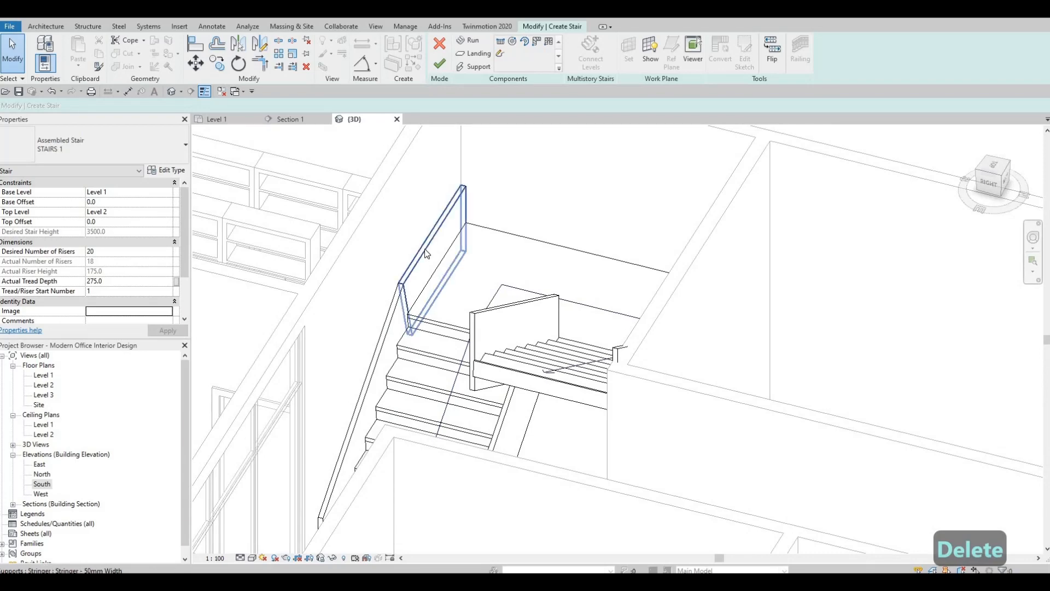
pyautogui.click(426, 253)
pyautogui.press('Delete')
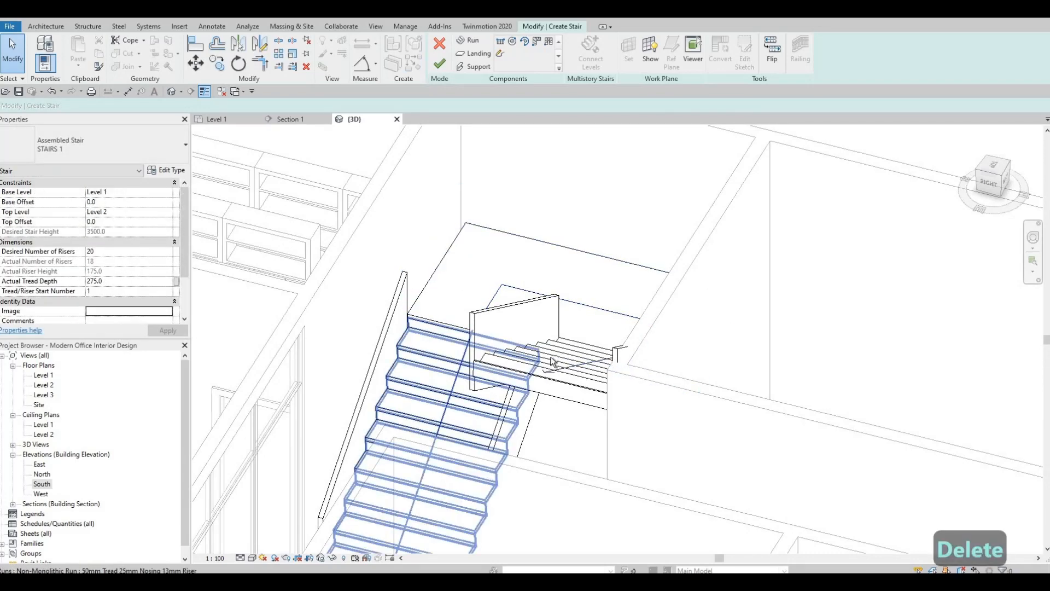
# Delete the wall-side stringer of the staircase's upper run
pyautogui.keyDown('shift'); pyautogui.moveTo(624, 289); pyautogui.dragTo(722, 290, button='middle'); pyautogui.keyUp('shift')
pyautogui.moveTo(547, 383); pyautogui.dragTo(700, 206, button='middle')
pyautogui.moveTo(613, 288); pyautogui.dragTo(703, 196, button='middle')
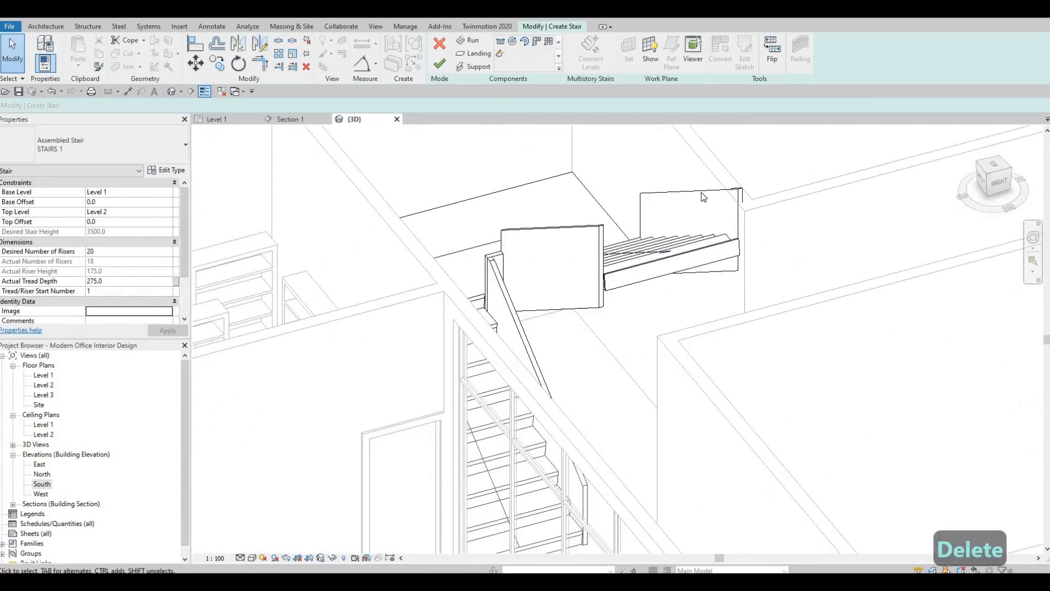
pyautogui.click(700, 196)
pyautogui.press('Delete')
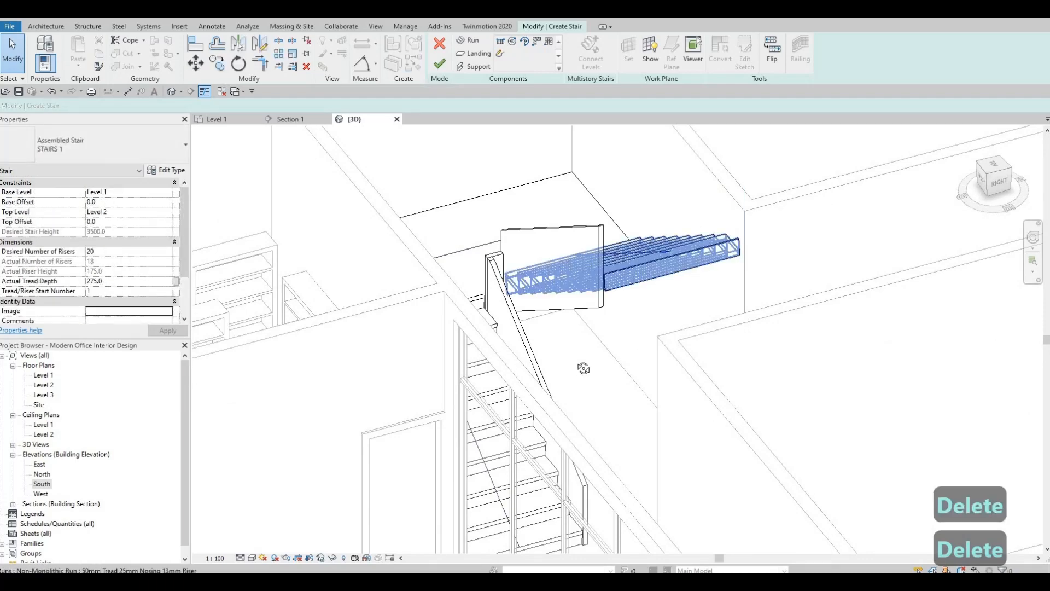
# Delete the outer stringer of the staircase's lower run and finish the stair edit
pyautogui.keyDown('shift'); pyautogui.moveTo(584, 369); pyautogui.dragTo(563, 201, button='middle'); pyautogui.keyUp('shift')
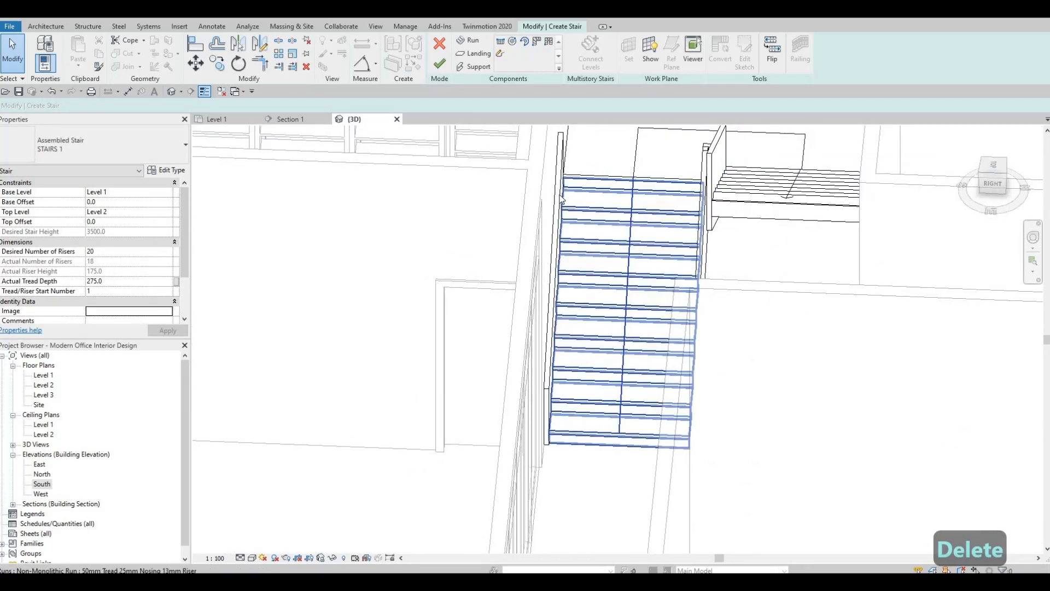
pyautogui.click(561, 202)
pyautogui.press('Delete')
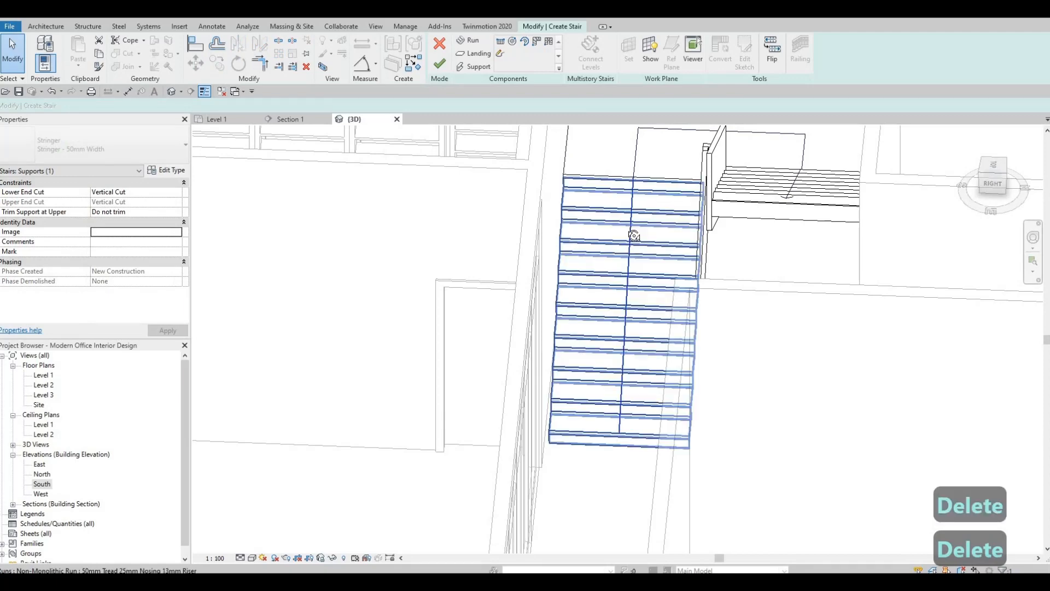
pyautogui.keyDown('shift'); pyautogui.moveTo(633, 235); pyautogui.dragTo(440, 70, button='middle'); pyautogui.keyUp('shift')
pyautogui.click(440, 65)
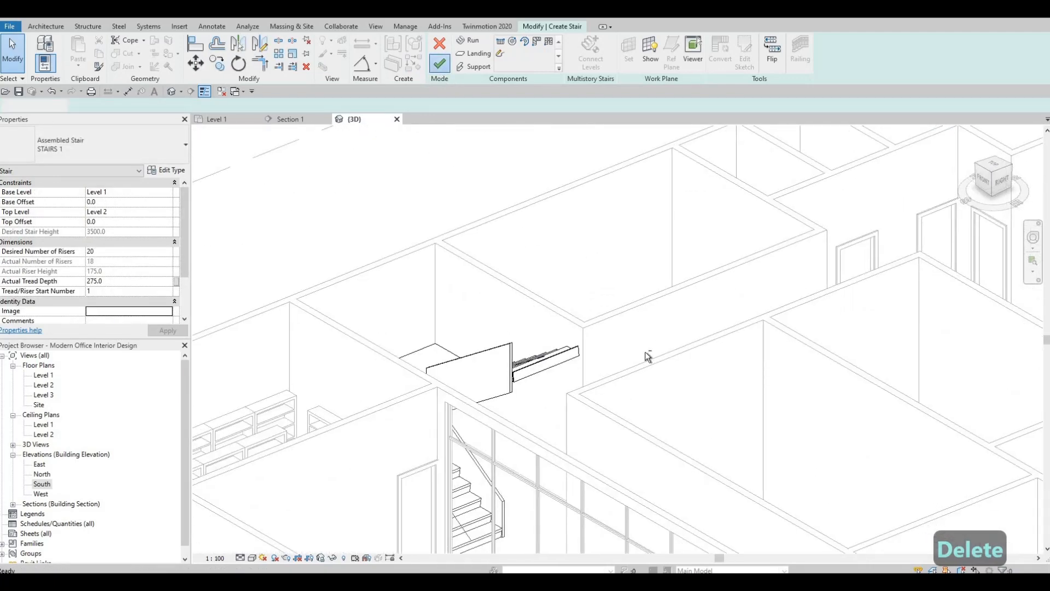
# Enable Middle Support in the STAIRS 1 type properties of the staircase
pyautogui.keyDown('shift'); pyautogui.moveTo(647, 356); pyautogui.dragTo(565, 227, button='middle'); pyautogui.keyUp('shift')
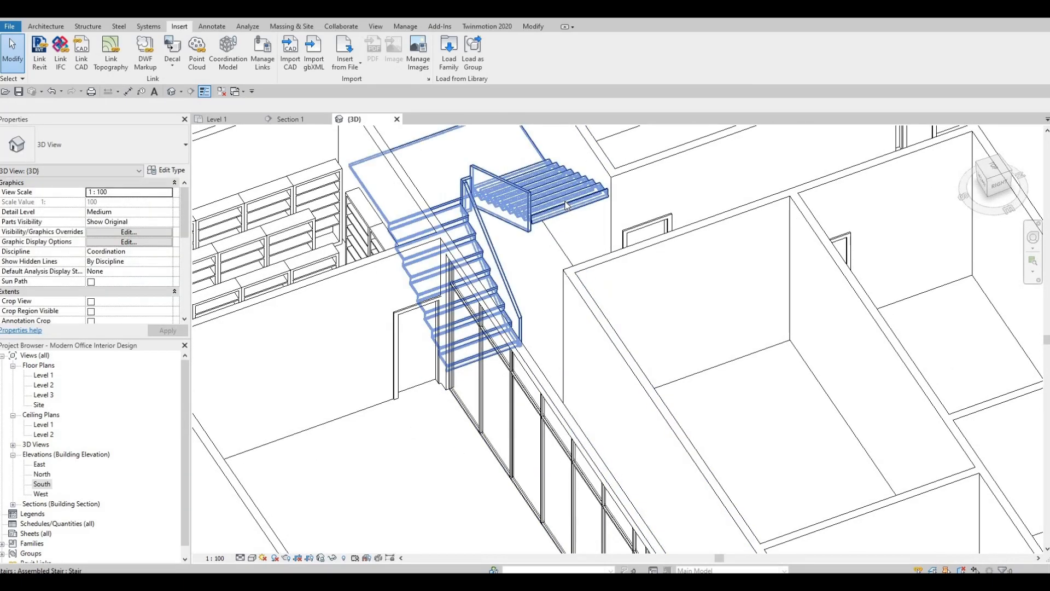
pyautogui.click(567, 208)
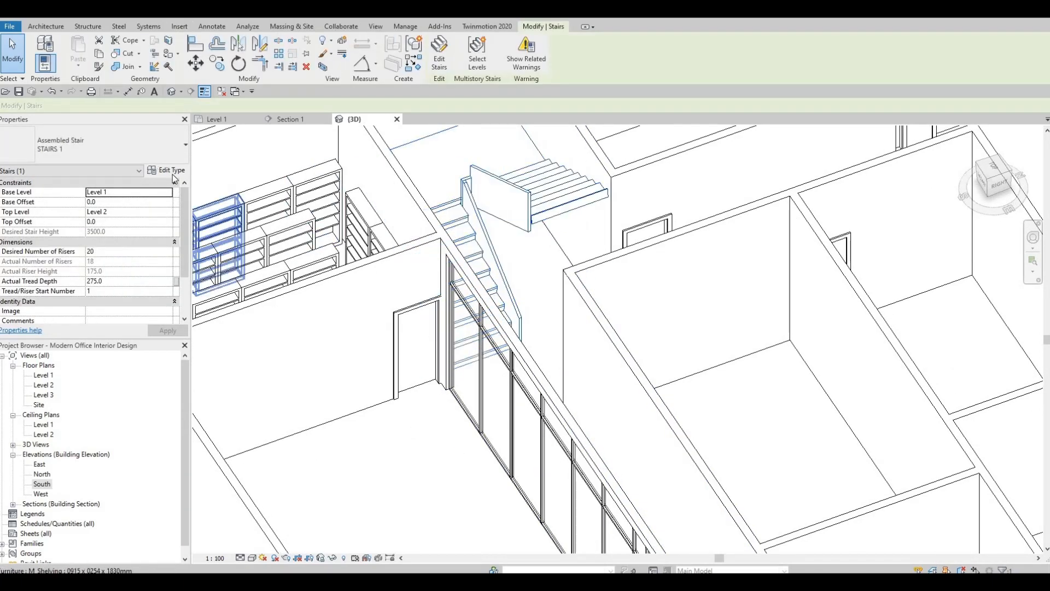
pyautogui.click(170, 171)
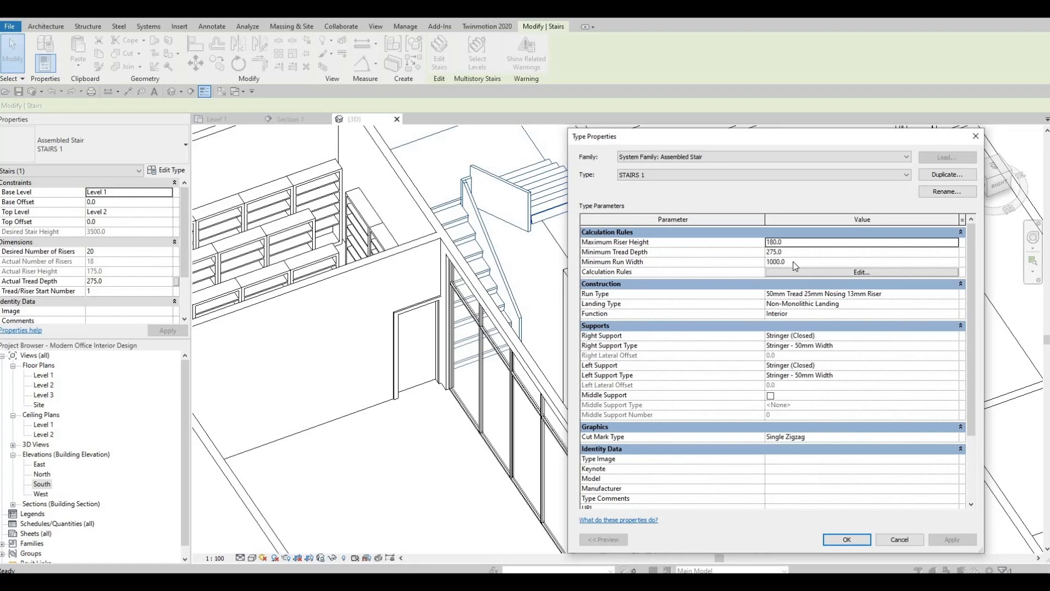
pyautogui.scroll(-2, 820, 302)
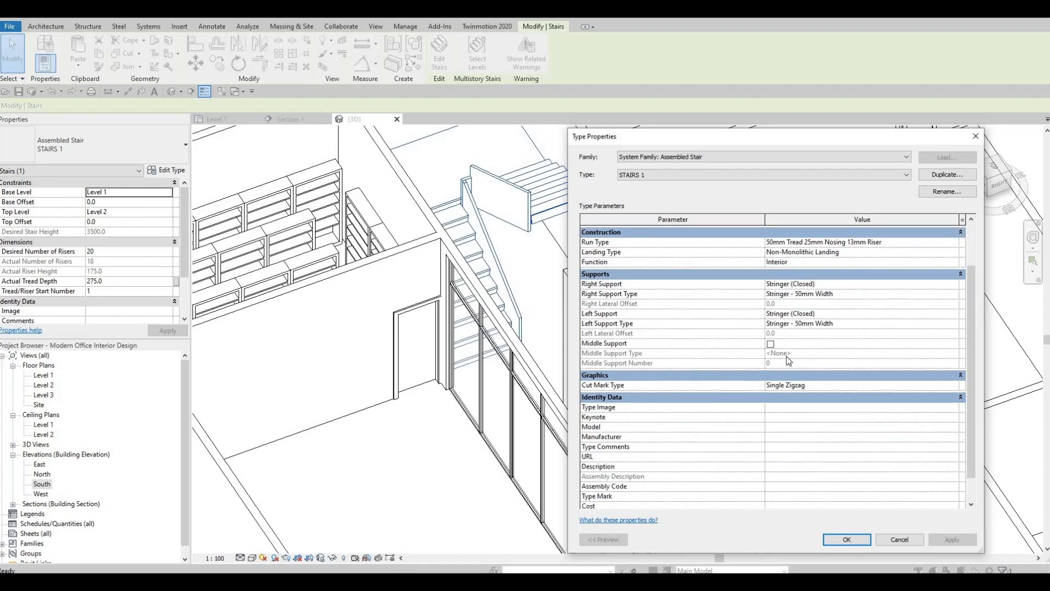
pyautogui.click(866, 343)
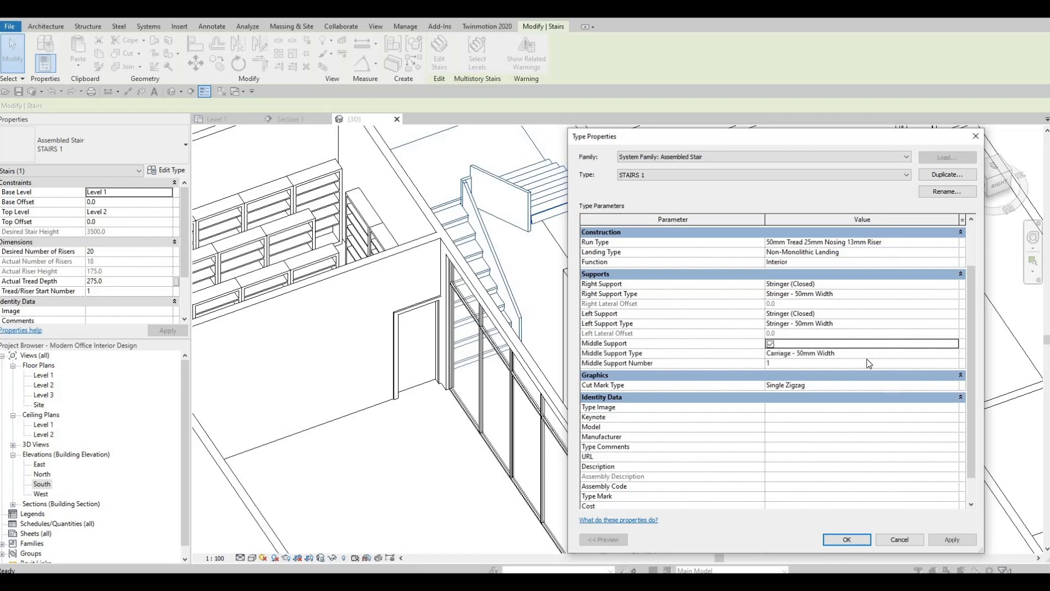
# Assign the Aluminum 5005 metal from the AEC Materials library to the Carriage - 50mm Width middle support type and accept the stair type changes
pyautogui.click(935, 353)
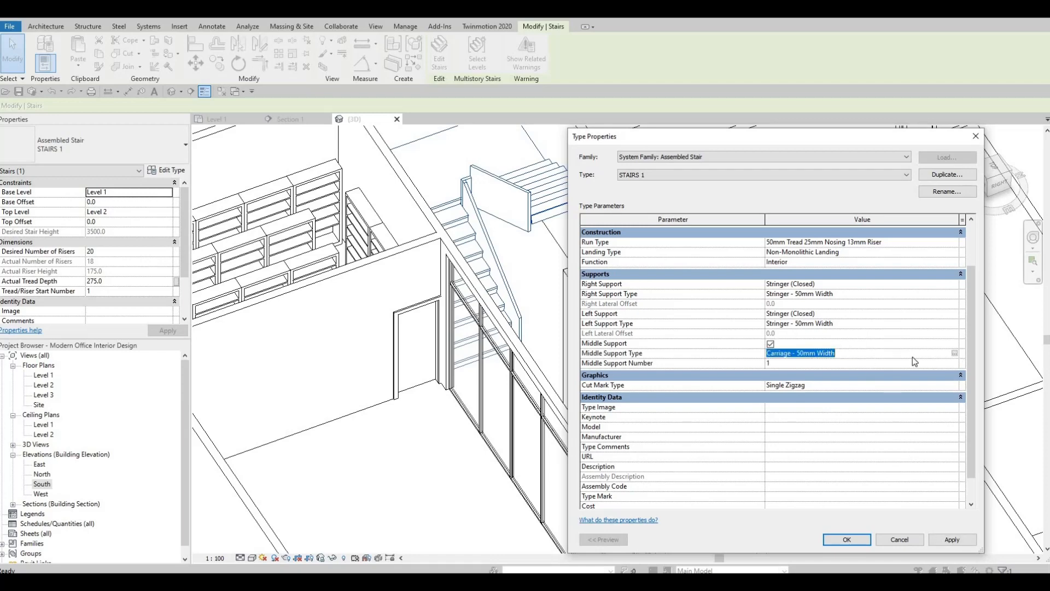
pyautogui.click(954, 354)
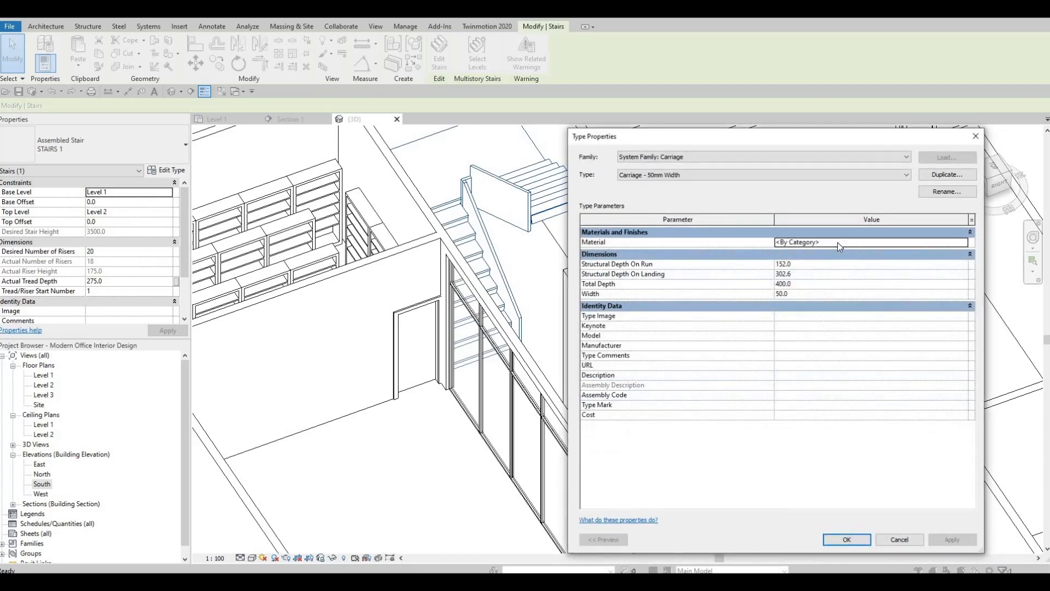
pyautogui.click(966, 242)
pyautogui.click(964, 242)
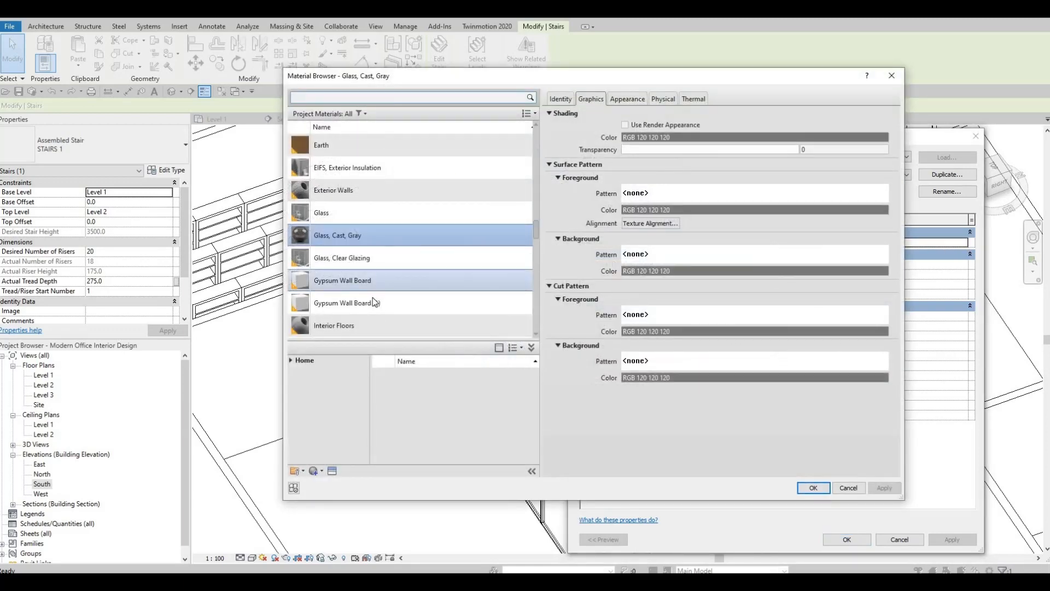
pyautogui.scroll(-4, 291, 353)
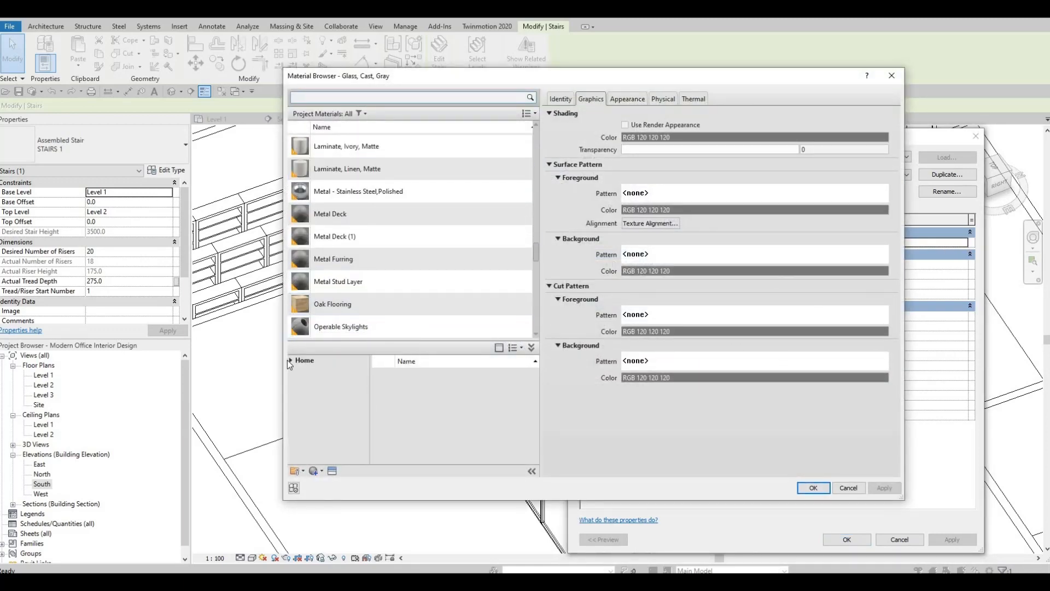
pyautogui.click(290, 359)
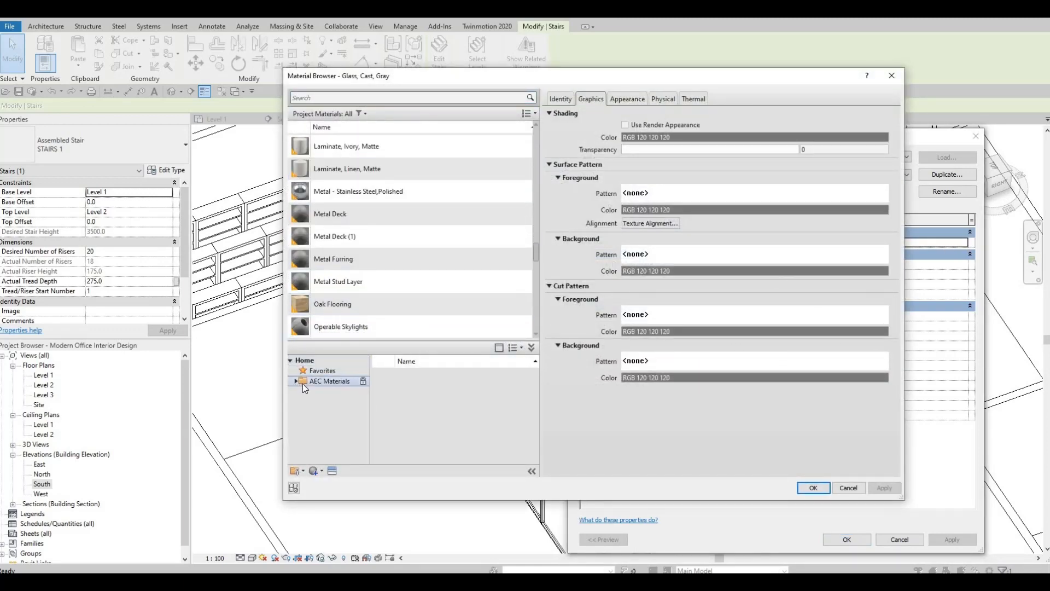
pyautogui.click(303, 383)
pyautogui.scroll(-4, 331, 426)
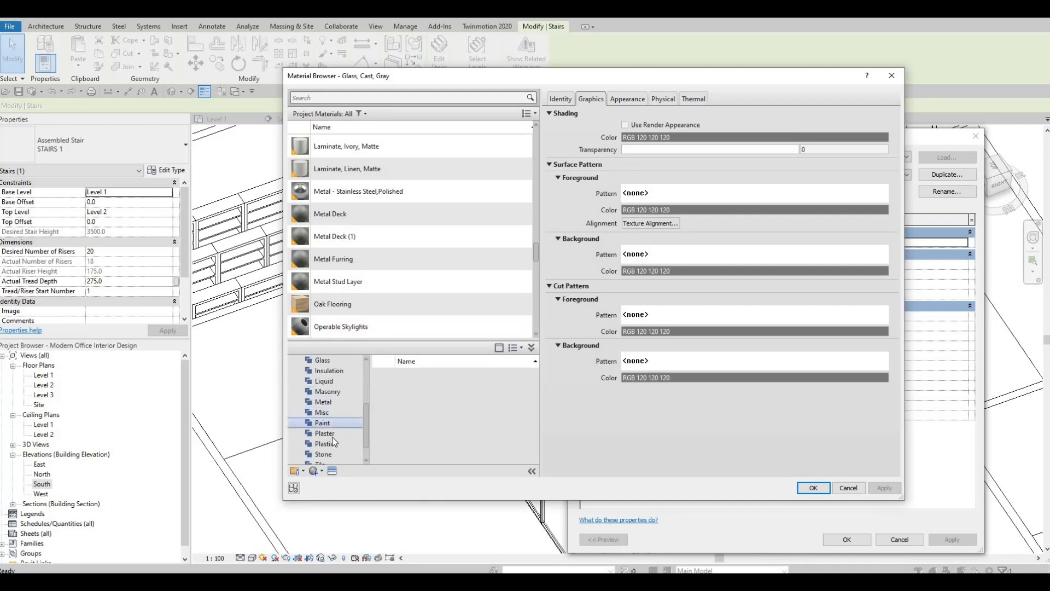
pyautogui.click(323, 401)
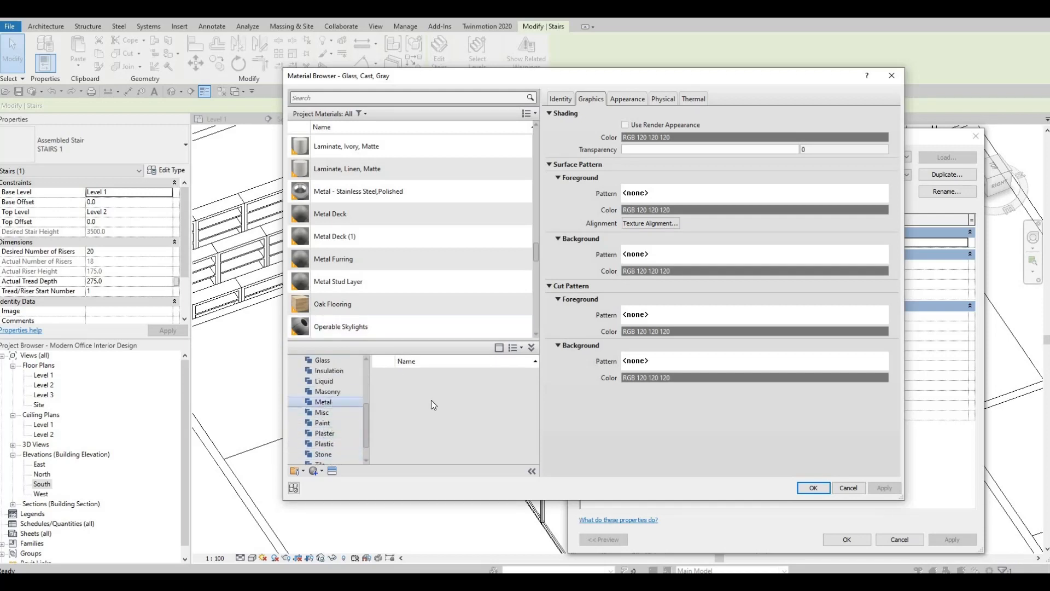
pyautogui.scroll(-4, 452, 408)
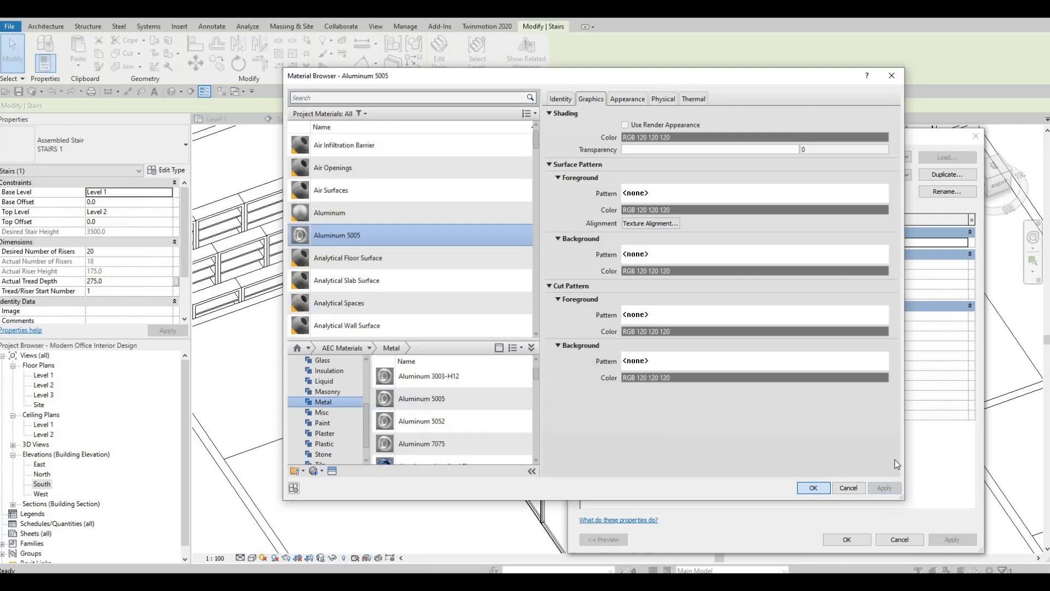
pyautogui.press('Return')
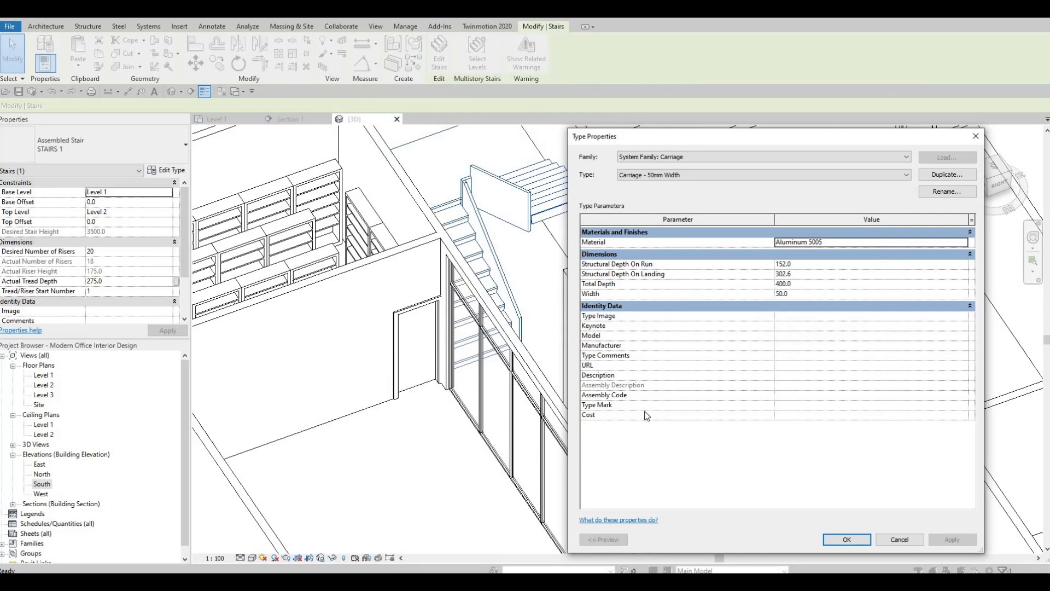
pyautogui.click(847, 540)
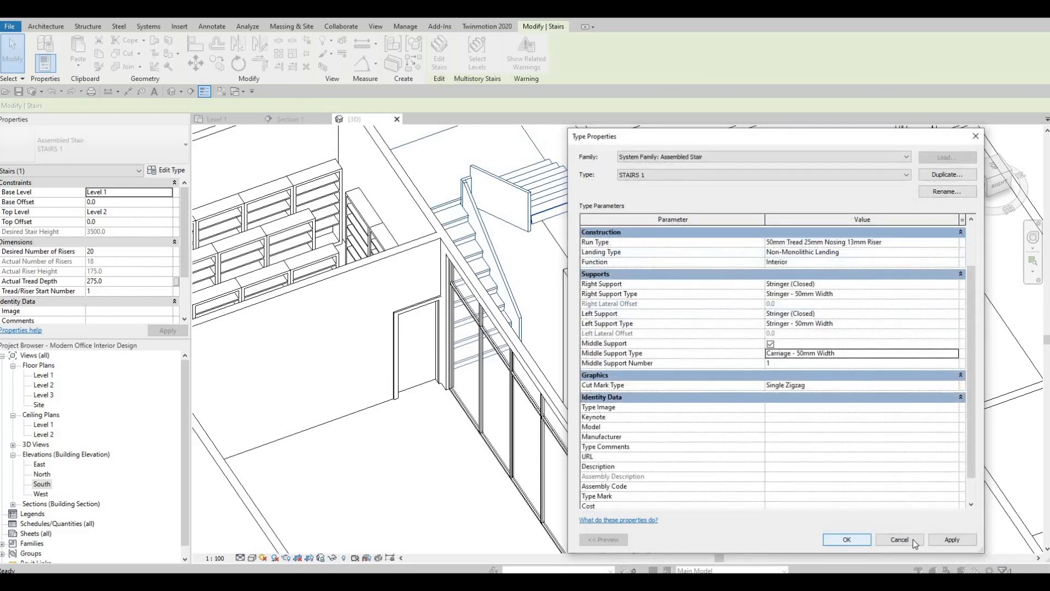
pyautogui.click(847, 539)
# Turn off Riser and Slanted in the staircase's 50mm Tread 25mm Nosing 13mm Riser run type and accept the changes
pyautogui.keyDown('shift'); pyautogui.moveTo(586, 269); pyautogui.dragTo(574, 226, button='middle'); pyautogui.keyUp('shift')
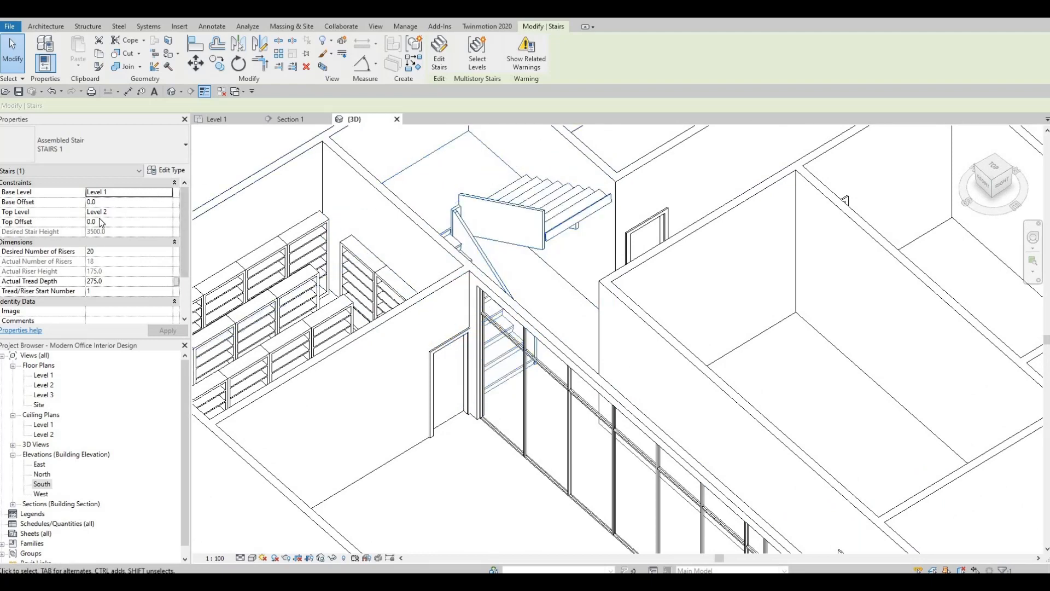
pyautogui.scroll(-2, 99, 221)
pyautogui.click(169, 171)
pyautogui.click(170, 172)
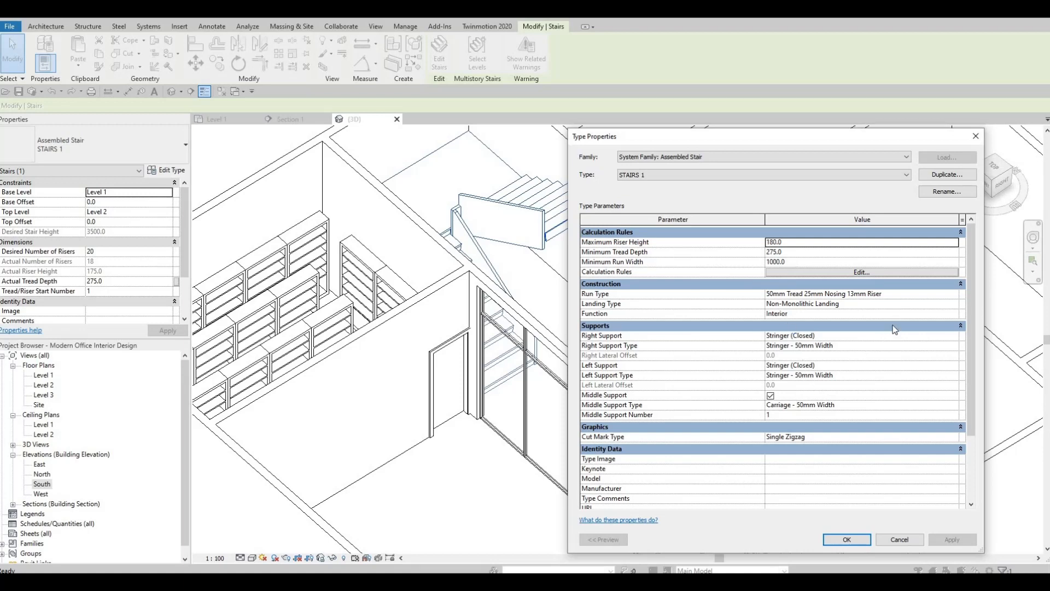
pyautogui.press('F1')
pyautogui.click(934, 295)
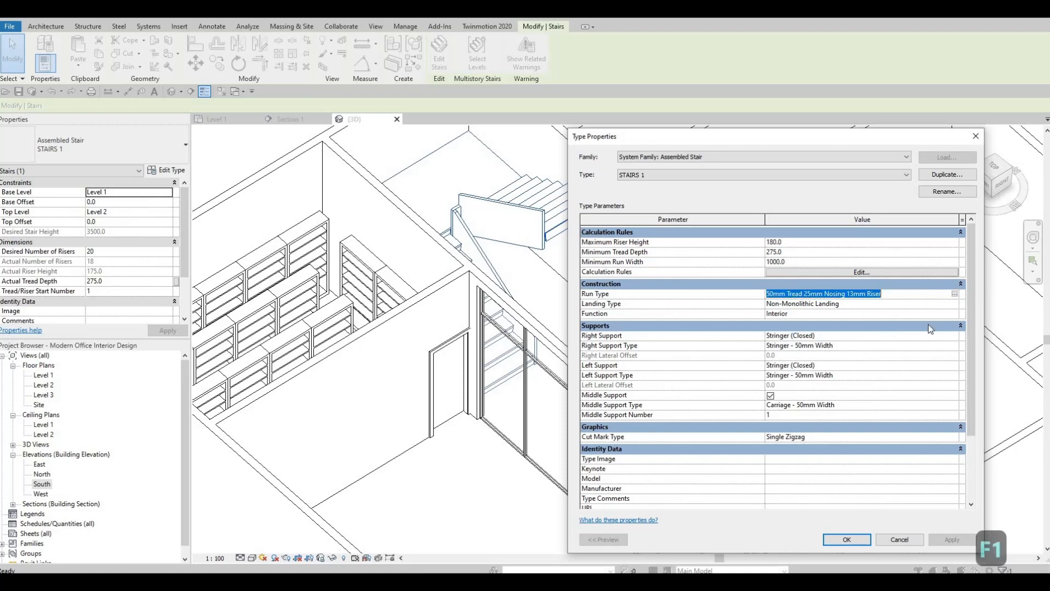
pyautogui.click(954, 294)
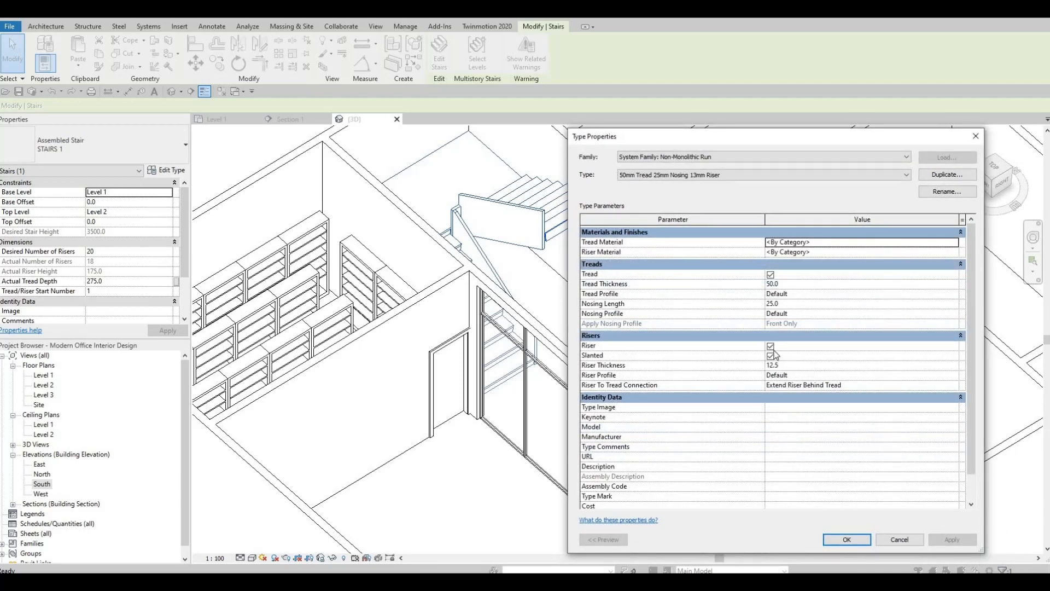
pyautogui.click(771, 345)
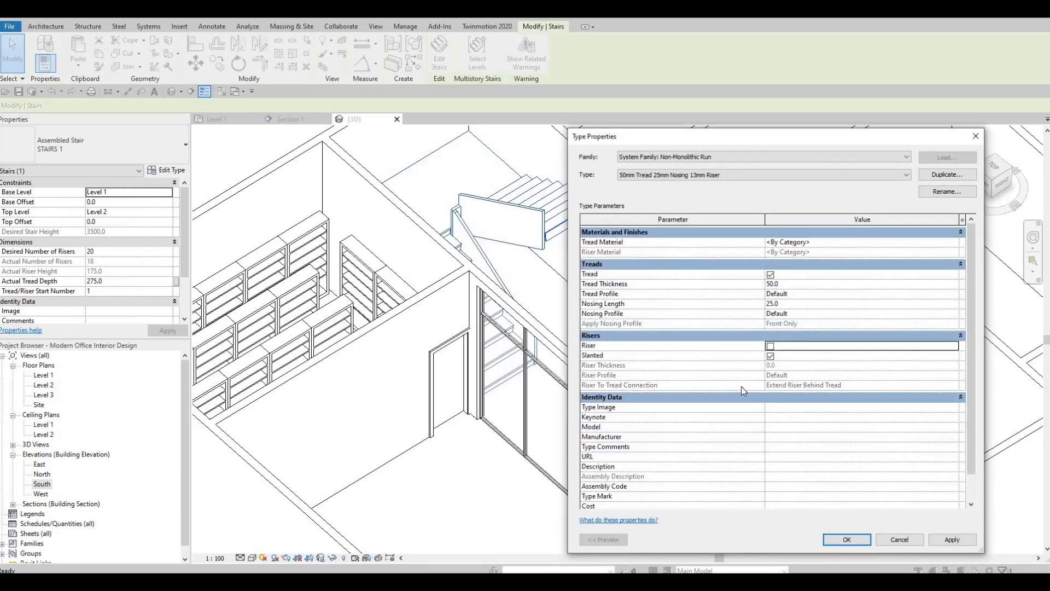
pyautogui.click(772, 358)
pyautogui.click(945, 539)
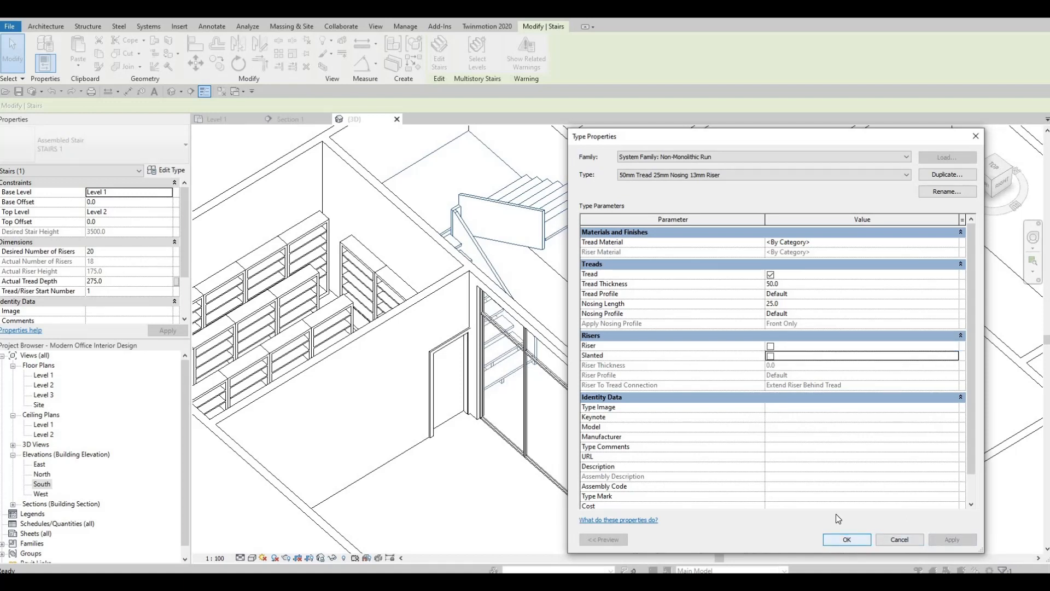
pyautogui.click(845, 539)
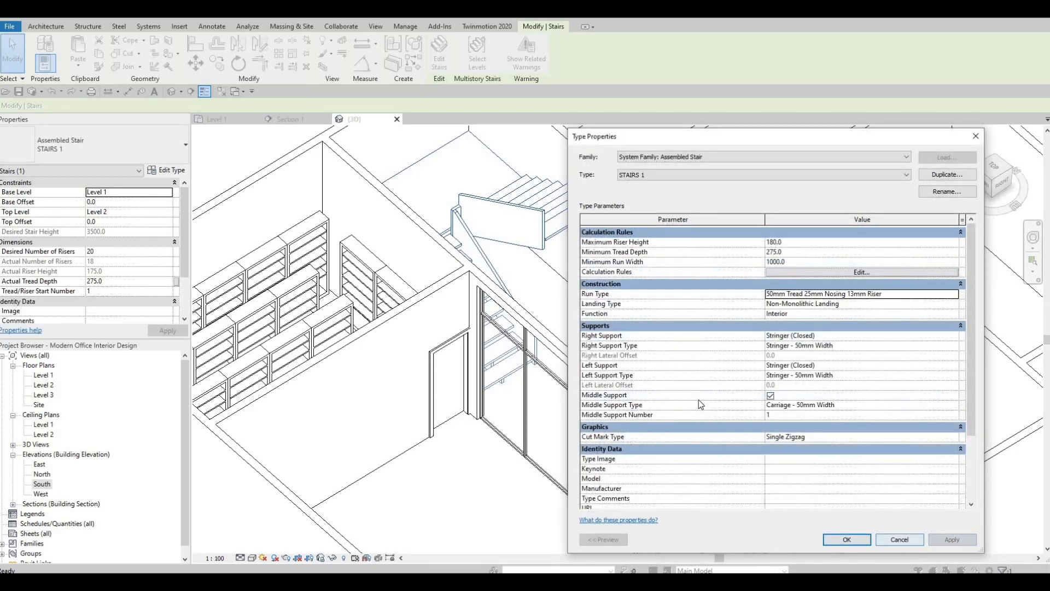
pyautogui.press('Return')
pyautogui.keyDown('shift'); pyautogui.moveTo(628, 234); pyautogui.dragTo(547, 180, button='middle'); pyautogui.keyUp('shift')
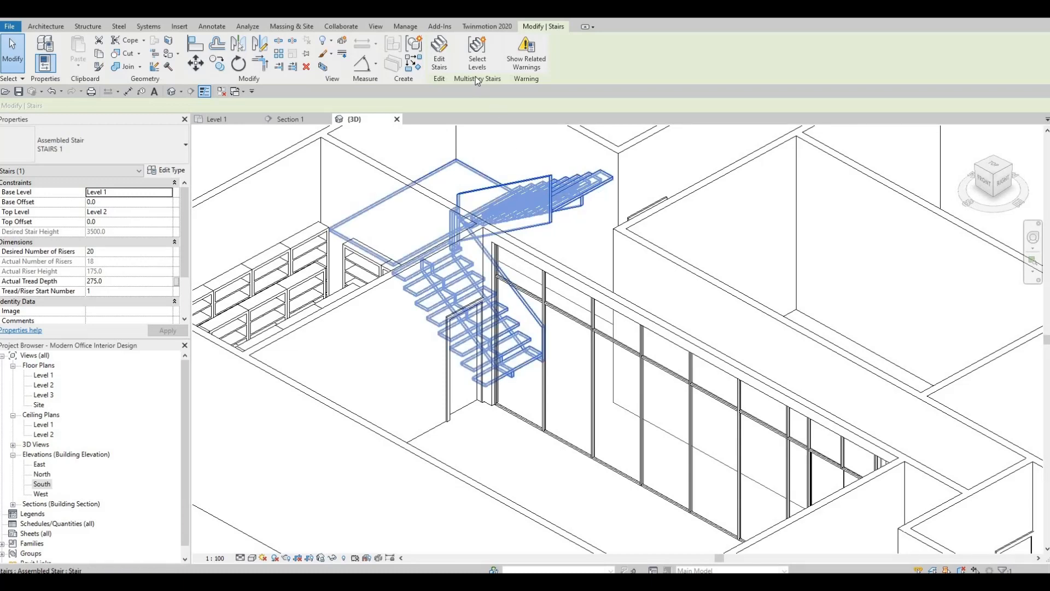
pyautogui.press('Escape')
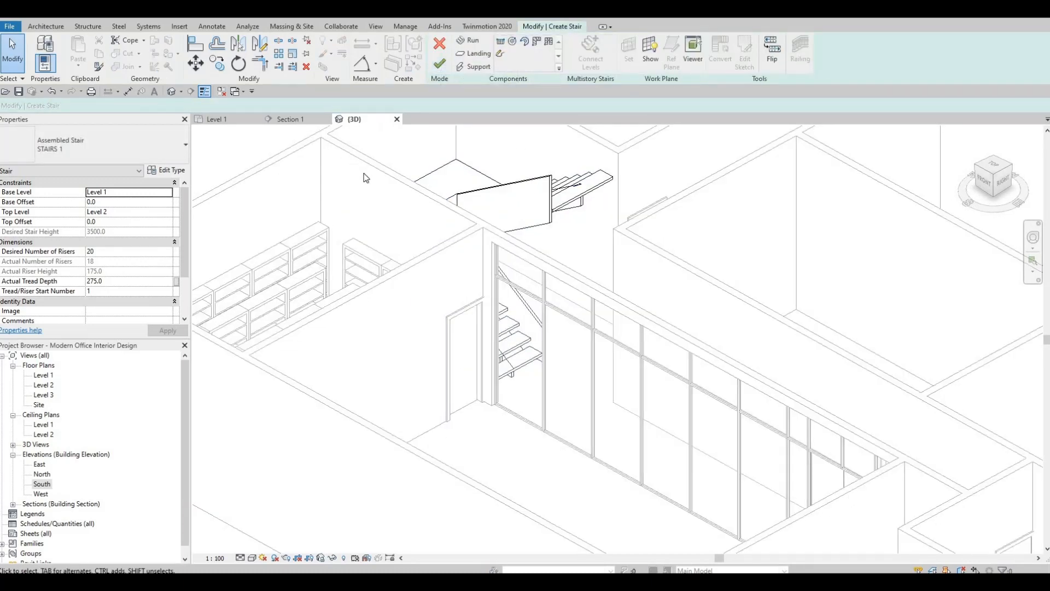
pyautogui.click(441, 44)
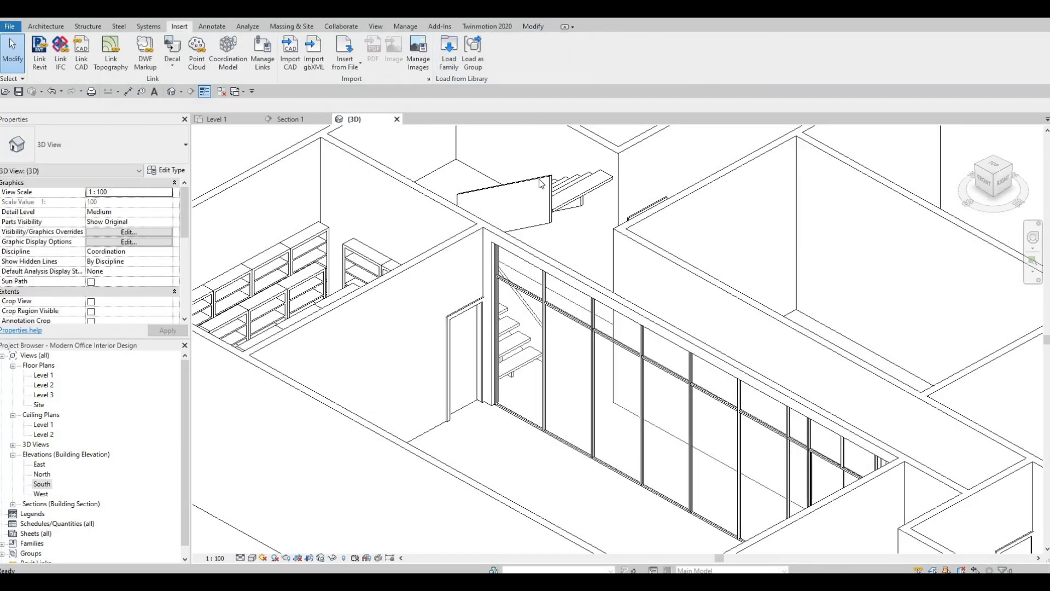
# Select the staircase and open its STAIRS 1 type properties
pyautogui.click(415, 185)
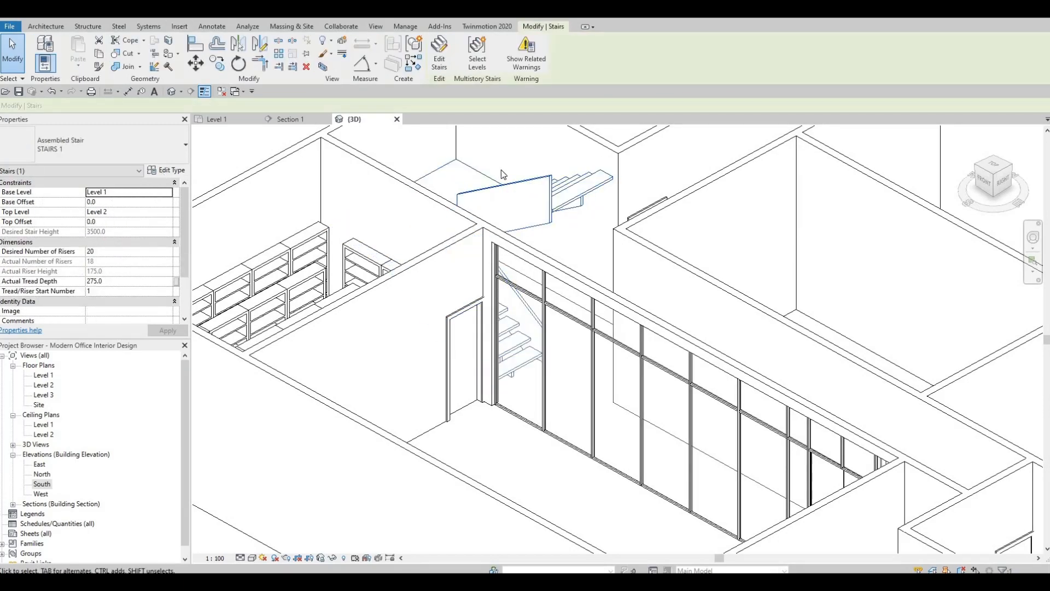
pyautogui.click(167, 170)
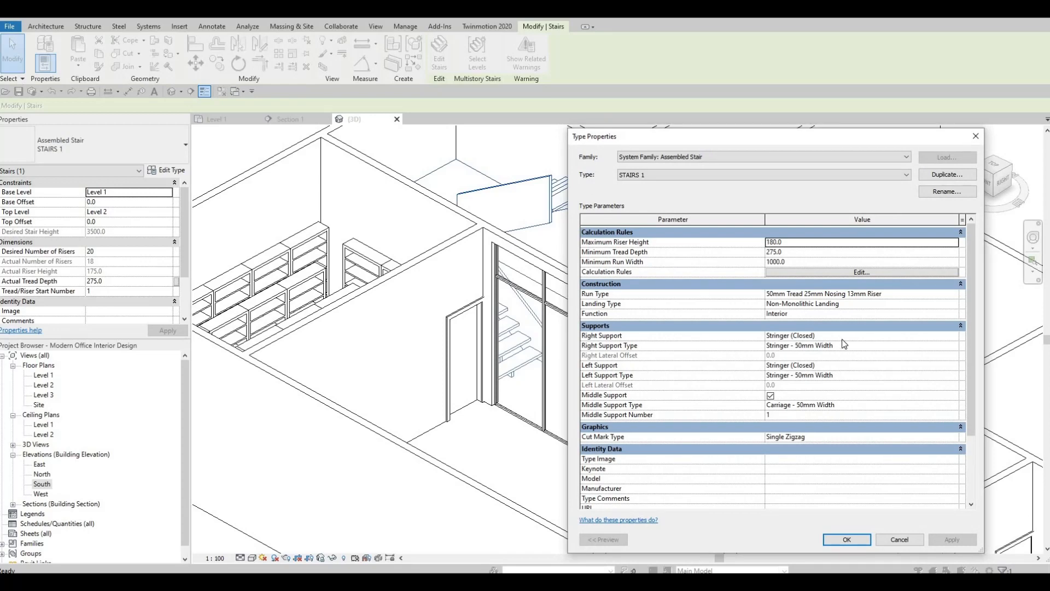
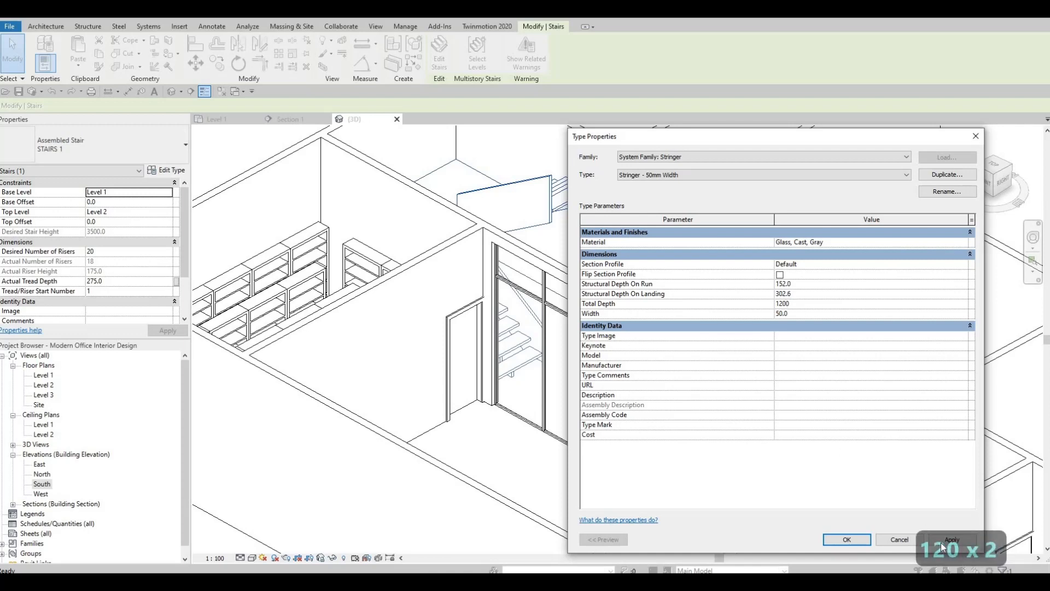
# Apply the 1200 total depth to the Stringer - 50mm Width support type and accept the STAIRS 1 type changes
pyautogui.click(942, 541)
pyautogui.click(847, 539)
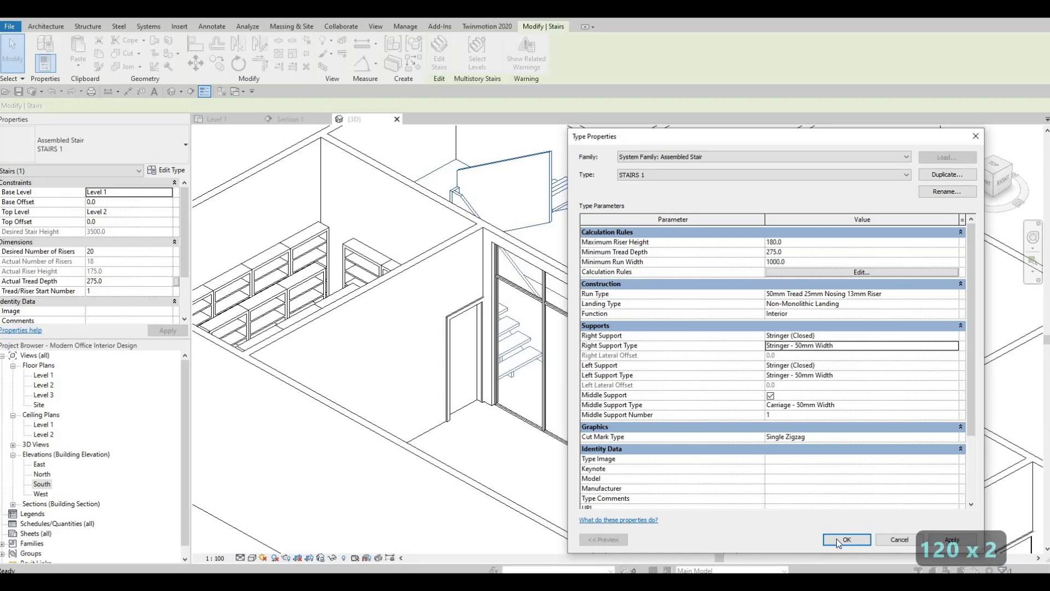
pyautogui.press('Return')
# Examine the modified staircase and its surrounding rooms from several angles in the 3D view
pyautogui.keyDown('shift'); pyautogui.moveTo(506, 411); pyautogui.dragTo(445, 246, button='middle'); pyautogui.keyUp('shift')
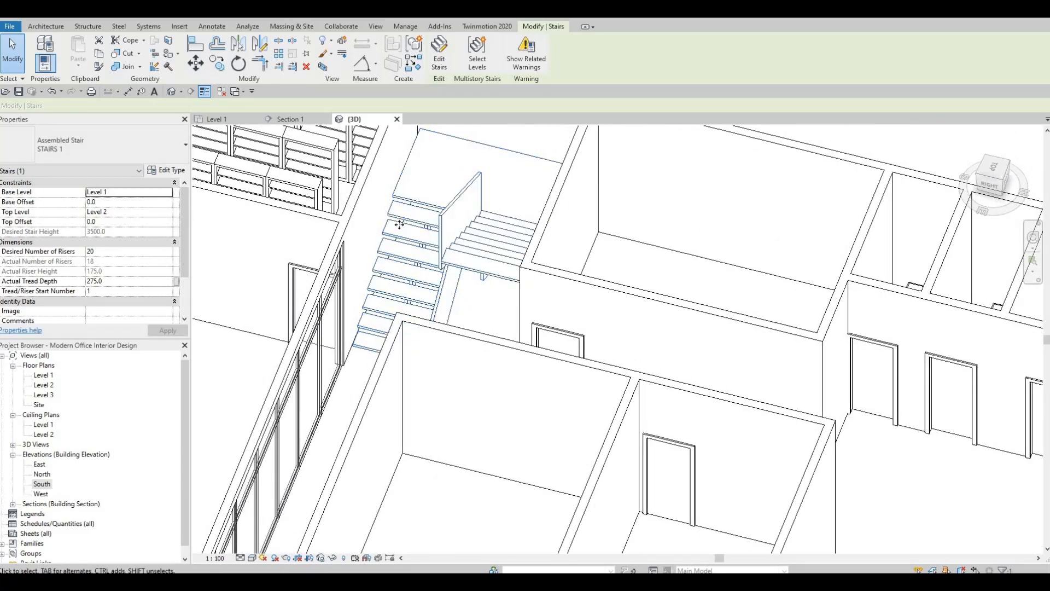
pyautogui.keyDown('shift'); pyautogui.moveTo(516, 287); pyautogui.dragTo(454, 291, button='middle'); pyautogui.keyUp('shift')
pyautogui.keyDown('shift'); pyautogui.moveTo(525, 245); pyautogui.dragTo(488, 250, button='middle'); pyautogui.keyUp('shift')
pyautogui.moveTo(488, 249); pyautogui.dragTo(526, 231, button='middle')
pyautogui.scroll(-2, 525, 231)
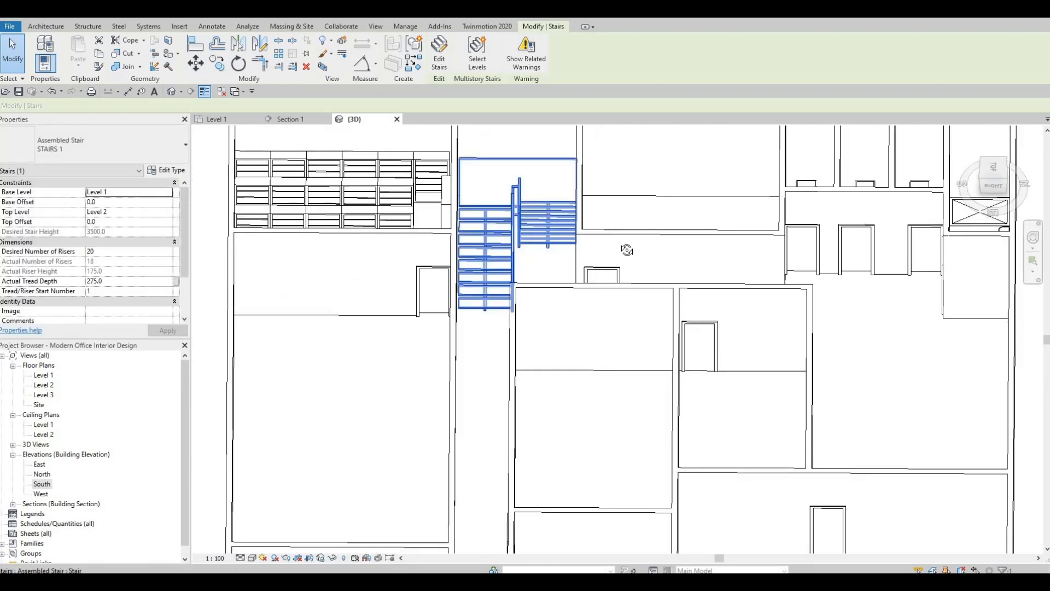
pyautogui.keyDown('shift'); pyautogui.moveTo(627, 250); pyautogui.dragTo(602, 211, button='middle'); pyautogui.keyUp('shift')
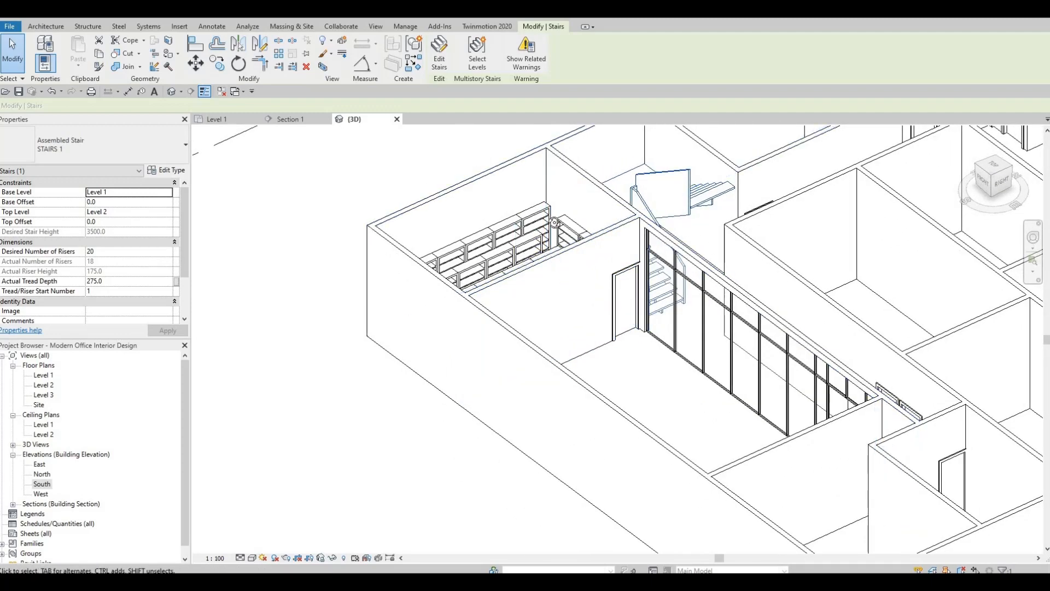
pyautogui.keyDown('shift'); pyautogui.moveTo(554, 158); pyautogui.dragTo(528, 230, button='middle'); pyautogui.keyUp('shift')
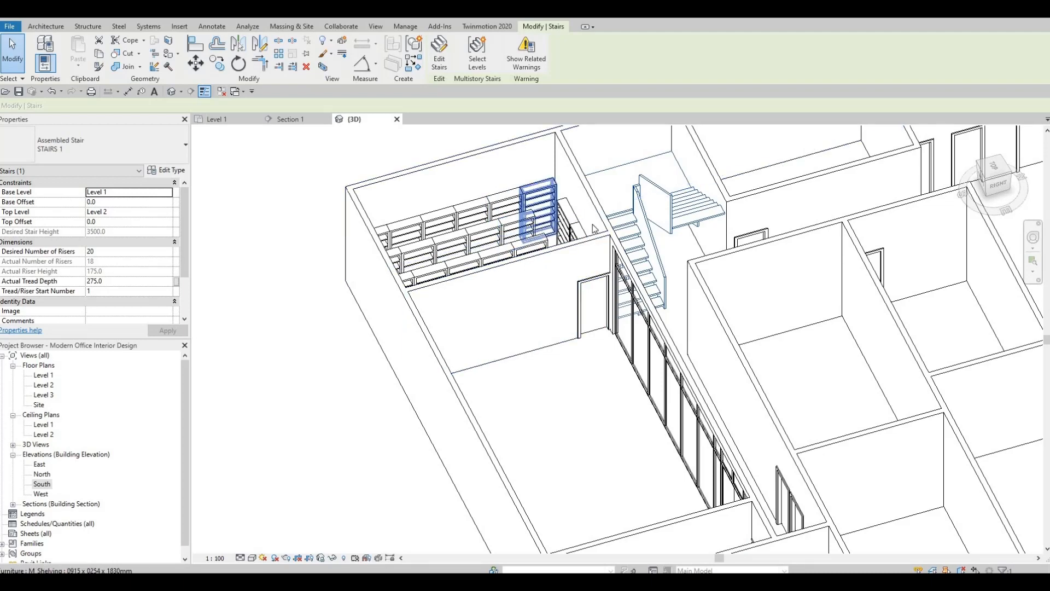
pyautogui.keyDown('shift'); pyautogui.moveTo(593, 225); pyautogui.dragTo(595, 237, button='middle'); pyautogui.keyUp('shift')
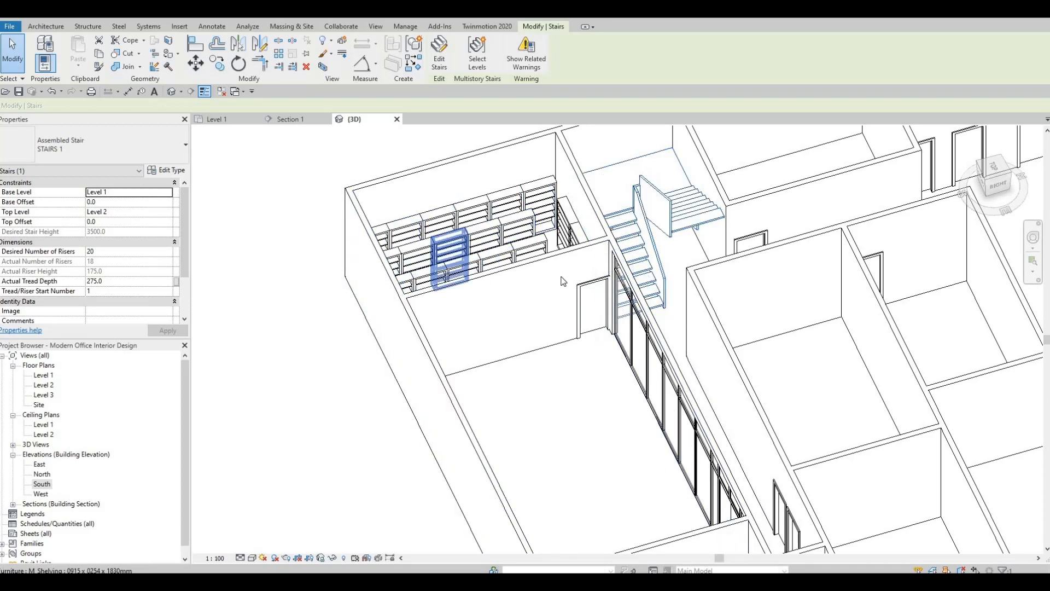
pyautogui.keyDown('shift'); pyautogui.moveTo(481, 251); pyautogui.dragTo(643, 273, button='middle'); pyautogui.keyUp('shift')
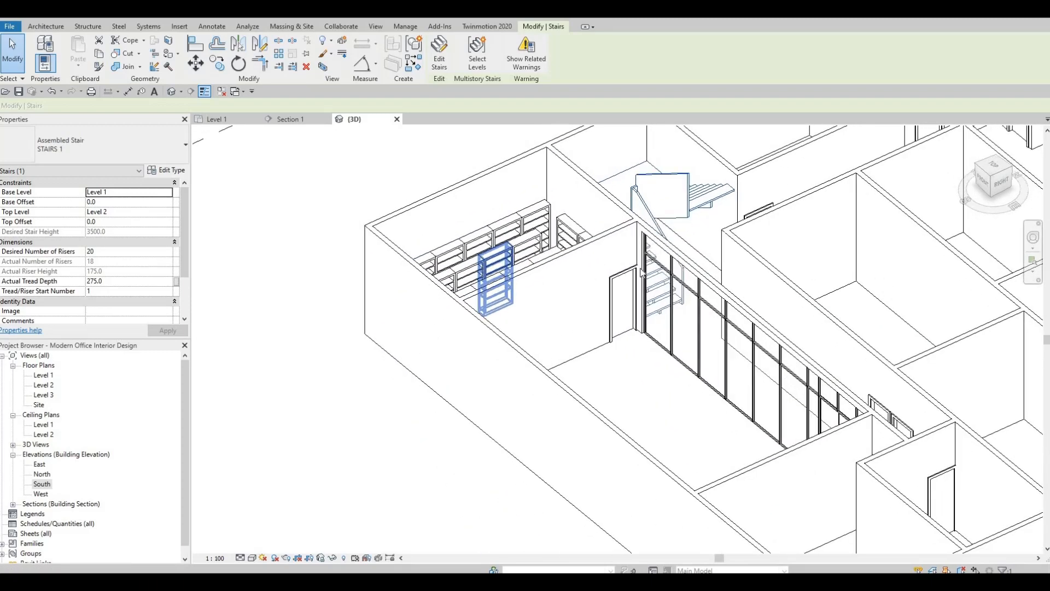
pyautogui.keyDown('shift'); pyautogui.moveTo(670, 205); pyautogui.dragTo(677, 208, button='middle'); pyautogui.keyUp('shift')
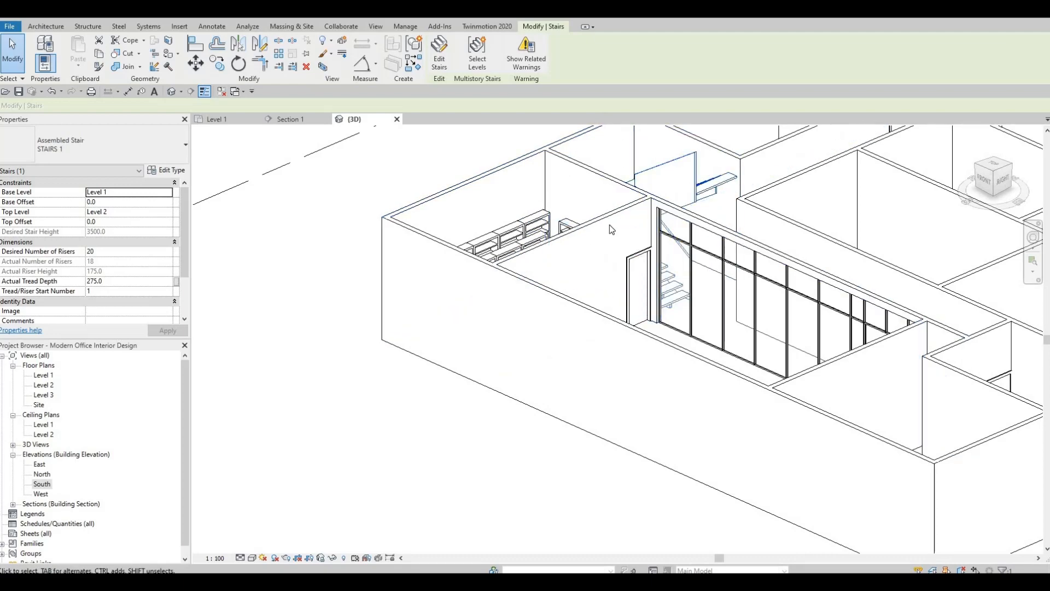
pyautogui.keyDown('shift'); pyautogui.moveTo(609, 224); pyautogui.dragTo(626, 285, button='middle'); pyautogui.keyUp('shift')
pyautogui.keyDown('shift'); pyautogui.moveTo(501, 277); pyautogui.dragTo(491, 234, button='middle'); pyautogui.keyUp('shift')
pyautogui.scroll(-2, 604, 235)
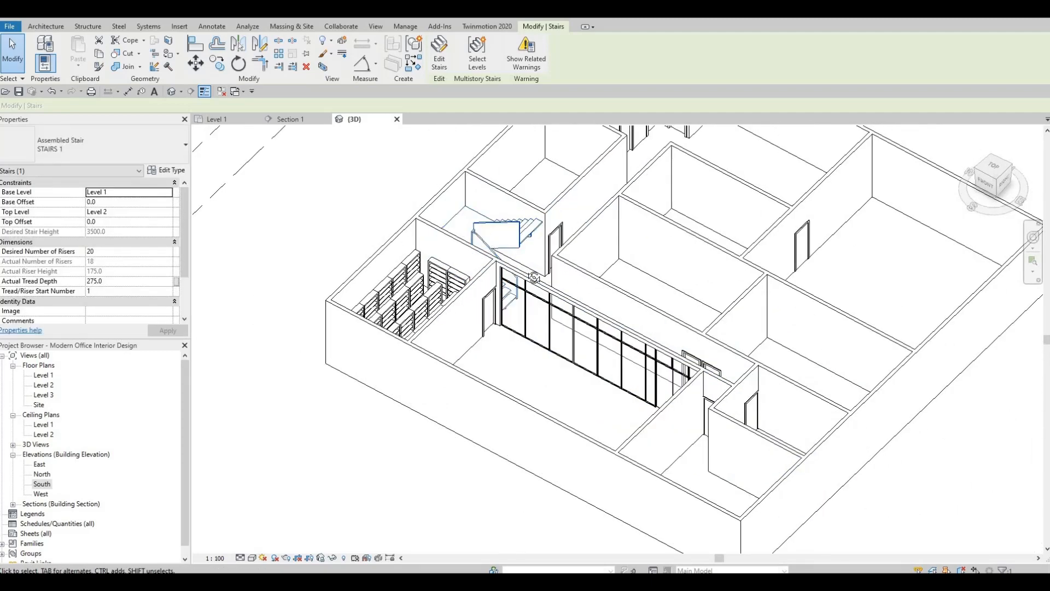
pyautogui.keyDown('shift'); pyautogui.moveTo(555, 289); pyautogui.dragTo(571, 351, button='middle'); pyautogui.keyUp('shift')
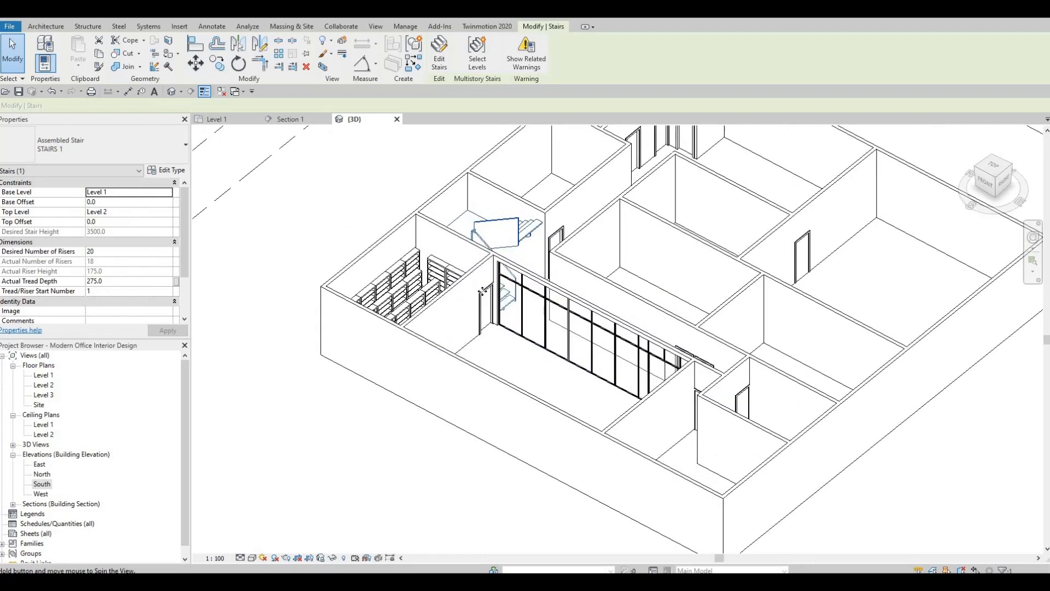
pyautogui.moveTo(547, 275)
pyautogui.keyDown('shift'); pyautogui.mouseDown(button='middle')
pyautogui.moveTo(559, 215)
pyautogui.moveTo(553, 284)
pyautogui.mouseUp(button='middle'); pyautogui.keyUp('shift')
pyautogui.scroll(1, 553, 283)
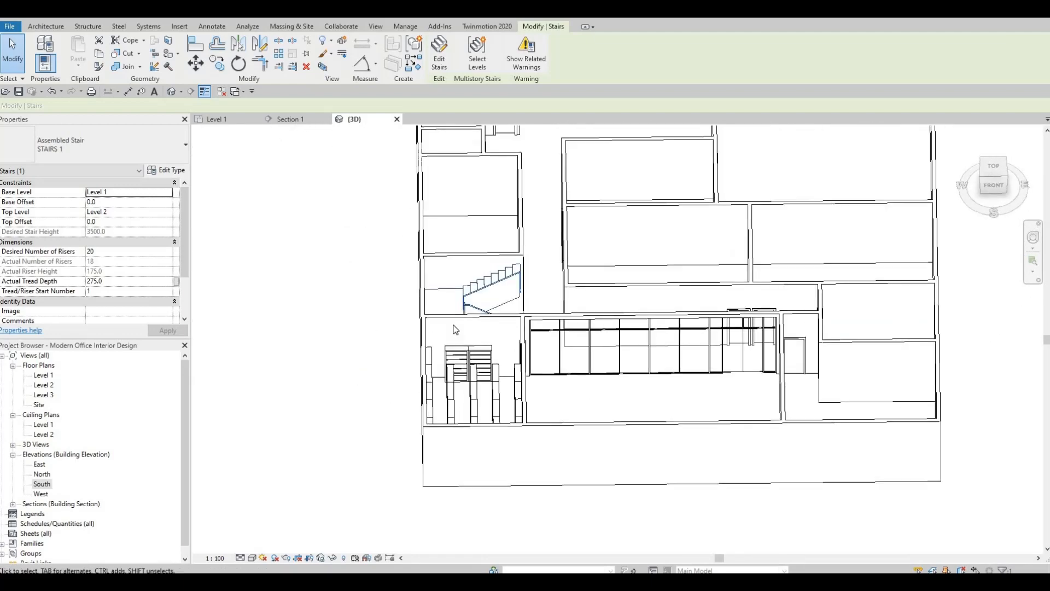
# Try flipping the staircase's up direction on the Level 1 floor plan and check the result in the 3D view
pyautogui.doubleClick(43, 375)
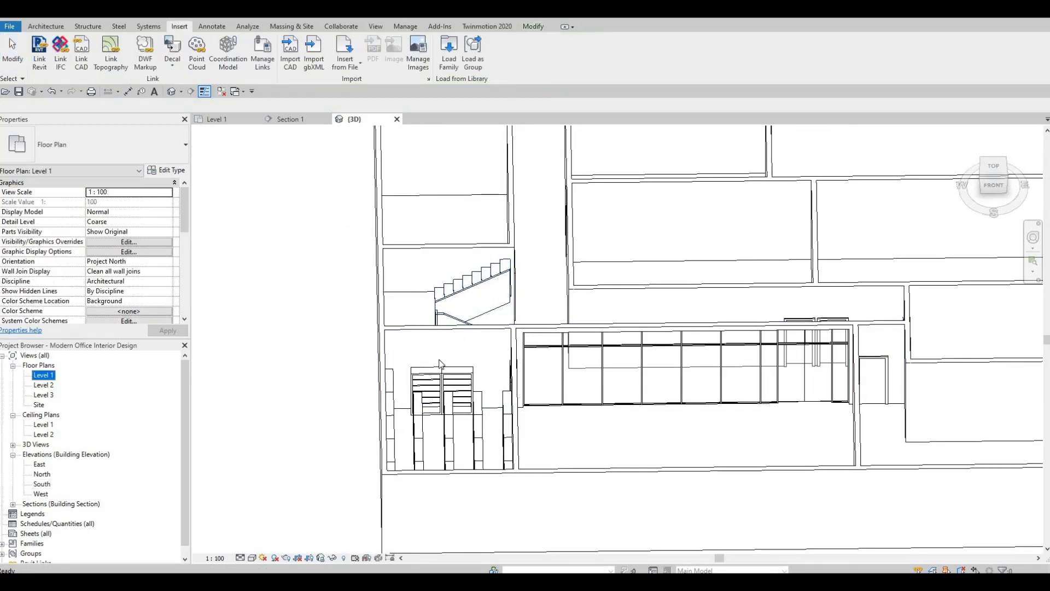
pyautogui.moveTo(473, 269); pyautogui.dragTo(435, 253, button='middle')
pyautogui.scroll(1, 435, 253)
pyautogui.press('Escape')
pyautogui.press('Escape')
pyautogui.scroll(1, 435, 253)
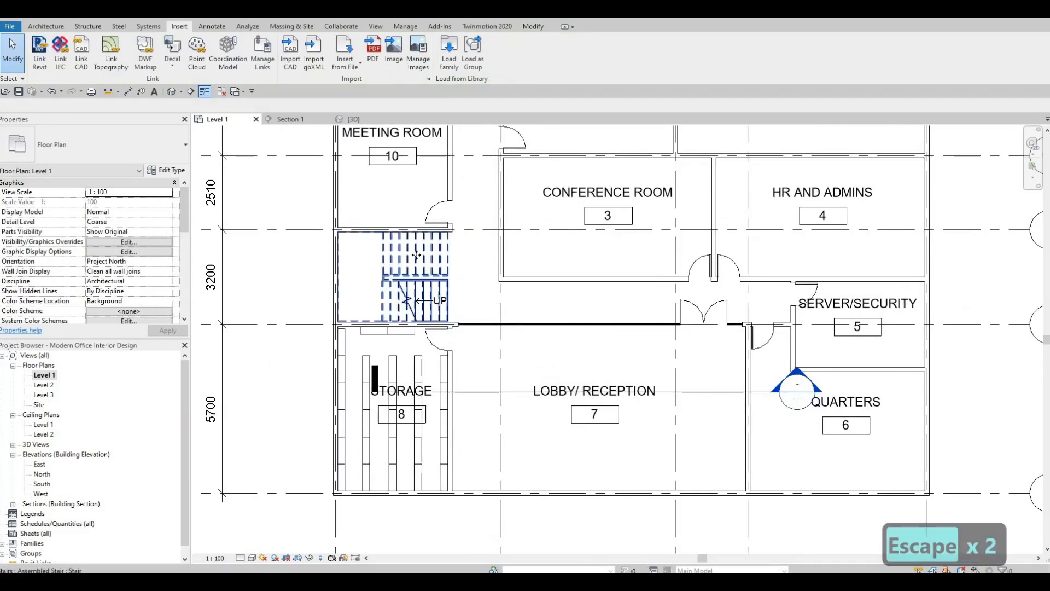
pyautogui.click(440, 256)
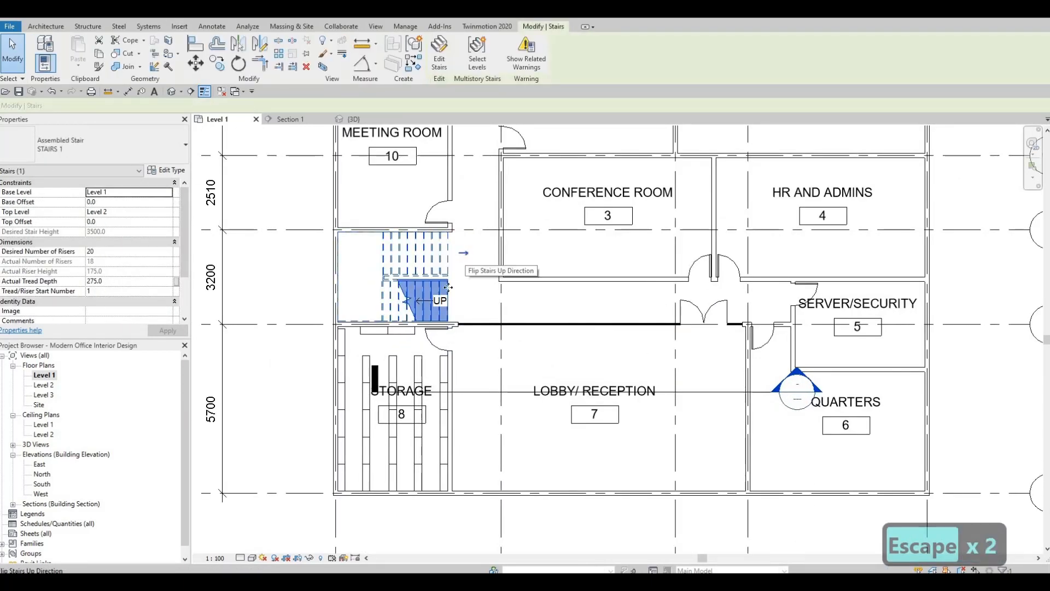
pyautogui.click(354, 119)
pyautogui.keyDown('shift'); pyautogui.moveTo(299, 244); pyautogui.dragTo(352, 314, button='middle'); pyautogui.keyUp('shift')
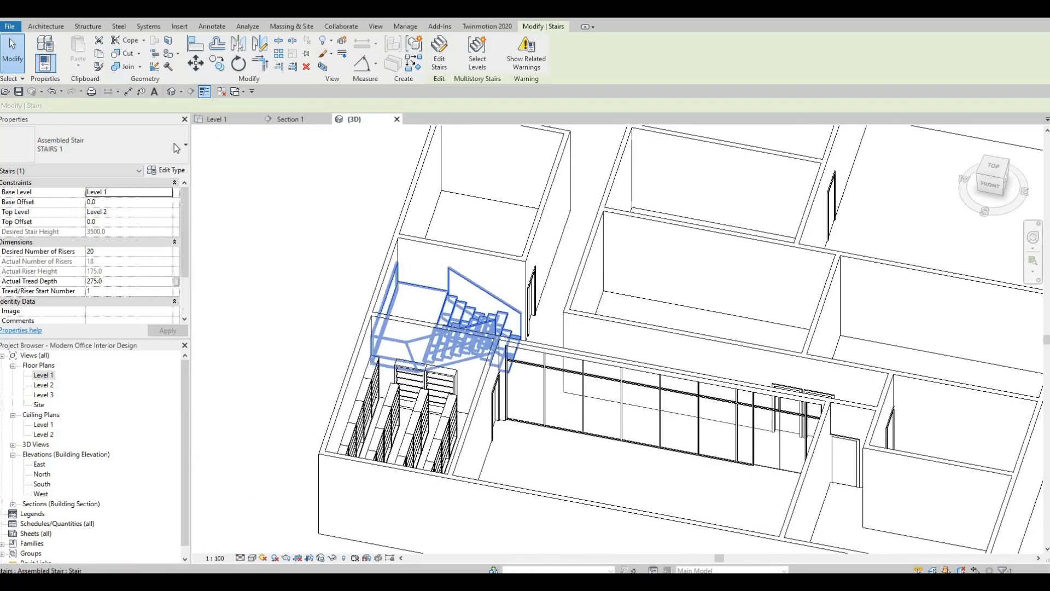
# Flip the staircase's up direction back on the Level 1 floor plan and deselect it
pyautogui.click(216, 118)
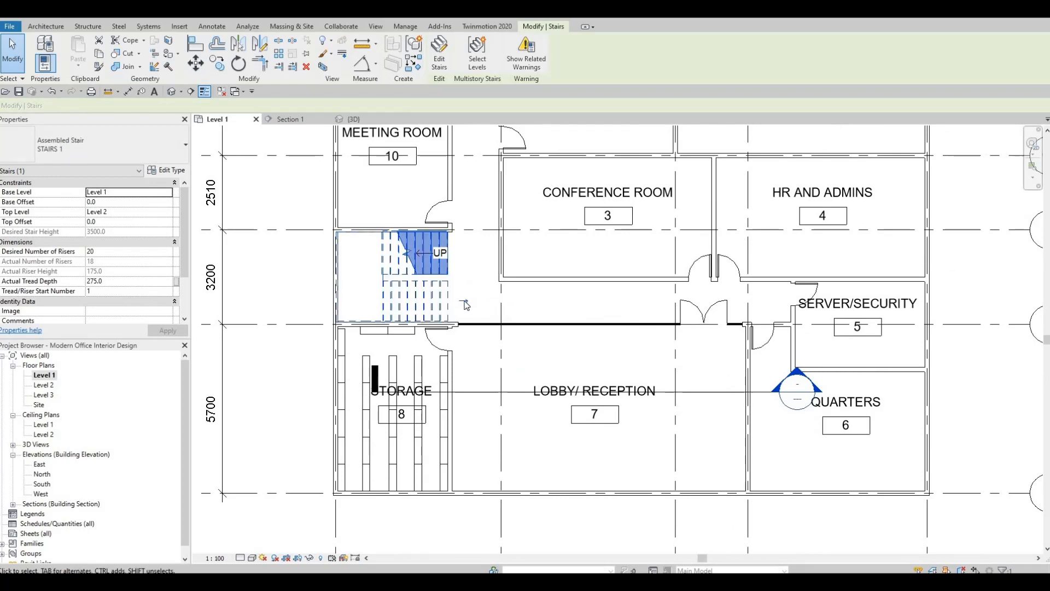
pyautogui.click(463, 300)
pyautogui.moveTo(418, 296); pyautogui.dragTo(378, 287, button='middle')
pyautogui.press('Escape')
# Examine the room layout of the Level 1 floor plan
pyautogui.moveTo(475, 448); pyautogui.dragTo(414, 418, button='middle')
pyautogui.moveTo(388, 265); pyautogui.dragTo(422, 399, button='middle')
pyautogui.scroll(-1, 423, 400)
pyautogui.moveTo(422, 357); pyautogui.dragTo(489, 406, button='middle')
pyautogui.moveTo(464, 331); pyautogui.dragTo(489, 330, button='middle')
pyautogui.moveTo(486, 287); pyautogui.dragTo(478, 285, button='middle')
pyautogui.scroll(-1, 476, 281)
pyautogui.moveTo(493, 378); pyautogui.dragTo(485, 336, button='middle')
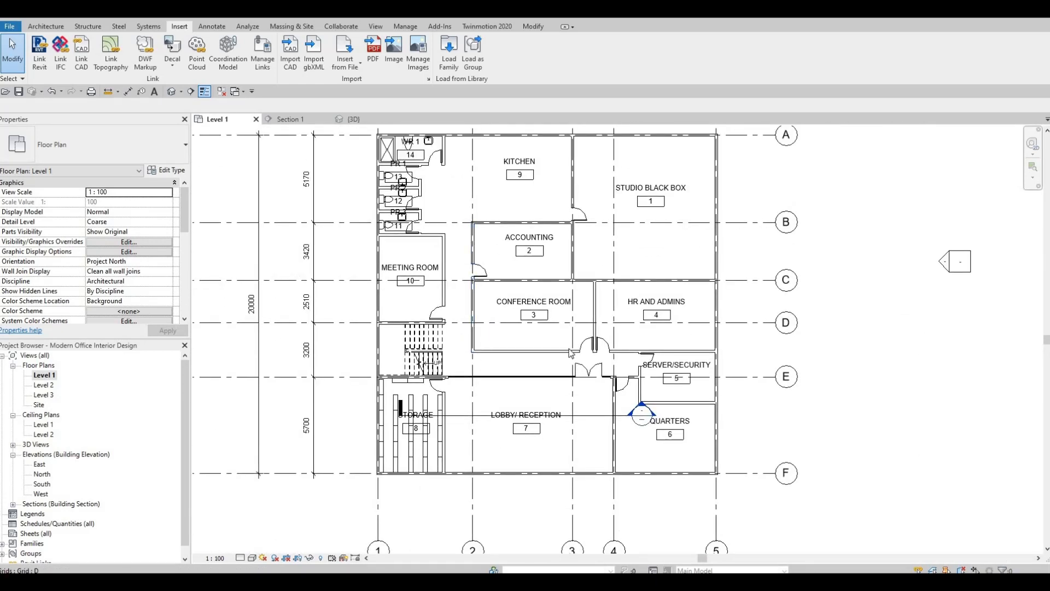
# Draw a Curtain Wall on Level 1 up to Level 2 along the conference room's south wall, from the southwest corner towards the door
pyautogui.scroll(3, 485, 336)
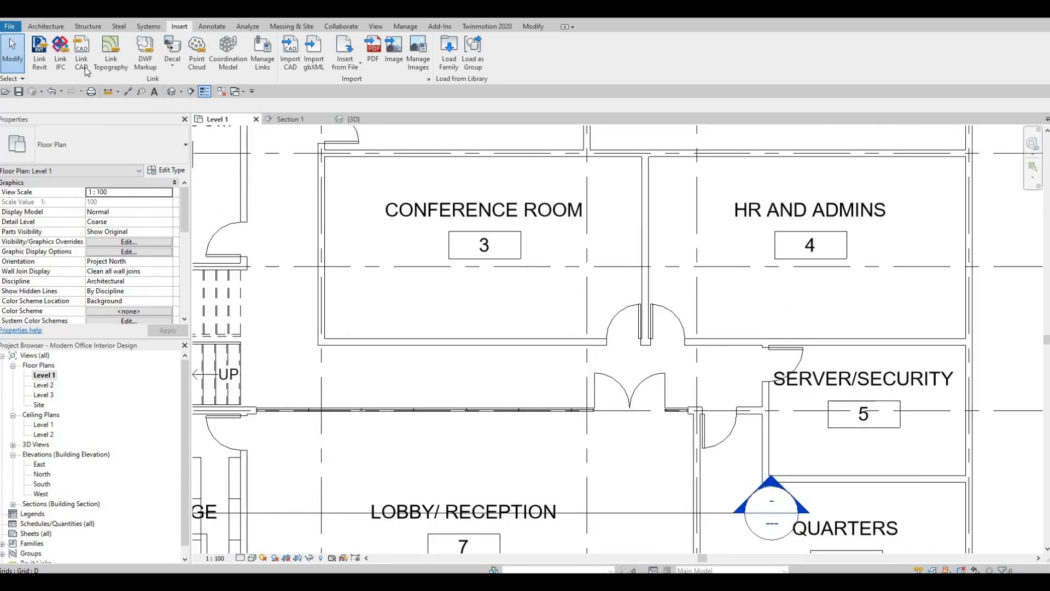
pyautogui.click(46, 27)
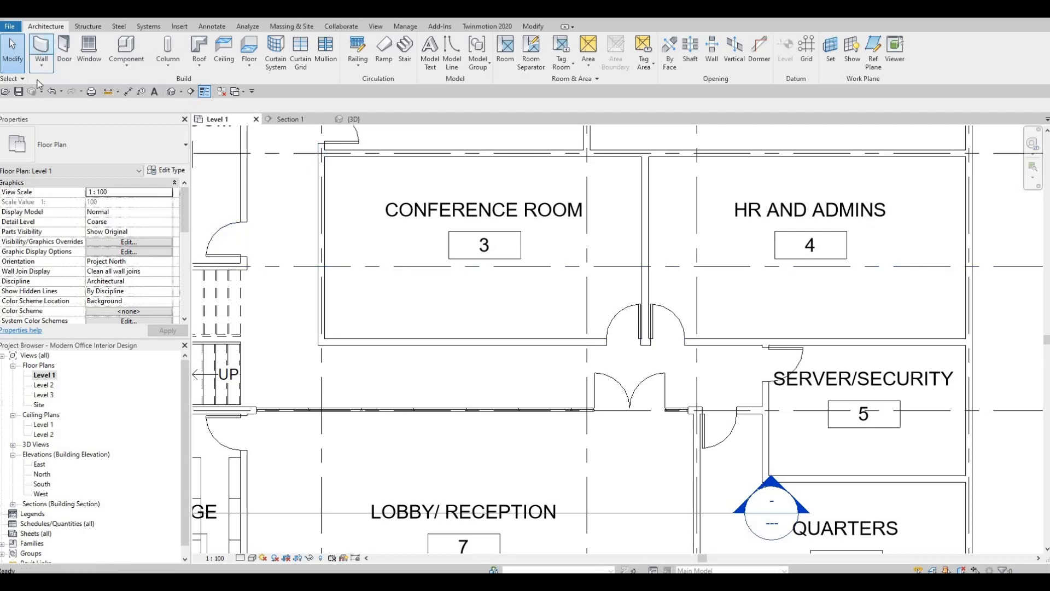
pyautogui.click(41, 51)
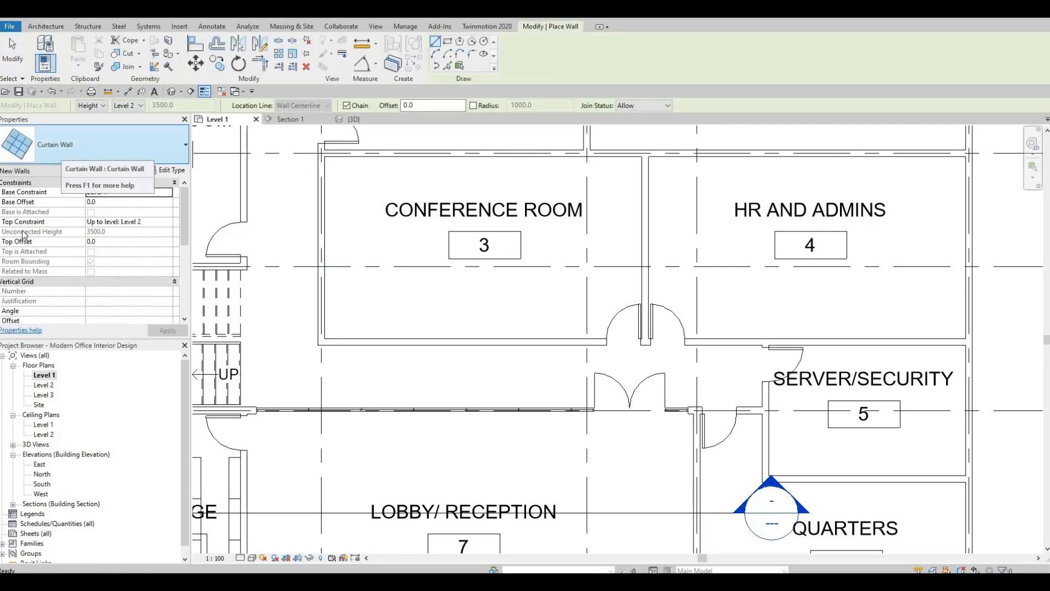
pyautogui.click(93, 145)
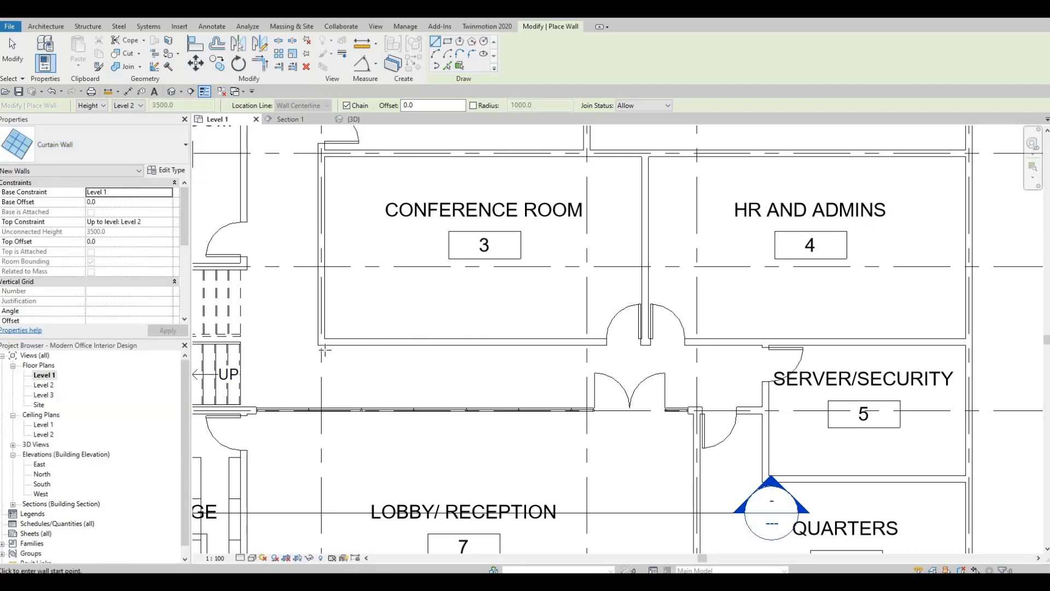
pyautogui.scroll(2, 402, 342)
pyautogui.click(311, 342)
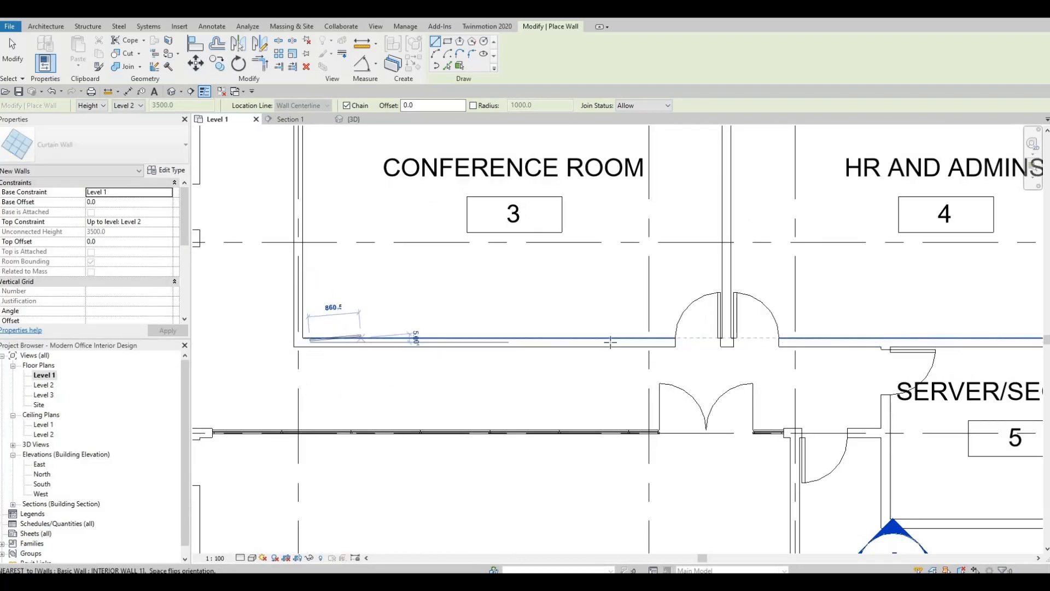
pyautogui.press('Escape')
pyautogui.press('Escape')
pyautogui.press('Escape')
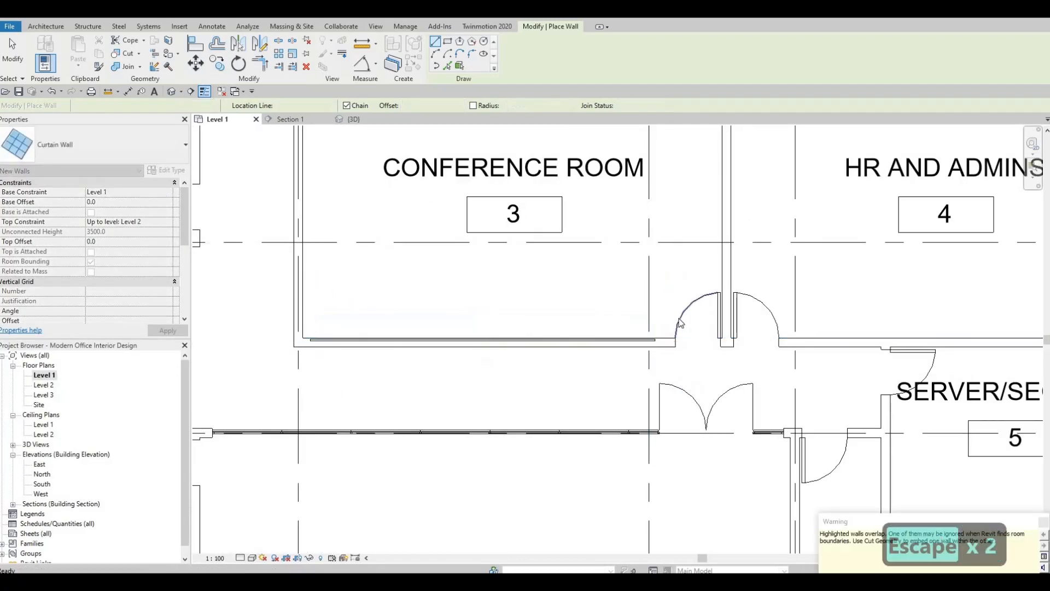
# Delete the conference room's door and extend the south curtain wall to about 6925 mm, near the room's east wall
pyautogui.click(643, 345)
pyautogui.press('Delete')
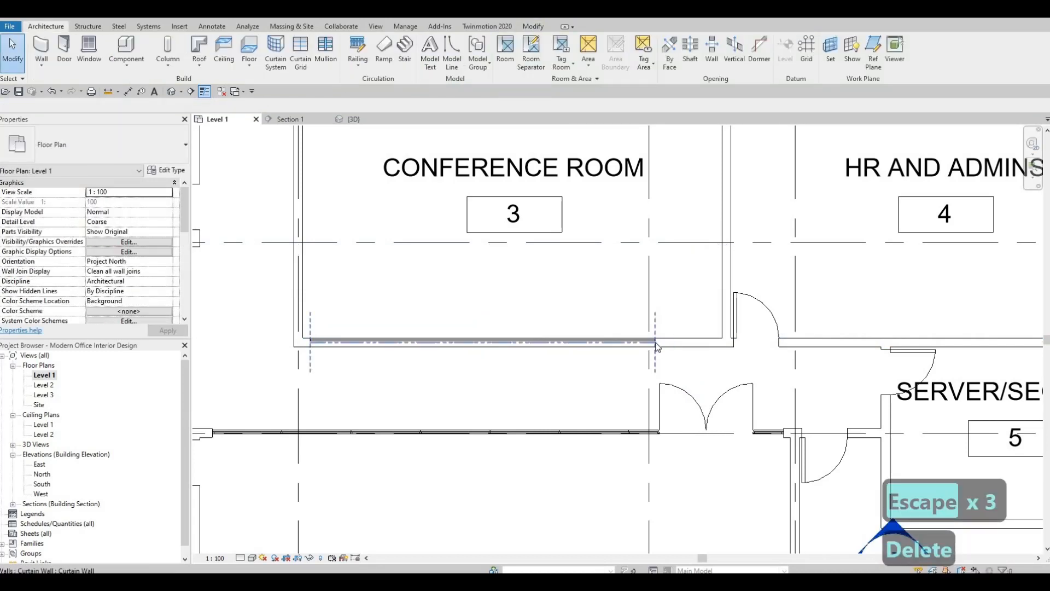
pyautogui.click(656, 340)
pyautogui.moveTo(709, 341); pyautogui.dragTo(714, 342)
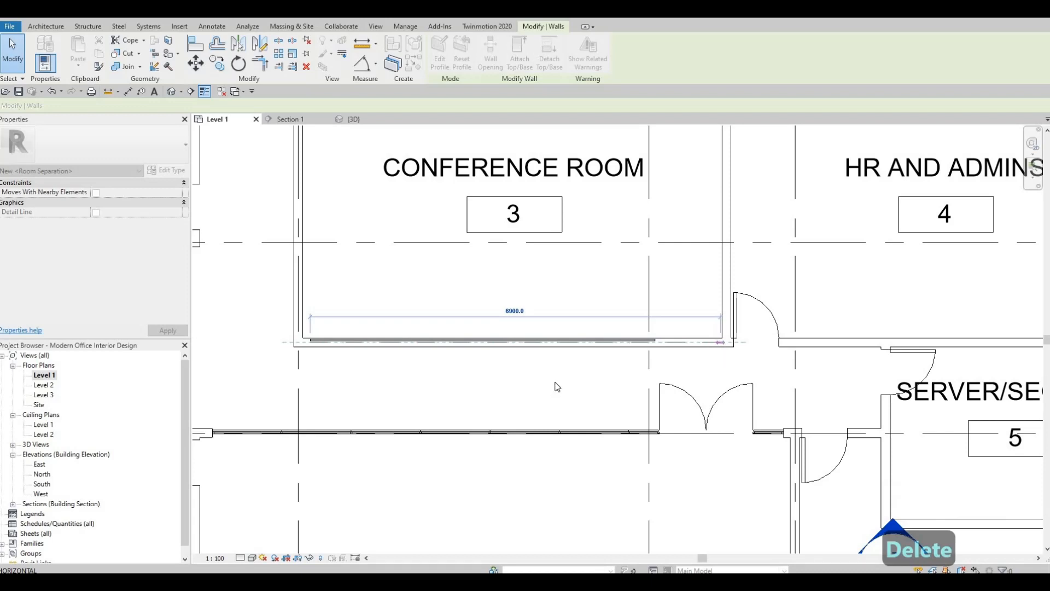
pyautogui.press('Escape')
pyautogui.press('Escape')
# Create a similar curtain wall about 3500 mm long along the conference room's west wall
pyautogui.moveTo(306, 350); pyautogui.dragTo(392, 410, button='middle')
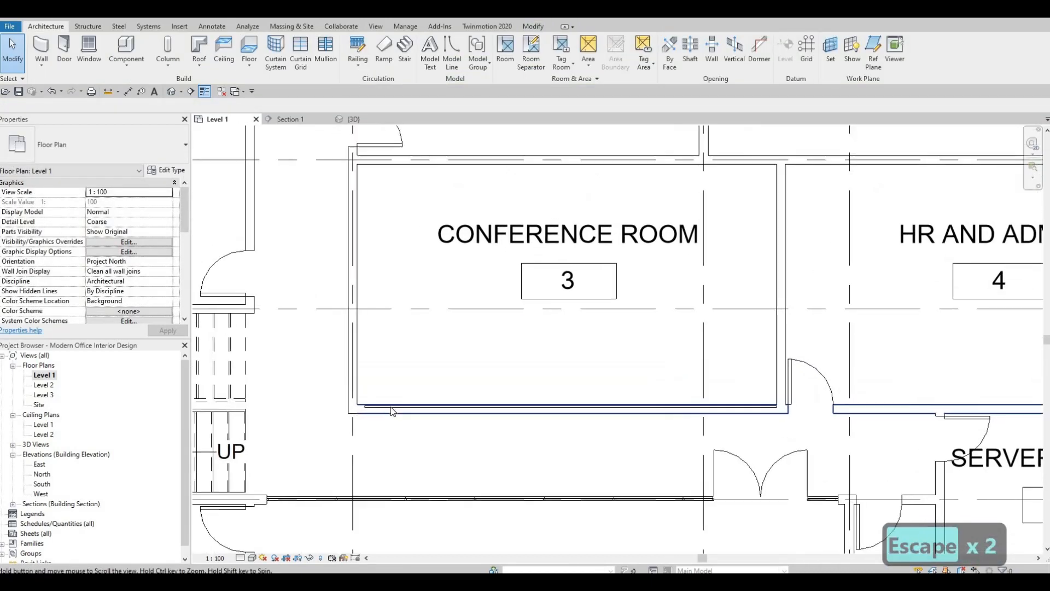
pyautogui.scroll(-2, 392, 409)
pyautogui.press('c')
pyautogui.press('s')
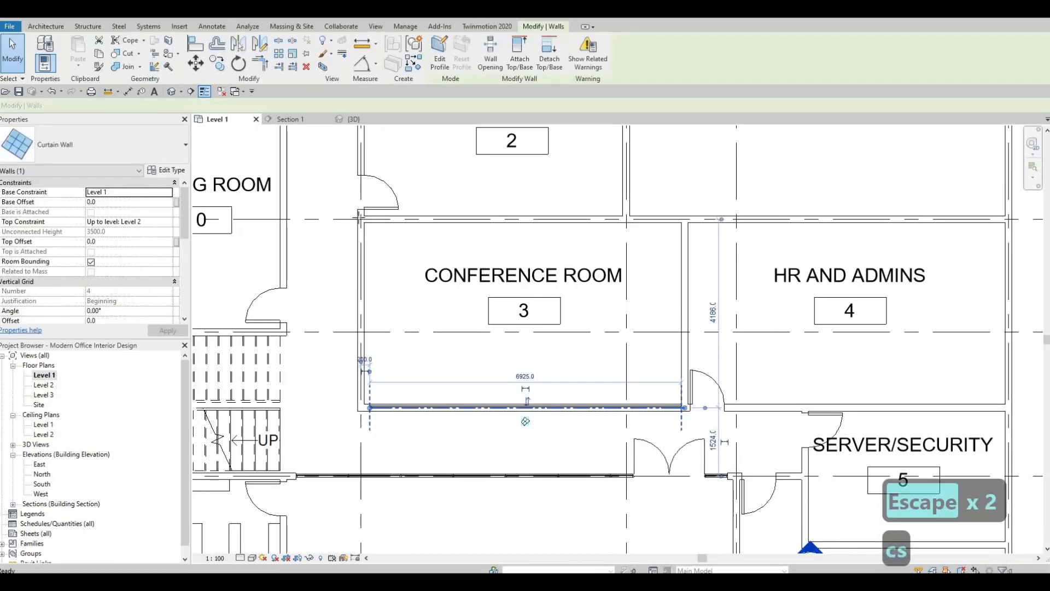
pyautogui.scroll(1, 377, 282)
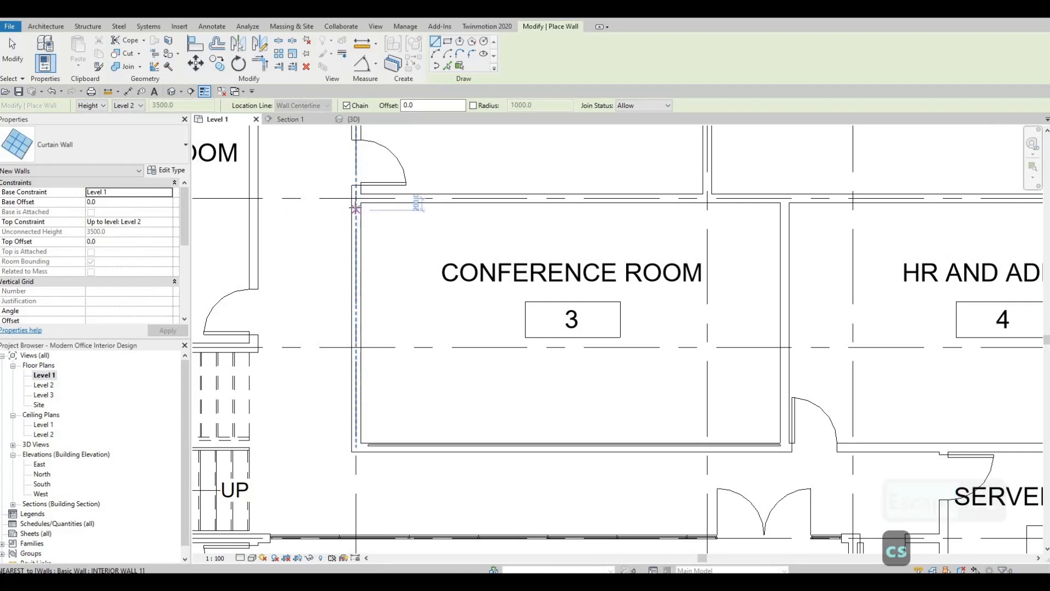
pyautogui.click(356, 209)
pyautogui.click(357, 426)
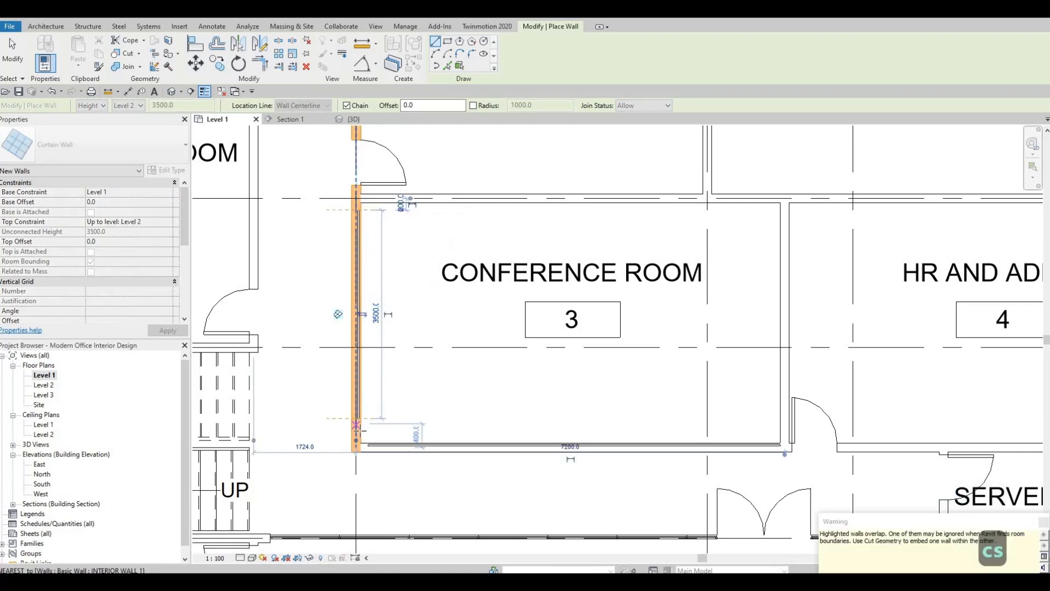
pyautogui.press('Escape')
pyautogui.press('Escape')
pyautogui.scroll(3, 360, 405)
pyautogui.press('Escape')
# Extend the west curtain wall to about 3960 mm and stretch the south curtain wall's end to meet it at the corner
pyautogui.click(359, 389)
pyautogui.moveTo(355, 390); pyautogui.dragTo(399, 463)
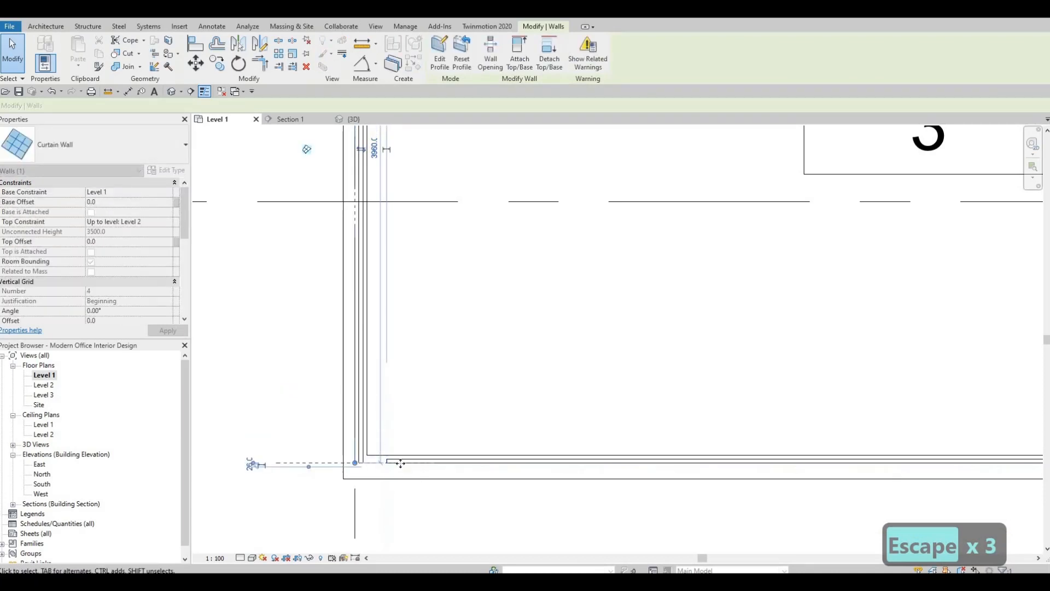
pyautogui.press('Escape')
pyautogui.press('Escape')
pyautogui.click(386, 467)
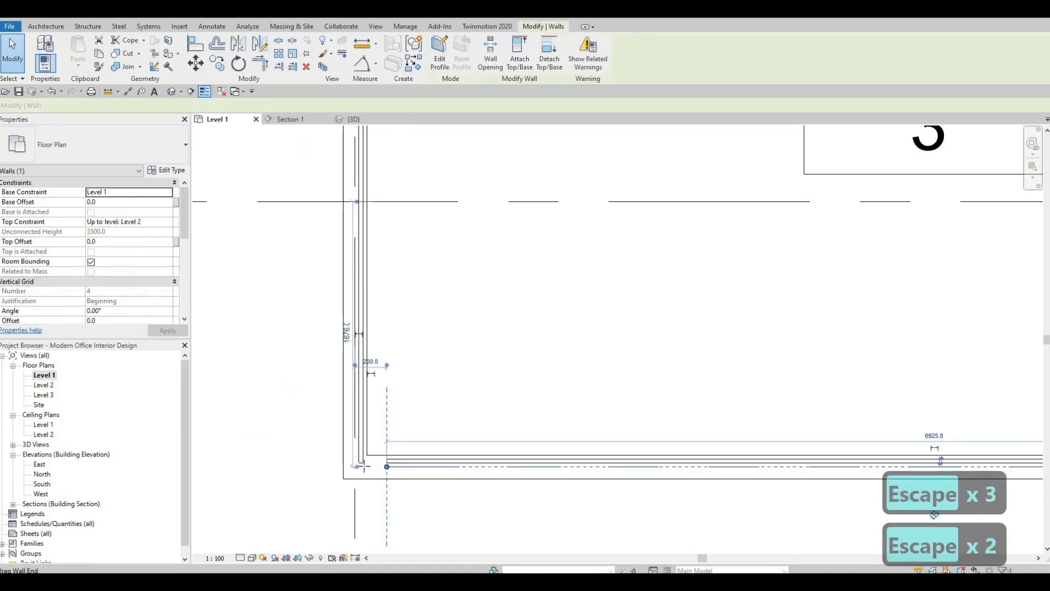
pyautogui.press('Escape')
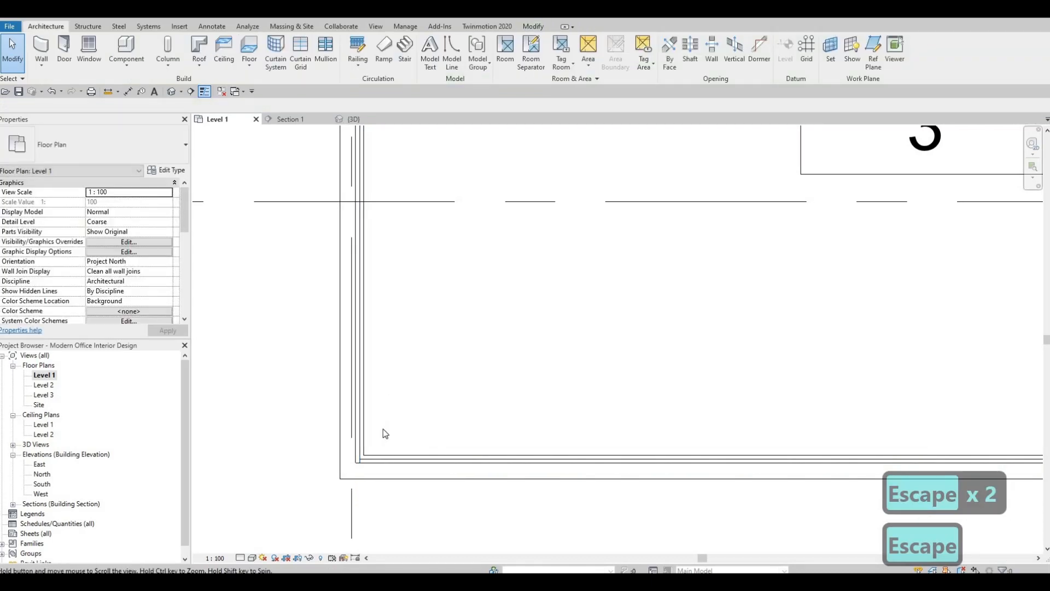
# Cut the conference room's south and west interior walls with the curtain walls running along them
pyautogui.scroll(-3, 377, 426)
pyautogui.press('Escape')
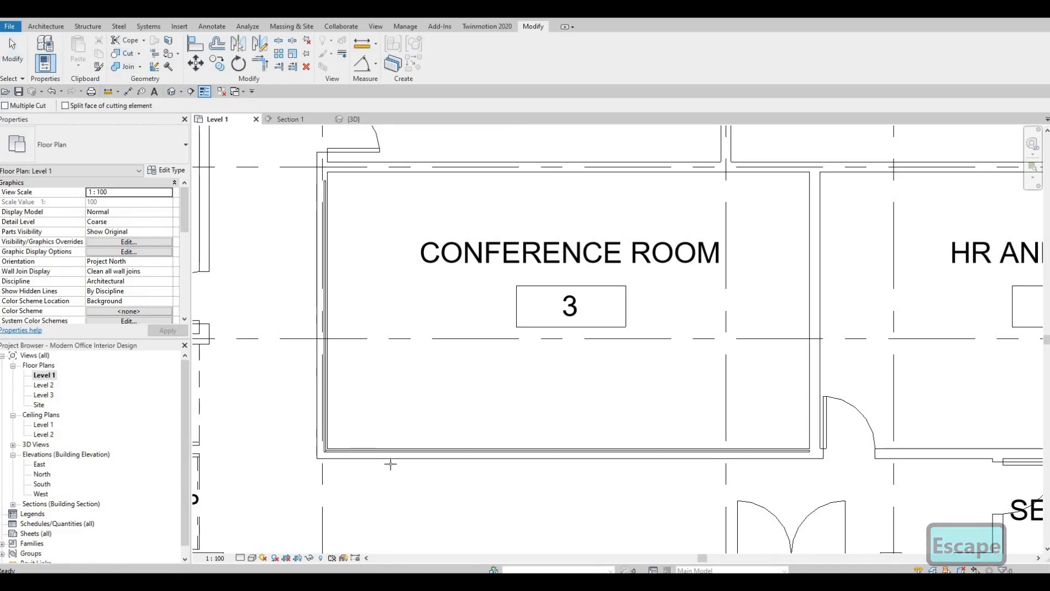
pyautogui.click(359, 452)
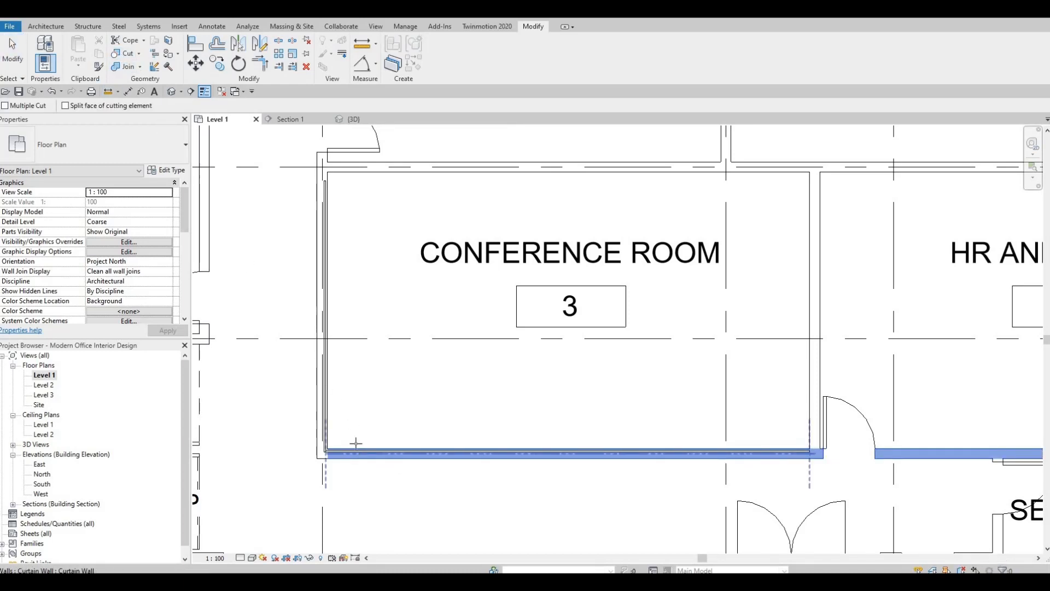
pyautogui.click(328, 400)
pyautogui.click(326, 400)
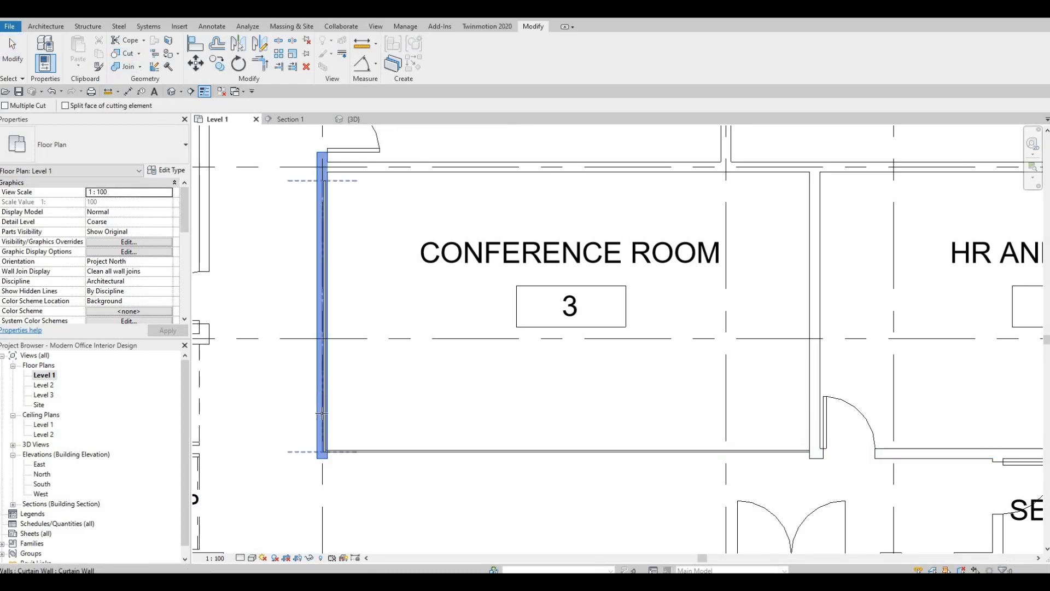
pyautogui.scroll(2, 318, 416)
pyautogui.press('Escape')
pyautogui.scroll(2, 318, 404)
pyautogui.press('Escape')
pyautogui.press('Escape')
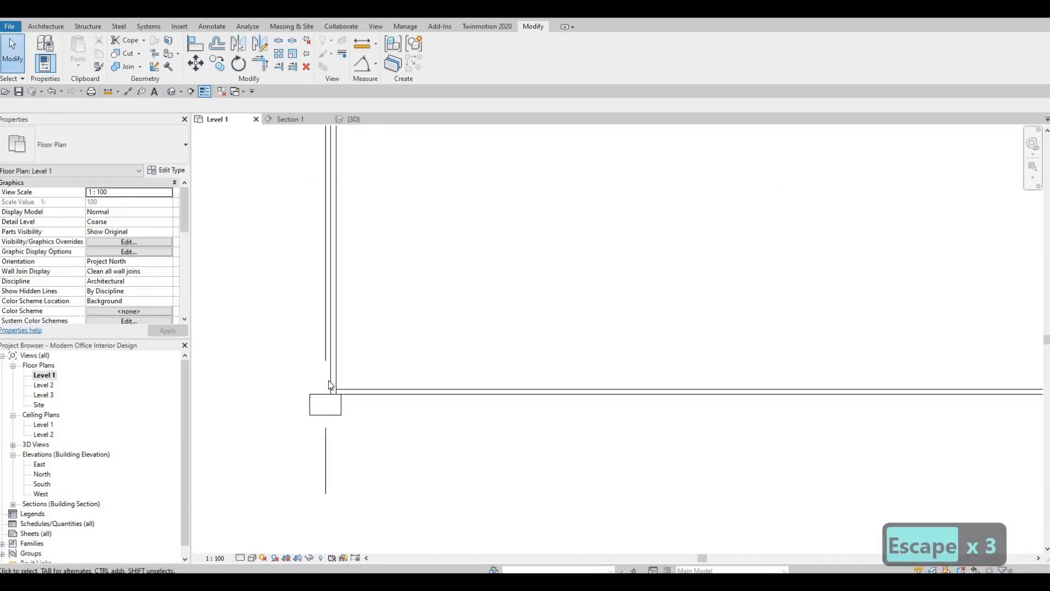
# Extend the west curtain wall's south end to the outer face of the leftover interior wall piece at the southwest corner
pyautogui.click(325, 401)
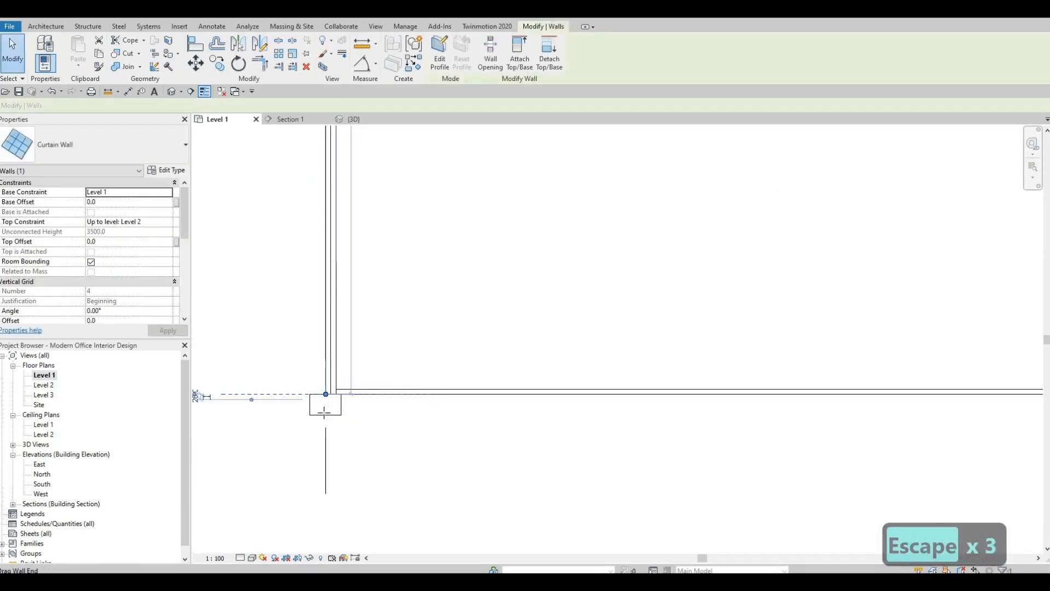
pyautogui.moveTo(323, 413)
pyautogui.mouseDown()
pyautogui.moveTo(322, 431)
pyautogui.moveTo(326, 415)
pyautogui.mouseUp()
pyautogui.press('Escape')
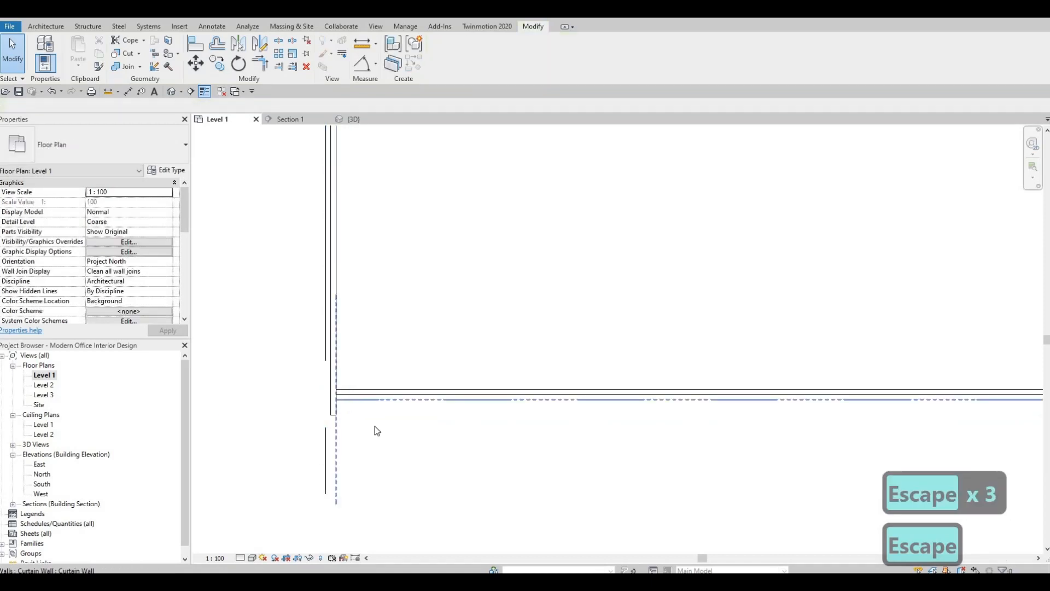
# Nudge the south curtain wall outward towards the outer face of the east wall's stub, cancelling any move that breaks the wall join
pyautogui.click(358, 399)
pyautogui.moveTo(440, 361); pyautogui.dragTo(219, 324, button='middle')
pyautogui.scroll(-3, 423, 359)
pyautogui.moveTo(422, 408); pyautogui.dragTo(403, 405, button='middle')
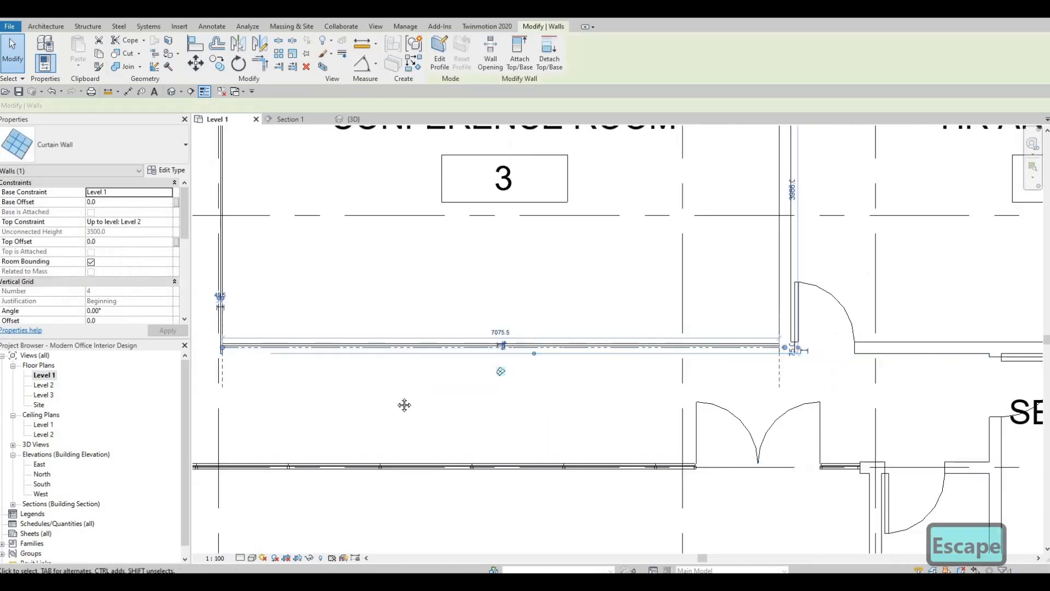
pyautogui.scroll(5, 836, 411)
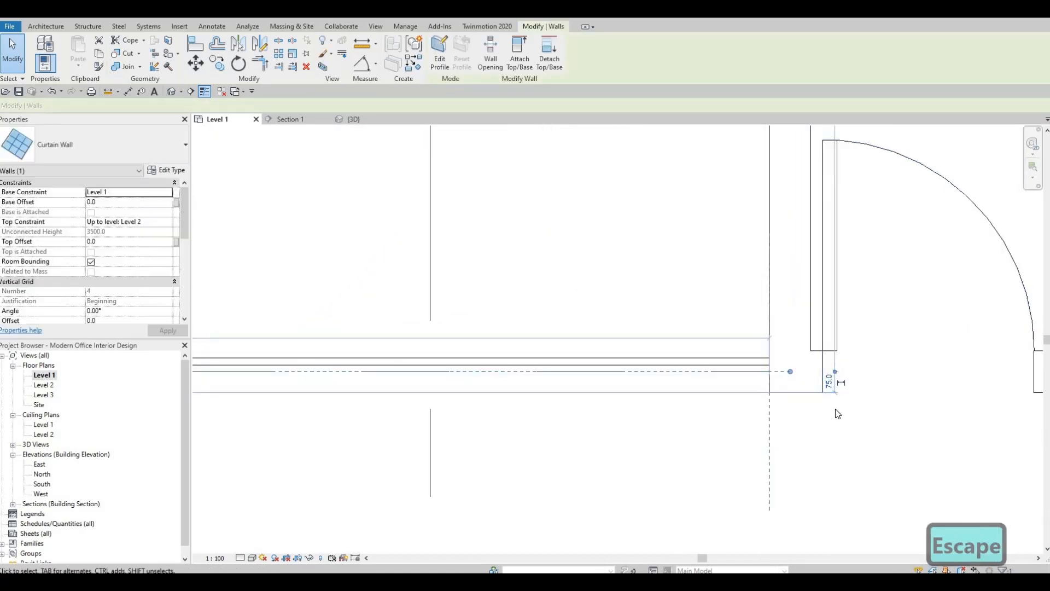
pyautogui.press('Down')
pyautogui.press('Down')
pyautogui.press('Down')
pyautogui.press('Down')
pyautogui.press('Down')
pyautogui.press('Down')
pyautogui.press('Down')
pyautogui.press('Down')
pyautogui.press('Down')
pyautogui.press('Down')
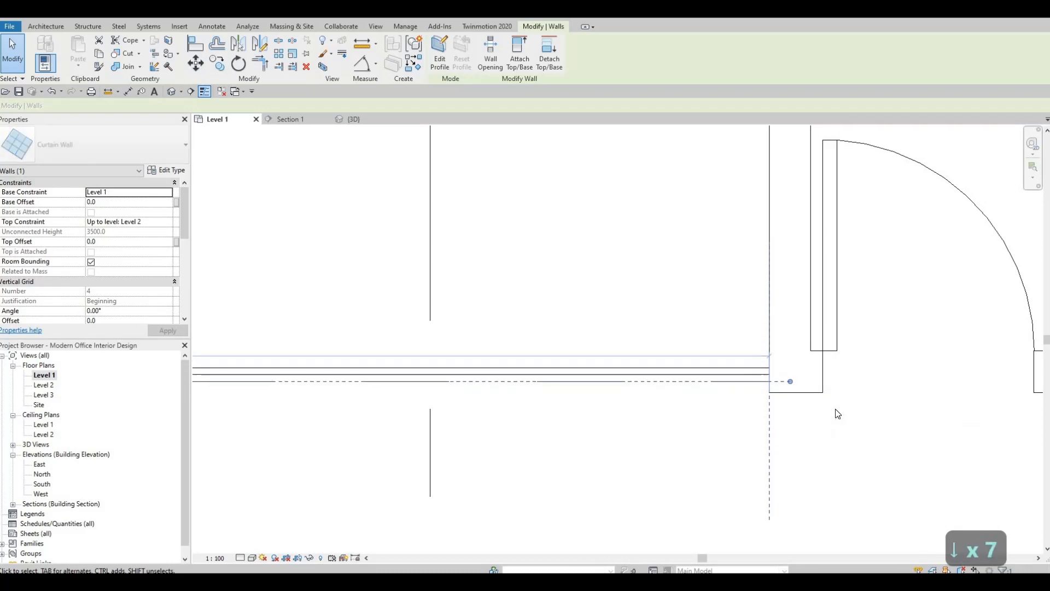
pyautogui.press('Down')
pyautogui.press('Down')
pyautogui.press('Down')
pyautogui.press('Down')
pyautogui.press('Down')
pyautogui.press('Down')
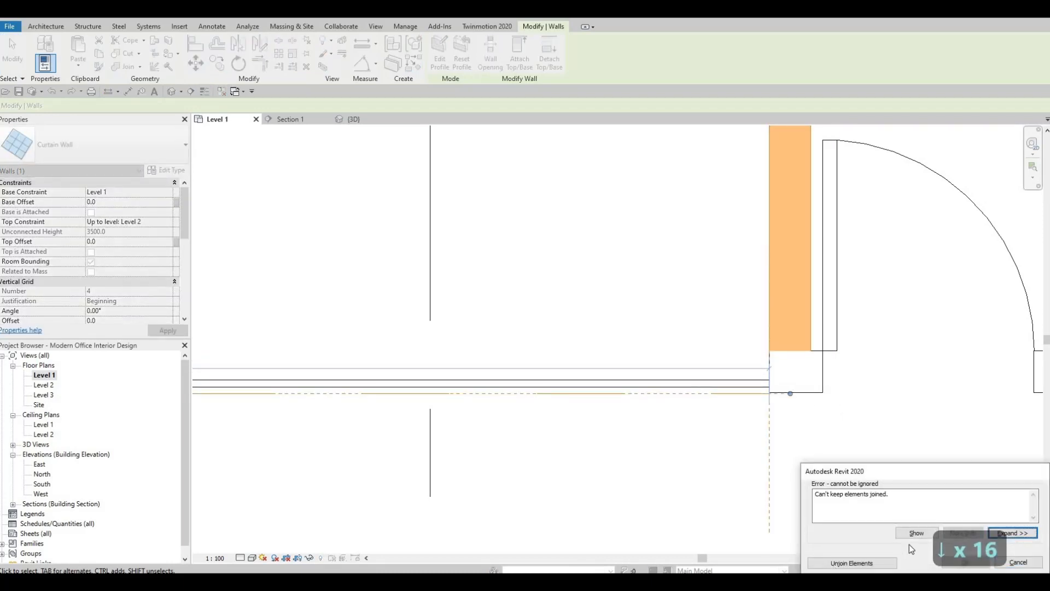
pyautogui.click(1011, 566)
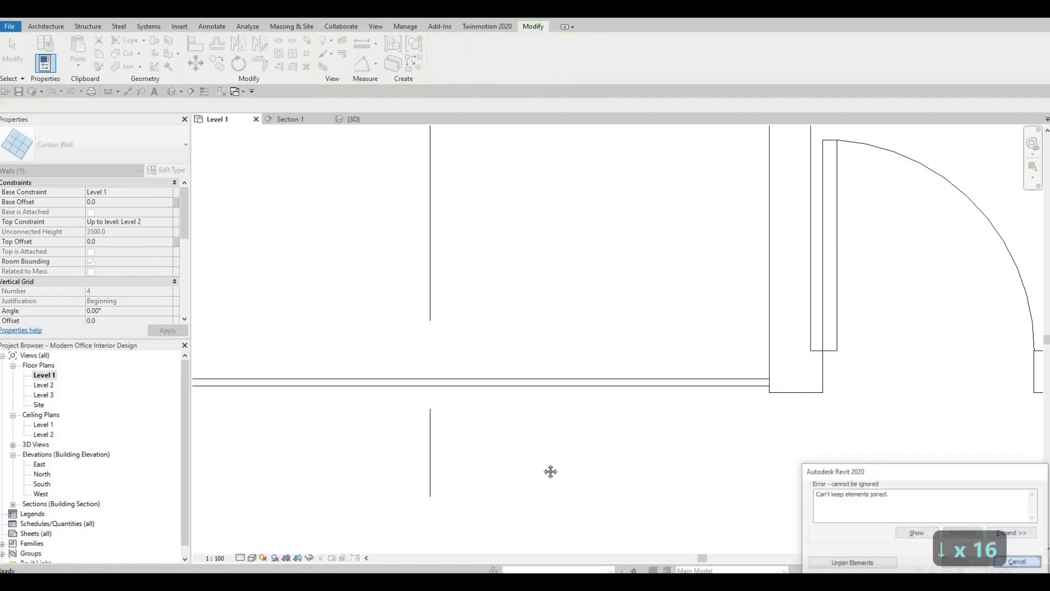
pyautogui.press('Escape')
# Shorten the west curtain wall's south end to line up with the south curtain wall at the southwest corner
pyautogui.scroll(-2, 412, 390)
pyautogui.moveTo(414, 387); pyautogui.dragTo(787, 381, button='middle')
pyautogui.moveTo(235, 359); pyautogui.dragTo(624, 320, button='middle')
pyautogui.scroll(-2, 541, 328)
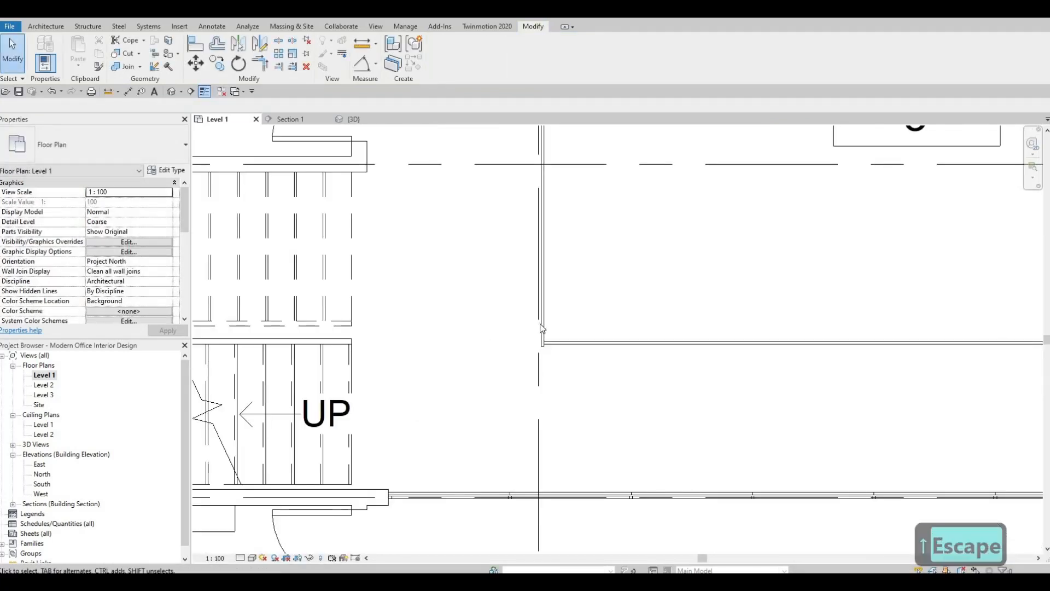
pyautogui.scroll(3, 536, 332)
pyautogui.scroll(2, 537, 361)
pyautogui.scroll(-2, 525, 425)
pyautogui.scroll(-2, 524, 426)
pyautogui.moveTo(528, 358); pyautogui.dragTo(520, 390, button='middle')
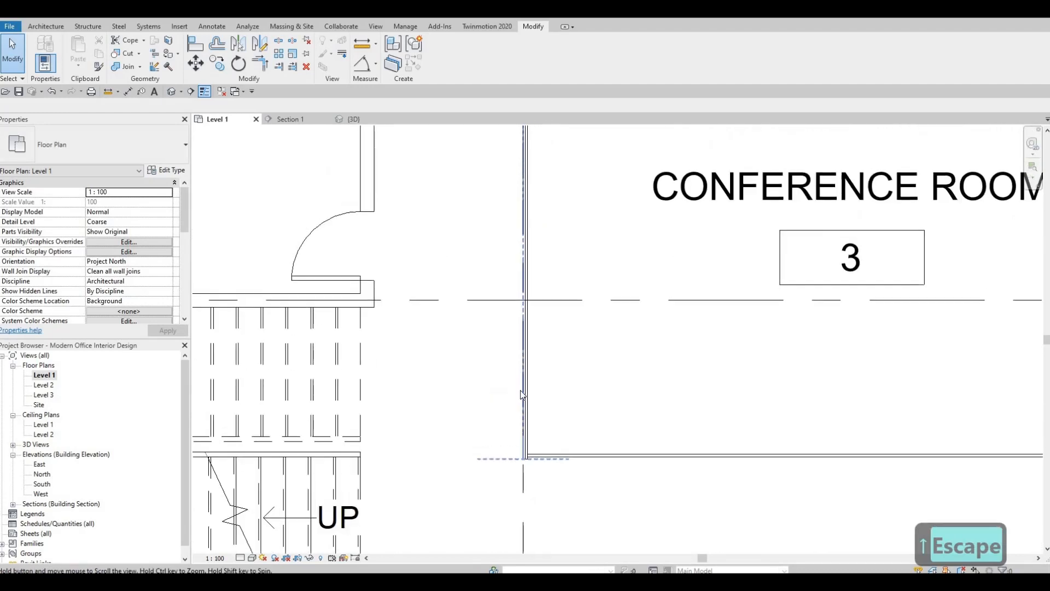
pyautogui.scroll(2, 526, 408)
pyautogui.scroll(3, 526, 422)
pyautogui.click(526, 417)
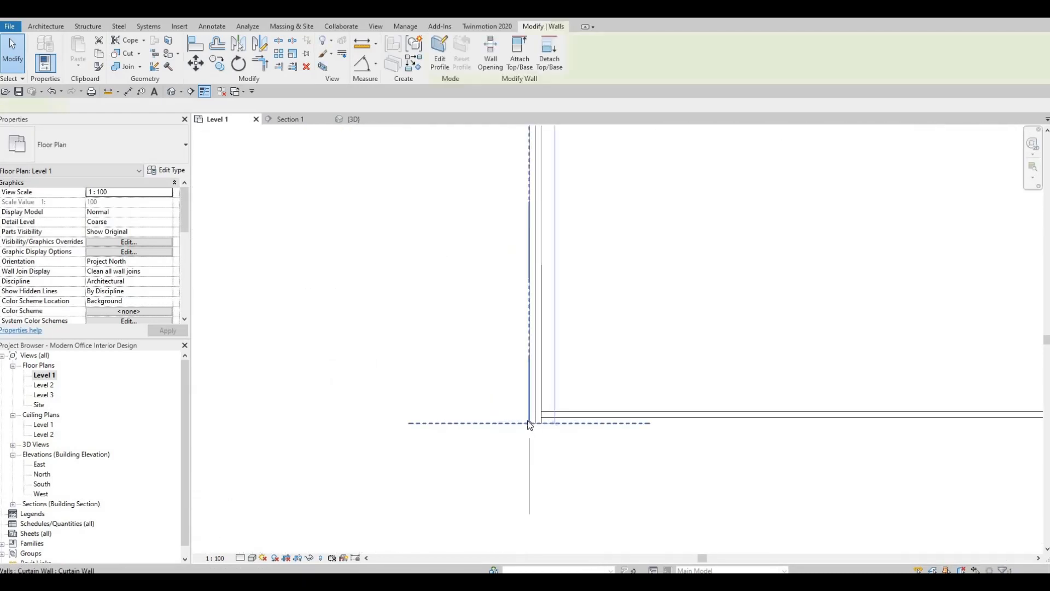
pyautogui.moveTo(527, 420); pyautogui.dragTo(527, 417)
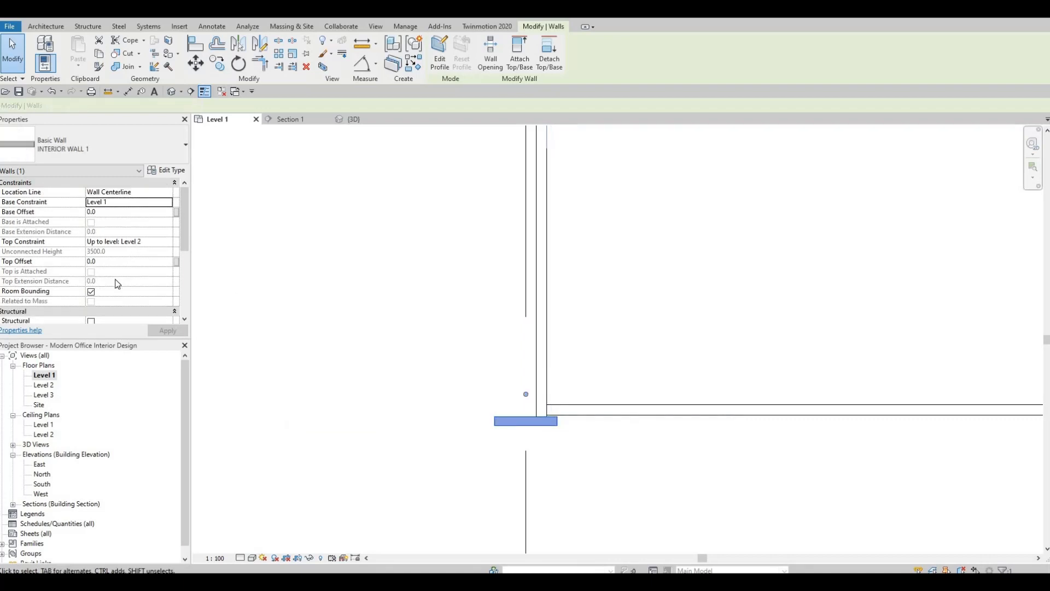
# Extend the west curtain wall's south end back to the outer face of the INTERIOR WALL 1 piece at the southwest corner
pyautogui.scroll(-3, 110, 268)
pyautogui.scroll(1, 104, 257)
pyautogui.scroll(1, 104, 257)
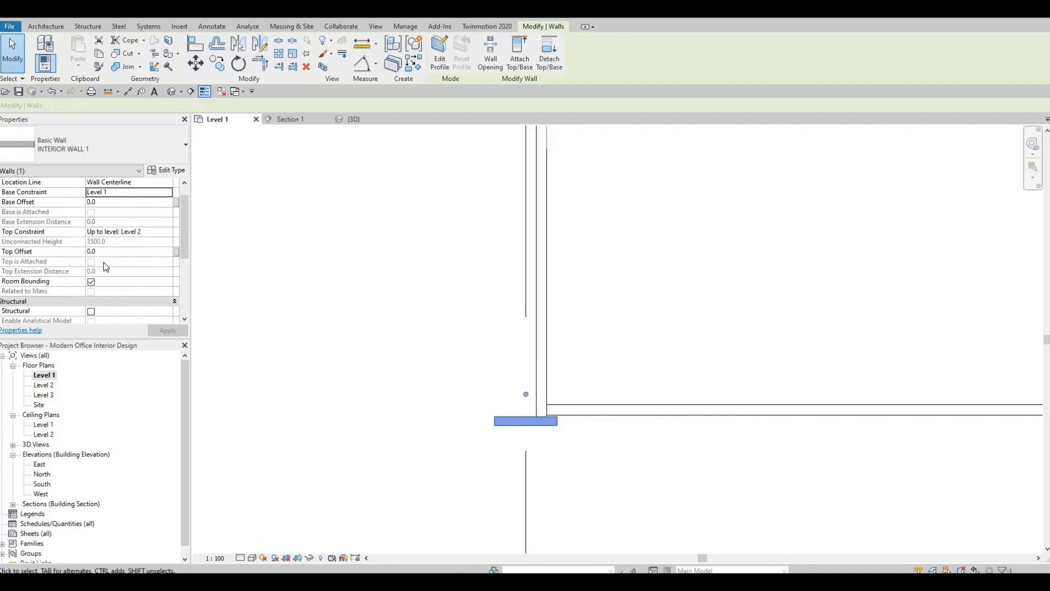
pyautogui.scroll(3, 537, 399)
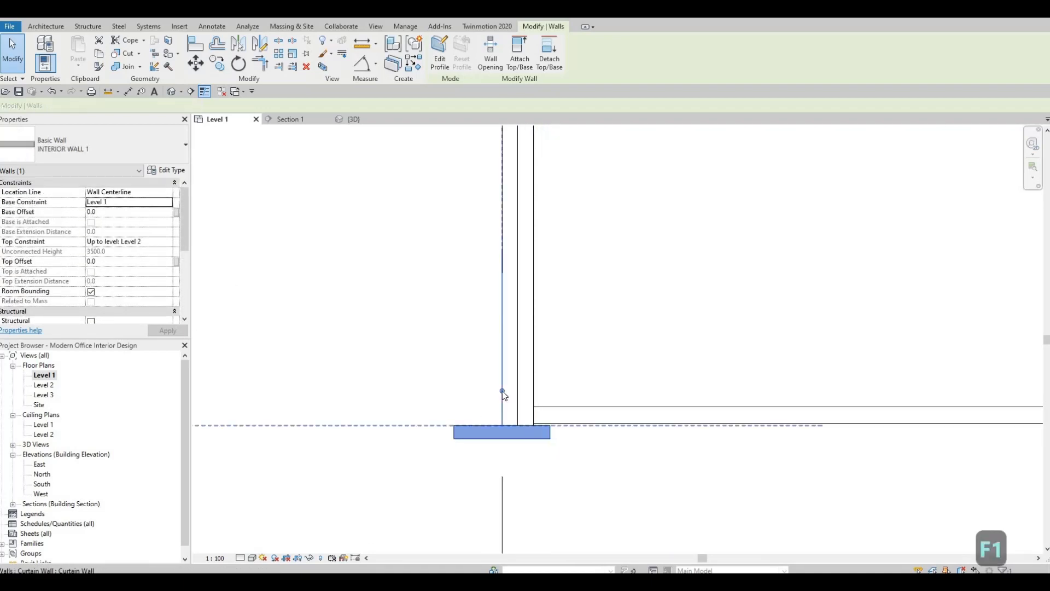
pyautogui.press('Escape')
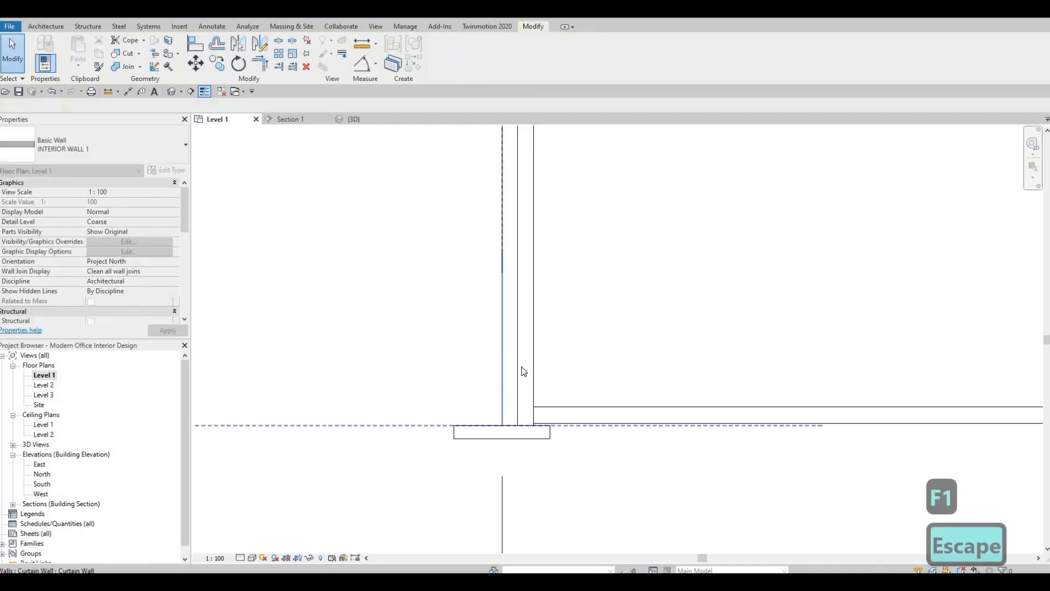
pyautogui.press('Escape')
pyautogui.click(506, 426)
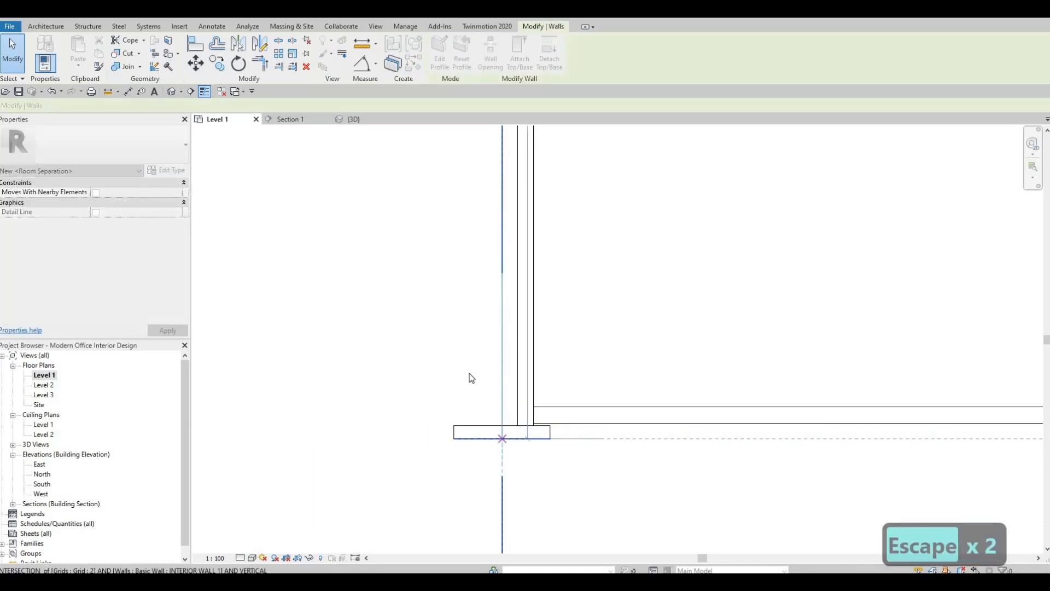
pyautogui.press('Escape')
# Nudge the south curtain wall outward past the east wall stub's outer face and unjoin the conflicting elements
pyautogui.scroll(-2, 521, 375)
pyautogui.moveTo(529, 374); pyautogui.dragTo(475, 376, button='middle')
pyautogui.scroll(-5, 475, 375)
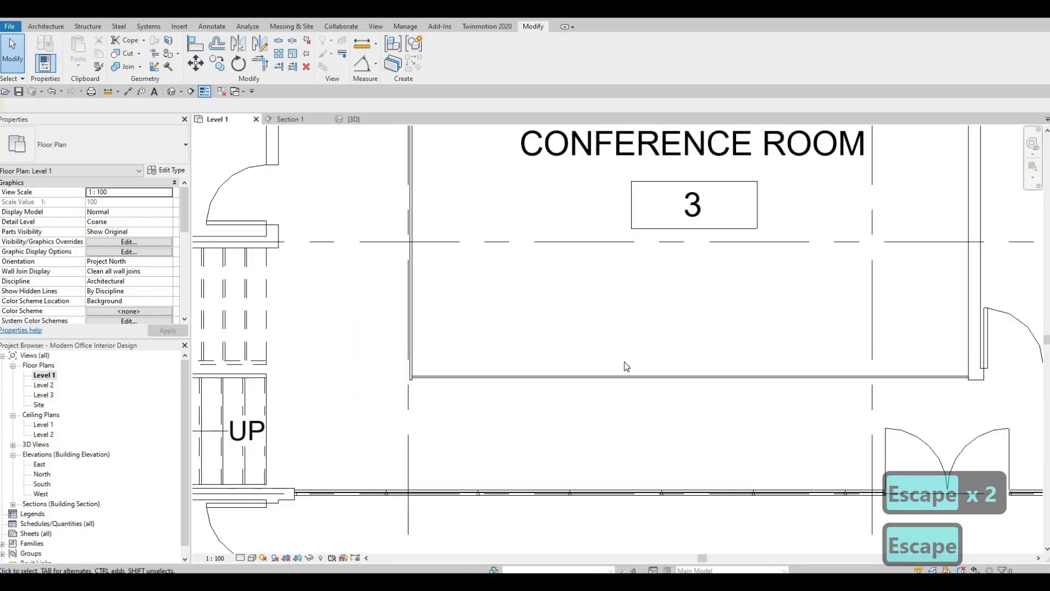
pyautogui.moveTo(708, 391); pyautogui.dragTo(621, 349, button='middle')
pyautogui.press('Escape')
pyautogui.click(684, 327)
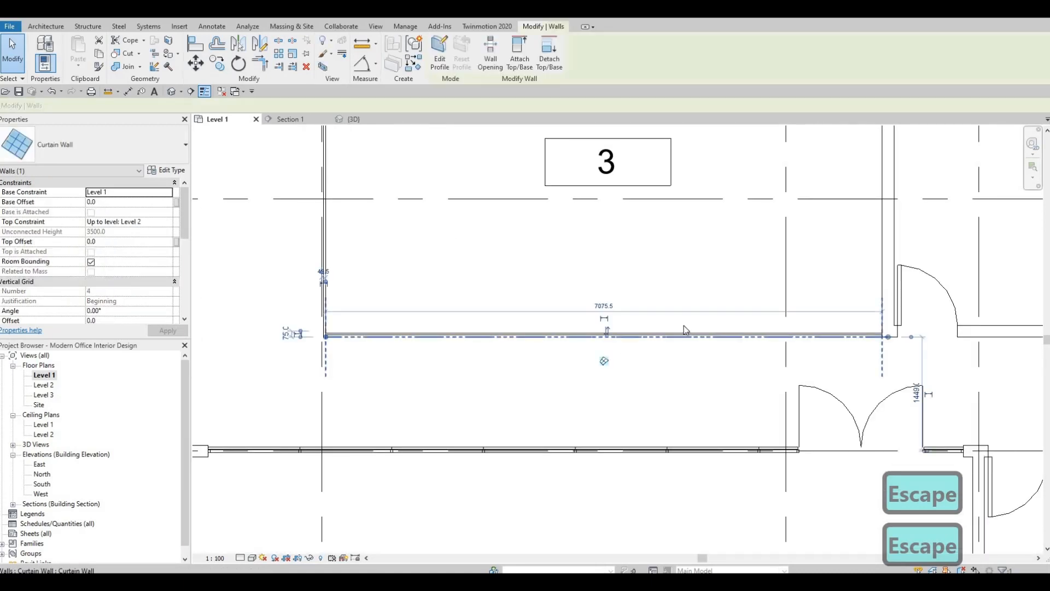
pyautogui.scroll(4, 683, 327)
pyautogui.scroll(-2, 475, 346)
pyautogui.scroll(-2, 477, 346)
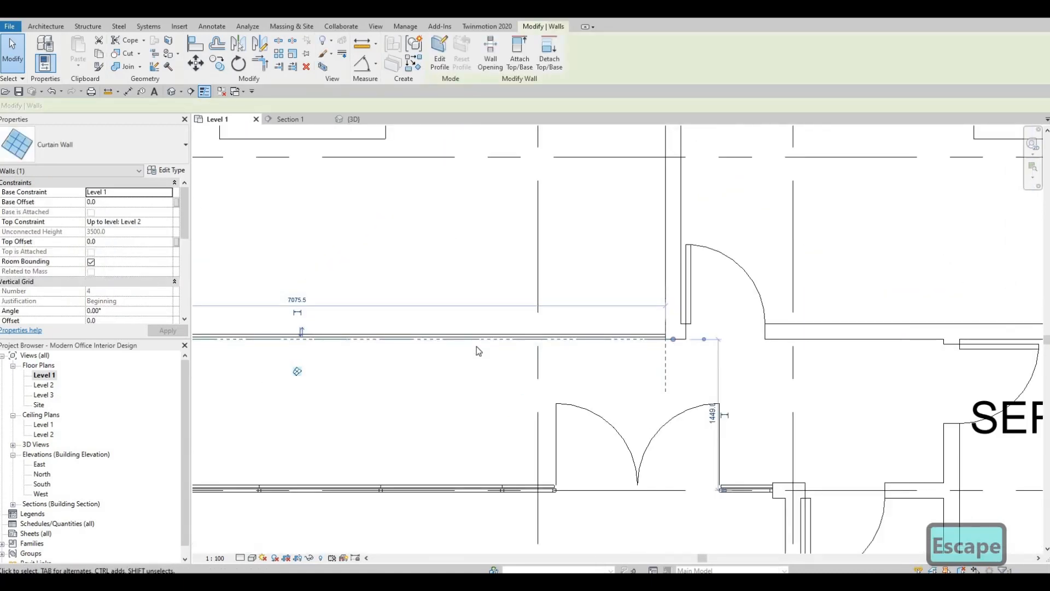
pyautogui.scroll(3, 671, 329)
pyautogui.moveTo(671, 329); pyautogui.dragTo(619, 317, button='middle')
pyautogui.scroll(4, 621, 317)
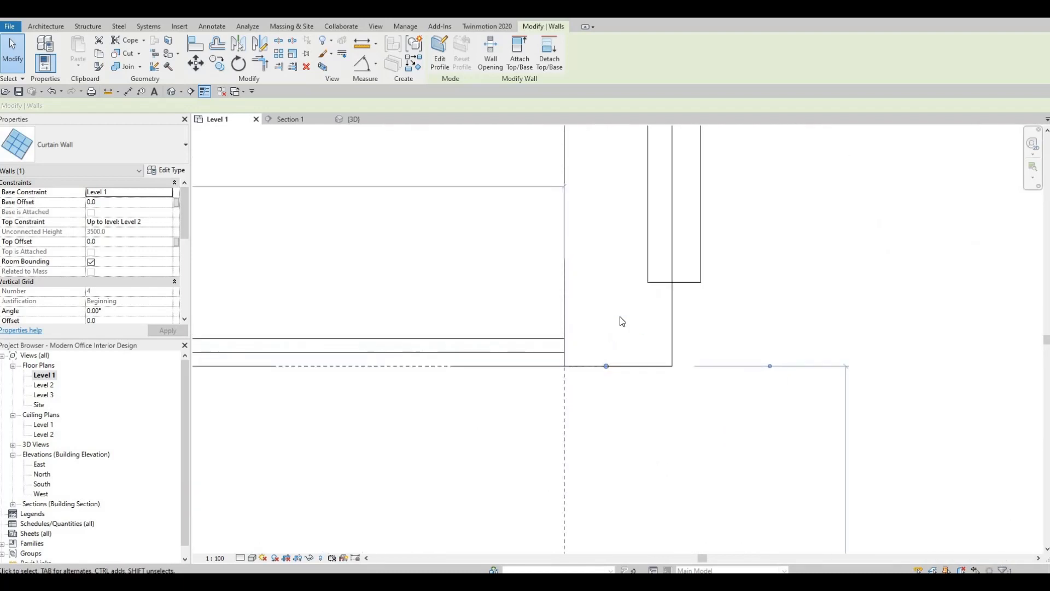
pyautogui.press('Down')
pyautogui.press('Down')
pyautogui.press('Down')
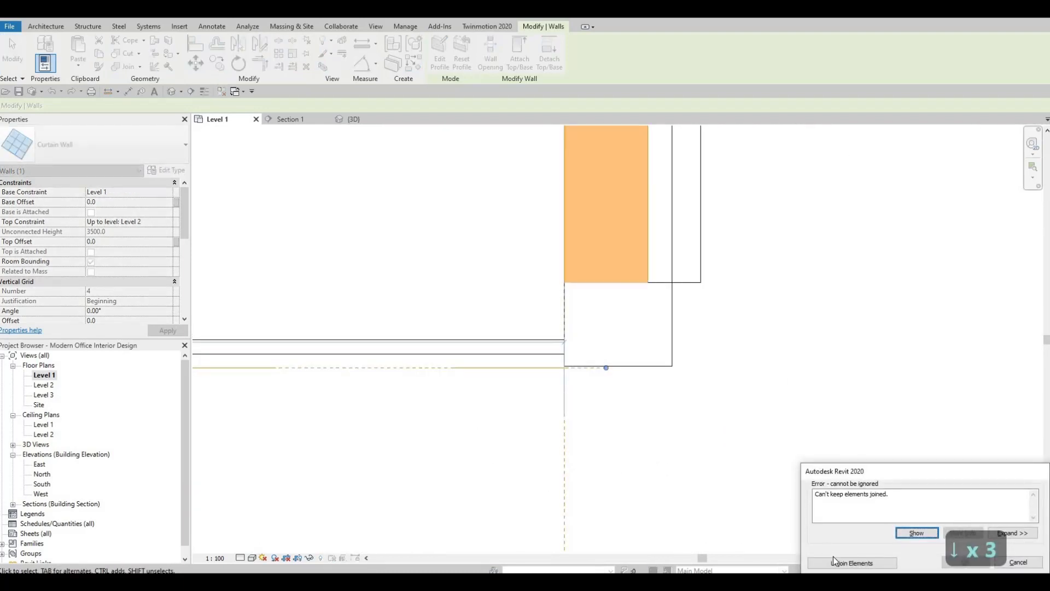
pyautogui.click(833, 561)
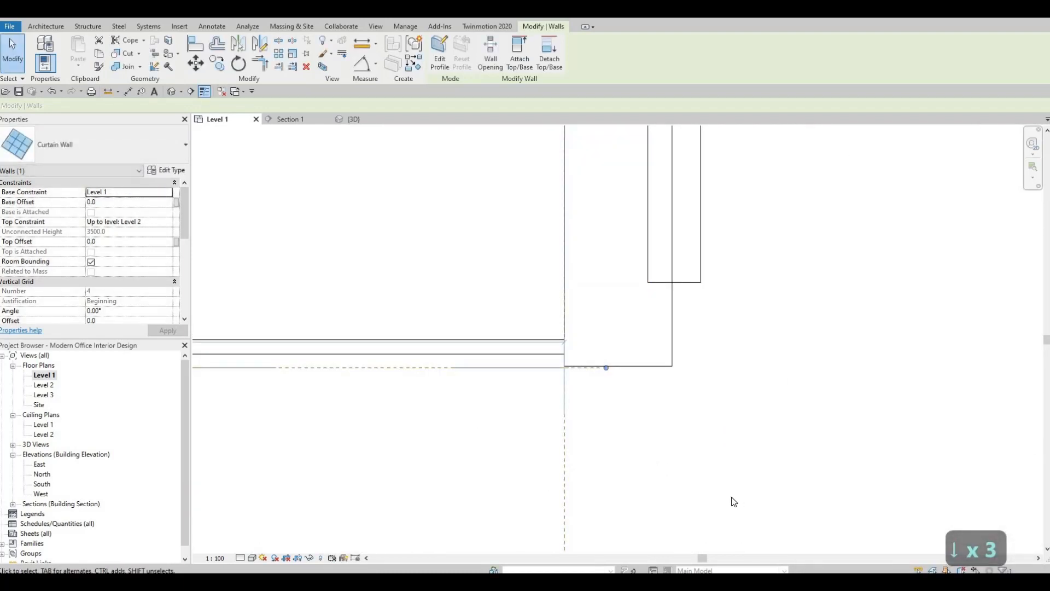
# Nudge the south curtain wall further outward and back to the outer face of the east wall's stub
pyautogui.press('Down')
pyautogui.press('Down')
pyautogui.press('Down')
pyautogui.press('Down')
pyautogui.press('Down')
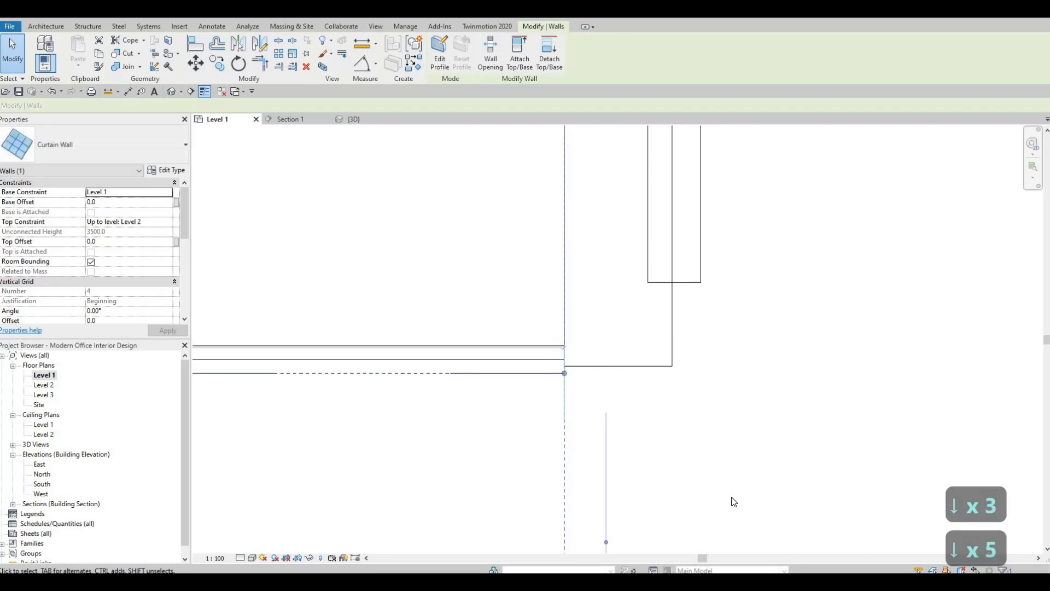
pyautogui.press('Up')
pyautogui.press('Up')
pyautogui.press('Up')
pyautogui.press('Up')
pyautogui.press('Up')
pyautogui.press('Up')
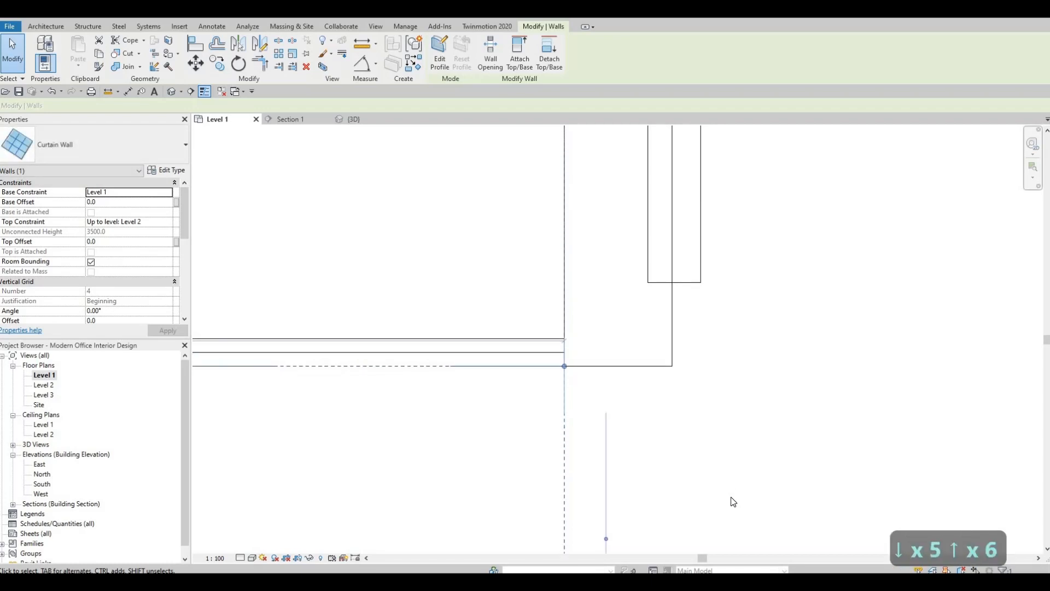
pyautogui.press('Escape')
# Nudge the south curtain wall outward ten increments so its outer panel line is flush with the east wall stub's outer face
pyautogui.click(513, 356)
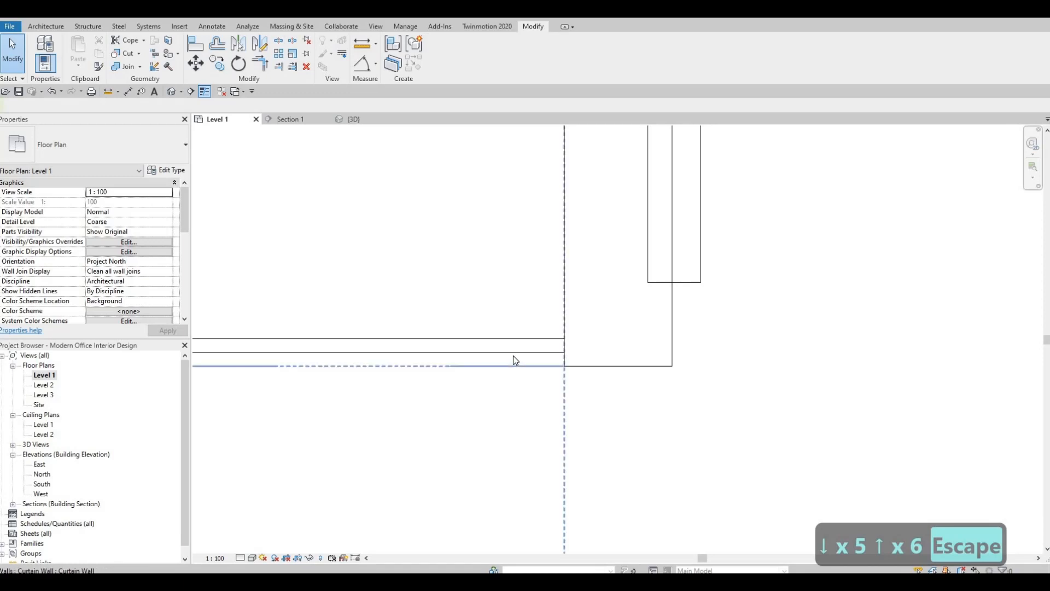
pyautogui.press('Down')
pyautogui.press('Down')
pyautogui.press('Down')
pyautogui.press('Down')
pyautogui.press('Down')
pyautogui.press('Down')
pyautogui.press('Down')
pyautogui.press('Down')
pyautogui.press('Down')
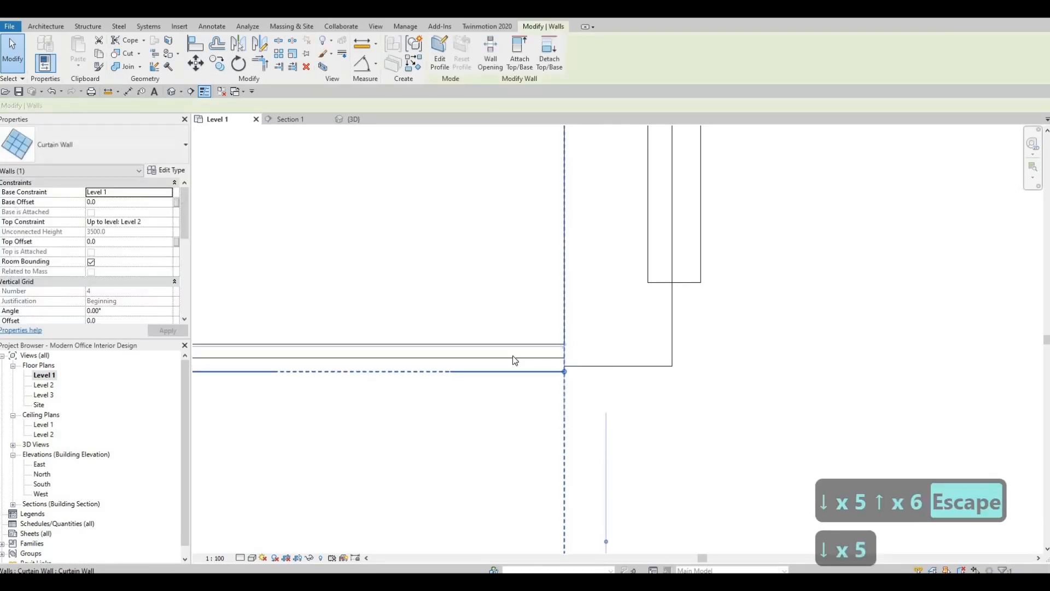
pyautogui.press('Down')
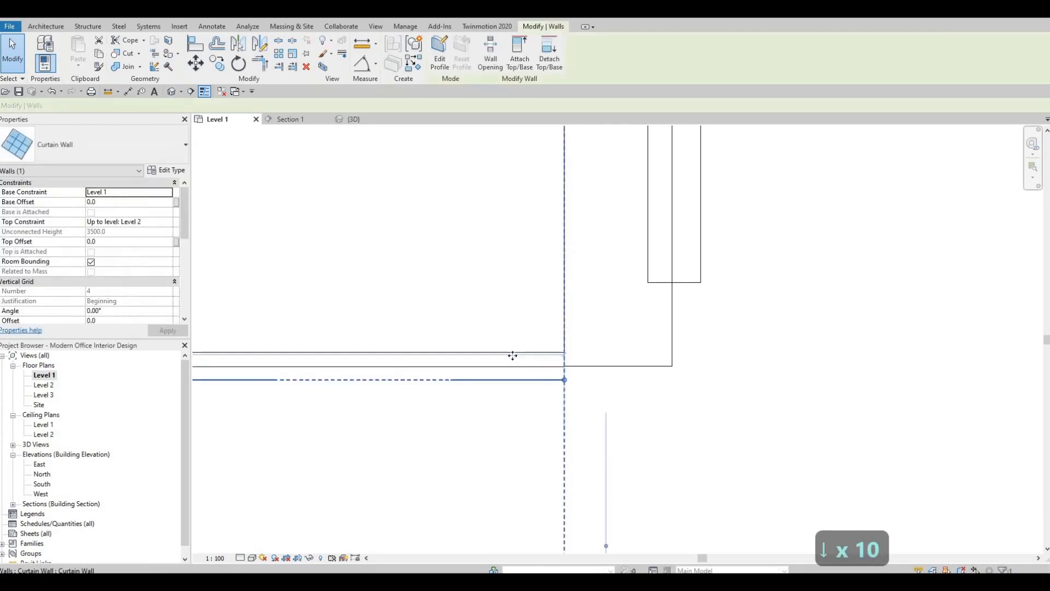
pyautogui.press('Escape')
# Examine how the curtain walls meet at the southeast and southwest corners and at the west wall's north end
pyautogui.scroll(-2, 580, 355)
pyautogui.scroll(-4, 602, 313)
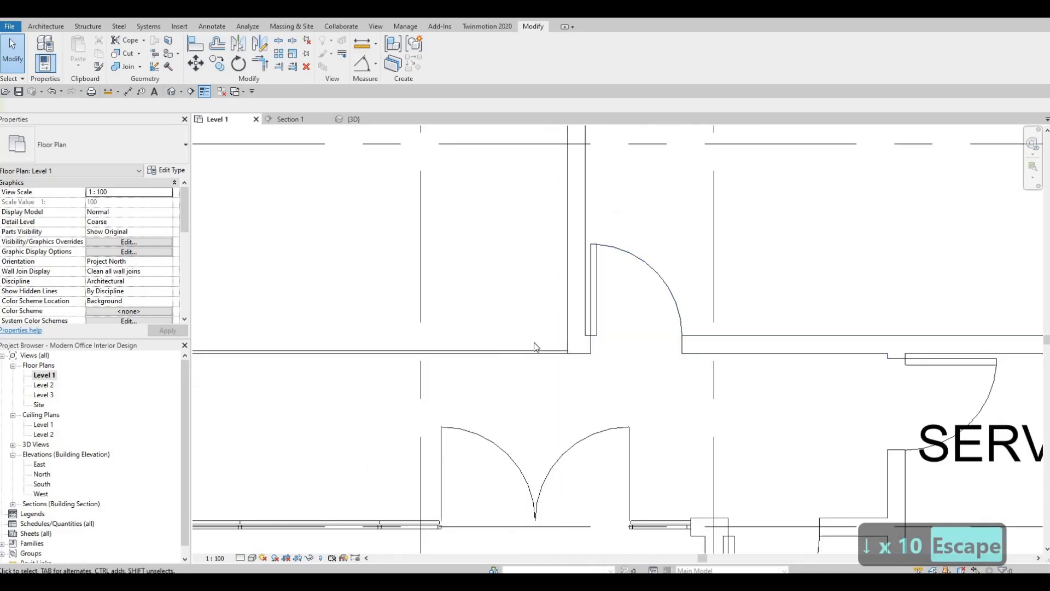
pyautogui.scroll(4, 635, 343)
pyautogui.scroll(5, 635, 344)
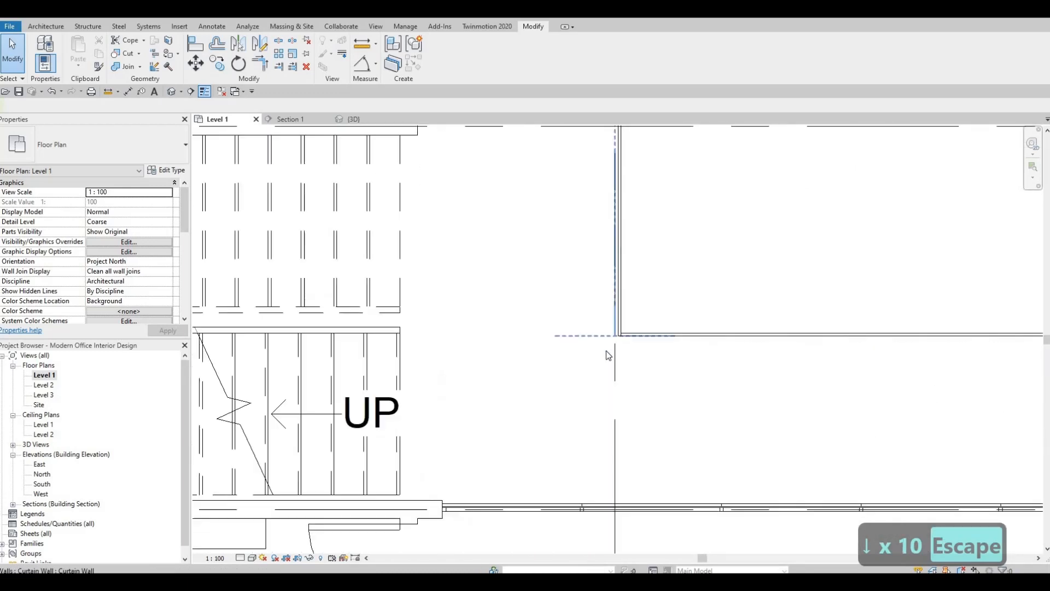
pyautogui.press('Escape')
pyautogui.scroll(-2, 613, 342)
pyautogui.moveTo(633, 345); pyautogui.dragTo(507, 332, button='middle')
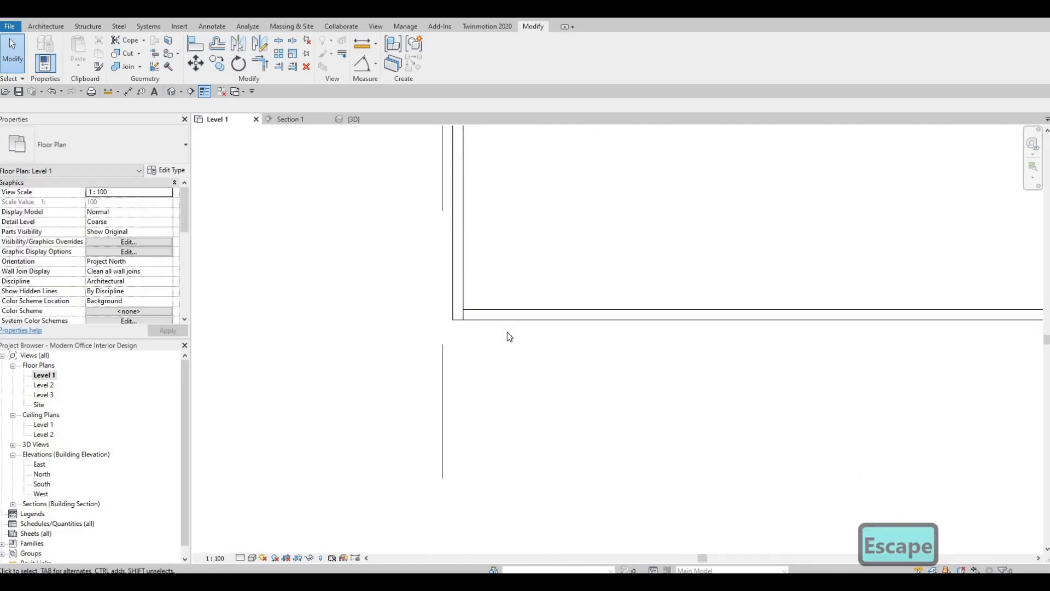
pyautogui.scroll(-1, 507, 332)
pyautogui.moveTo(722, 371); pyautogui.dragTo(520, 347, button='middle')
pyautogui.scroll(-4, 520, 347)
pyautogui.moveTo(654, 358); pyautogui.dragTo(546, 357, button='middle')
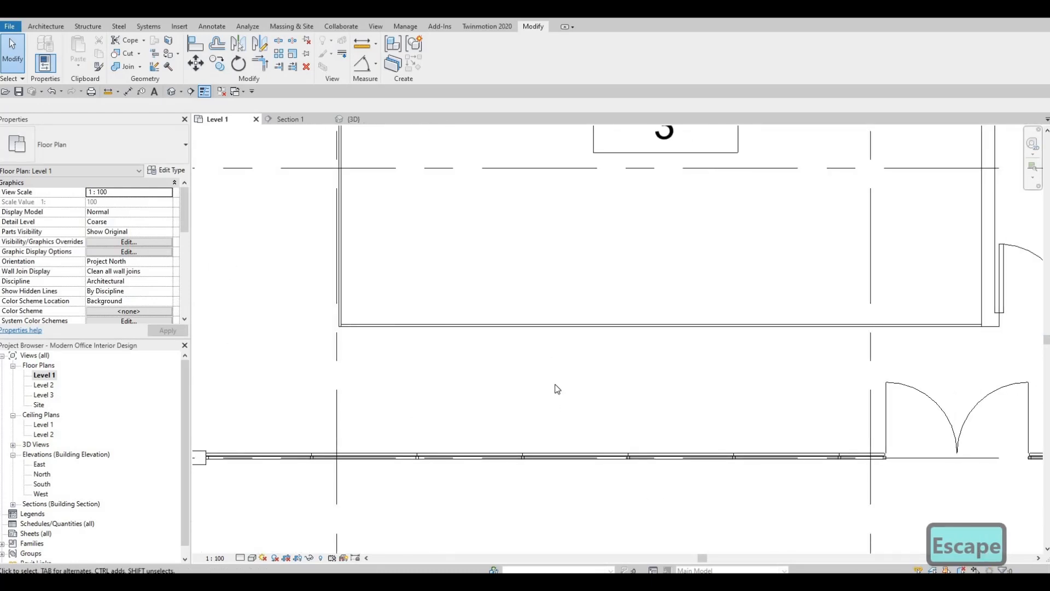
pyautogui.moveTo(421, 310); pyautogui.dragTo(513, 435, button='middle')
pyautogui.moveTo(443, 188); pyautogui.dragTo(471, 383, button='middle')
pyautogui.moveTo(483, 326); pyautogui.dragTo(507, 306, button='middle')
pyautogui.scroll(2, 515, 280)
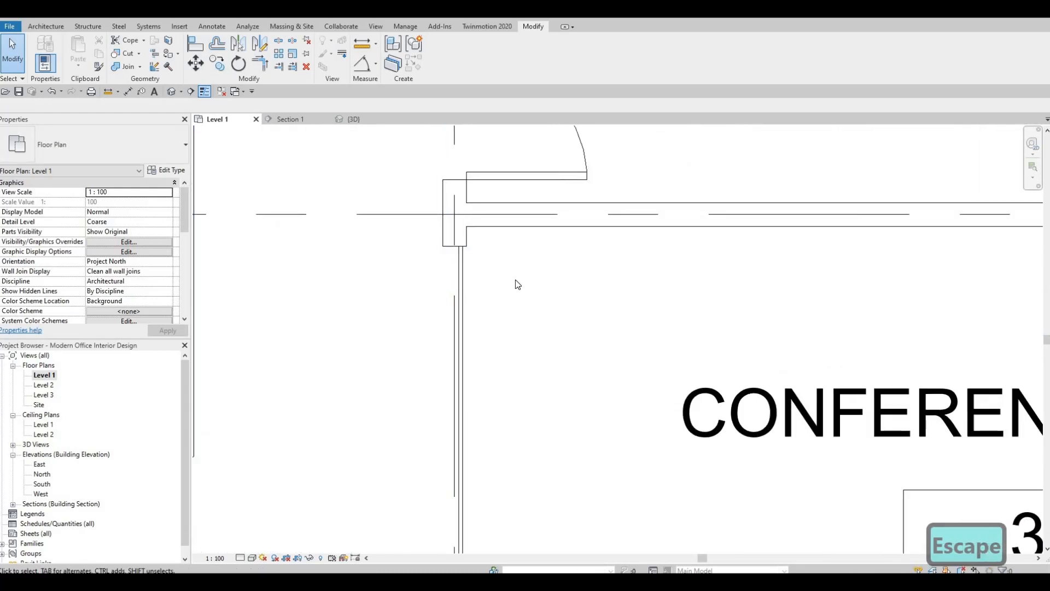
# Move the building section line north from the lobby into the corridor between the conference room and the lobby's curtain wall
pyautogui.scroll(-2, 515, 280)
pyautogui.scroll(-1, 520, 352)
pyautogui.press('Escape')
pyautogui.scroll(1, 500, 344)
pyautogui.scroll(1, 662, 394)
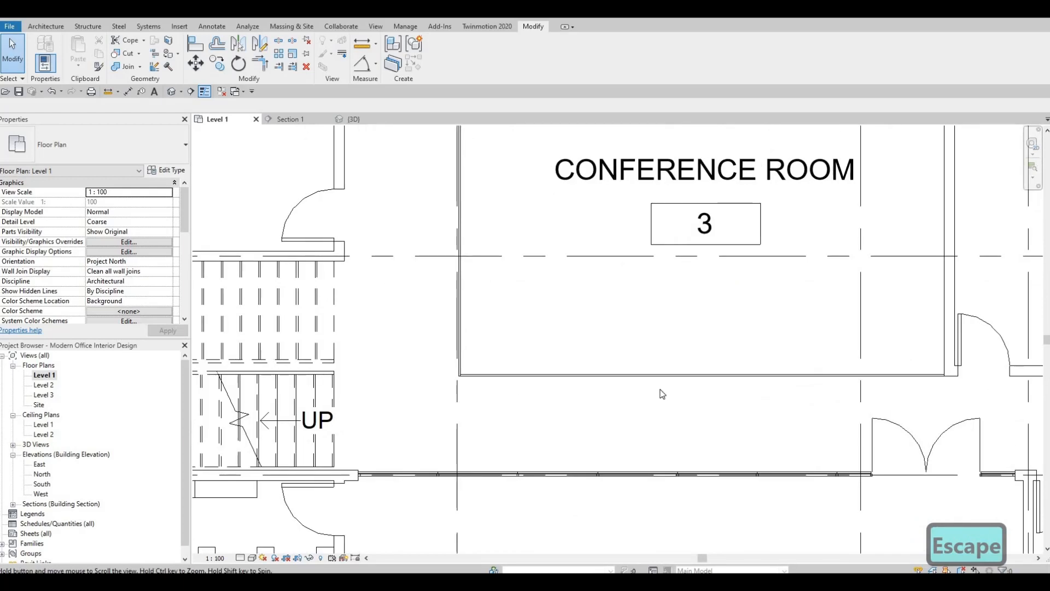
pyautogui.moveTo(662, 393); pyautogui.dragTo(640, 386, button='middle')
pyautogui.scroll(-1, 640, 385)
pyautogui.moveTo(732, 410); pyautogui.dragTo(659, 373, button='middle')
pyautogui.scroll(-2, 660, 373)
pyautogui.scroll(-1, 744, 429)
pyautogui.moveTo(754, 502); pyautogui.dragTo(740, 424, button='middle')
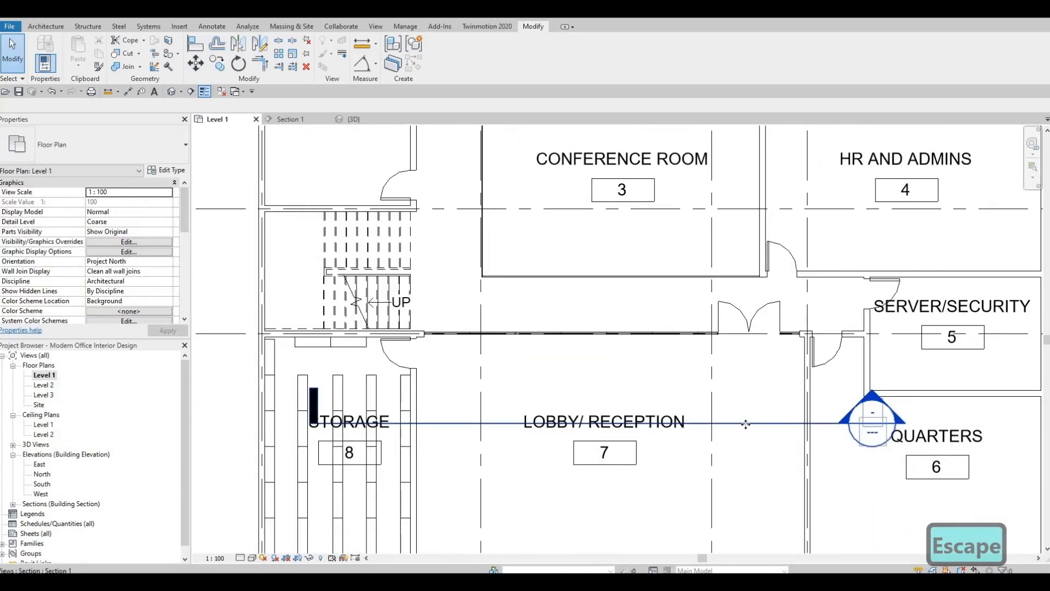
pyautogui.click(745, 424)
pyautogui.moveTo(759, 318); pyautogui.dragTo(767, 306)
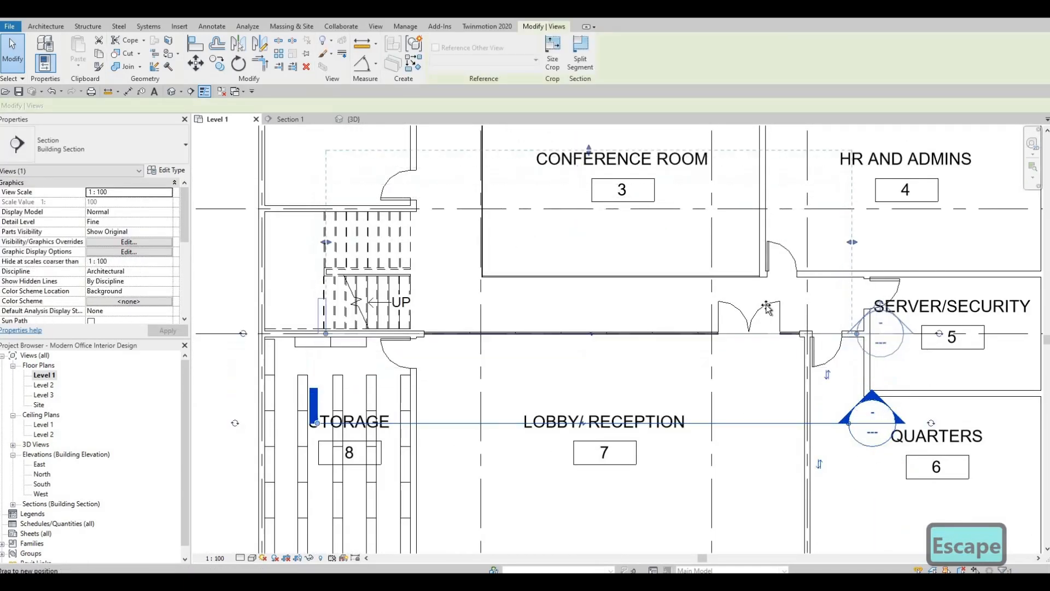
pyautogui.moveTo(617, 338); pyautogui.dragTo(617, 434, button='middle')
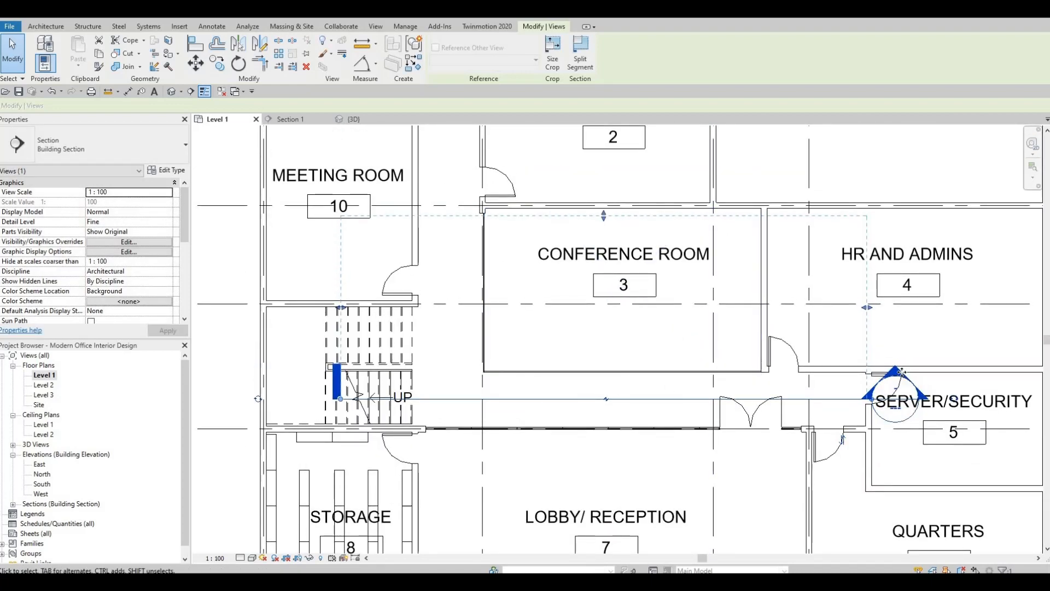
pyautogui.press('Escape')
pyautogui.press('Escape')
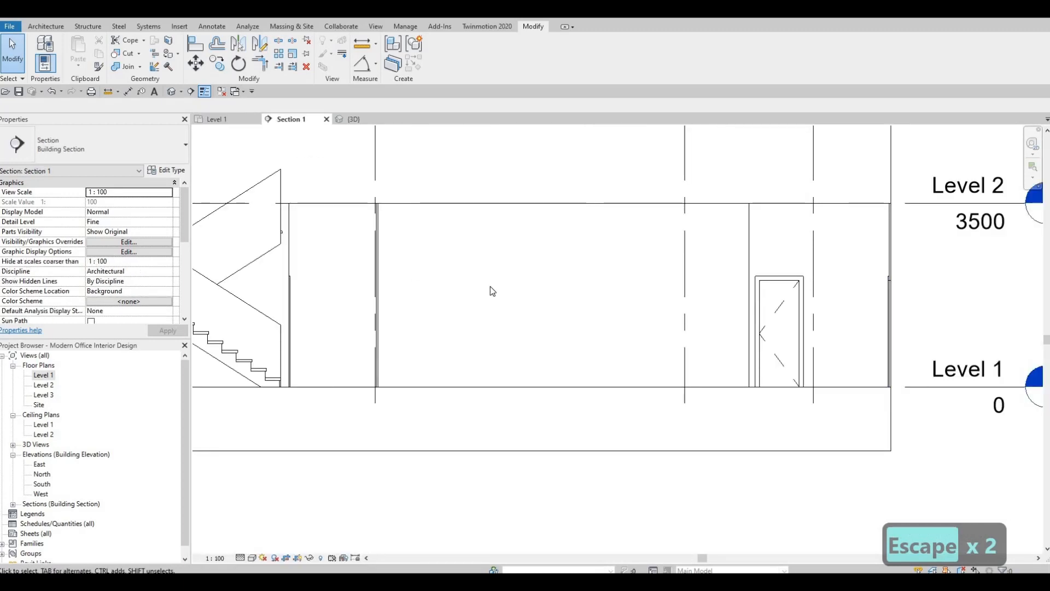
# In the Section 1 view, lower the conference room's south curtain wall by setting its top offset to -600
pyautogui.moveTo(529, 340); pyautogui.dragTo(544, 321, button='middle')
pyautogui.scroll(-2, 587, 199)
pyautogui.moveTo(587, 199); pyautogui.dragTo(547, 254, button='middle')
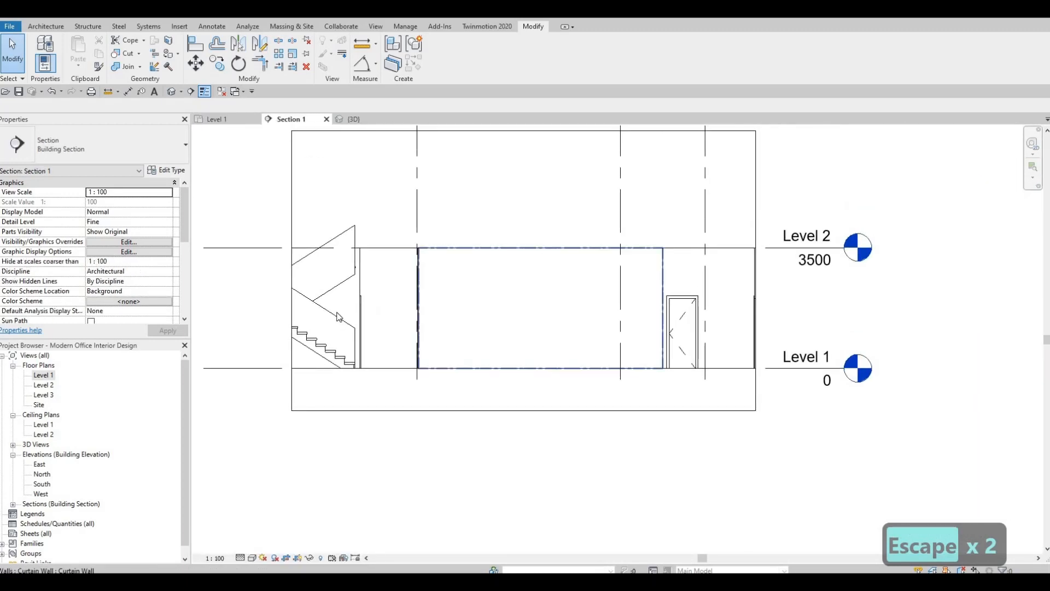
pyautogui.click(547, 250)
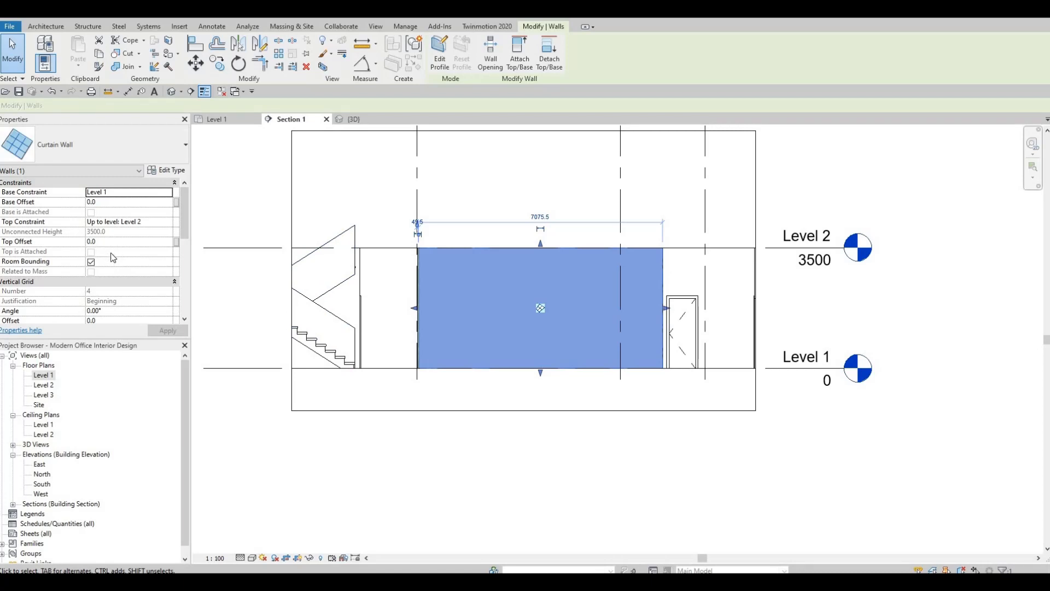
pyautogui.click(115, 241)
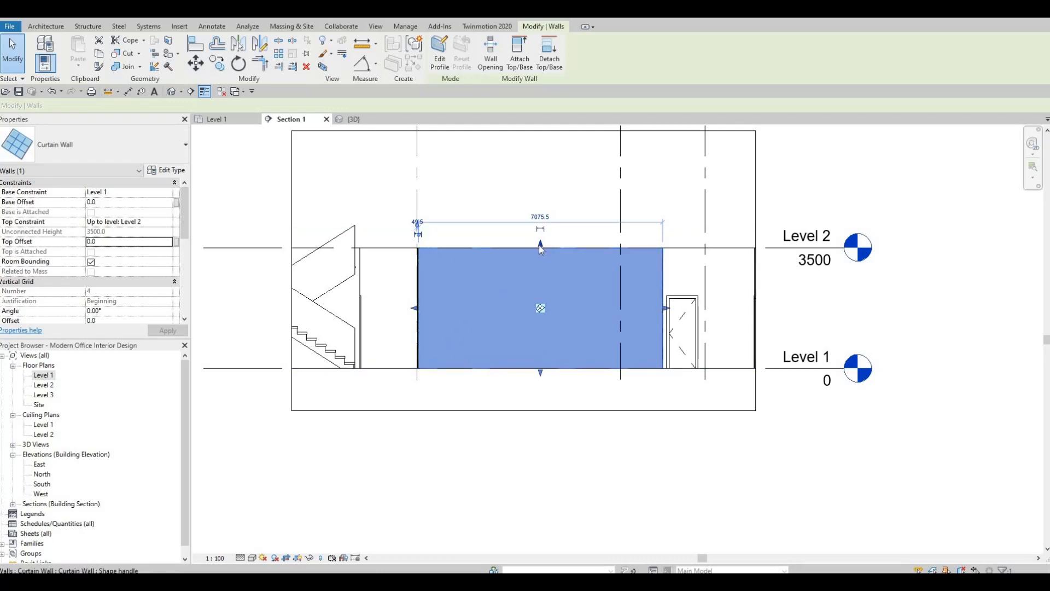
pyautogui.moveTo(541, 249); pyautogui.dragTo(130, 251)
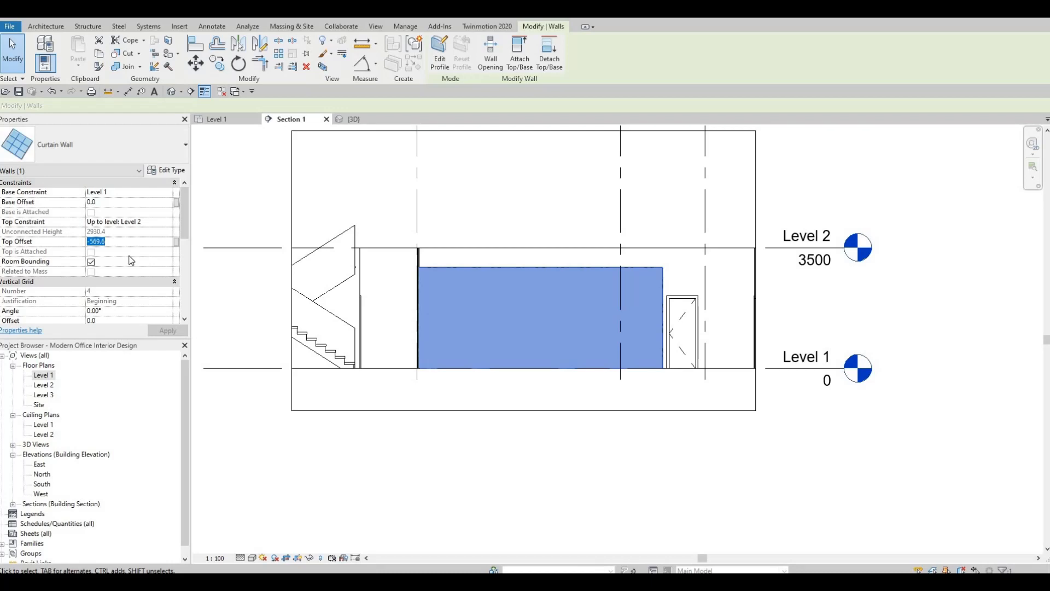
pyautogui.write('-')
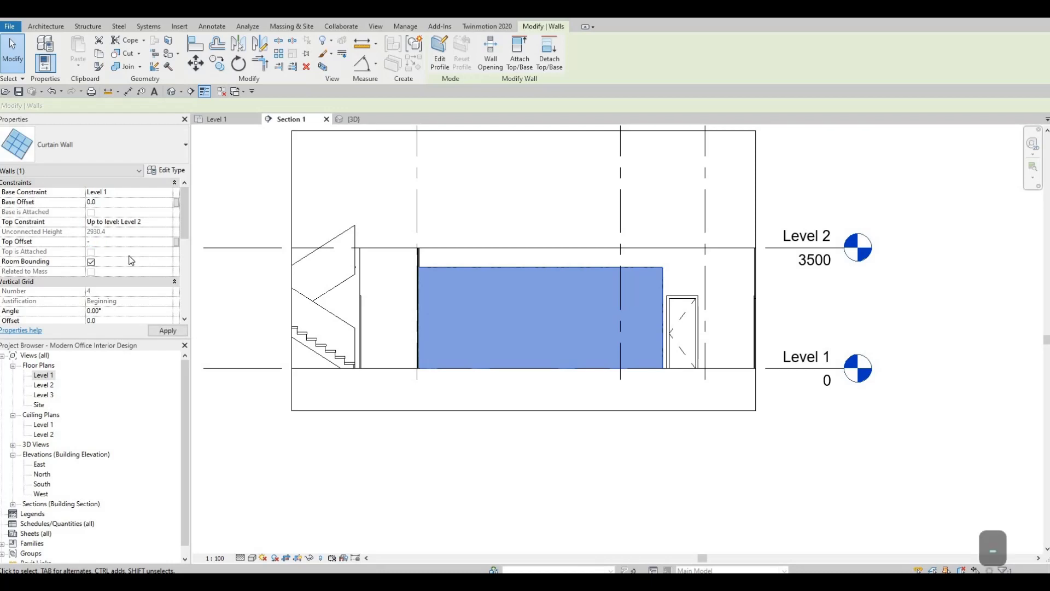
pyautogui.write('600')
pyautogui.press('Return')
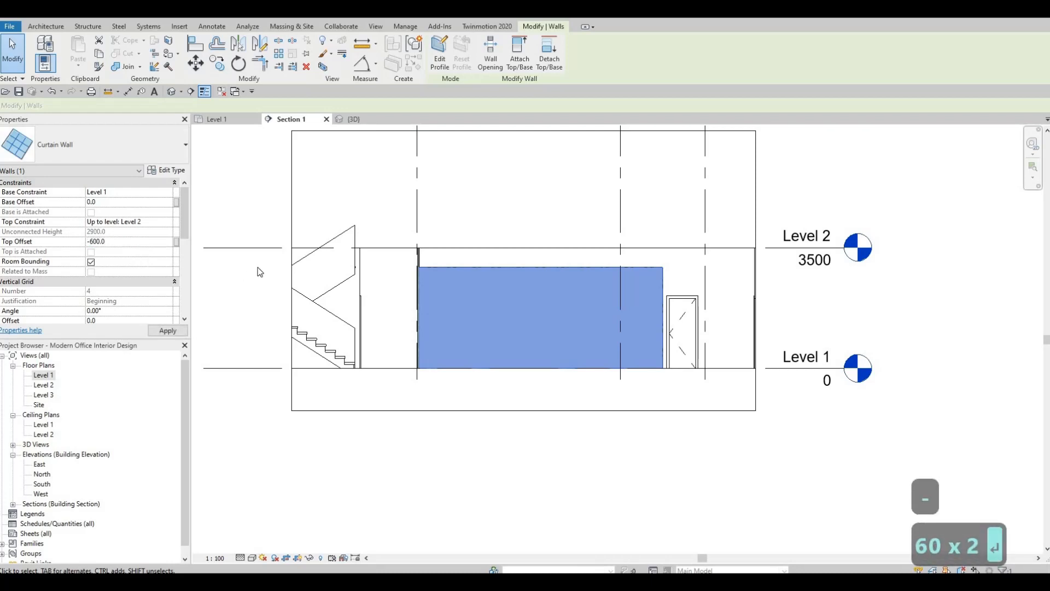
pyautogui.press('Escape')
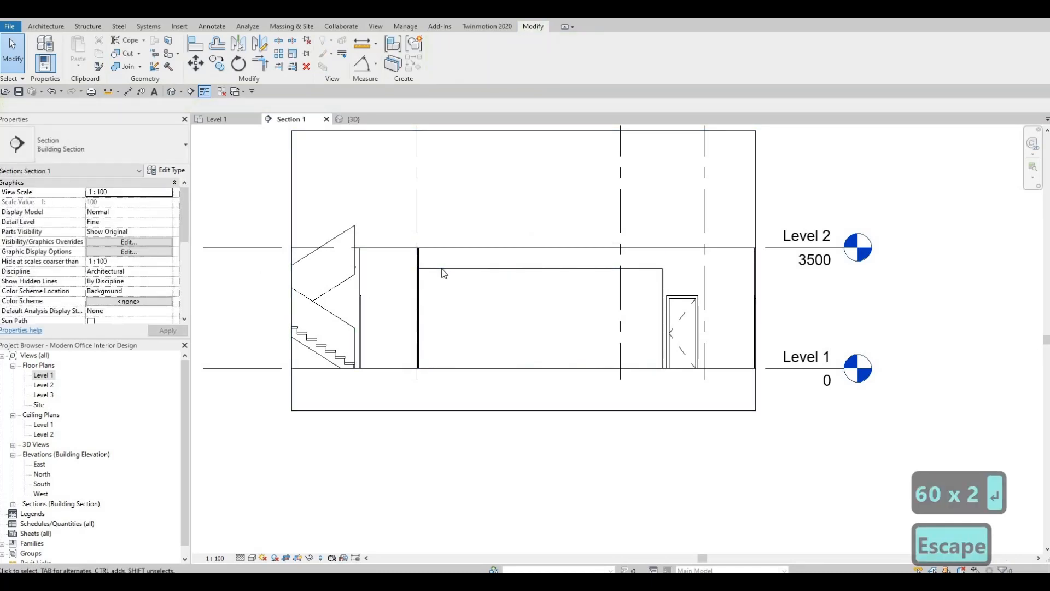
# Examine in section how the lowered south curtain wall sits within the surrounding interior wall, including the band above it
pyautogui.click(587, 330)
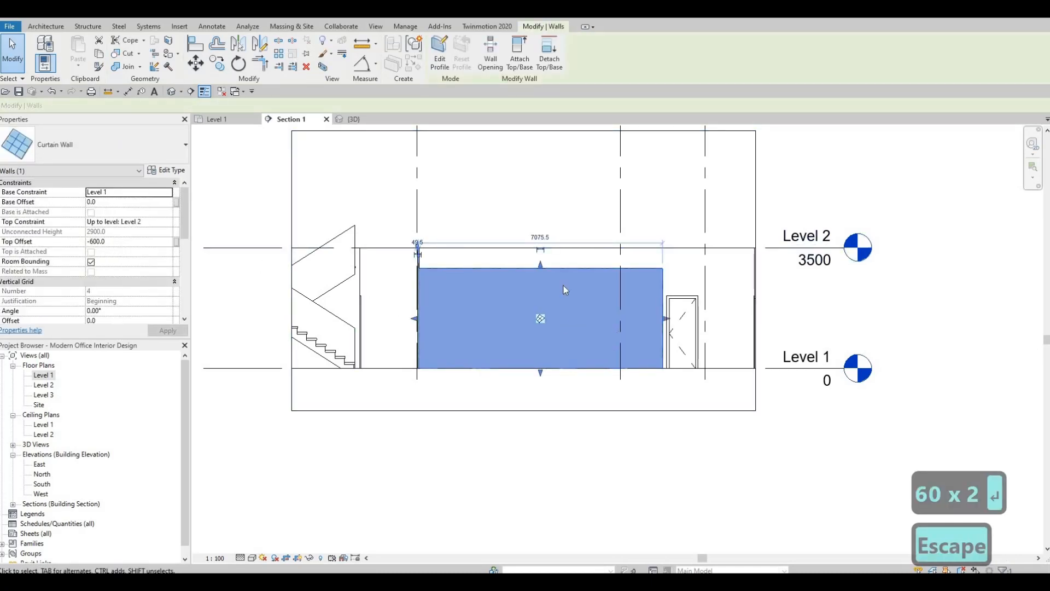
pyautogui.press('Escape')
pyautogui.scroll(3, 785, 252)
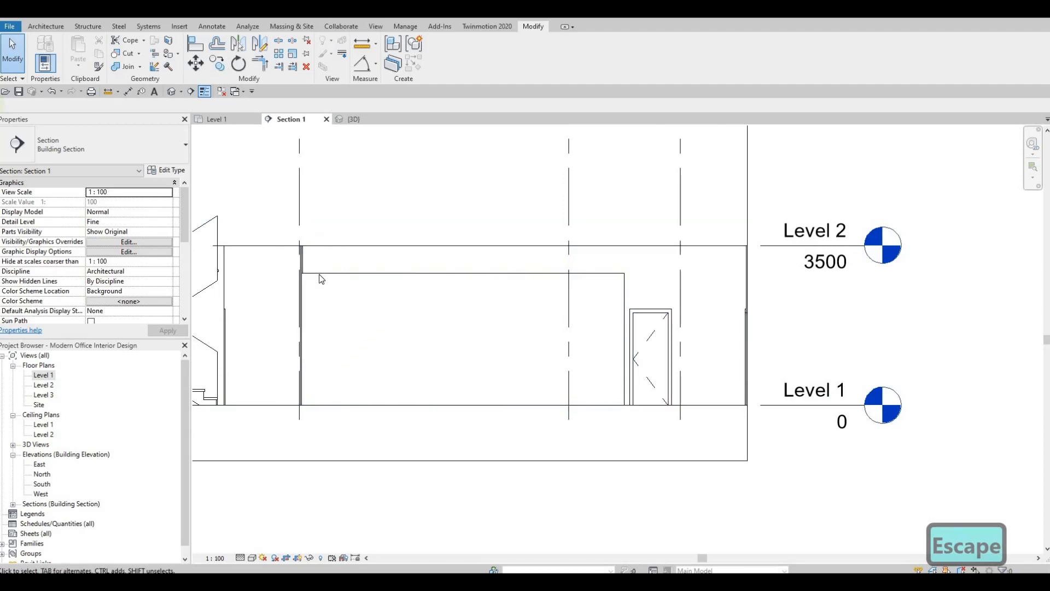
pyautogui.moveTo(329, 273); pyautogui.dragTo(339, 270, button='middle')
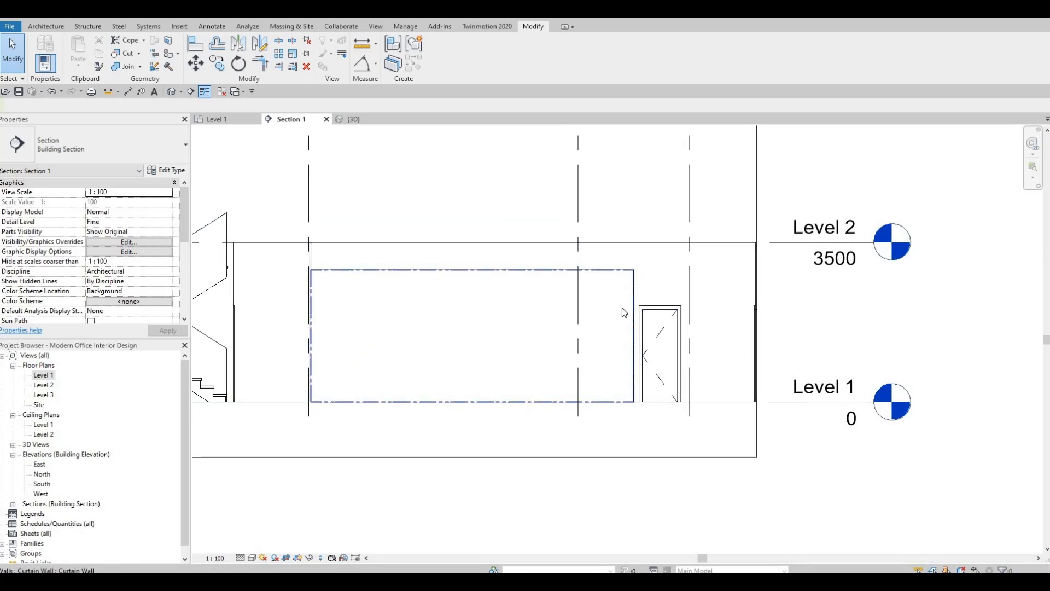
pyautogui.scroll(-1, 603, 312)
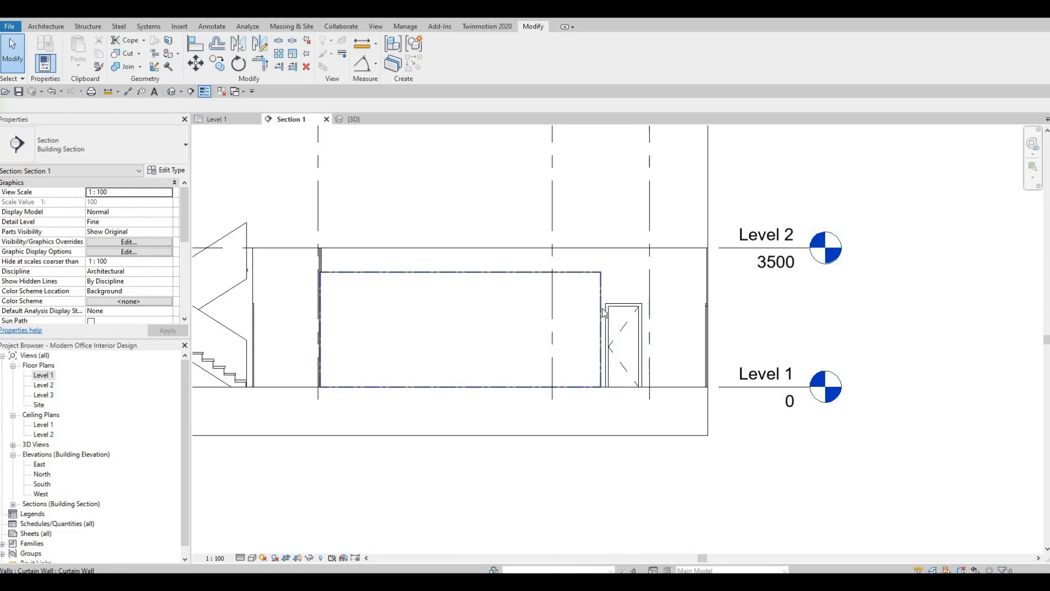
pyautogui.scroll(4, 589, 294)
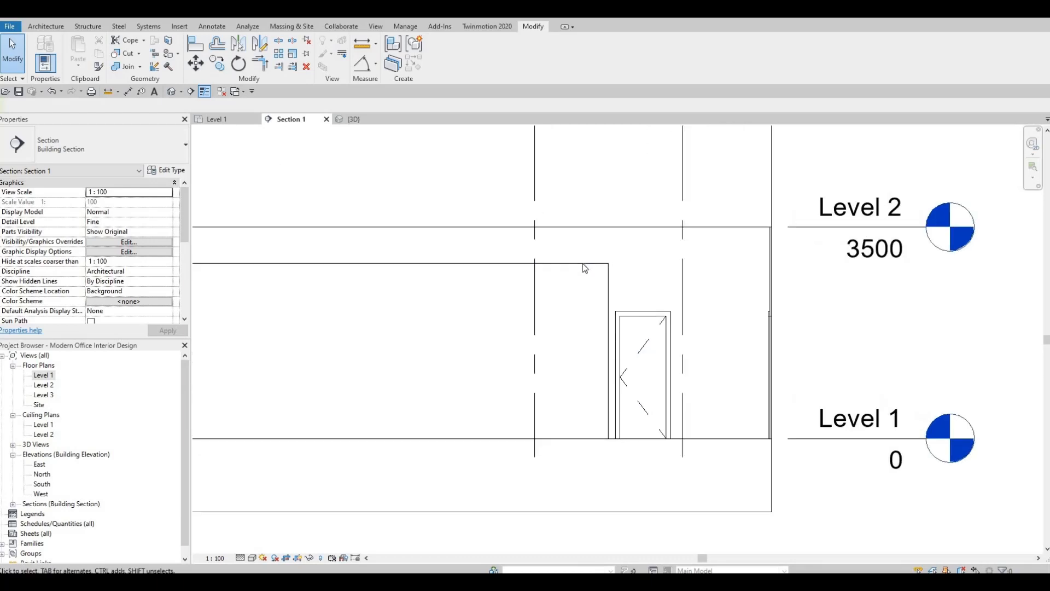
pyautogui.scroll(-3, 618, 295)
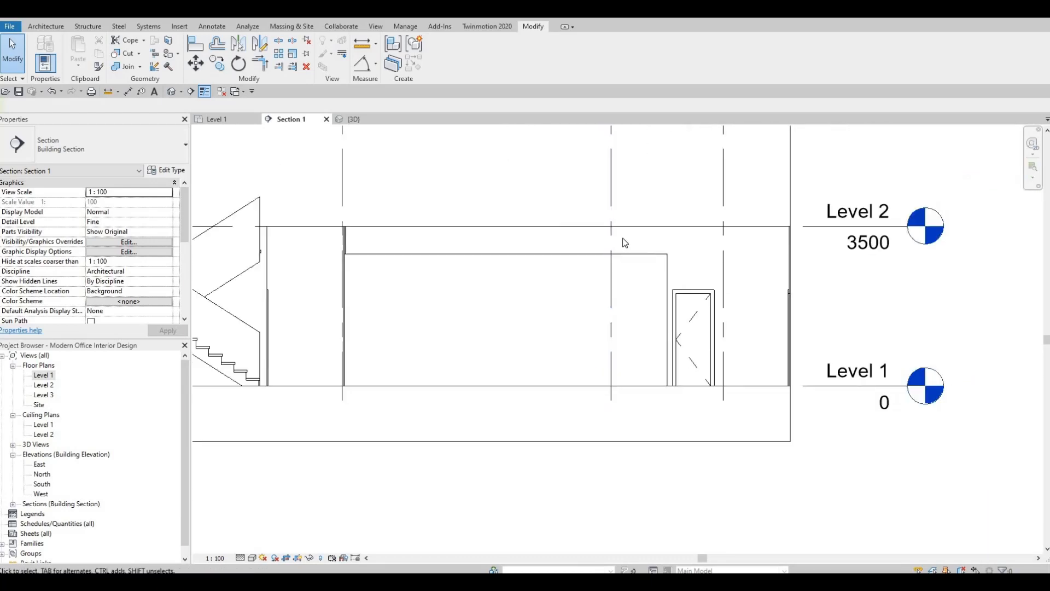
pyautogui.click(567, 245)
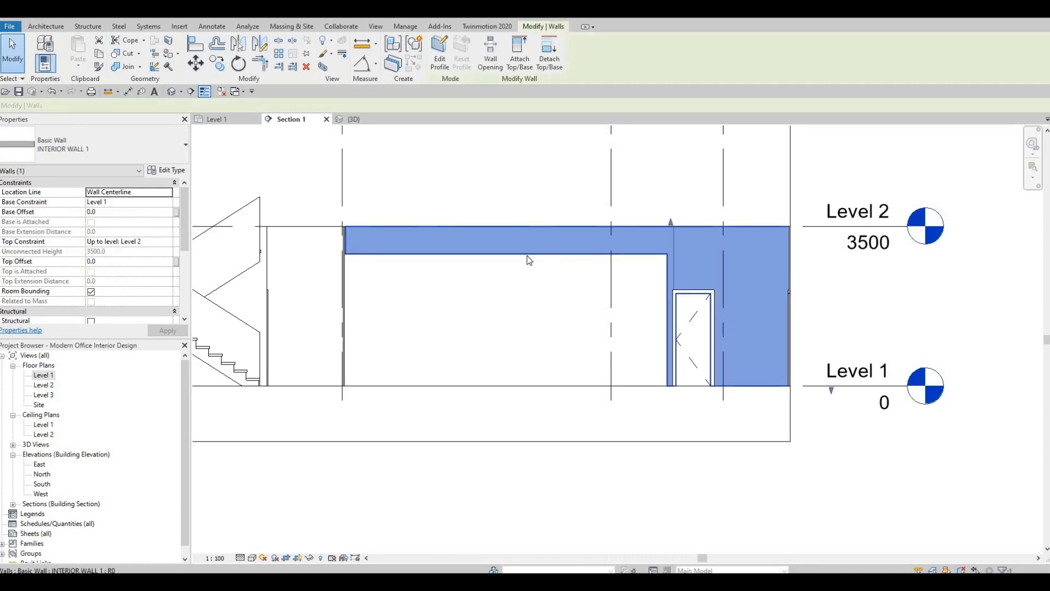
pyautogui.press('Escape')
pyautogui.moveTo(569, 226); pyautogui.dragTo(591, 228, button='middle')
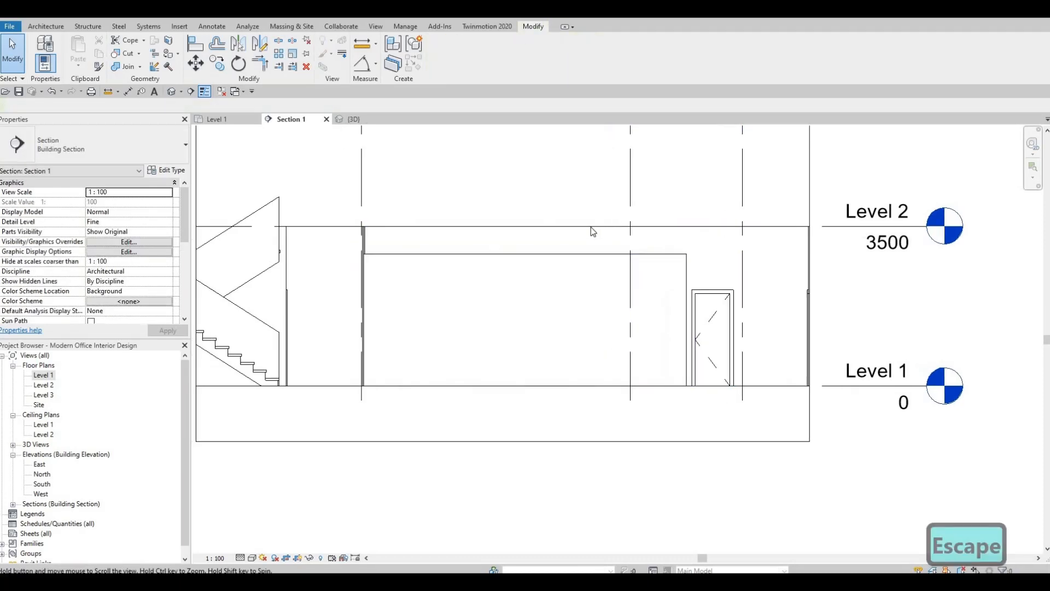
pyautogui.click(524, 244)
pyautogui.moveTo(523, 244); pyautogui.dragTo(456, 263, button='middle')
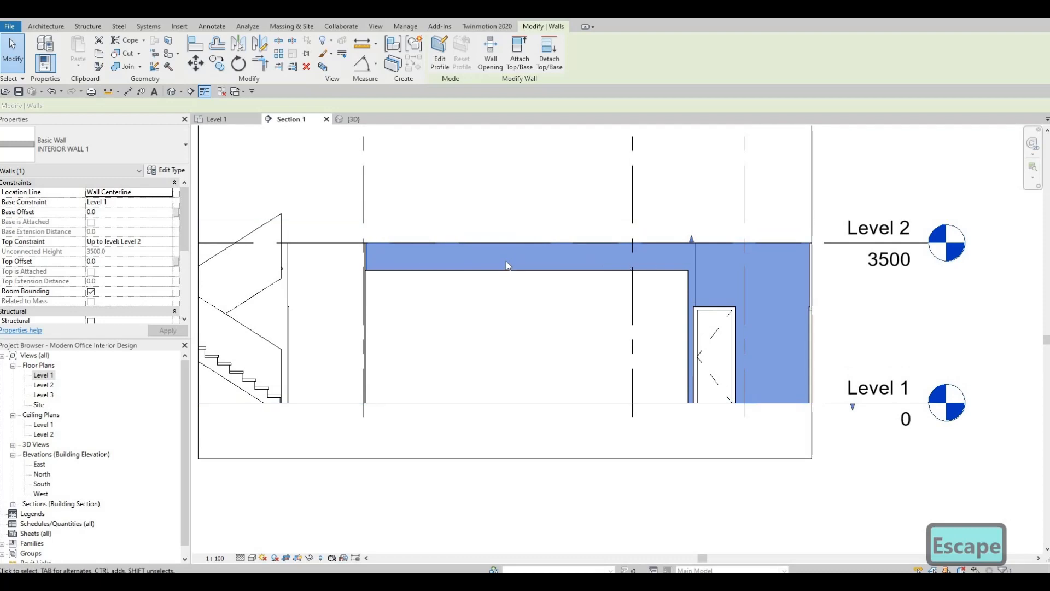
pyautogui.moveTo(535, 252); pyautogui.dragTo(540, 251, button='middle')
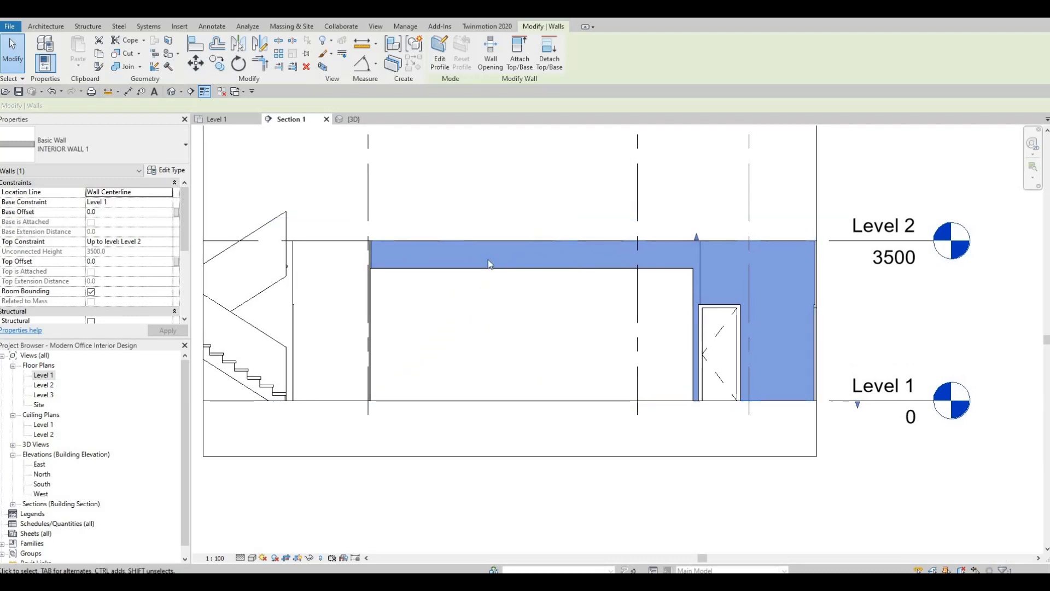
pyautogui.scroll(-3, 540, 246)
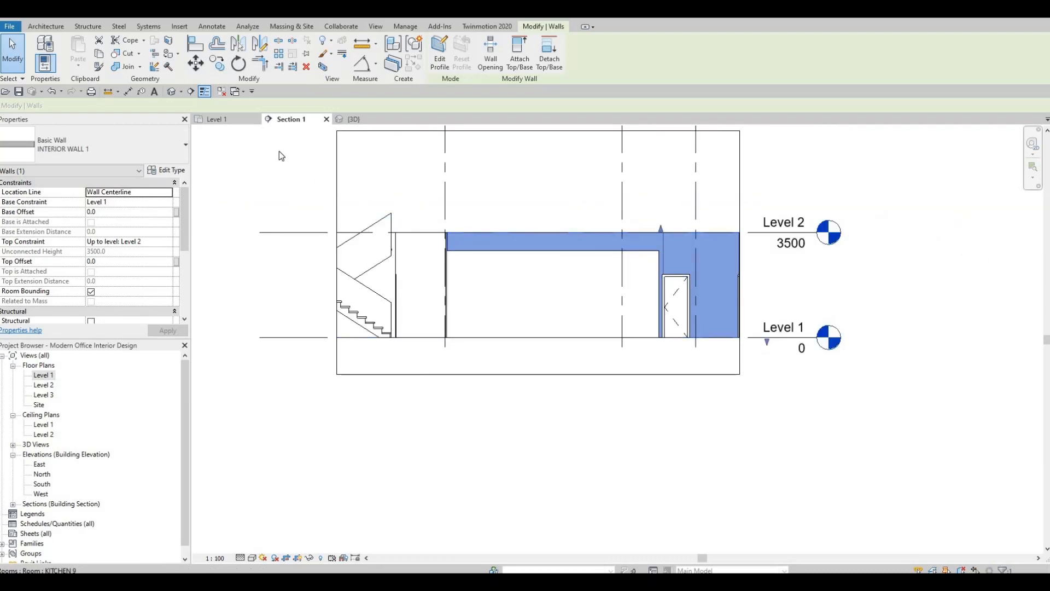
# In the Level 1 plan, set the top offset of the conference room's west curtain wall to -600
pyautogui.click(217, 119)
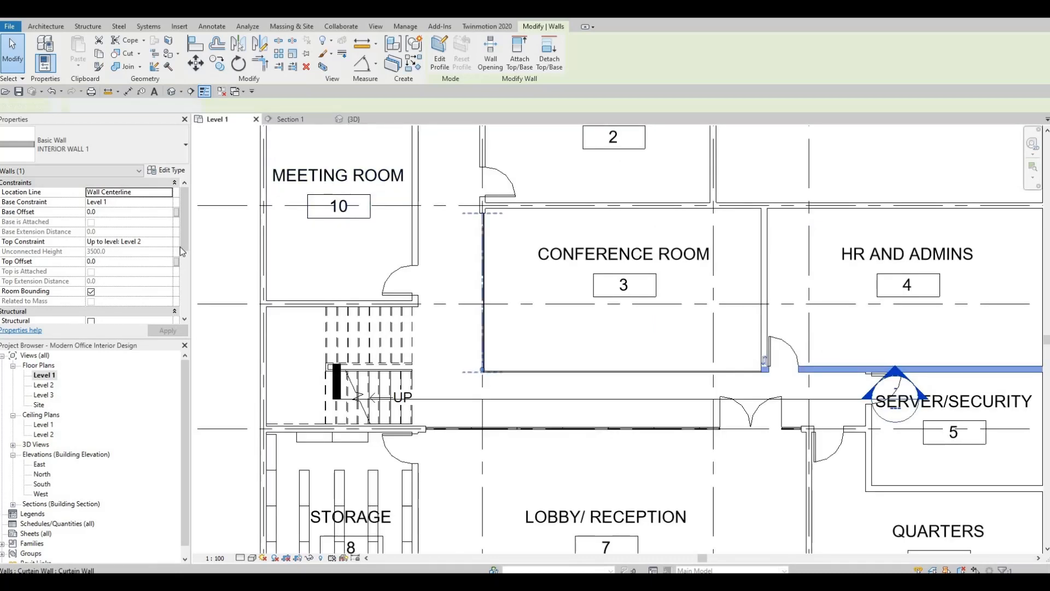
pyautogui.click(116, 244)
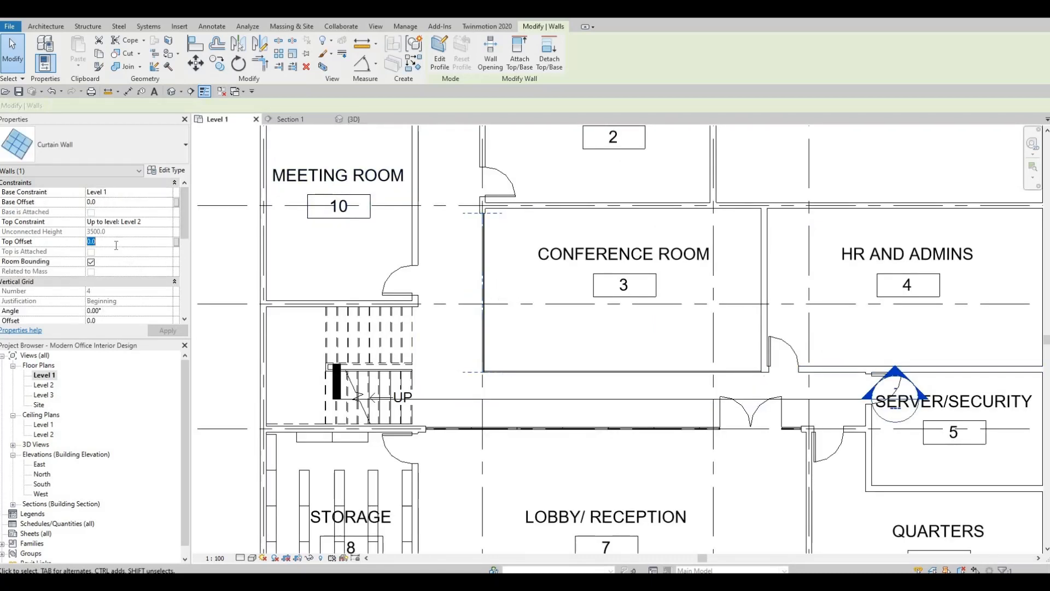
pyautogui.write('-')
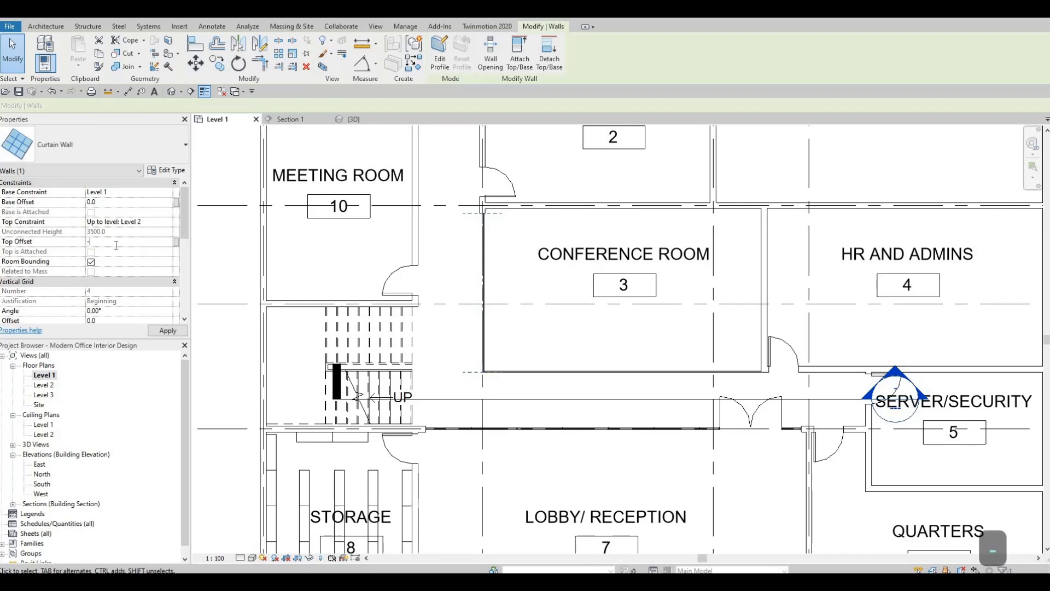
pyautogui.write('600')
pyautogui.click(158, 331)
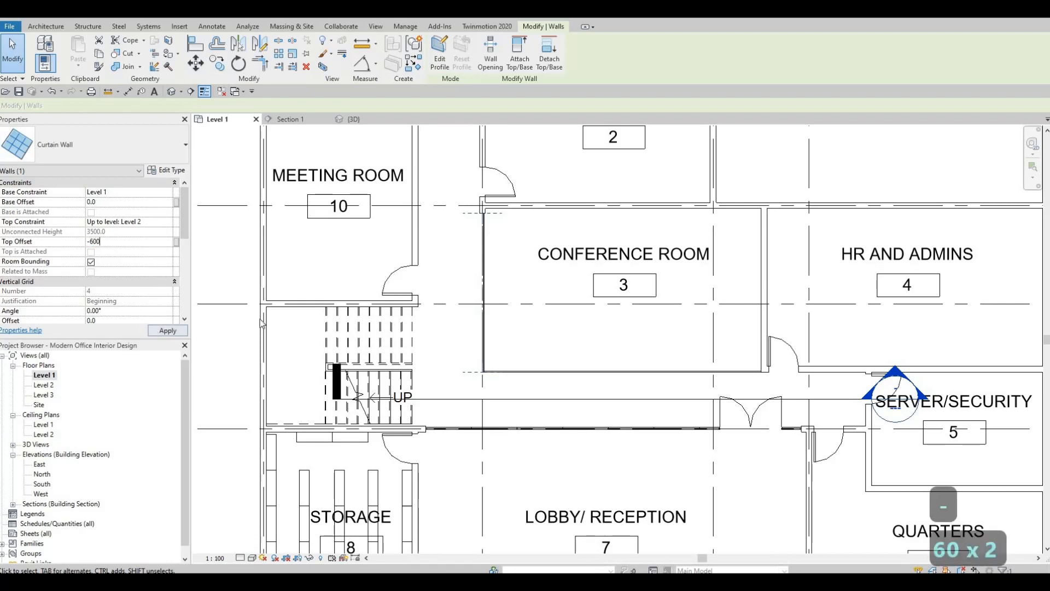
pyautogui.moveTo(458, 350); pyautogui.dragTo(409, 347, button='middle')
pyautogui.press('Escape')
pyautogui.press('Escape')
# Shorten the south curtain wall by pulling its east end back west, roughly in line with the lobby double door's west jamb
pyautogui.scroll(5, 405, 363)
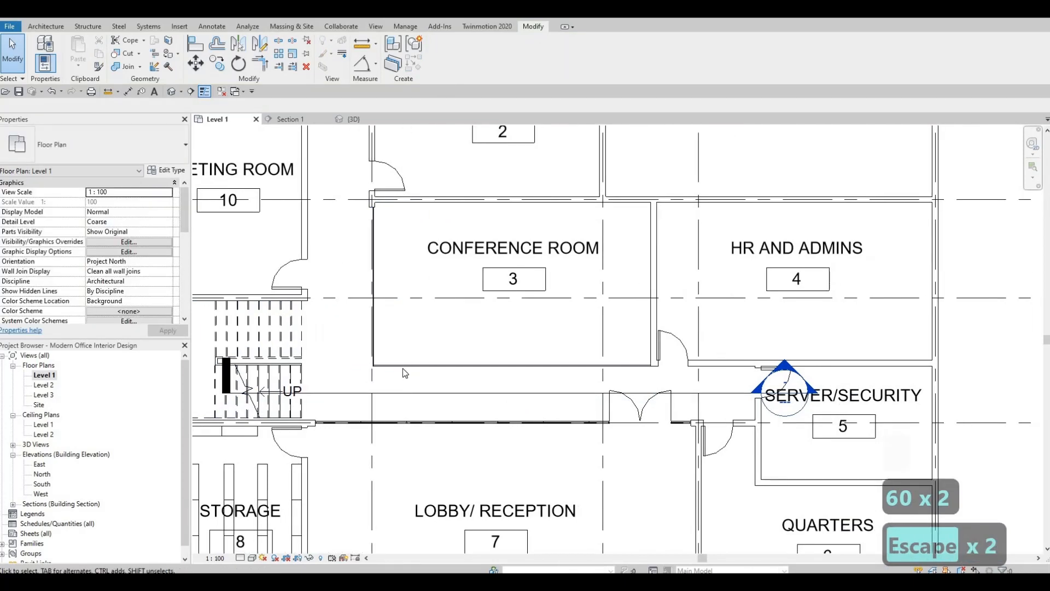
pyautogui.scroll(3, 383, 383)
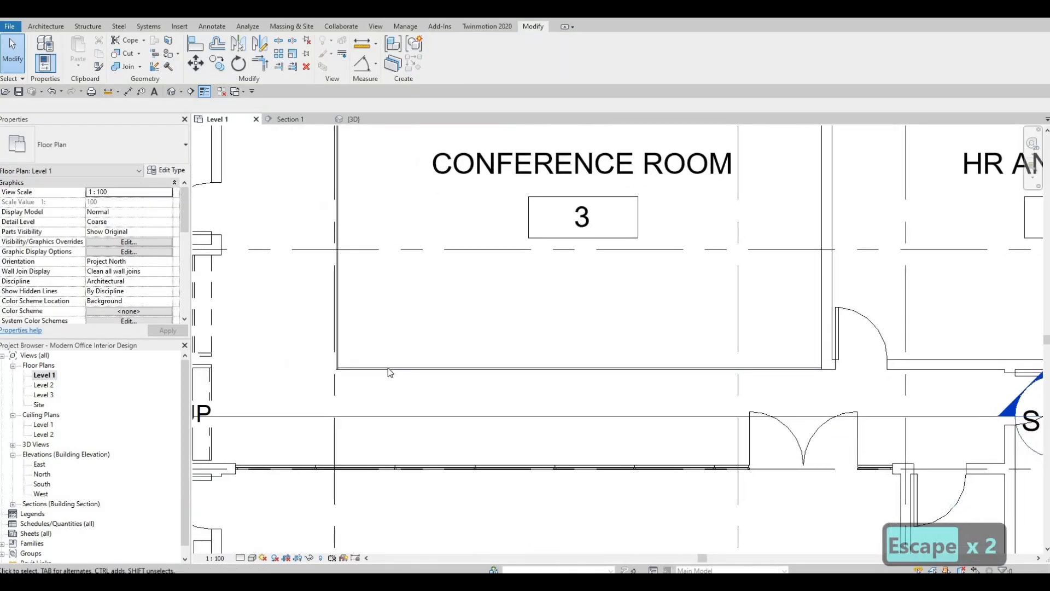
pyautogui.moveTo(419, 387); pyautogui.dragTo(364, 366, button='middle')
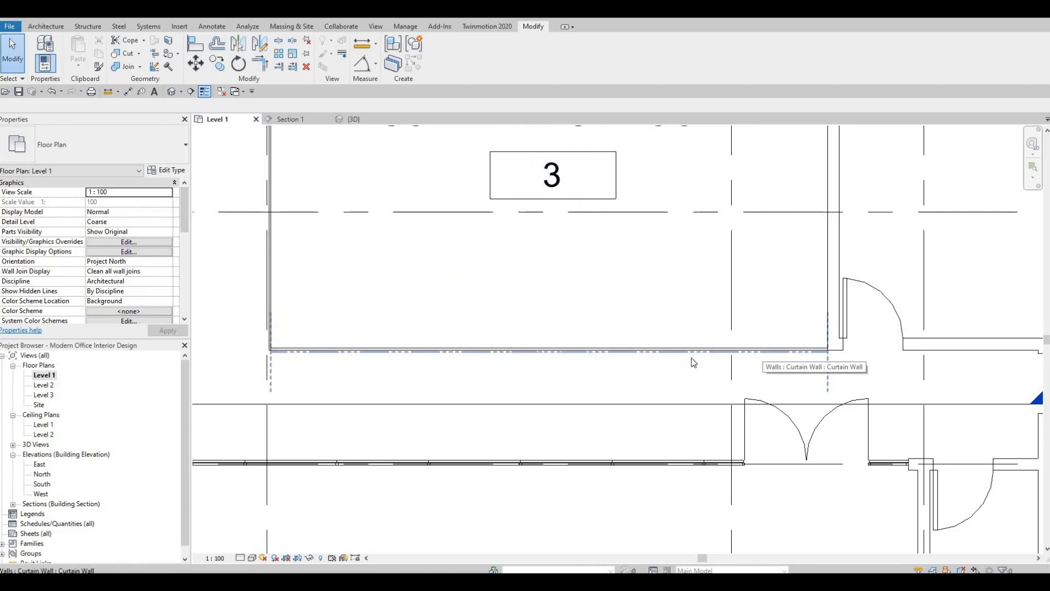
pyautogui.click(825, 355)
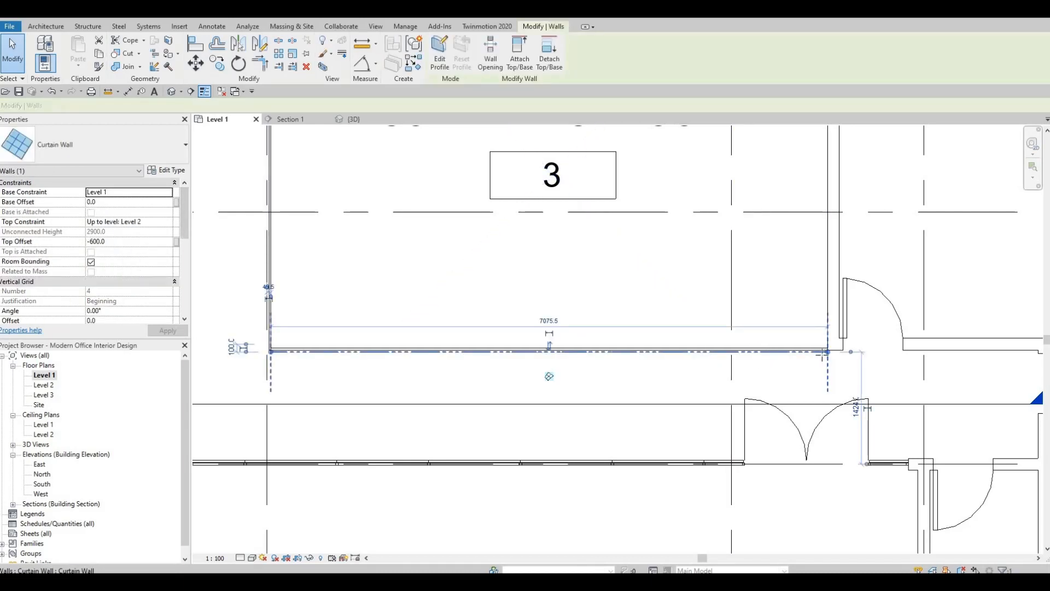
pyautogui.moveTo(828, 351); pyautogui.dragTo(742, 353)
pyautogui.press('Escape')
pyautogui.scroll(2, 711, 353)
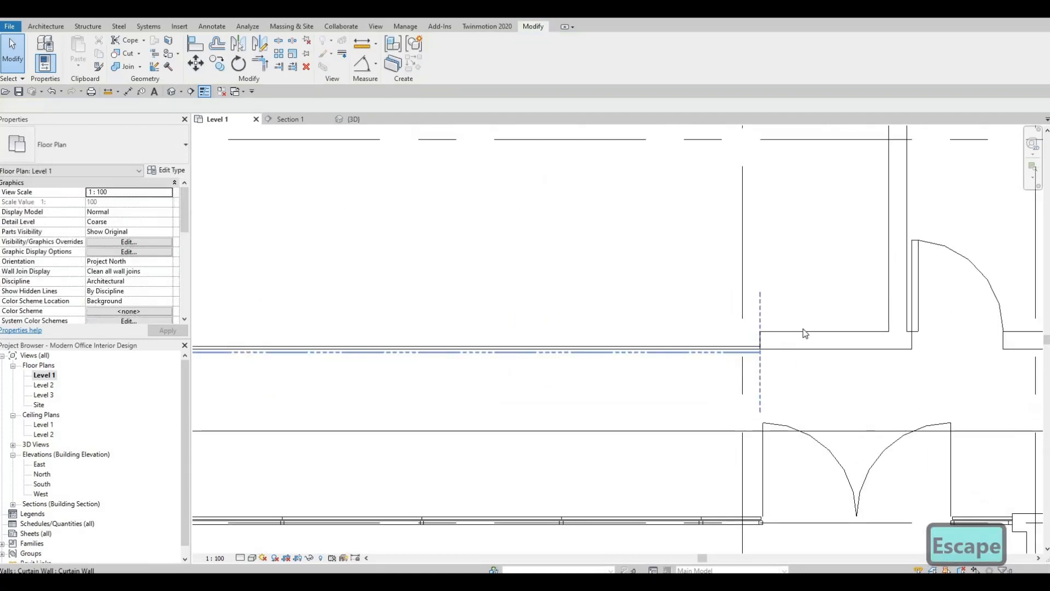
pyautogui.scroll(2, 769, 355)
pyautogui.press('Escape')
pyautogui.scroll(-3, 784, 353)
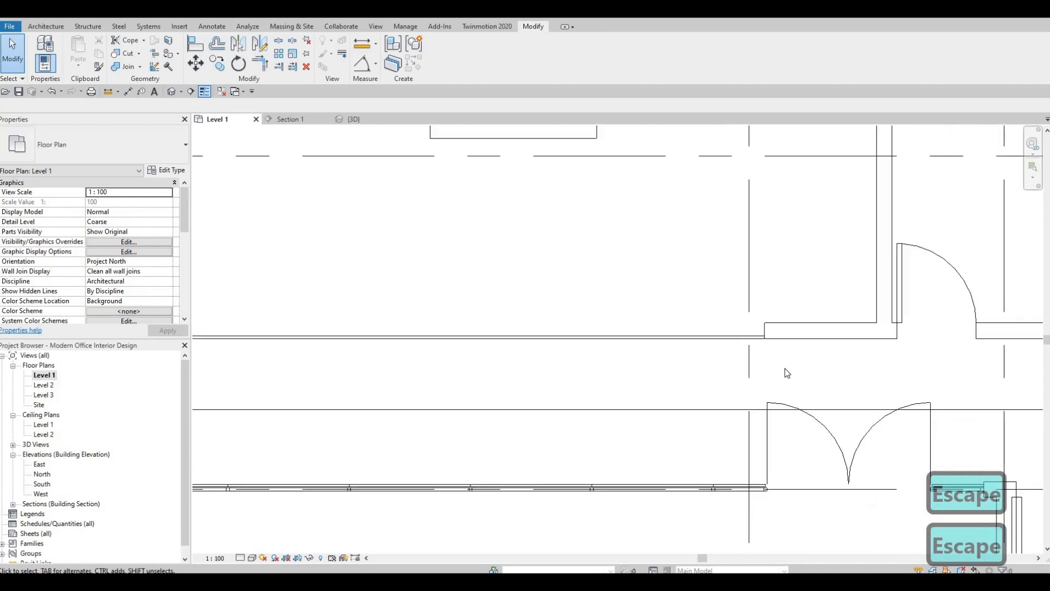
pyautogui.scroll(-2, 787, 372)
pyautogui.moveTo(800, 383); pyautogui.dragTo(782, 320, button='middle')
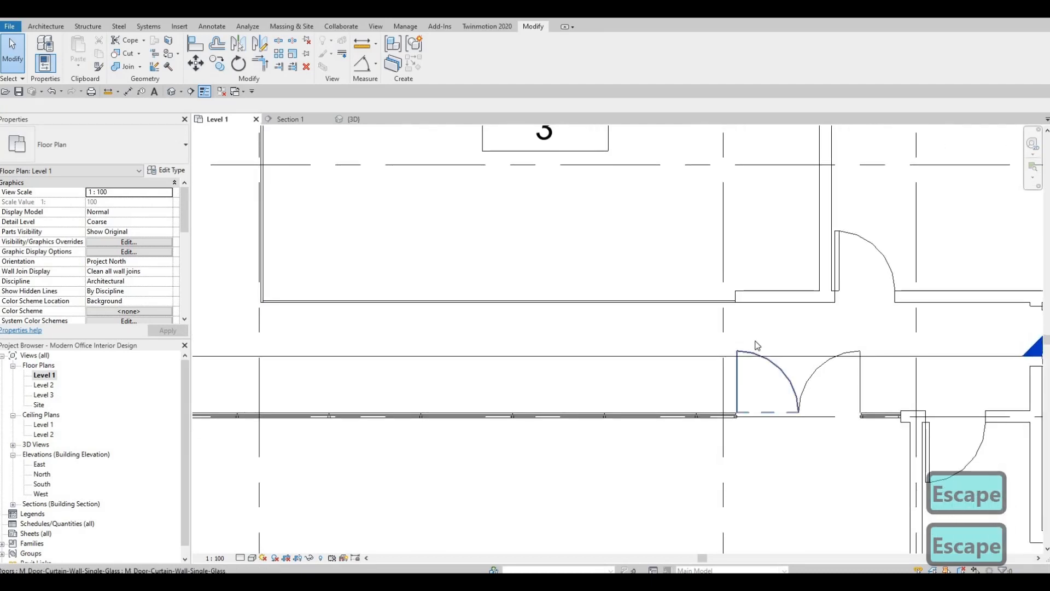
pyautogui.moveTo(798, 356); pyautogui.dragTo(797, 344, button='middle')
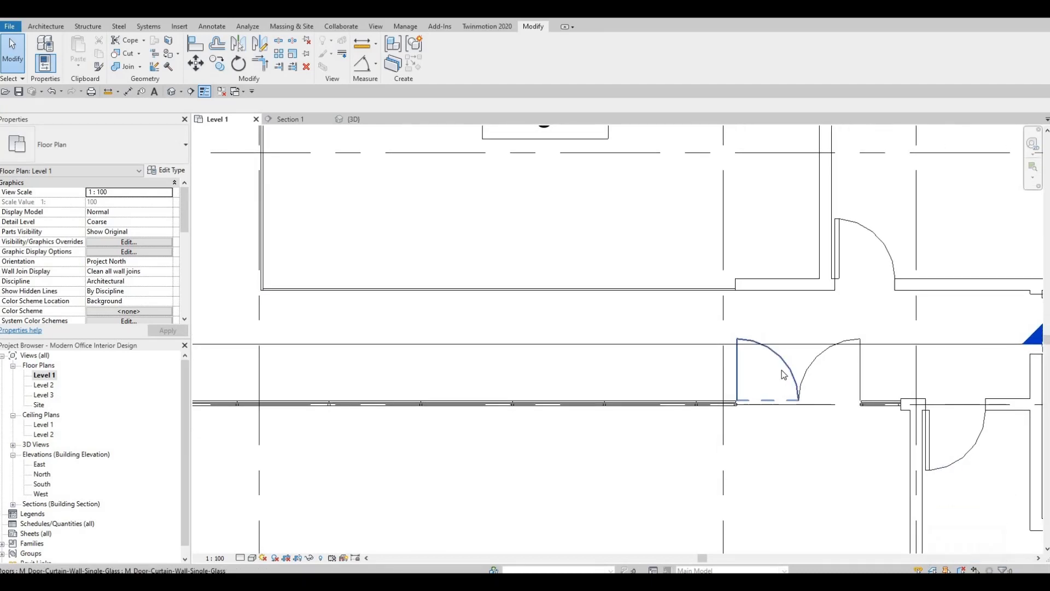
# Open the Section 1 view that faces the conference room's south curtain wall
pyautogui.moveTo(651, 354); pyautogui.dragTo(619, 370, button='middle')
pyautogui.scroll(-3, 674, 311)
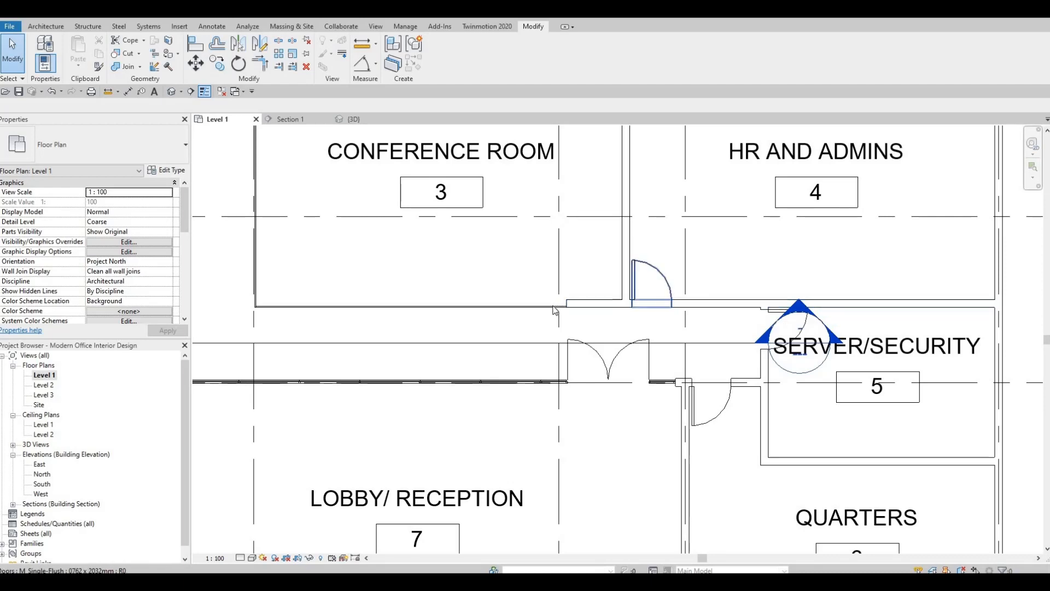
pyautogui.moveTo(443, 311); pyautogui.dragTo(560, 317, button='middle')
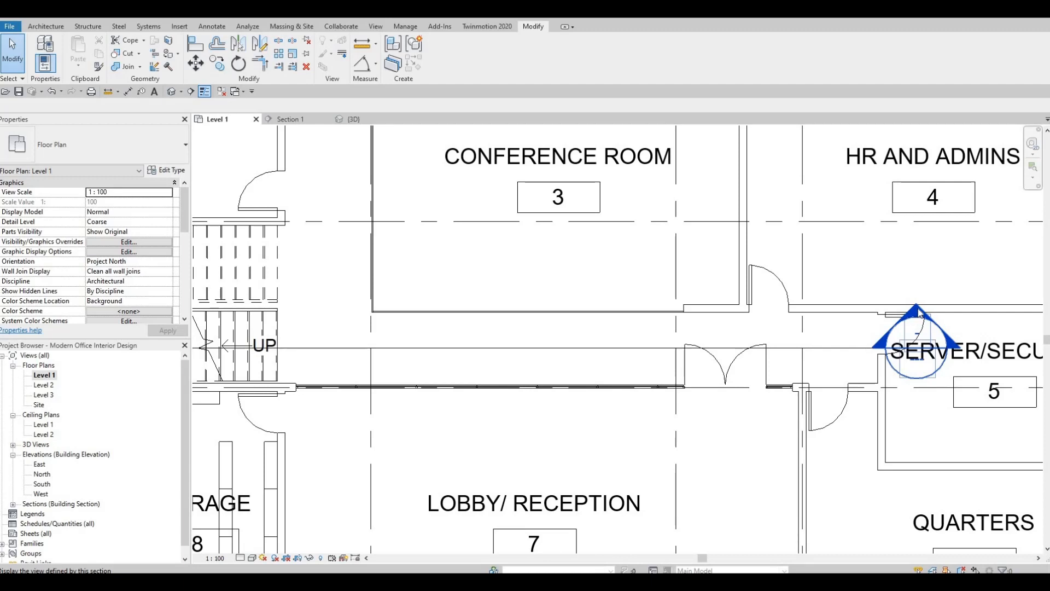
pyautogui.press('Escape')
pyautogui.press('Escape')
pyautogui.doubleClick(919, 315)
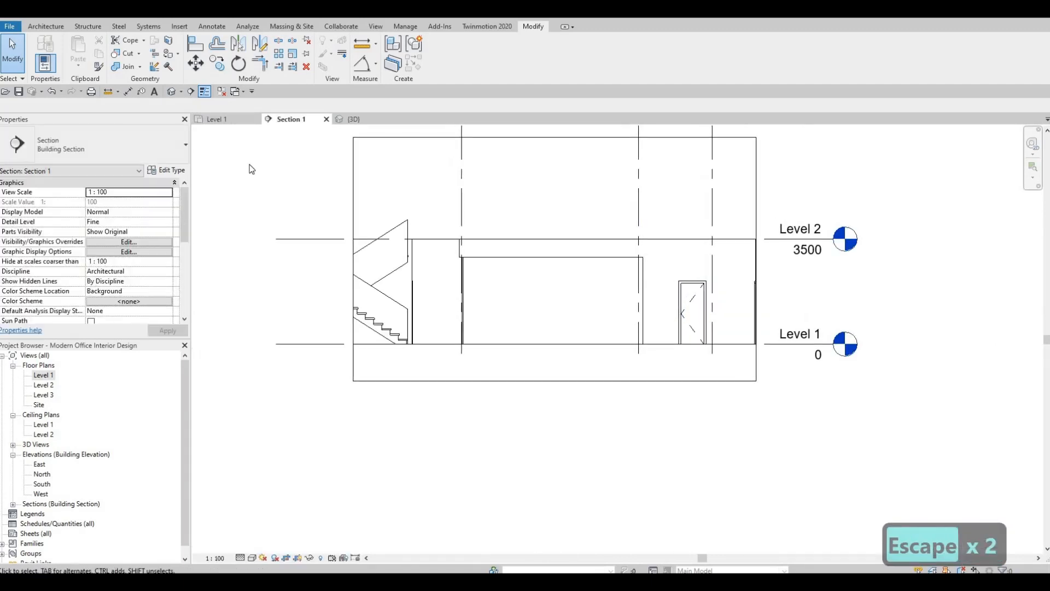
pyautogui.scroll(3, 651, 295)
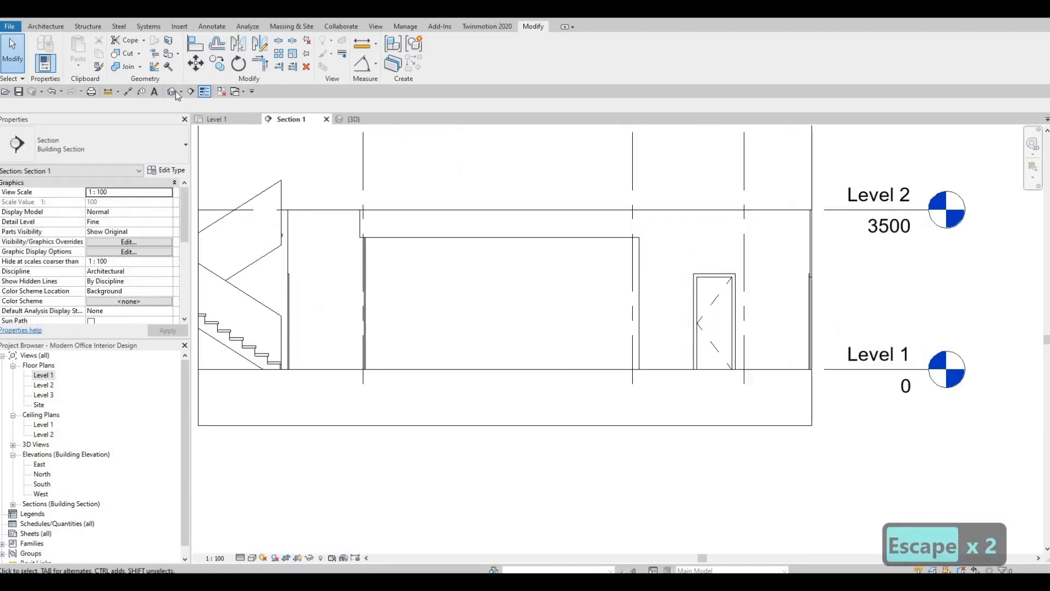
# Add vertical curtain grid lines to the south curtain wall: a 500 bay at the east end, an 800 bay beside it, and four equal 1175 bays
pyautogui.click(43, 27)
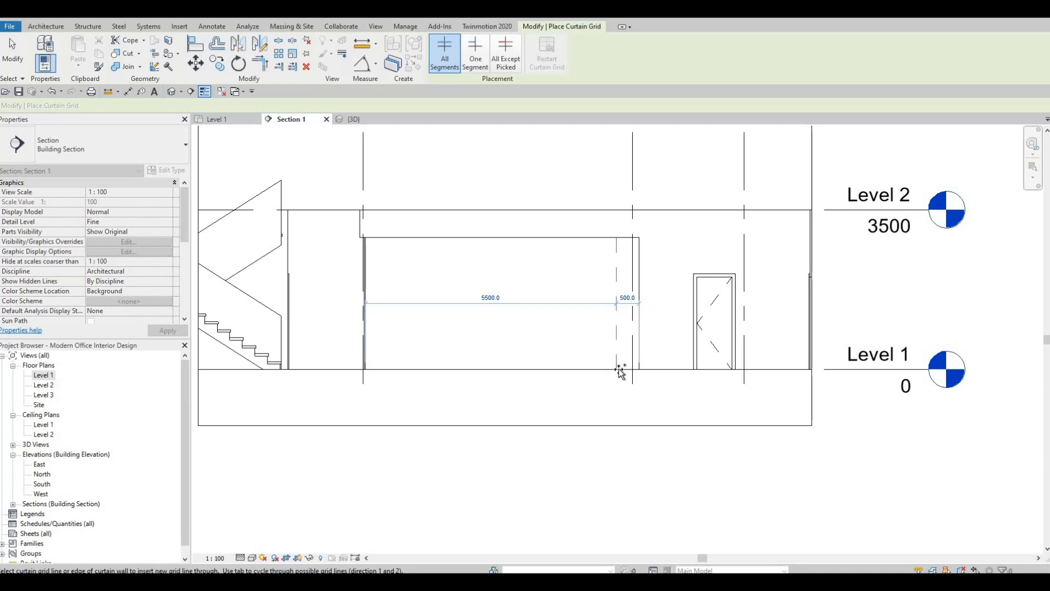
pyautogui.click(619, 309)
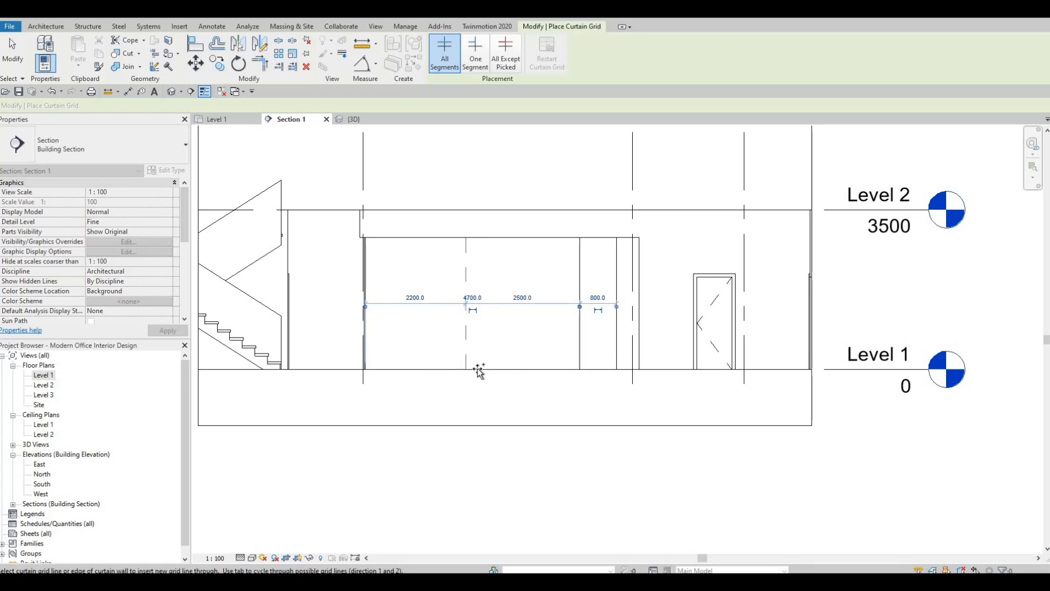
pyautogui.click(533, 376)
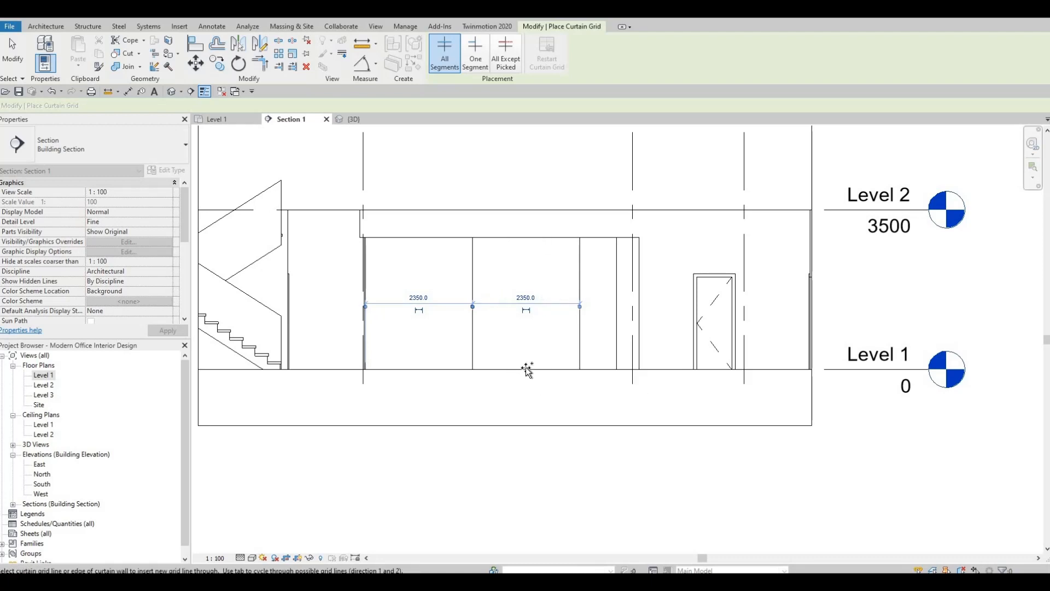
pyautogui.click(502, 372)
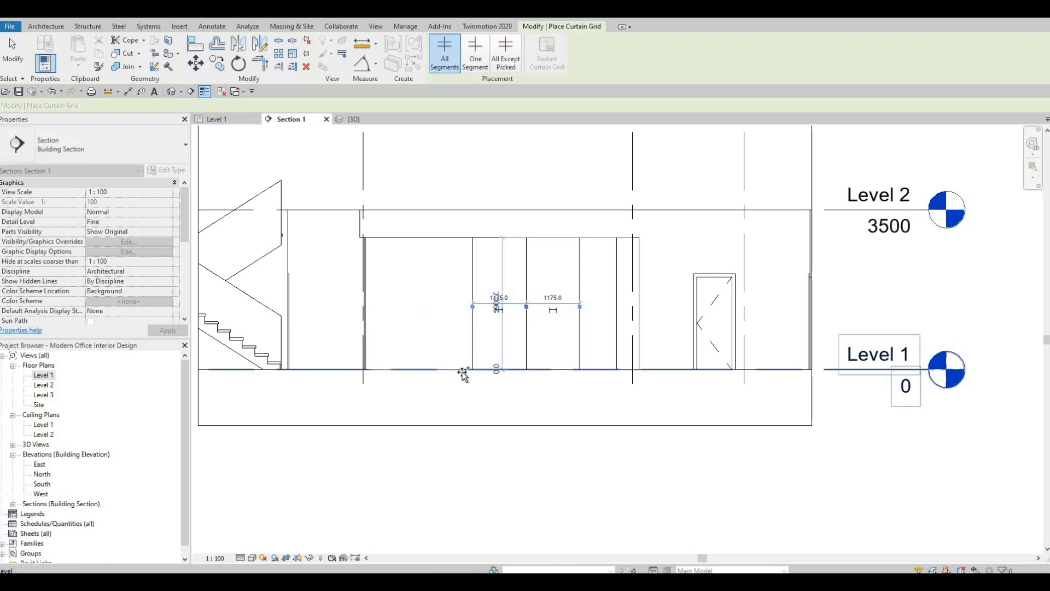
pyautogui.click(416, 370)
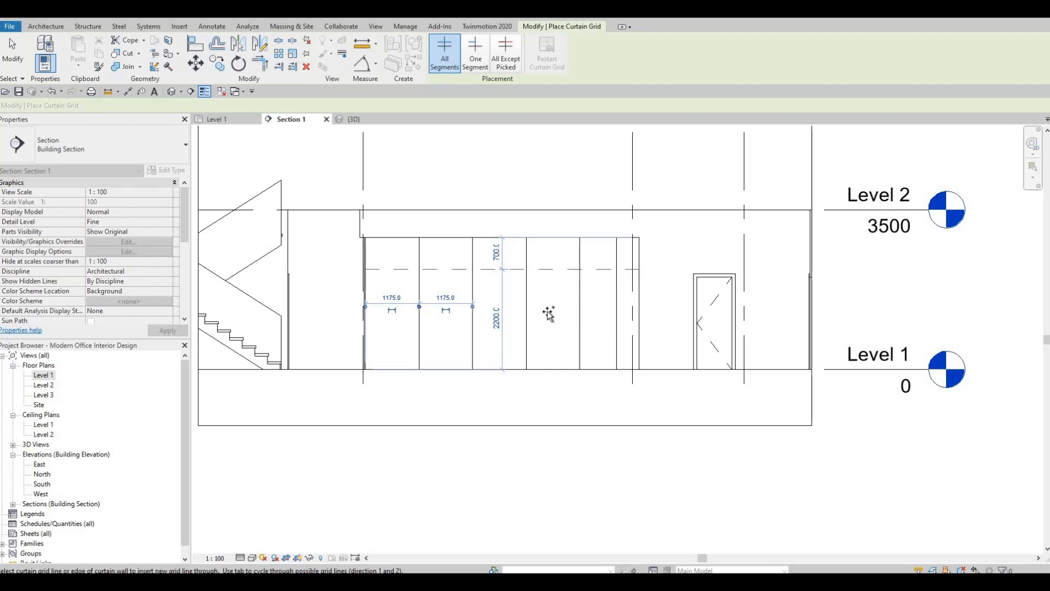
# Add a horizontal curtain grid line across the south curtain wall, 2200 above Level 1, and end grid placement
pyautogui.press('Escape')
pyautogui.press('Escape')
pyautogui.press('Escape')
pyautogui.scroll(-2, 531, 312)
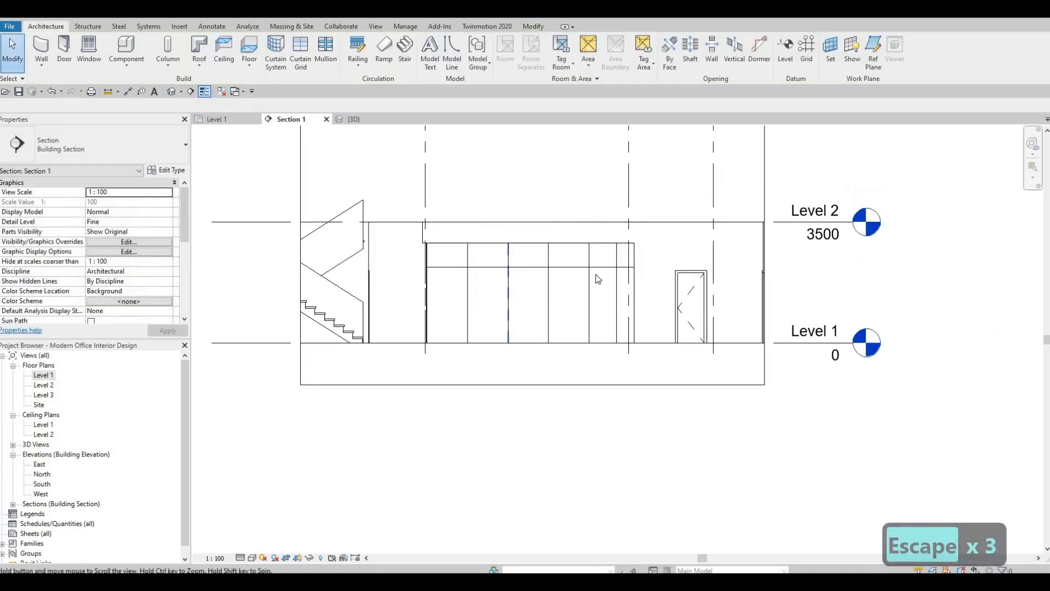
pyautogui.click(531, 305)
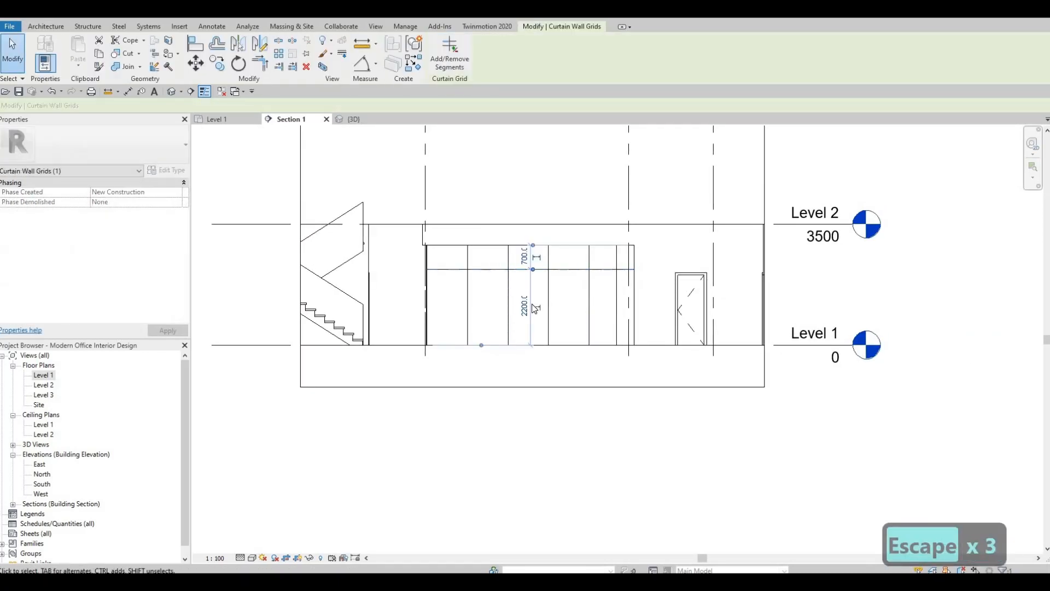
pyautogui.press('Escape')
pyautogui.press('Escape')
pyautogui.press('Escape')
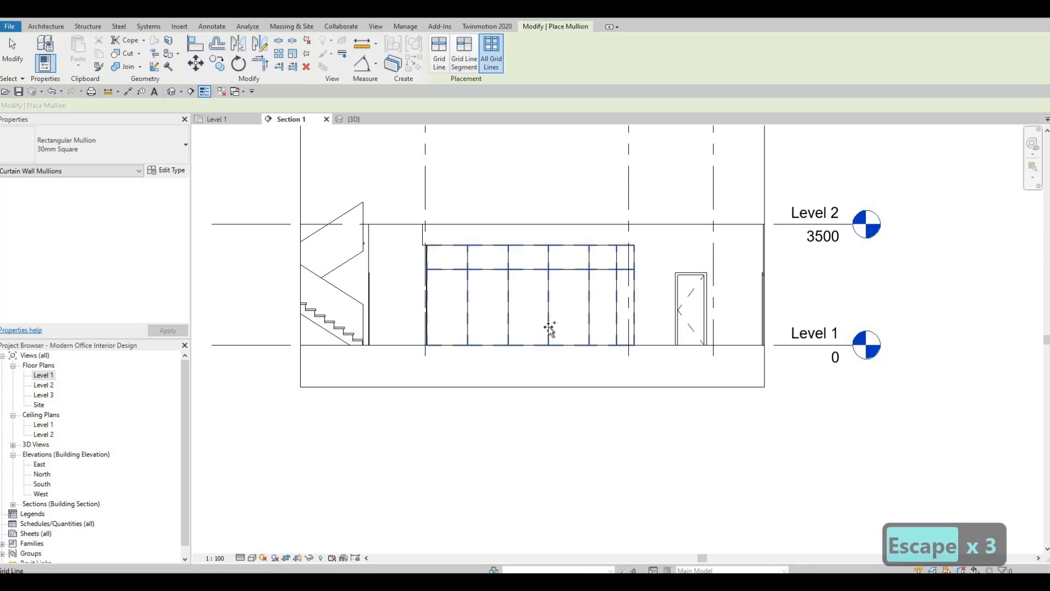
# Place 30mm Square rectangular mullions on all grid lines of the south curtain wall
pyautogui.click(530, 350)
pyautogui.scroll(3, 519, 325)
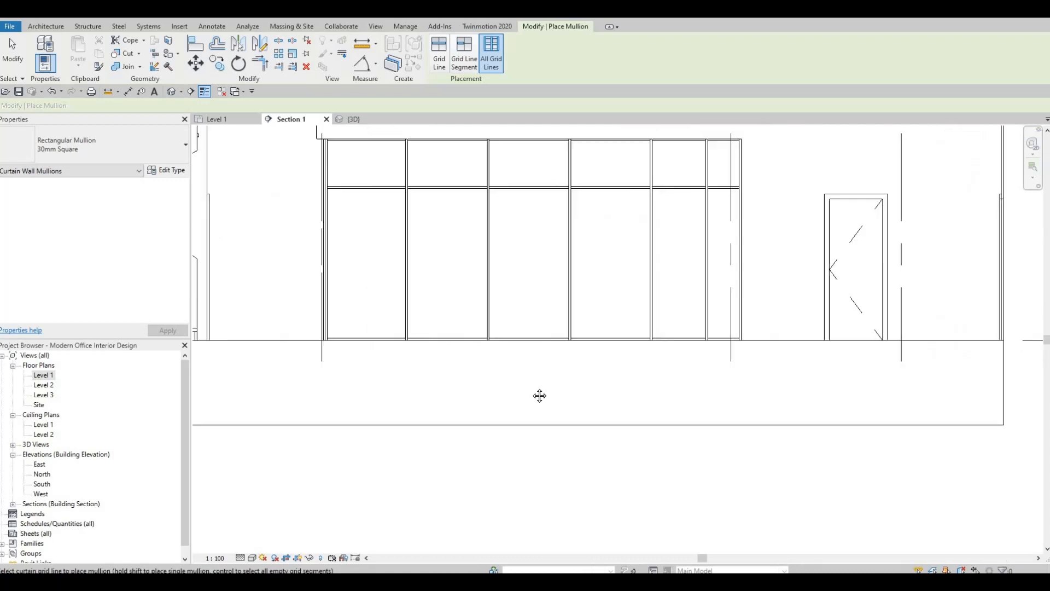
pyautogui.press('Escape')
pyautogui.press('Escape')
pyautogui.press('Escape')
# Delete the bottom mullion segment beneath the 800-wide bay of the south curtain wall
pyautogui.scroll(-1, 625, 417)
pyautogui.press('Tab')
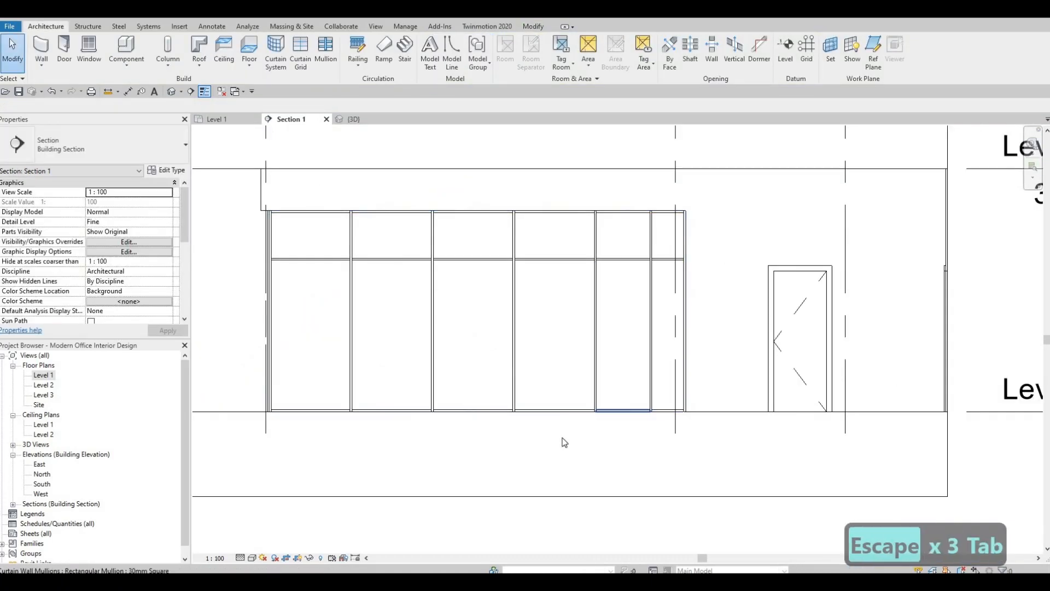
pyautogui.click(609, 414)
pyautogui.press('Delete')
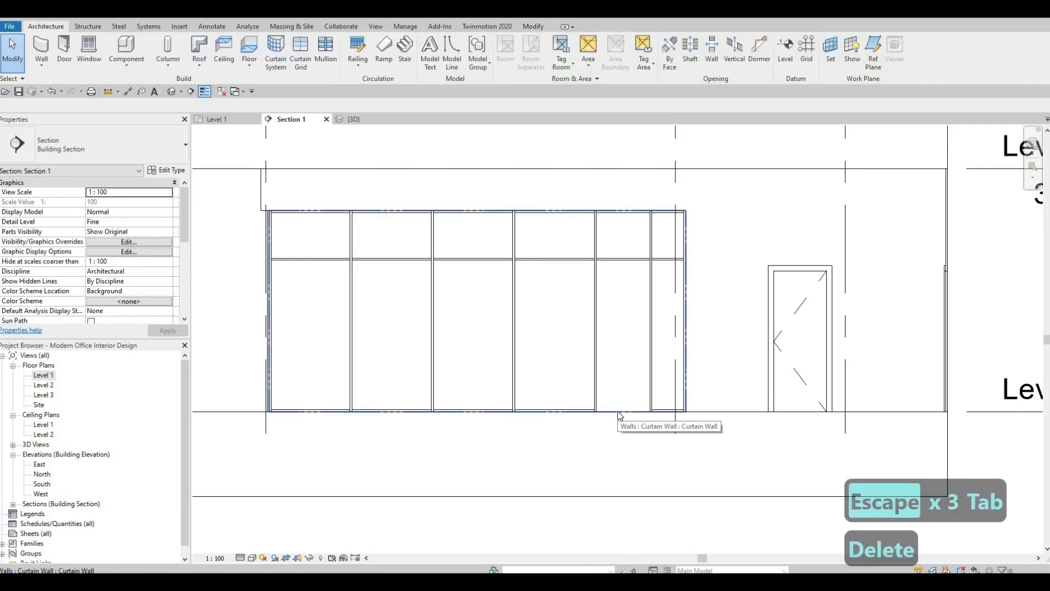
# Replace the lower glazed panel of the 800-wide bay with a single curtain wall door
pyautogui.press('Tab')
pyautogui.click(618, 411)
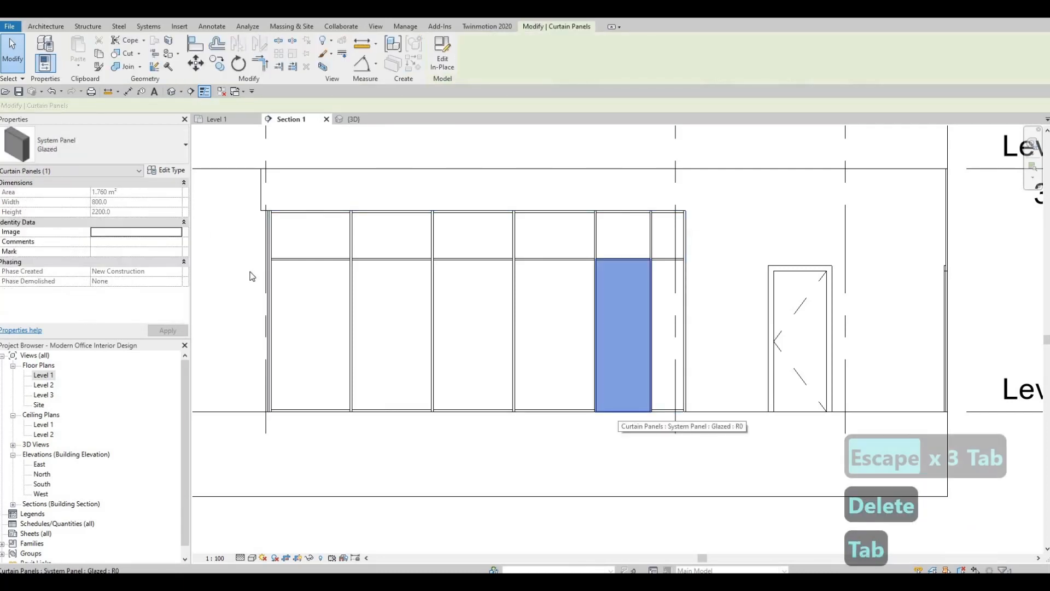
pyautogui.click(156, 160)
pyautogui.click(69, 295)
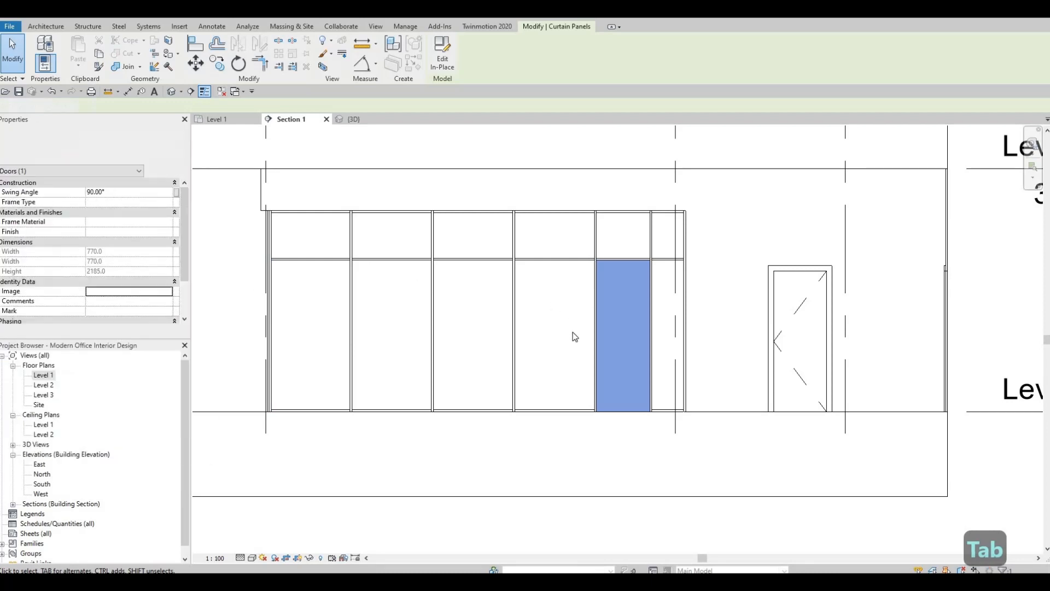
pyautogui.press('Escape')
pyautogui.press('Escape')
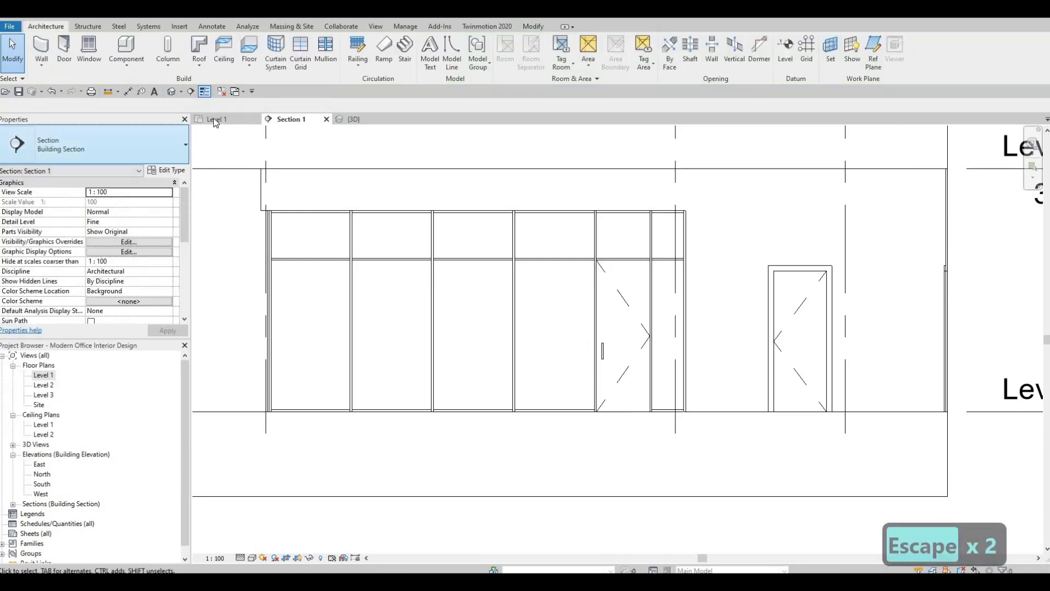
# In the Level 1 plan, examine the new conference room door's swing and the adjoining south and west curtain walls
pyautogui.click(215, 119)
pyautogui.scroll(-2, 511, 281)
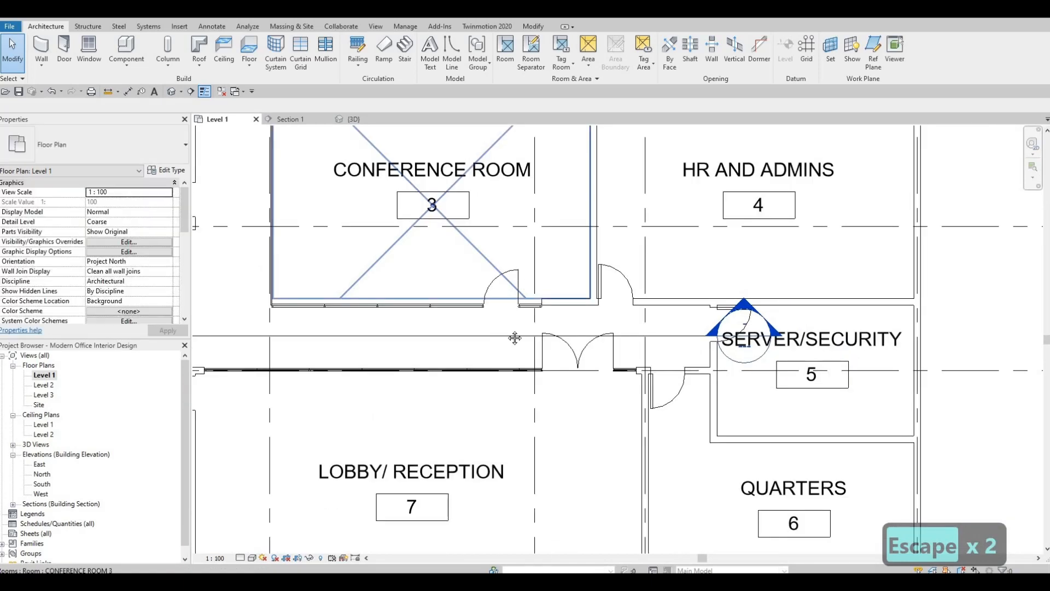
pyautogui.moveTo(491, 297); pyautogui.dragTo(513, 306, button='middle')
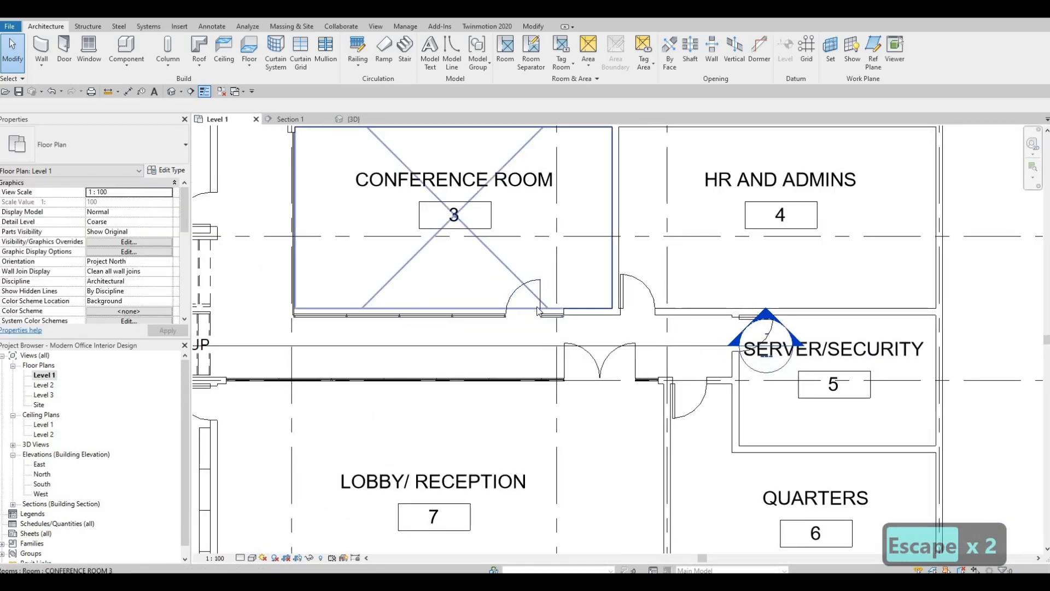
pyautogui.scroll(-1, 511, 319)
pyautogui.moveTo(497, 330); pyautogui.dragTo(557, 352, button='middle')
pyautogui.scroll(3, 559, 338)
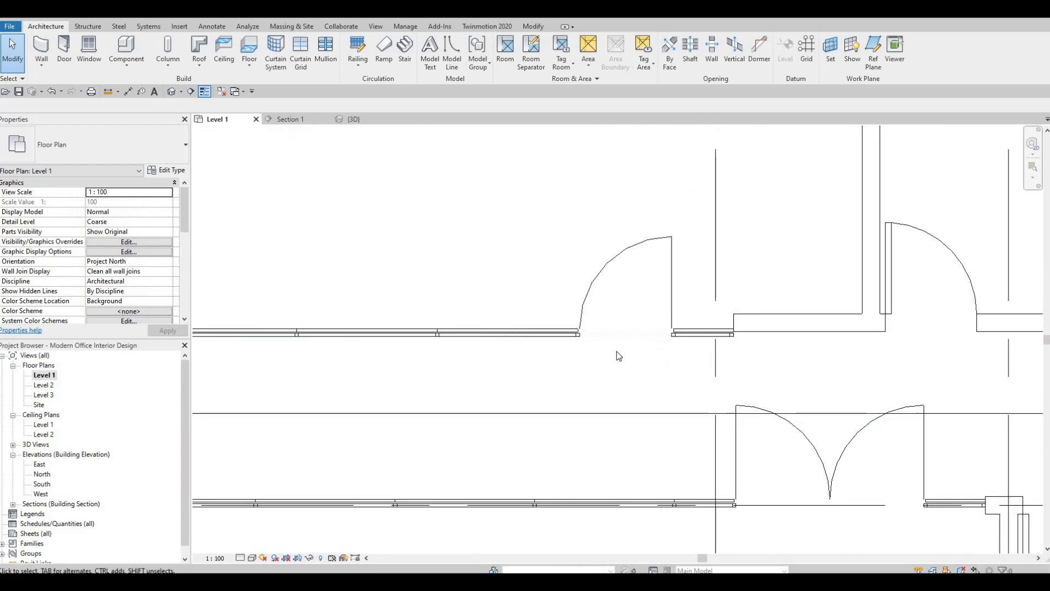
pyautogui.scroll(-2, 617, 356)
pyautogui.moveTo(524, 276); pyautogui.dragTo(550, 369, button='middle')
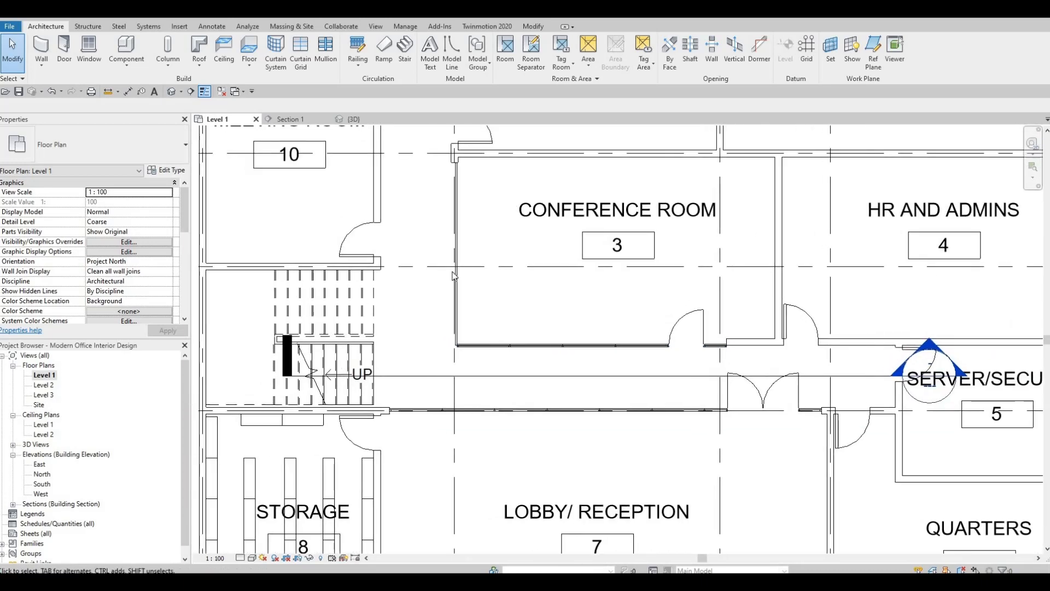
pyautogui.scroll(-2, 291, 169)
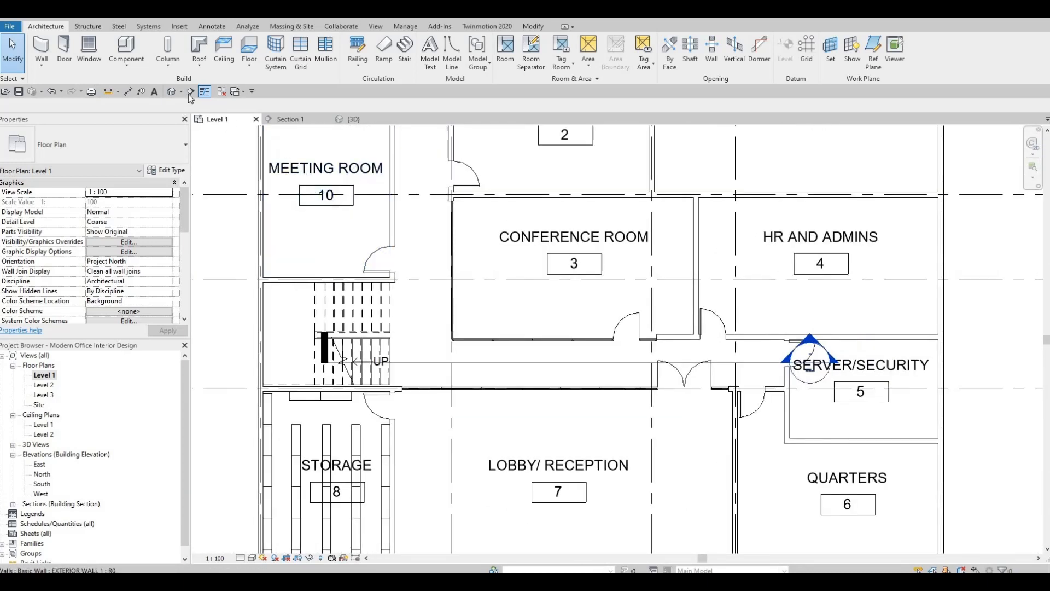
# Draw a north-south section through the corridor west of the conference room, looking east at its west curtain wall, and open the section view
pyautogui.click(190, 91)
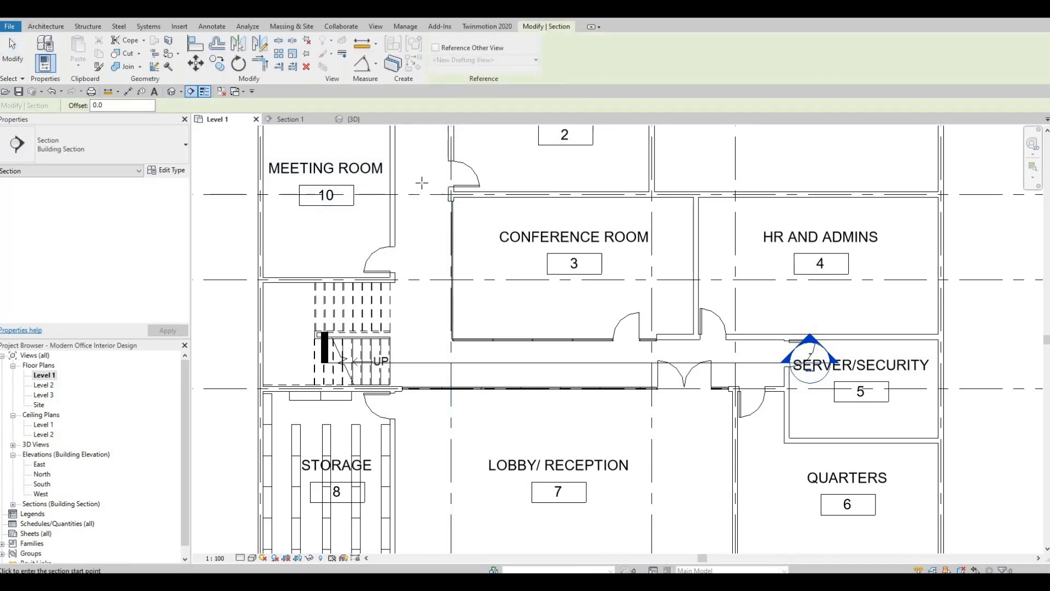
pyautogui.click(422, 372)
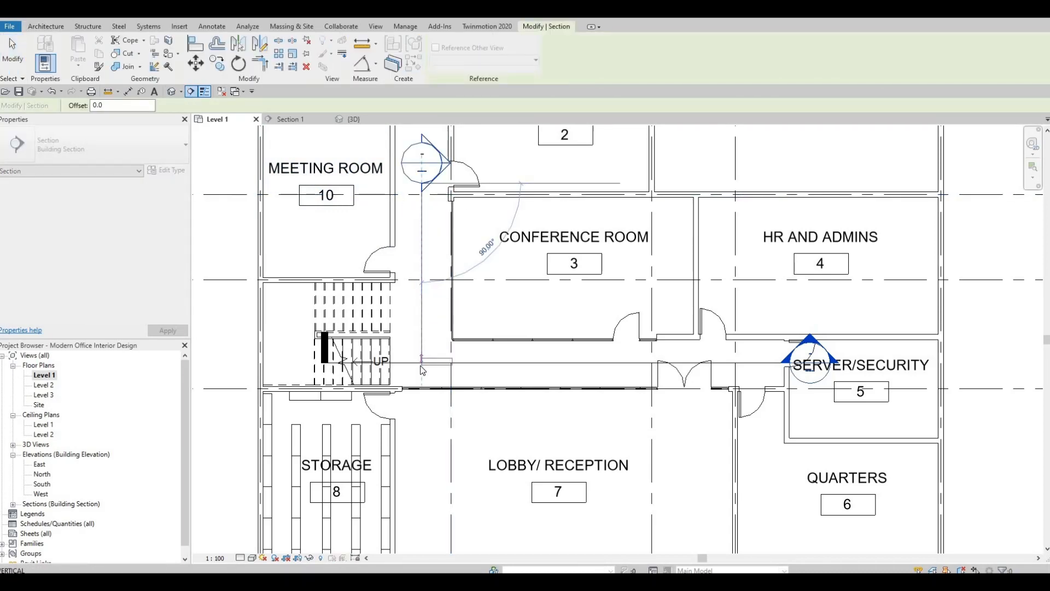
pyautogui.press('Escape')
pyautogui.press('Escape')
pyautogui.press('Escape')
pyautogui.doubleClick(446, 163)
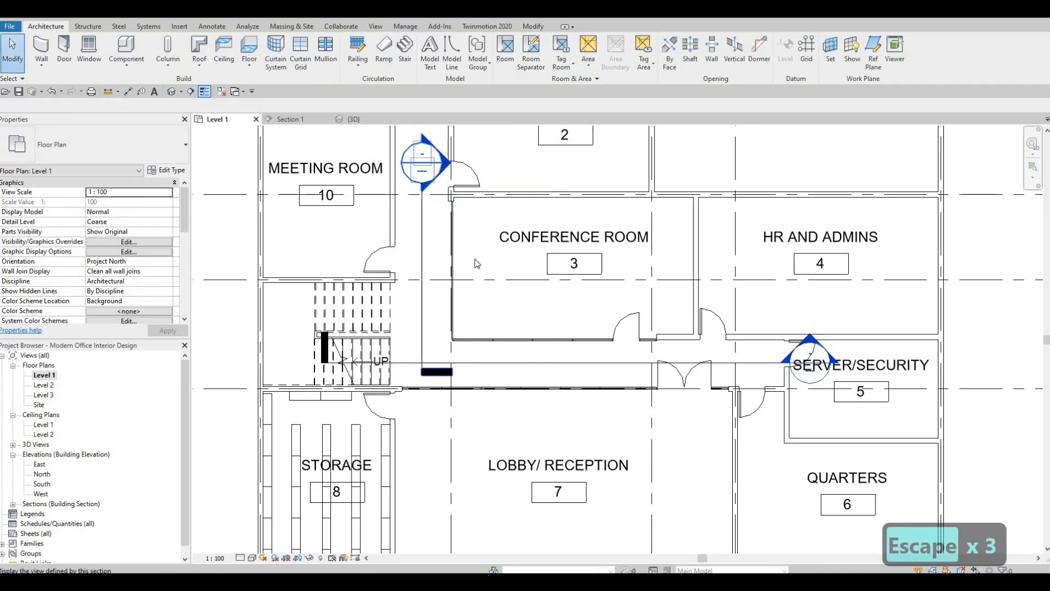
pyautogui.moveTo(400, 235); pyautogui.dragTo(548, 324, button='middle')
pyautogui.scroll(5, 541, 263)
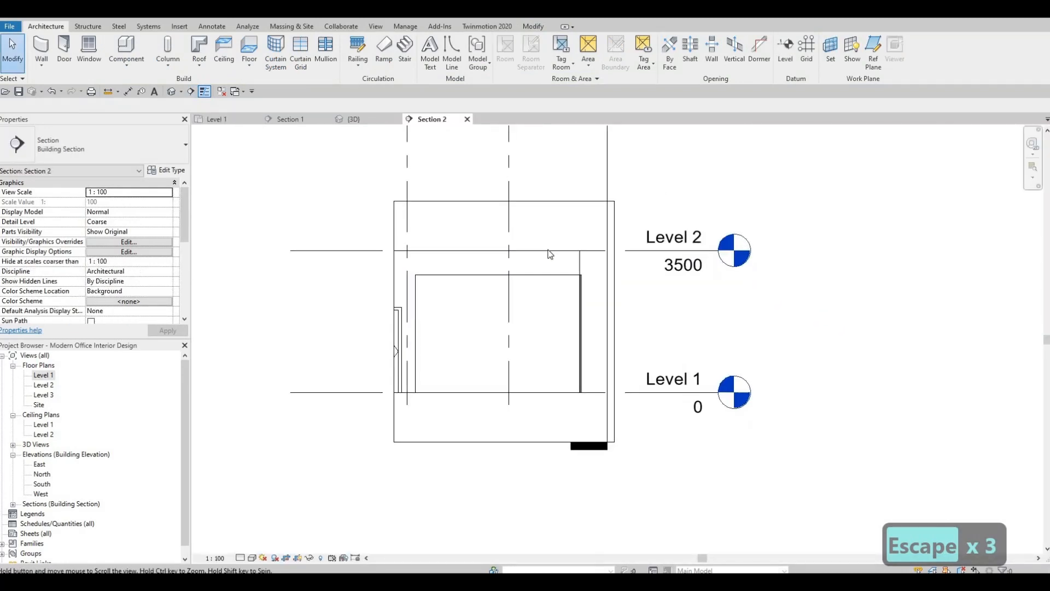
pyautogui.scroll(1, 569, 243)
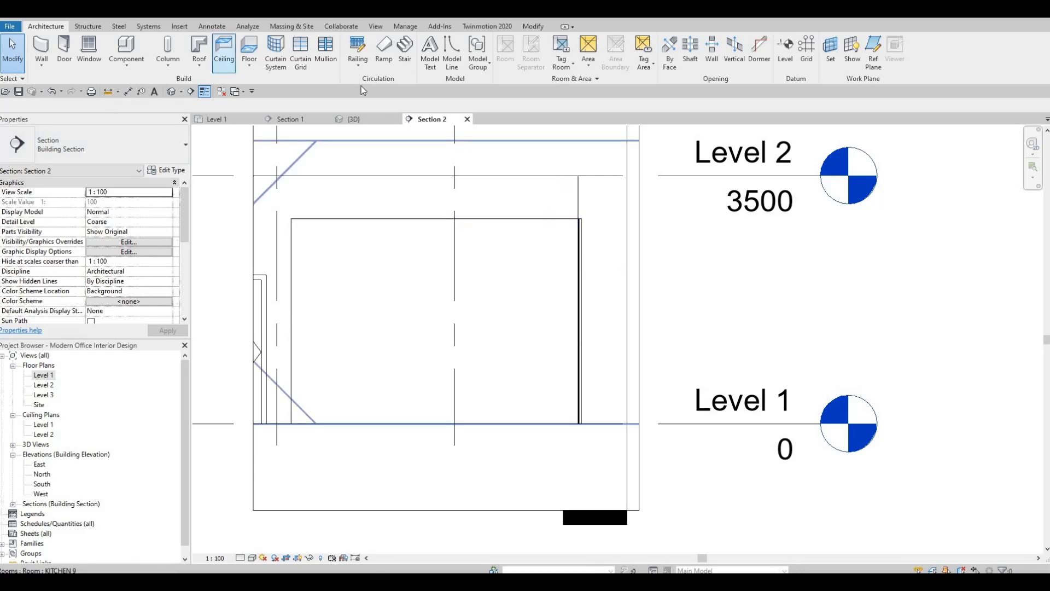
# Add three vertical curtain grid lines dividing the conference room's west curtain wall into four equal bays of 1015.3
pyautogui.click(327, 53)
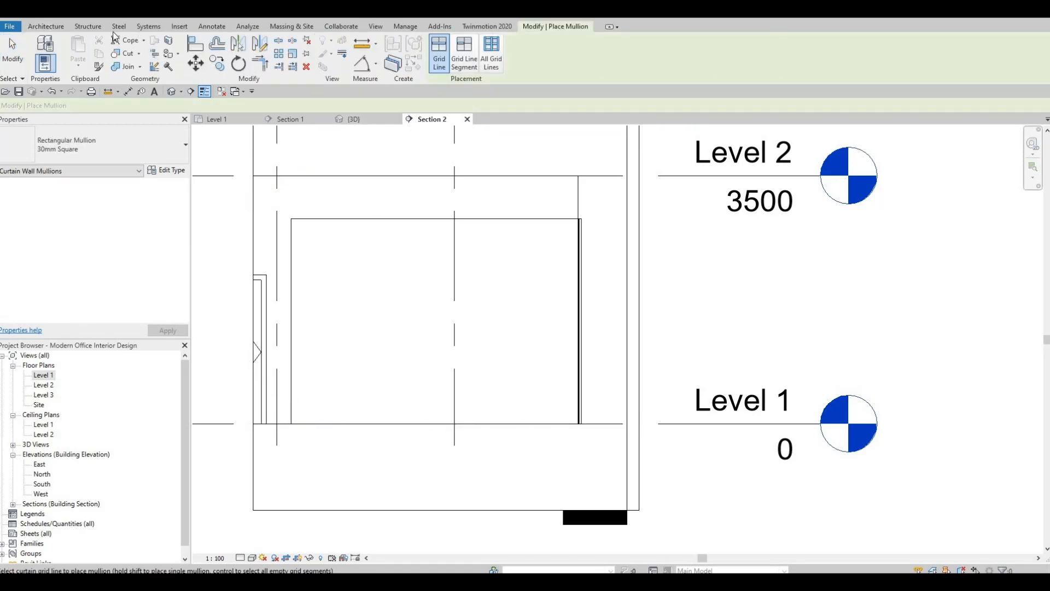
pyautogui.click(295, 55)
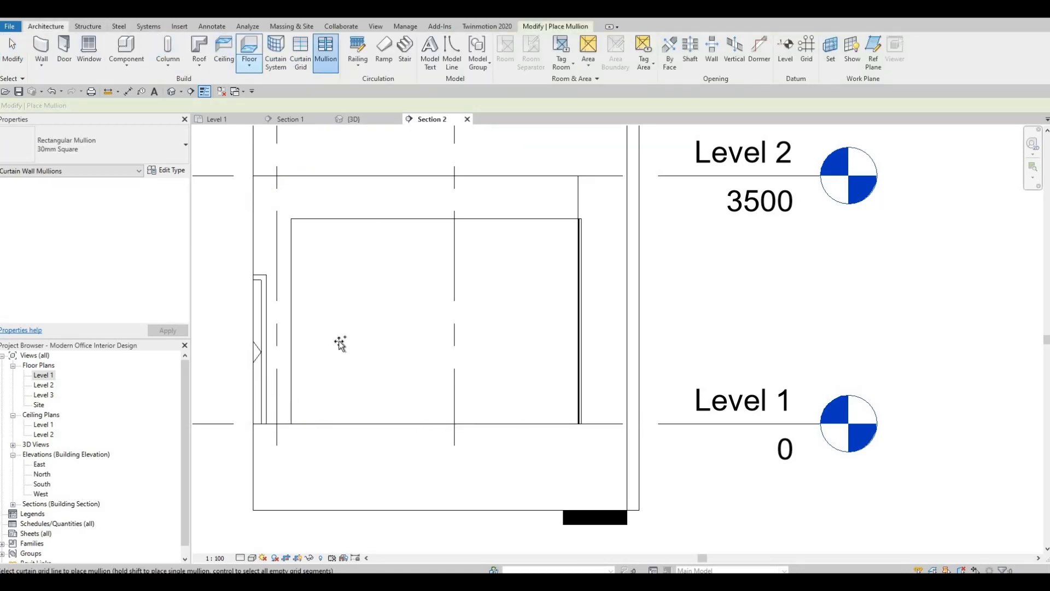
pyautogui.click(432, 424)
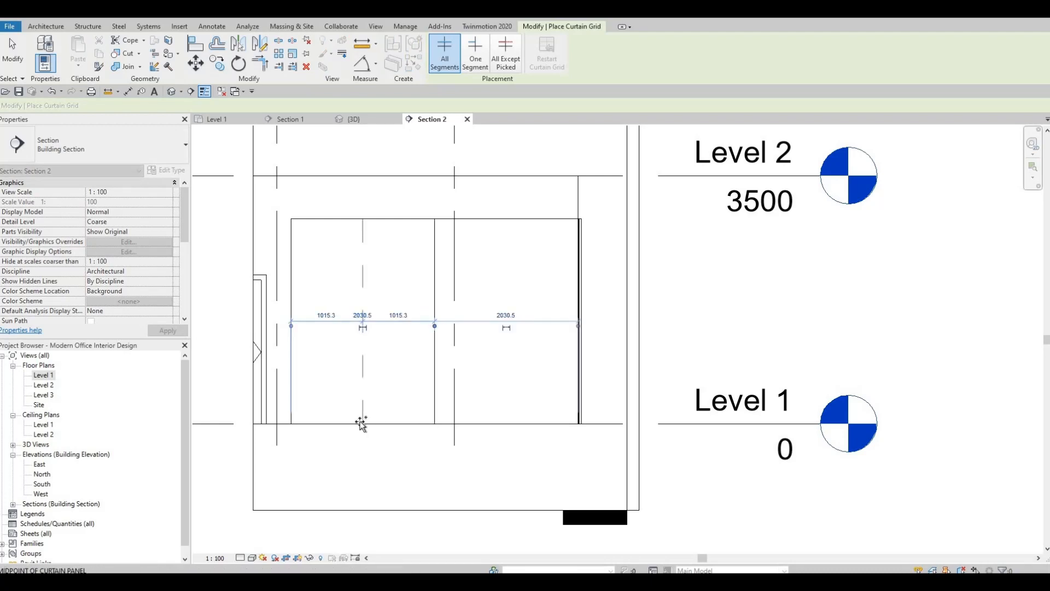
pyautogui.click(464, 424)
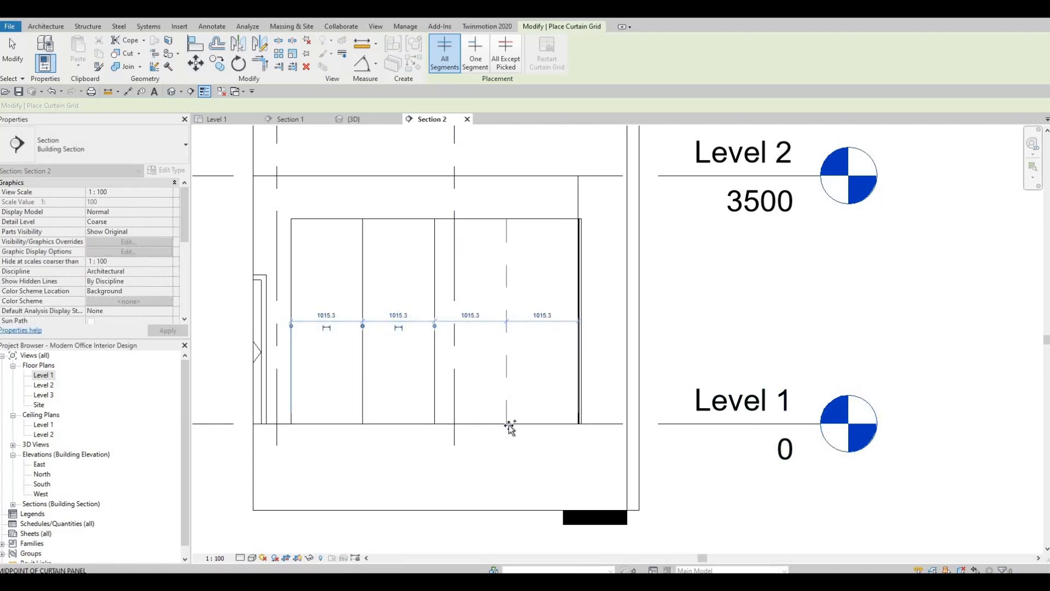
pyautogui.click(510, 428)
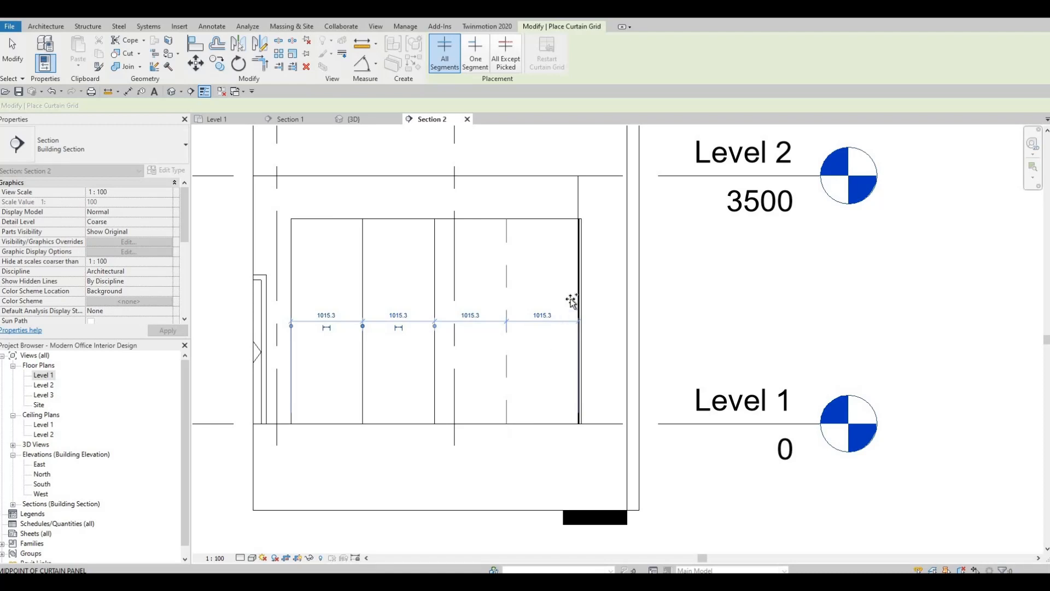
# Add a horizontal curtain grid line across the west curtain wall, 2200 above Level 1, and end grid placement
pyautogui.click(580, 268)
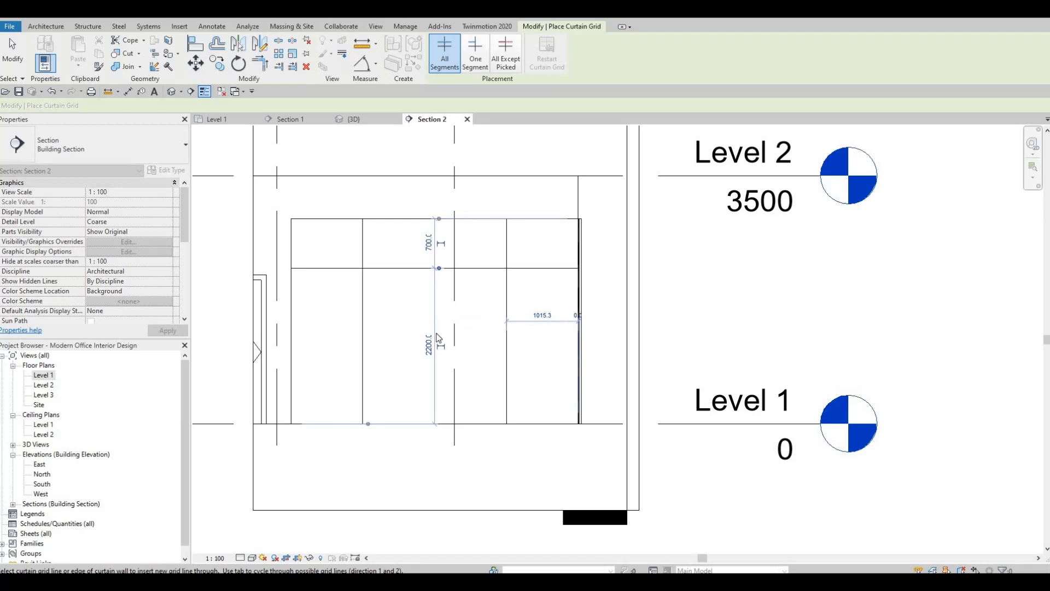
pyautogui.press('Escape')
pyautogui.press('Escape')
pyautogui.press('Escape')
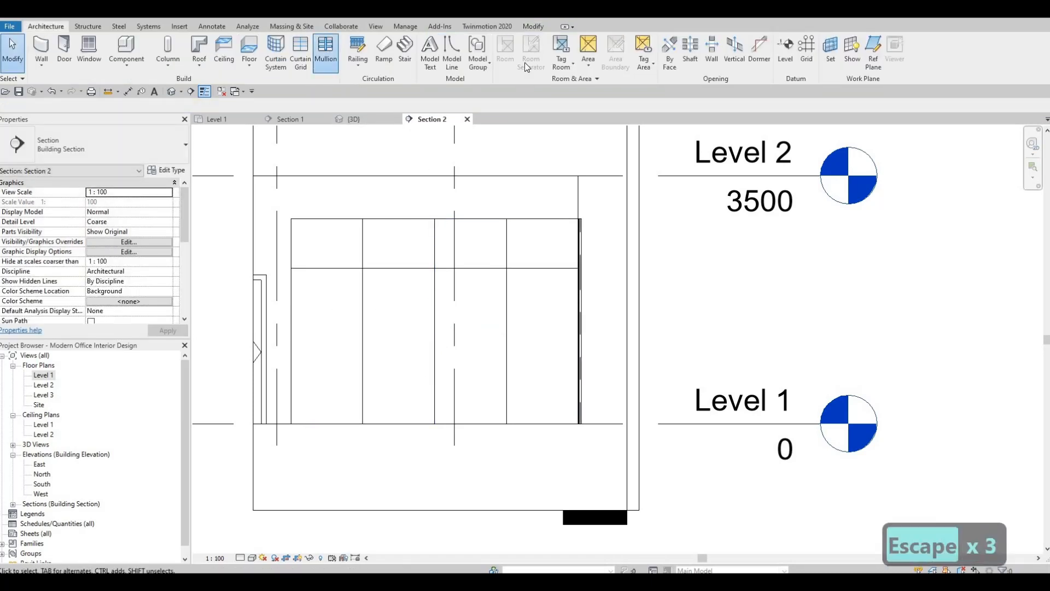
# Place 30mm Square rectangular mullions on all grid lines of the conference room's west curtain wall and end mullion placement
pyautogui.click(327, 51)
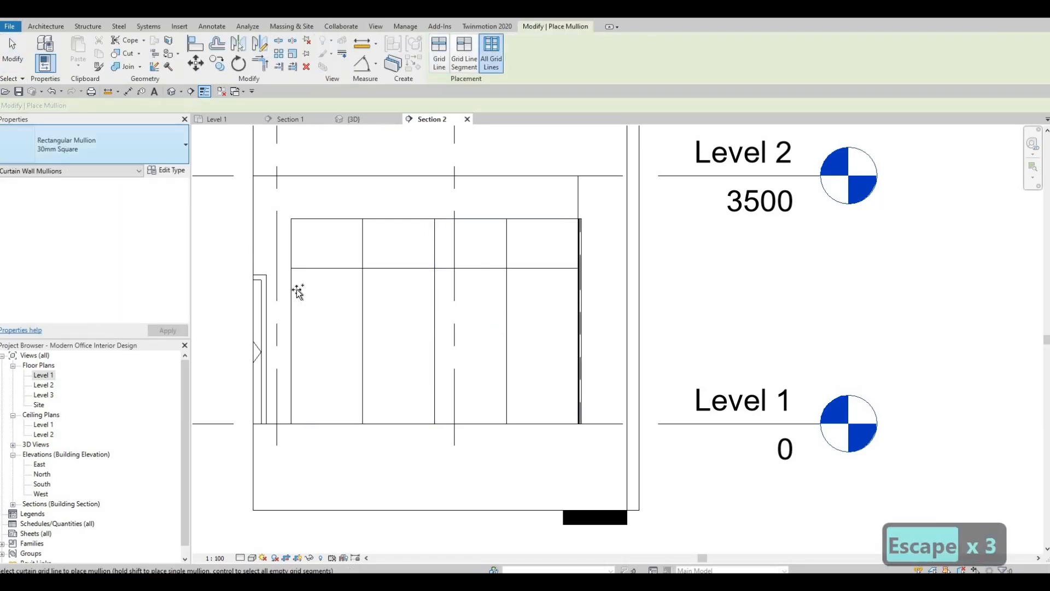
pyautogui.click(353, 353)
pyautogui.press('Escape')
pyautogui.press('Escape')
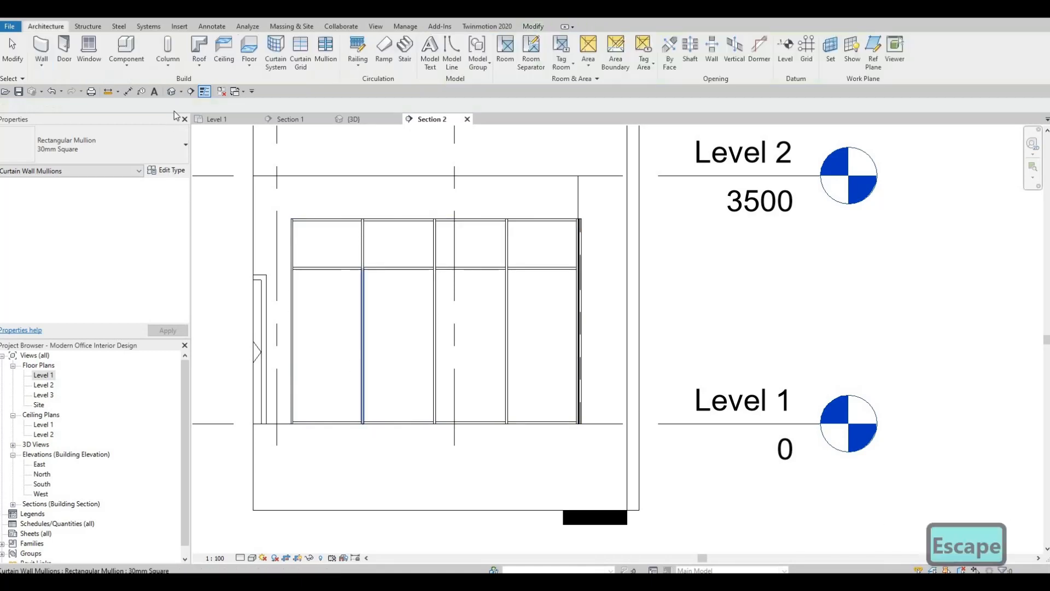
# Open the 3D view and examine the doubled mullions where the conference room's west and south curtain walls meet
pyautogui.click(353, 118)
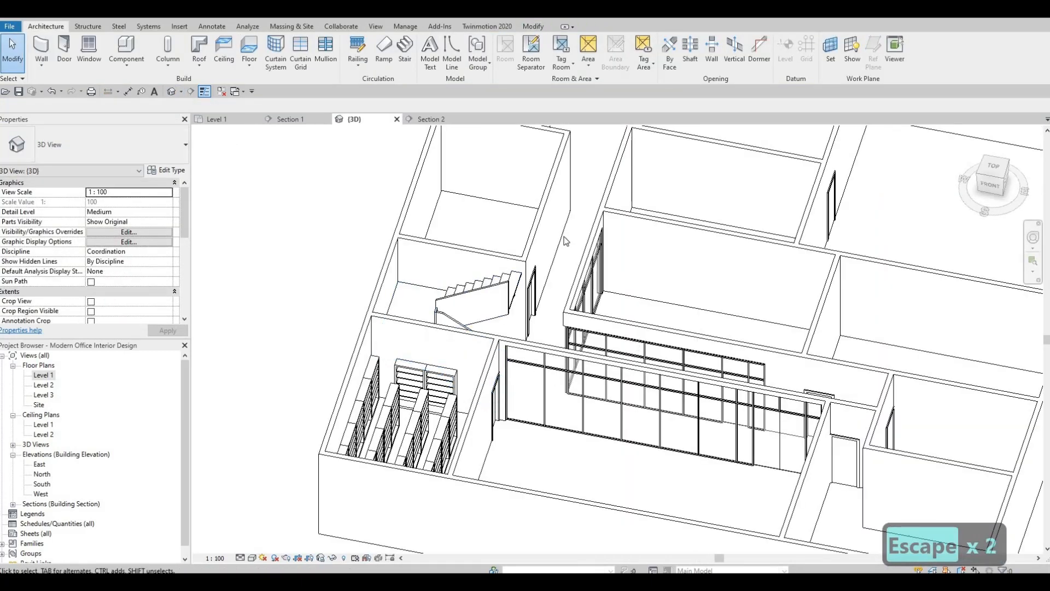
pyautogui.scroll(4, 600, 309)
pyautogui.scroll(5, 600, 309)
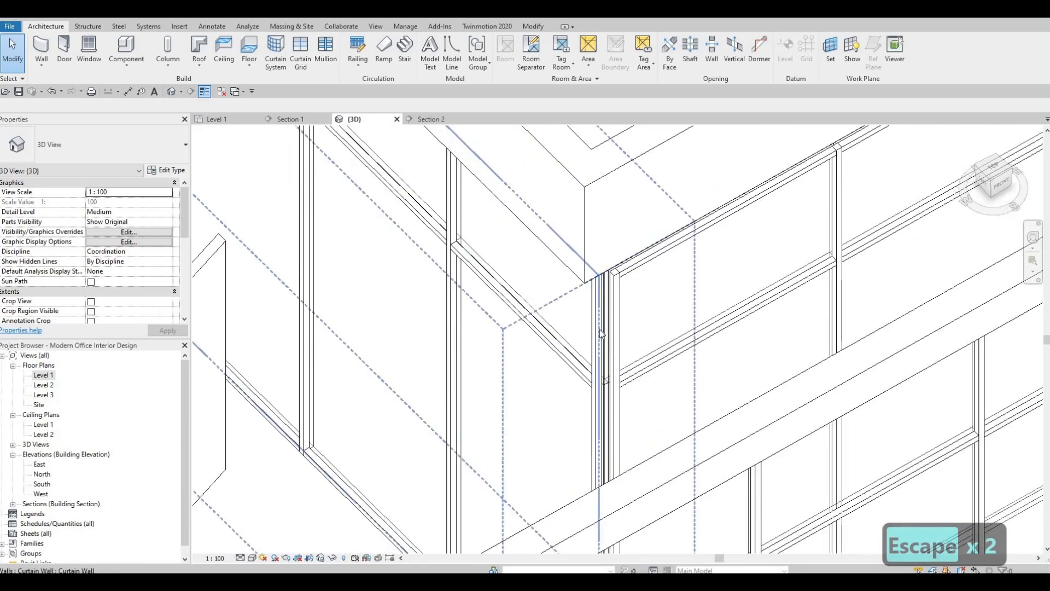
pyautogui.scroll(2, 595, 342)
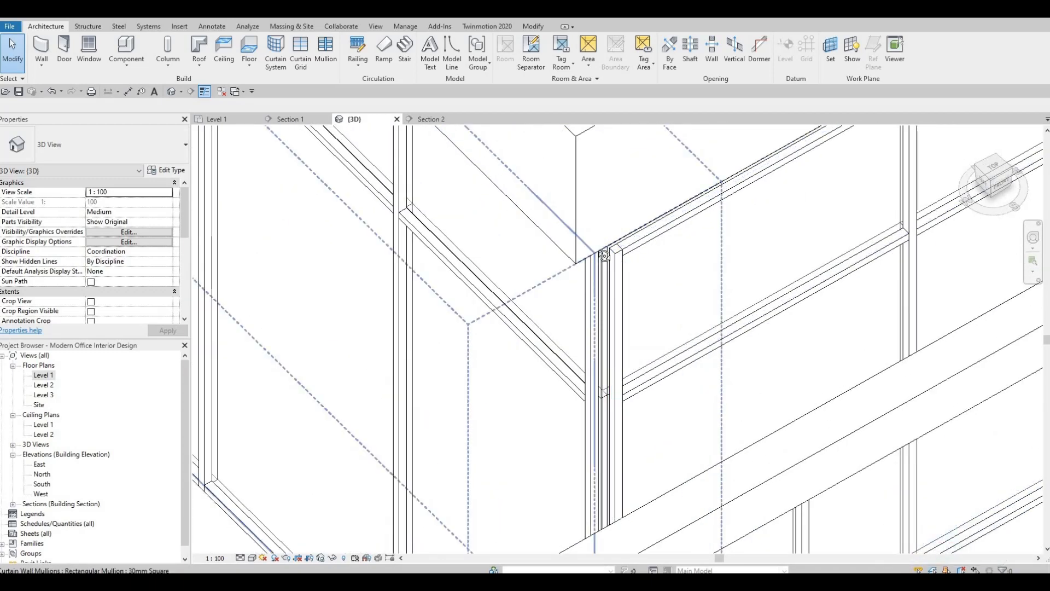
pyautogui.keyDown('shift'); pyautogui.moveTo(454, 350); pyautogui.dragTo(482, 330, button='middle'); pyautogui.keyUp('shift')
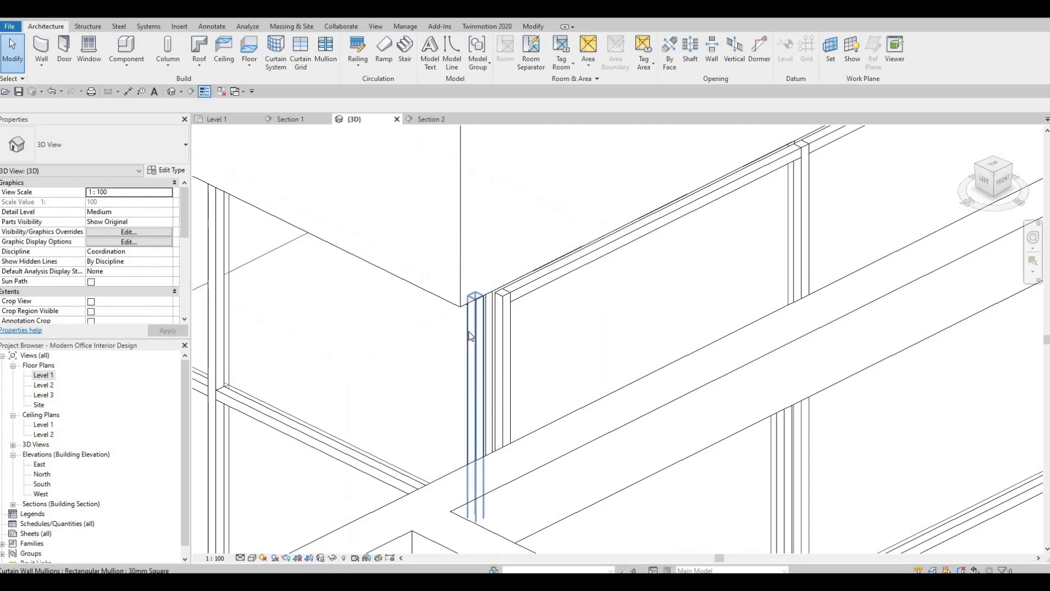
# Try removing the south curtain wall's upper end mullion at the conference room's southwest corner
pyautogui.click(470, 336)
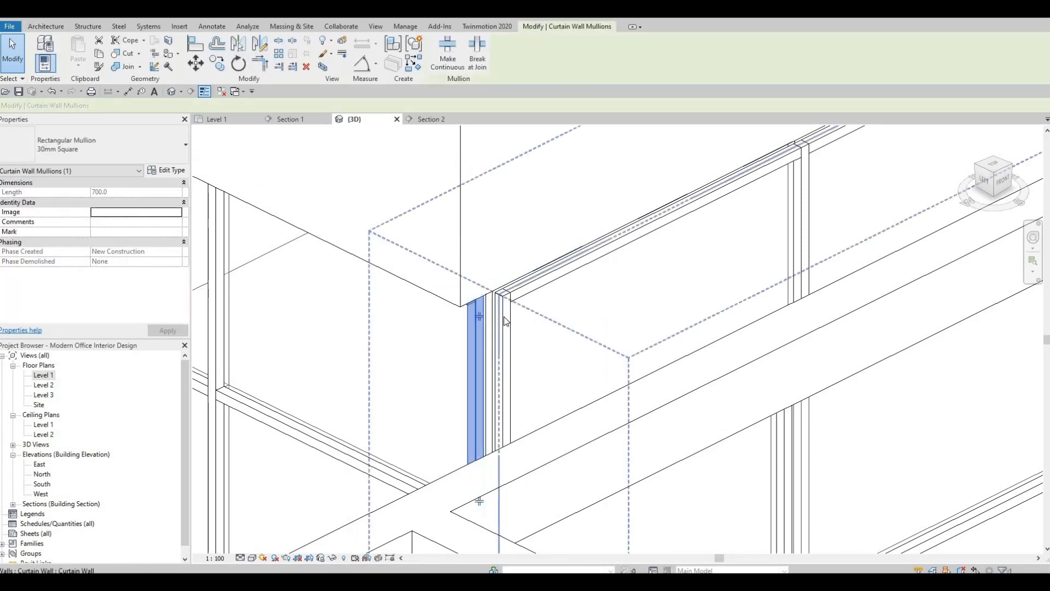
pyautogui.press('Escape')
pyautogui.click(509, 316)
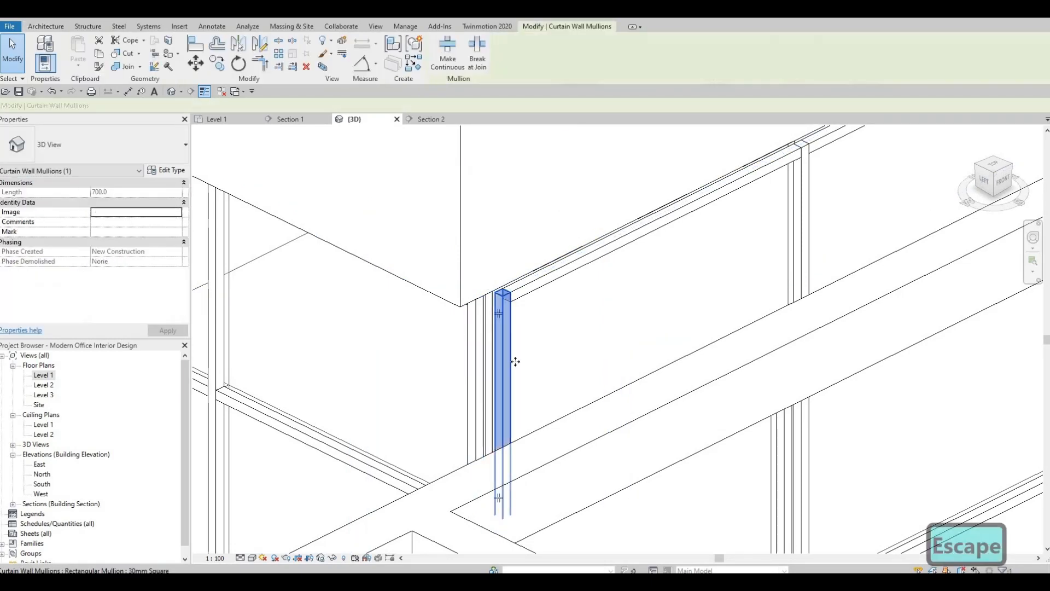
pyautogui.press('Delete')
pyautogui.keyDown('shift'); pyautogui.moveTo(527, 304); pyautogui.dragTo(611, 309, button='middle'); pyautogui.keyUp('shift')
pyautogui.scroll(-1, 611, 307)
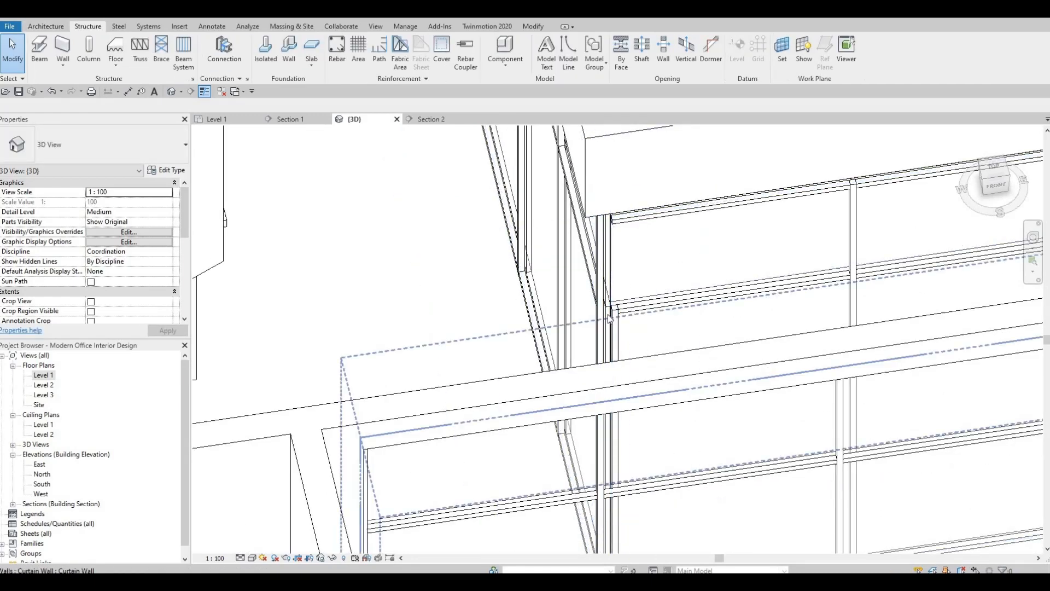
# Undo the removal of the corner mullion on the south curtain wall
pyautogui.hotkey('ctrl', 'z')
pyautogui.hotkey('ctrl', 'z')
pyautogui.hotkey('ctrl', 'z')
pyautogui.hotkey('ctrl', 'z')
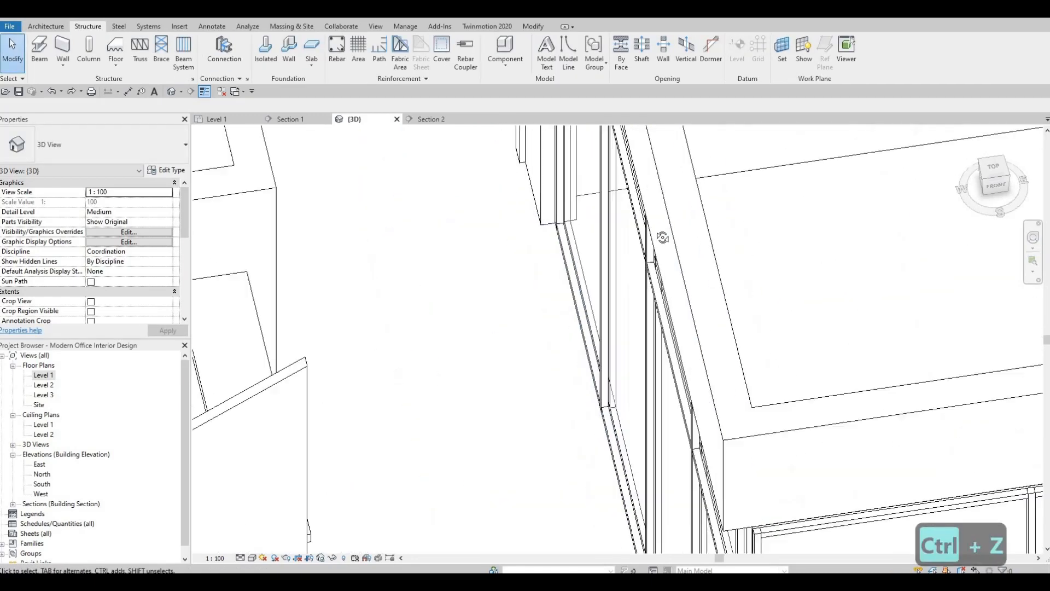
pyautogui.hotkey('ctrl', 'z')
pyautogui.hotkey('ctrl', 'z')
pyautogui.hotkey('ctrl', 'z')
pyautogui.hotkey('ctrl', 'z')
pyautogui.hotkey('ctrl', 'z')
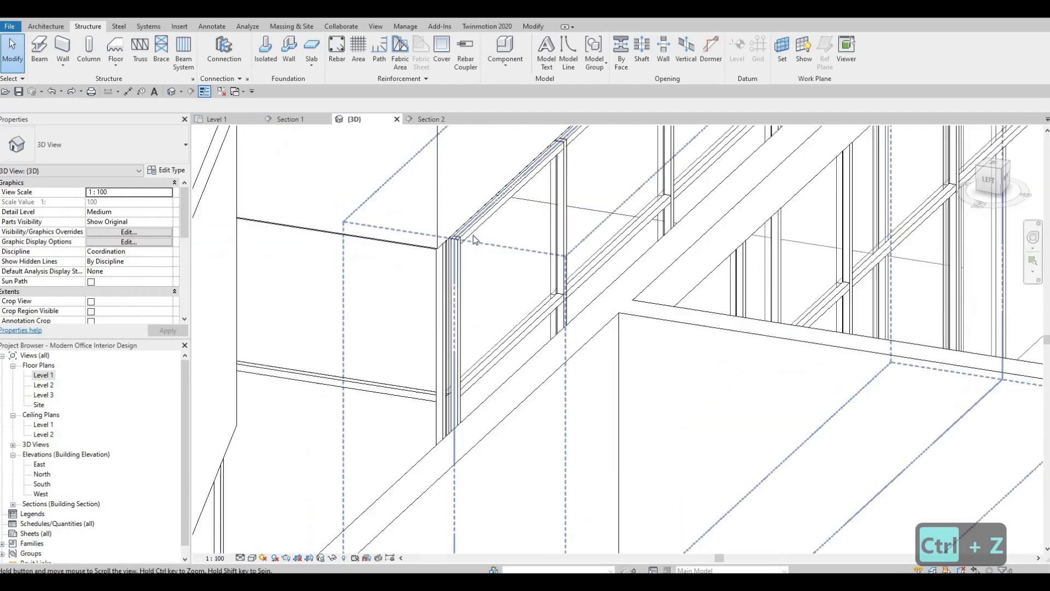
# Delete the west curtain wall's upper and lower end mullions at the conference room's southwest corner
pyautogui.press('Tab')
pyautogui.press('Tab')
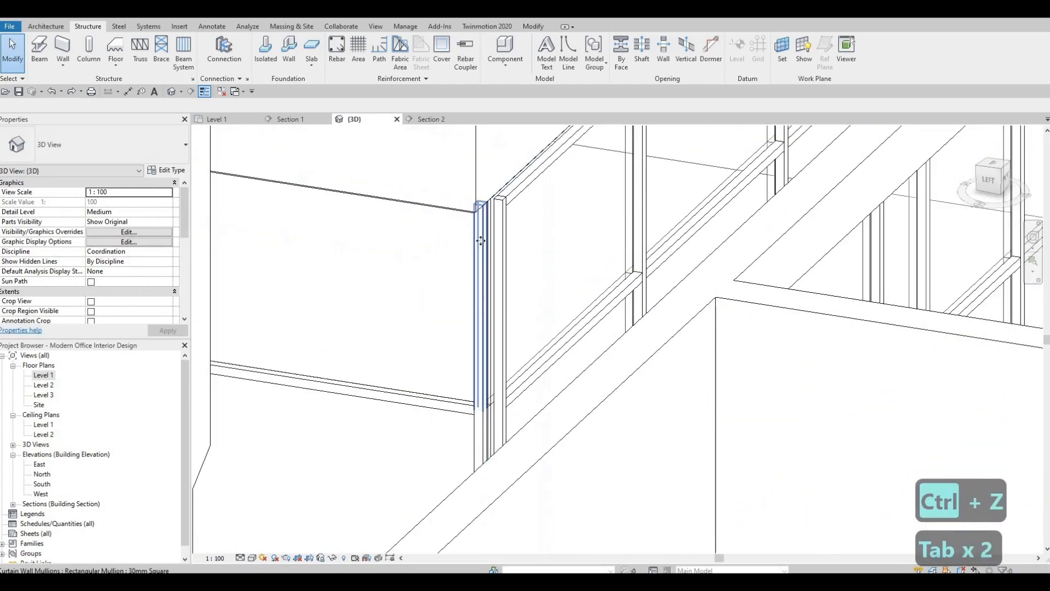
pyautogui.click(479, 234)
pyautogui.press('Delete')
pyautogui.moveTo(464, 426); pyautogui.dragTo(485, 284, button='middle')
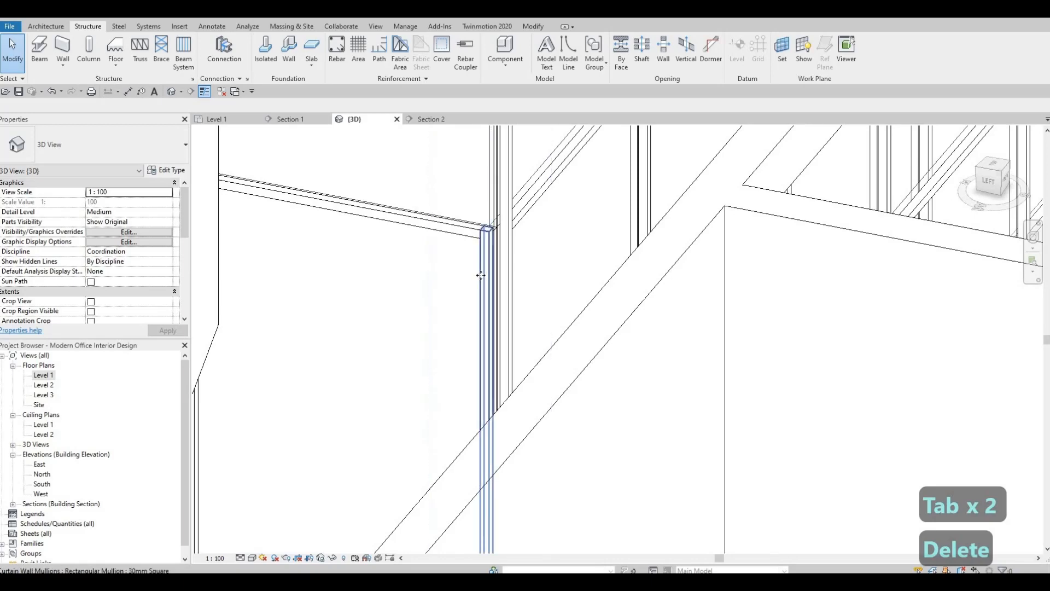
pyautogui.click(480, 275)
pyautogui.press('Delete')
# Review the curtain walls in 3D from several angles and reopen the Level 1 floor plan to view the whole layout
pyautogui.keyDown('shift'); pyautogui.moveTo(490, 317); pyautogui.dragTo(370, 188, button='middle'); pyautogui.keyUp('shift')
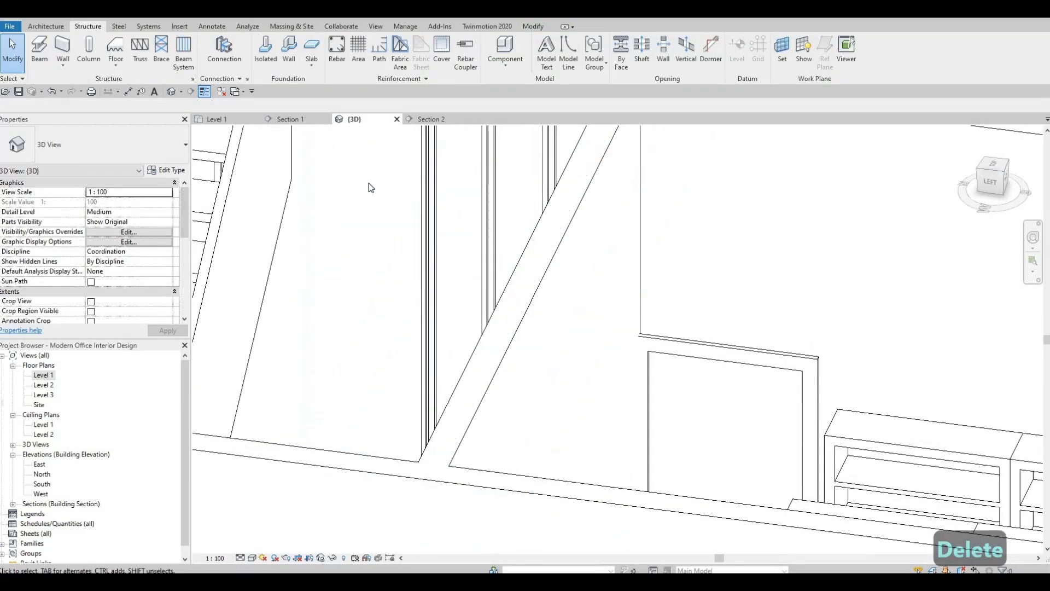
pyautogui.keyDown('shift'); pyautogui.moveTo(299, 356); pyautogui.dragTo(470, 414, button='middle'); pyautogui.keyUp('shift')
pyautogui.moveTo(490, 312); pyautogui.dragTo(383, 424, button='middle')
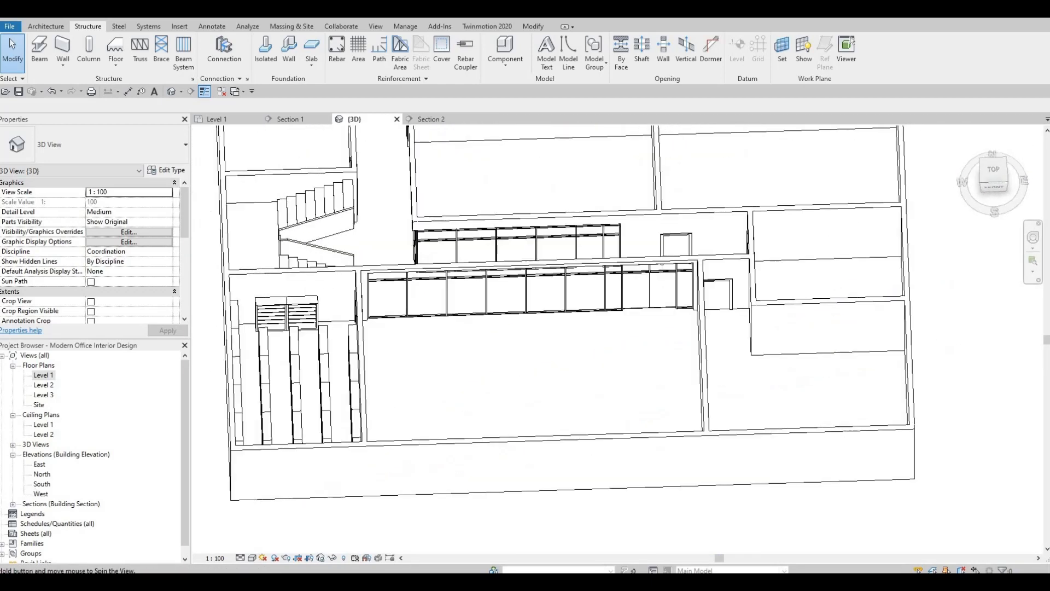
pyautogui.doubleClick(42, 376)
pyautogui.scroll(-4, 364, 464)
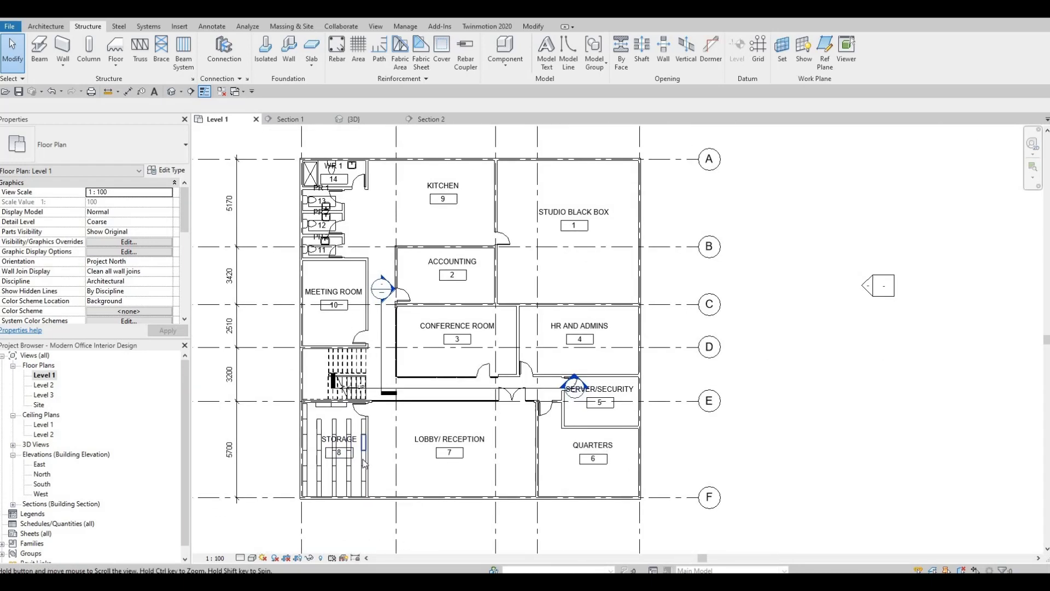
pyautogui.scroll(-4, 364, 464)
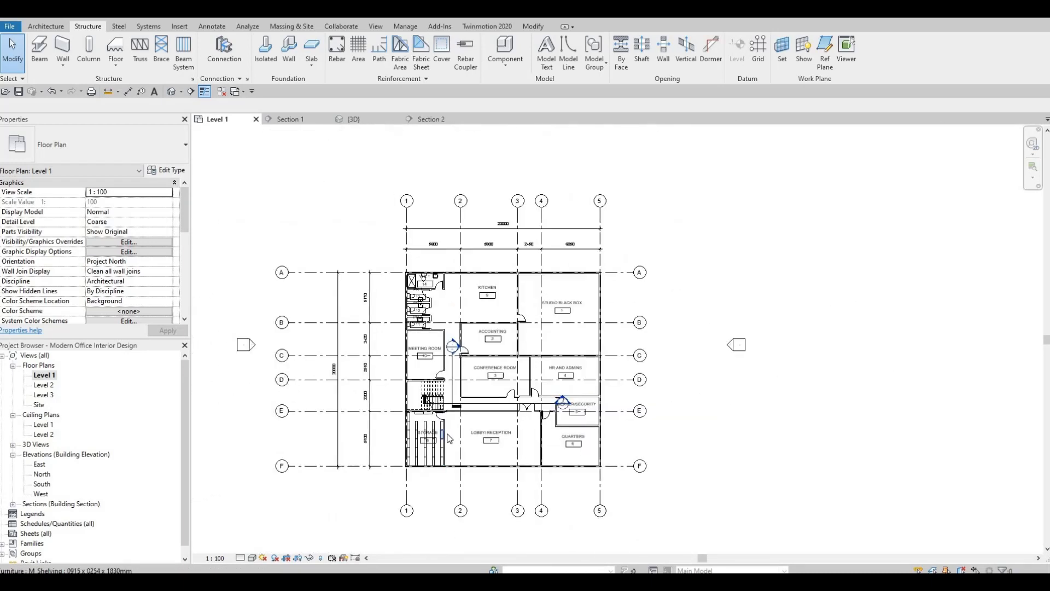
pyautogui.scroll(2, 449, 437)
pyautogui.scroll(-1, 449, 438)
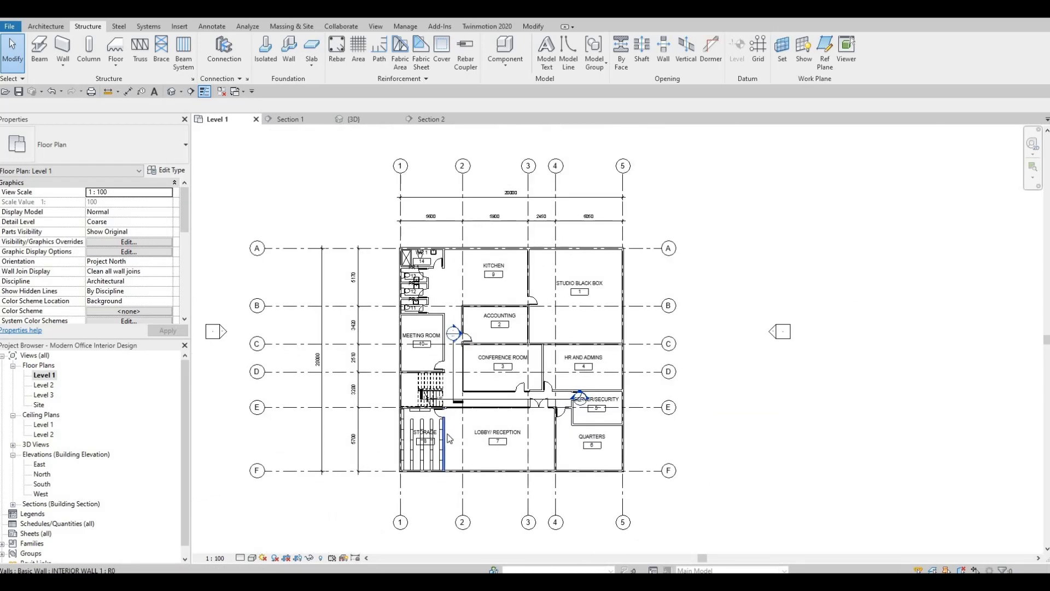